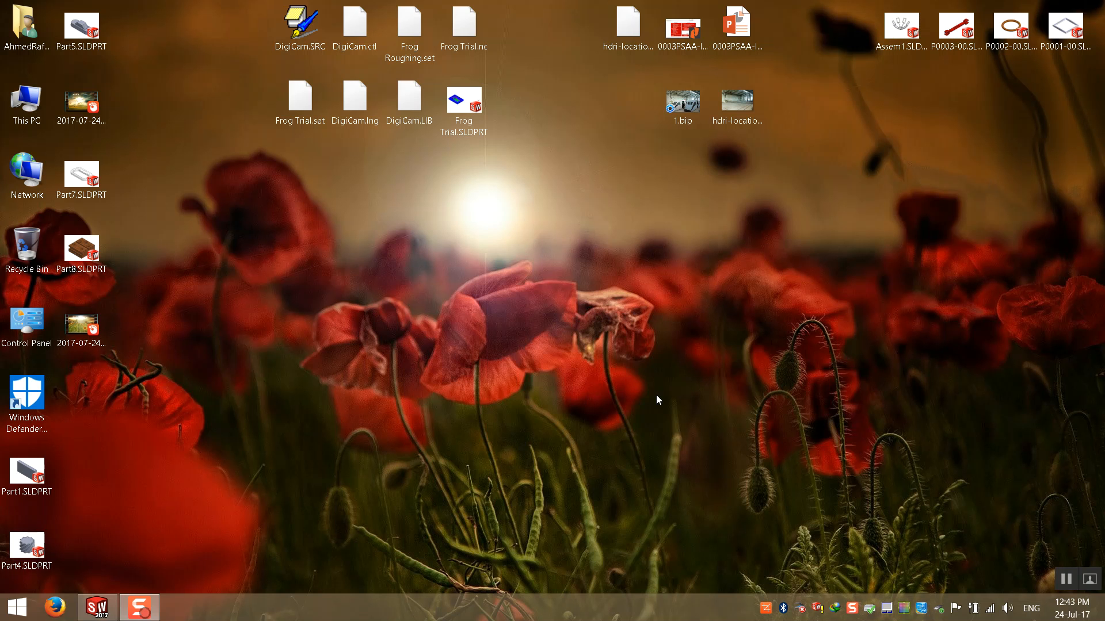
# Bring up the New SOLIDWORKS Document template dialog, then switch to the Windows desktop.
pyautogui.click(97, 607)
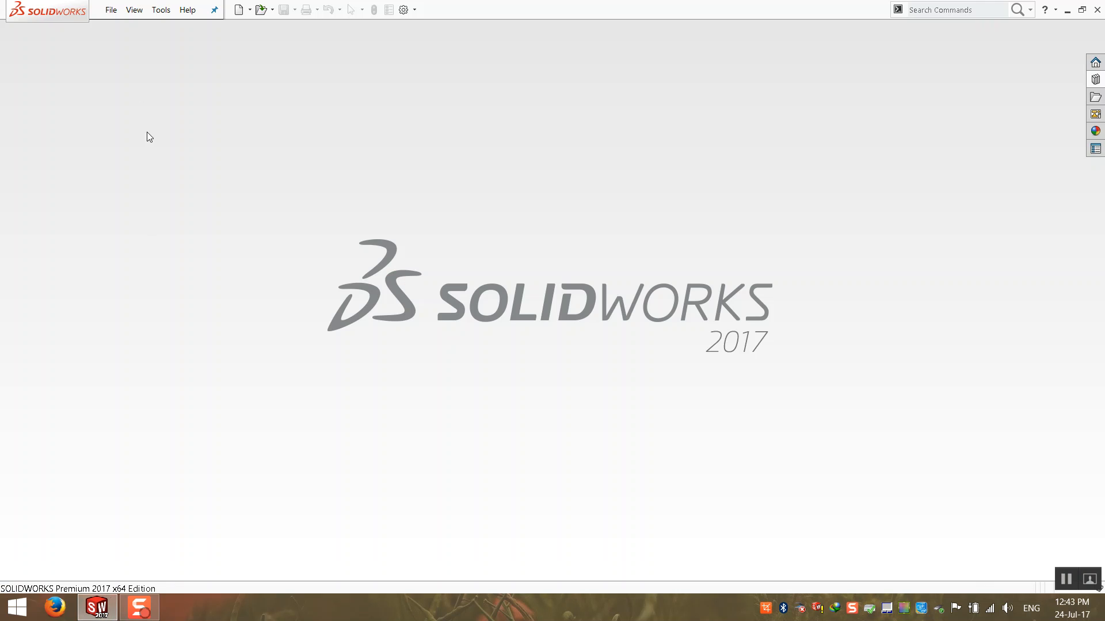
pyautogui.click(111, 10)
pyautogui.click(124, 27)
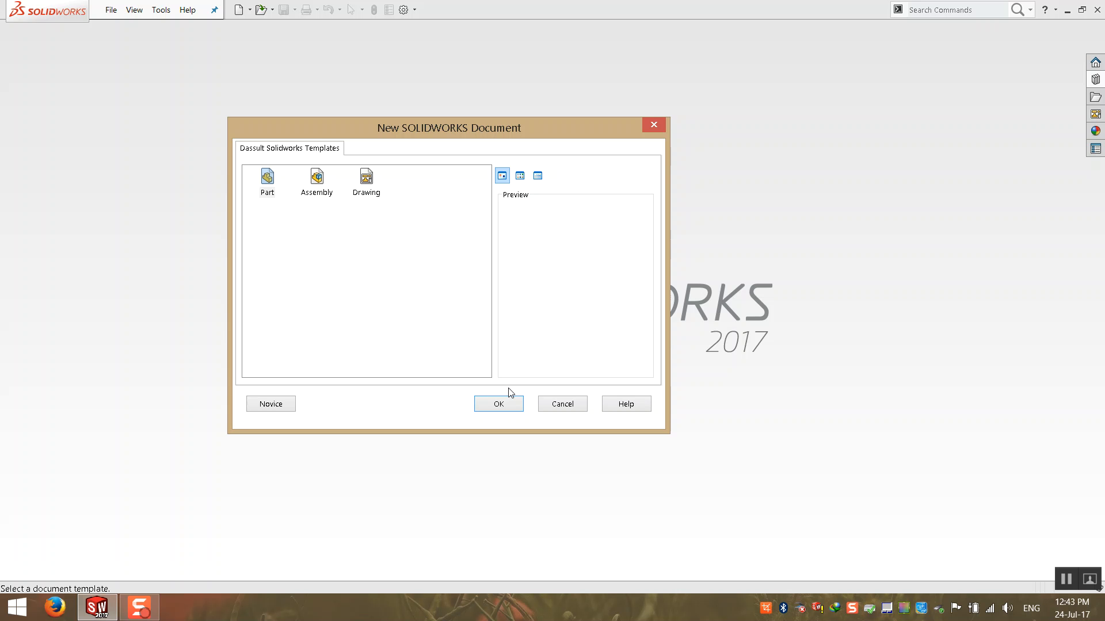
pyautogui.click(1101, 617)
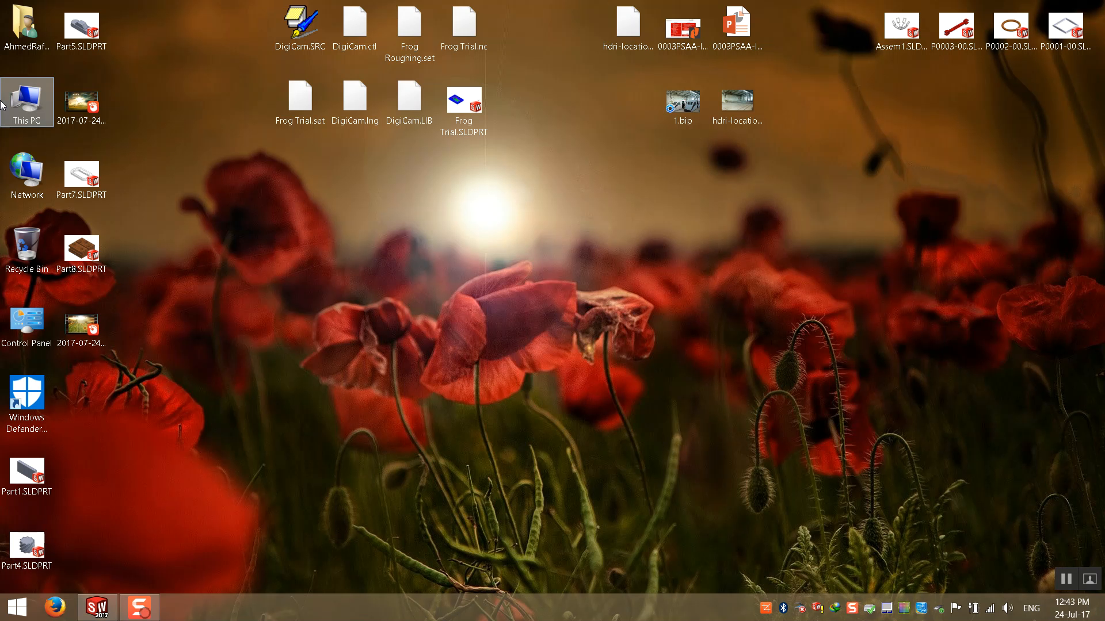
# Browse the drives under This PC, including DataServer (D:), then minimize File Explorer.
pyautogui.doubleClick(2, 104)
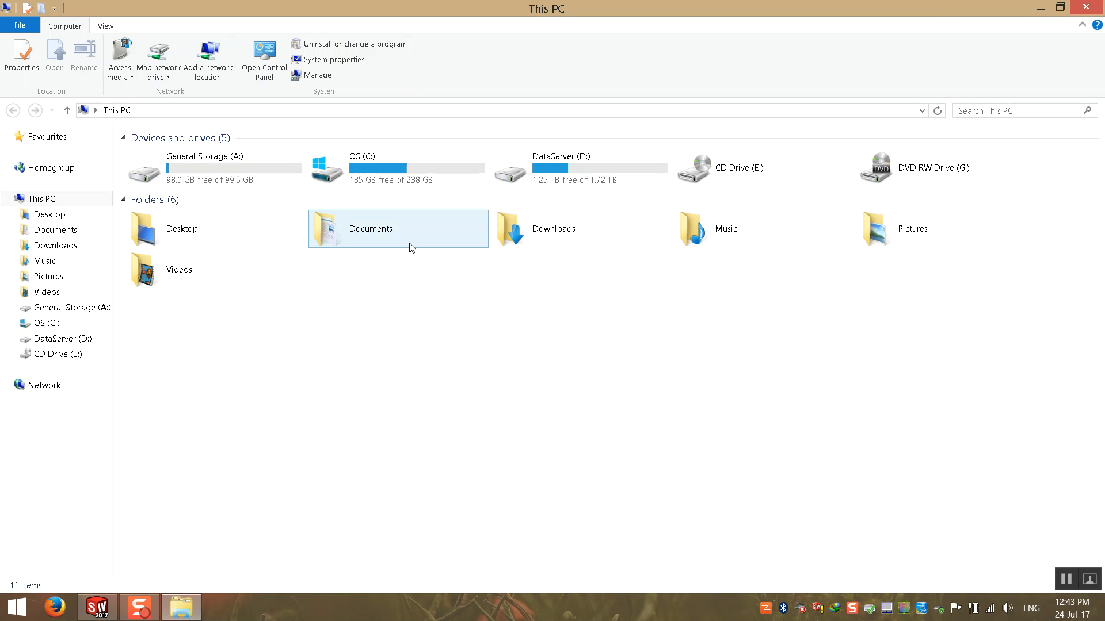
pyautogui.click(610, 168)
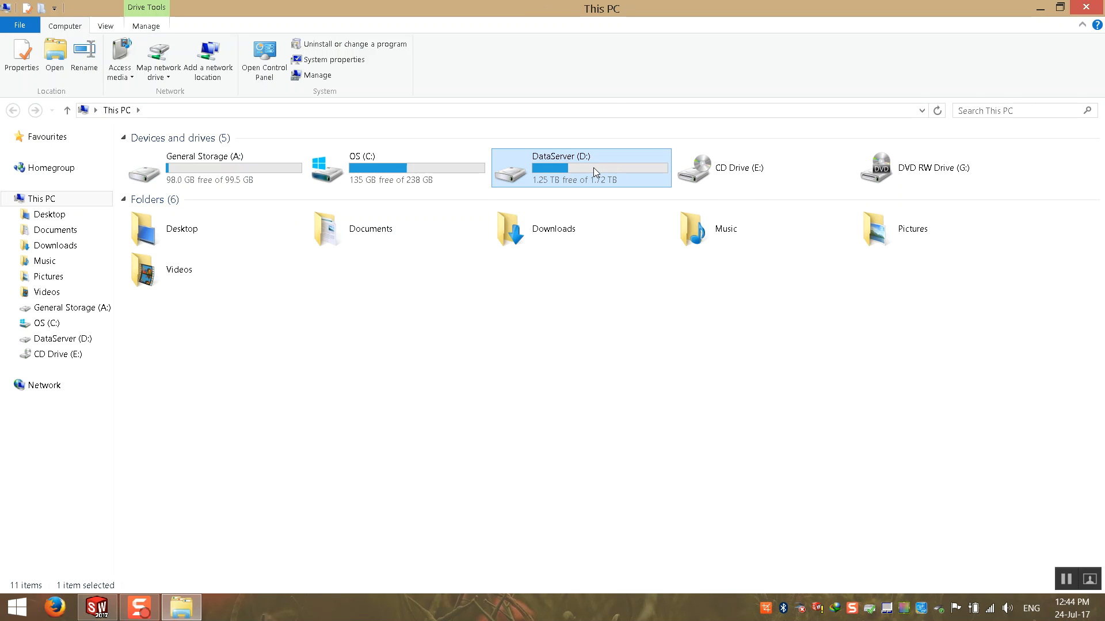
pyautogui.click(520, 373)
pyautogui.click(1040, 8)
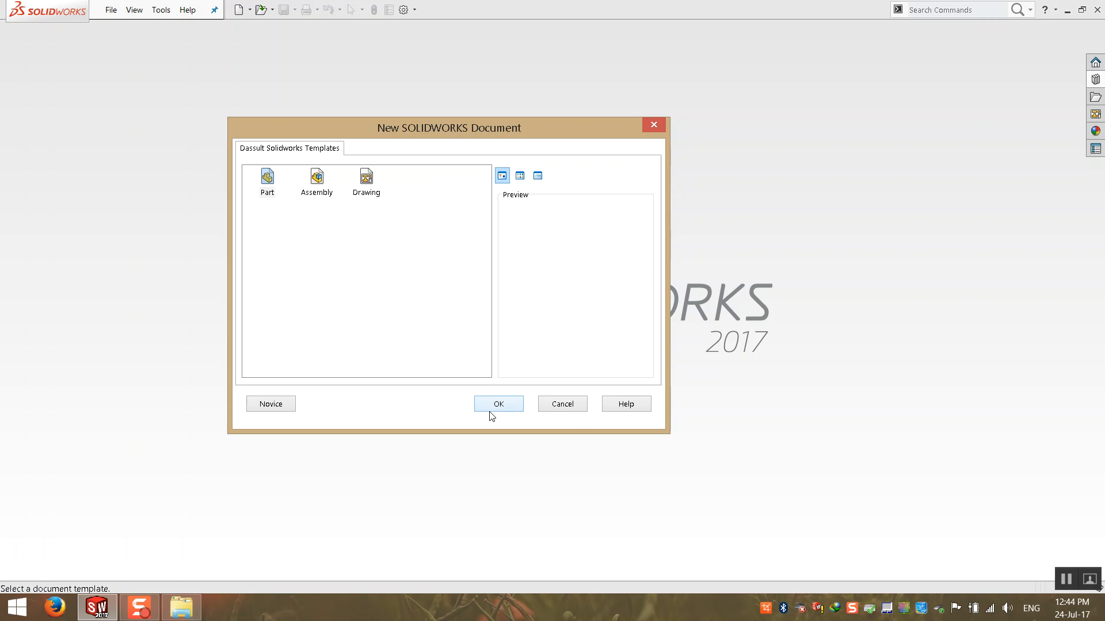
# Cancel the template dialog and create a new assembly, Assem1, from the Assembly template.
pyautogui.click(582, 409)
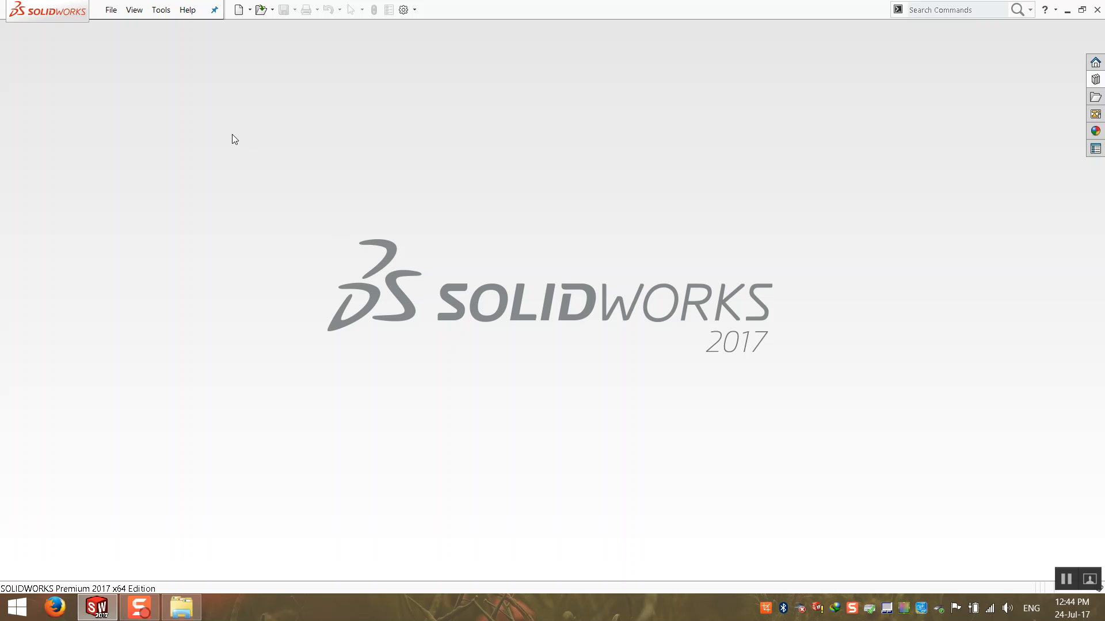
pyautogui.click(111, 10)
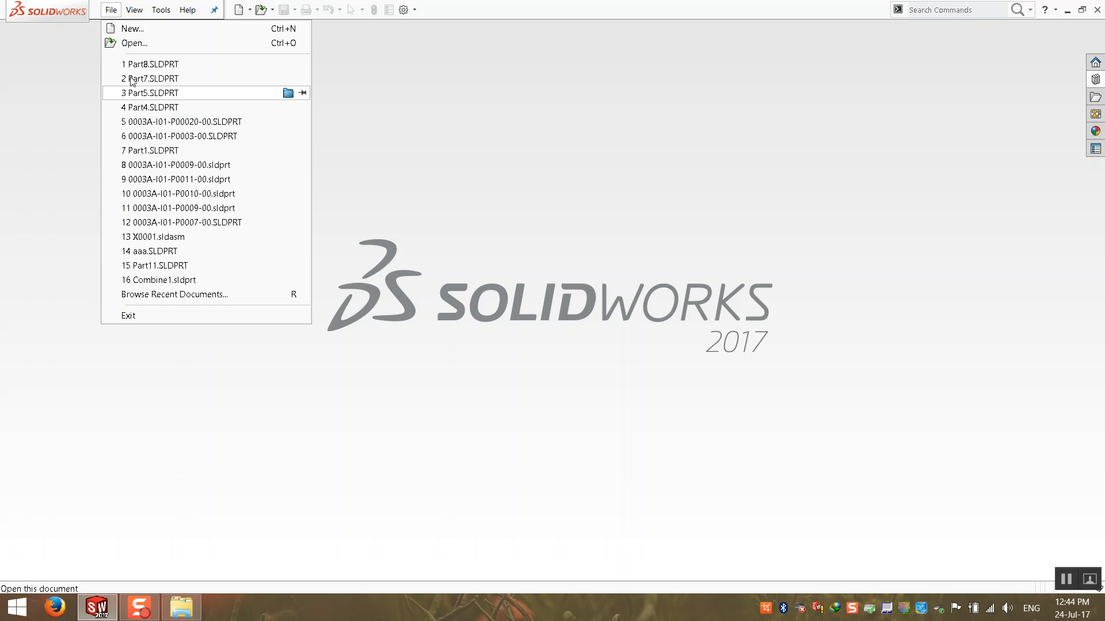
pyautogui.click(139, 29)
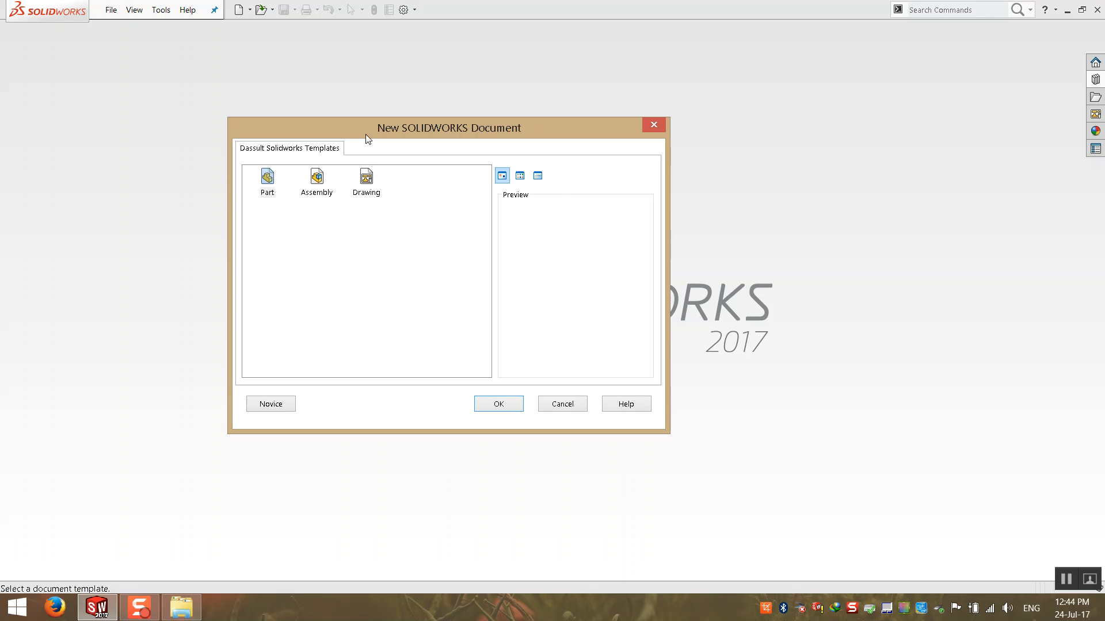
pyautogui.click(358, 184)
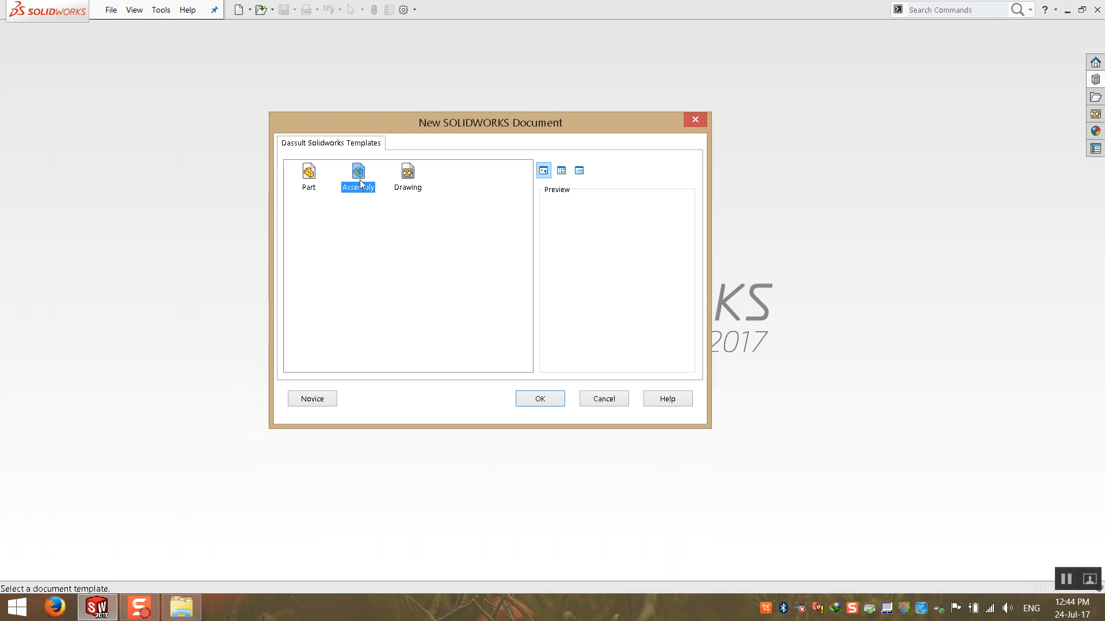
pyautogui.doubleClick(362, 180)
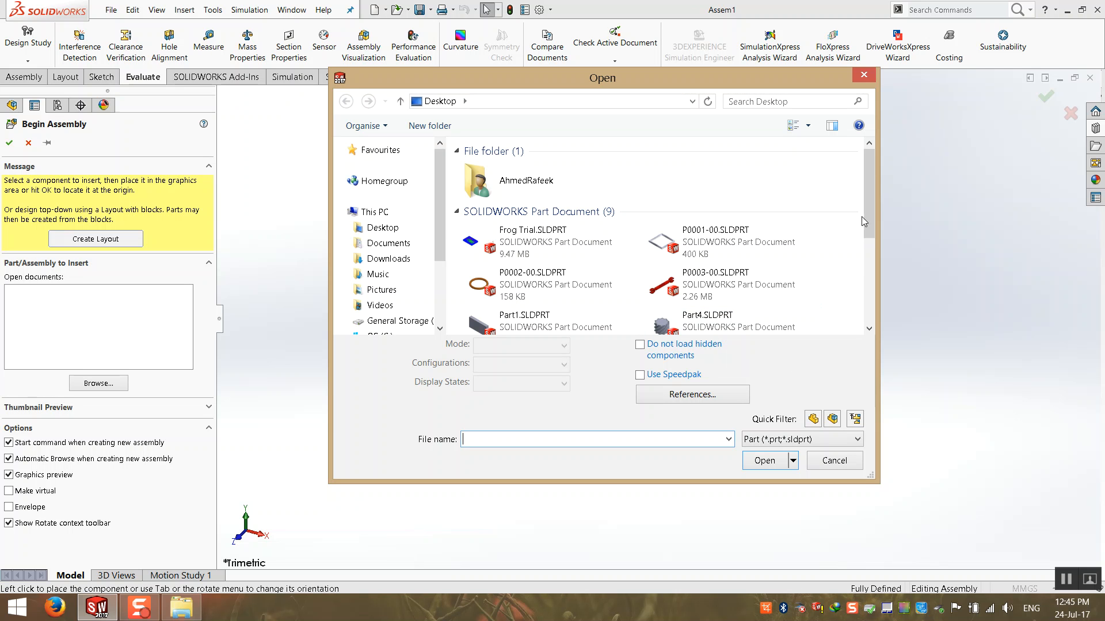
# Place Part5.SLDPRT fixed at the assembly origin as Part5<1>.
pyautogui.moveTo(865, 194); pyautogui.dragTo(872, 264)
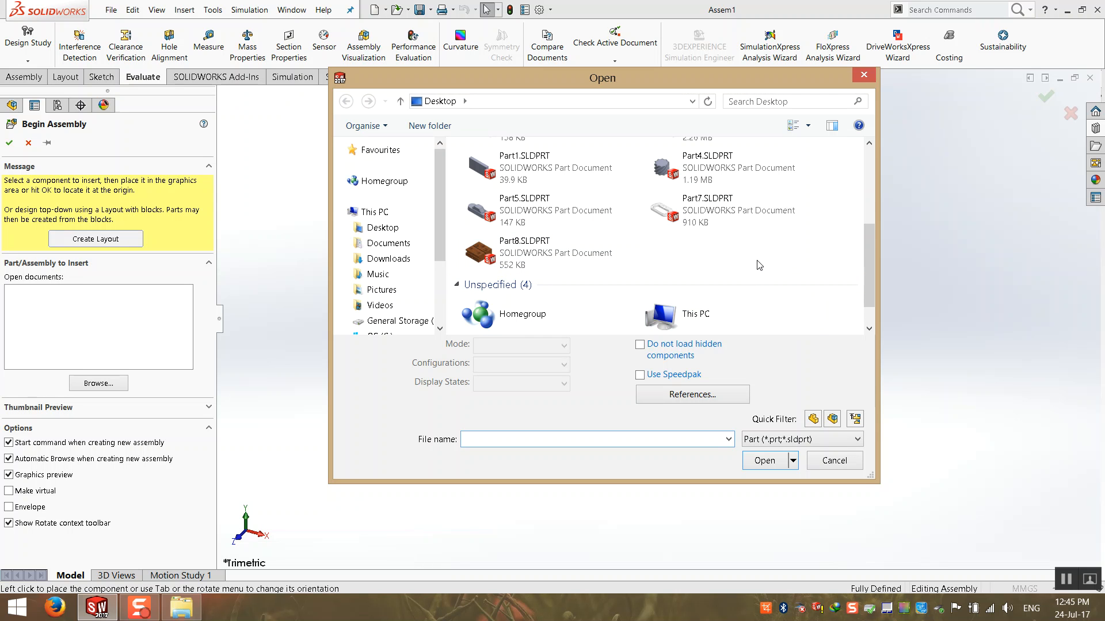
pyautogui.doubleClick(546, 219)
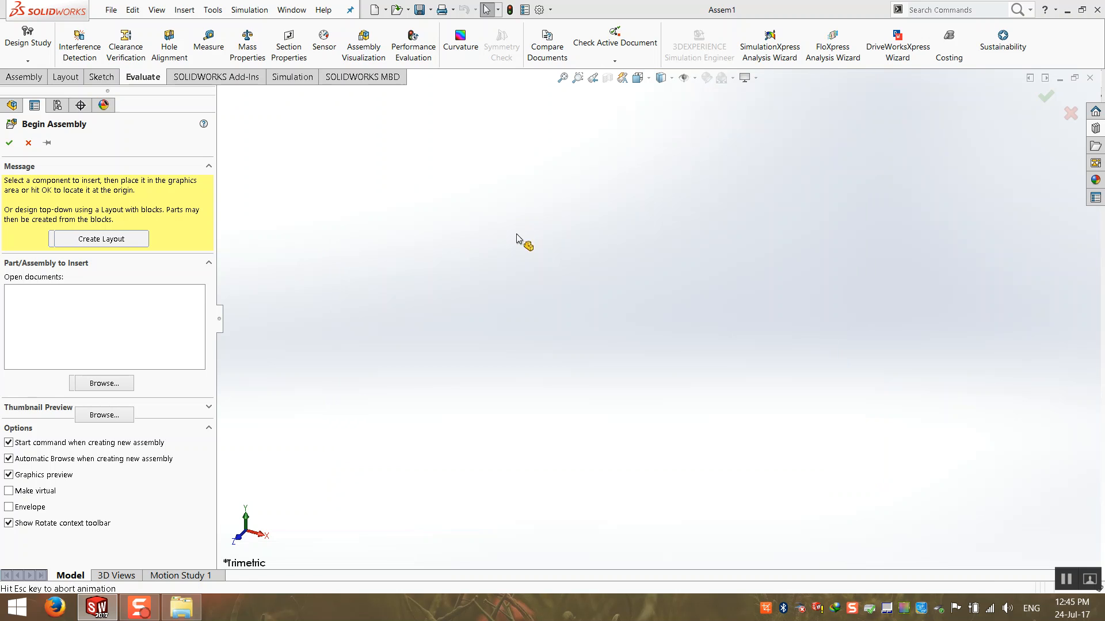
pyautogui.click(9, 143)
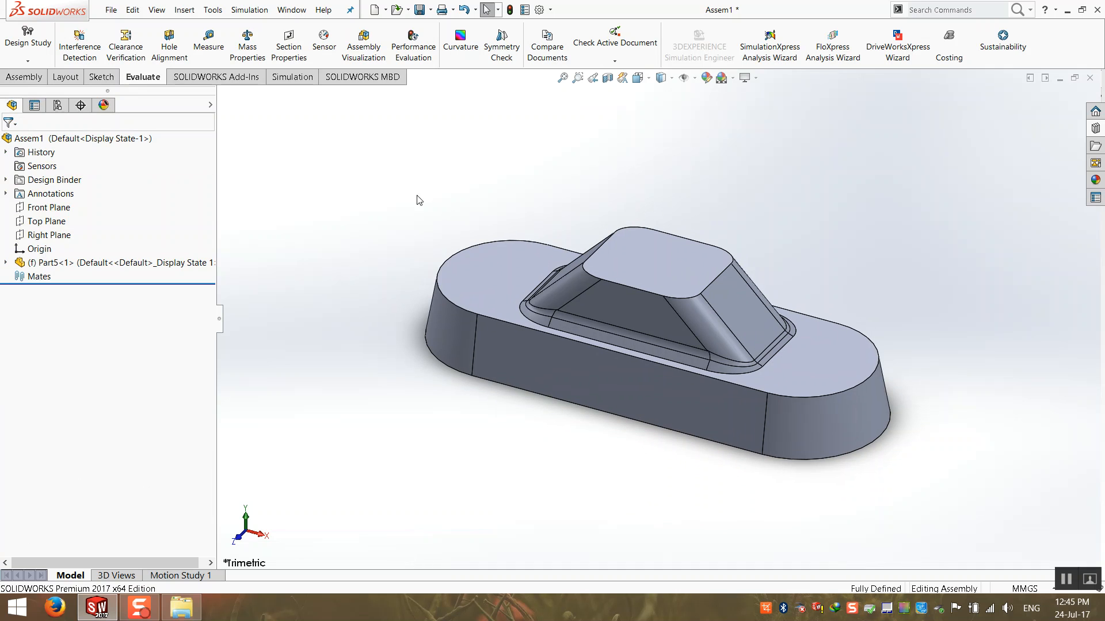
pyautogui.click(23, 79)
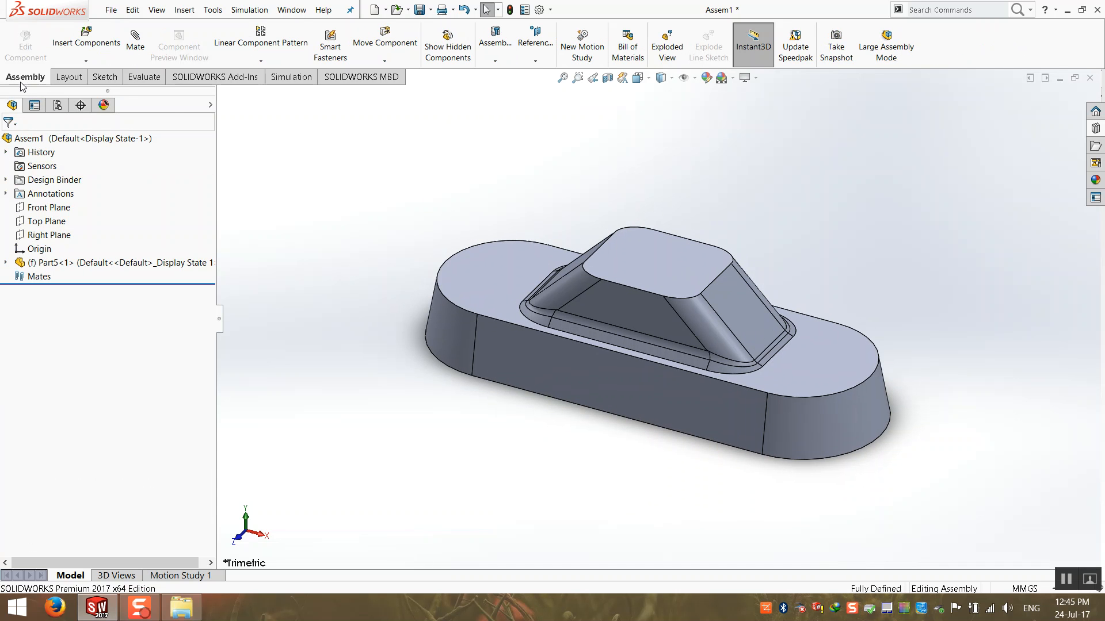
# Insert Part7.SLDPRT as a floating component beside Part5 and orbit the view.
pyautogui.click(95, 48)
pyautogui.click(533, 290)
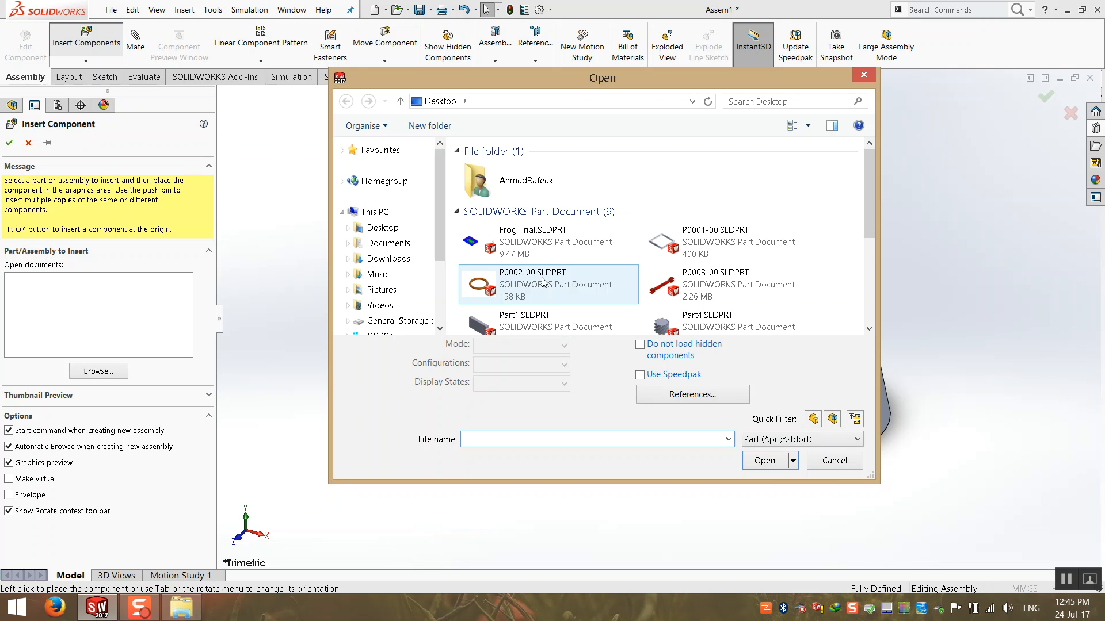
pyautogui.scroll(-3, 568, 294)
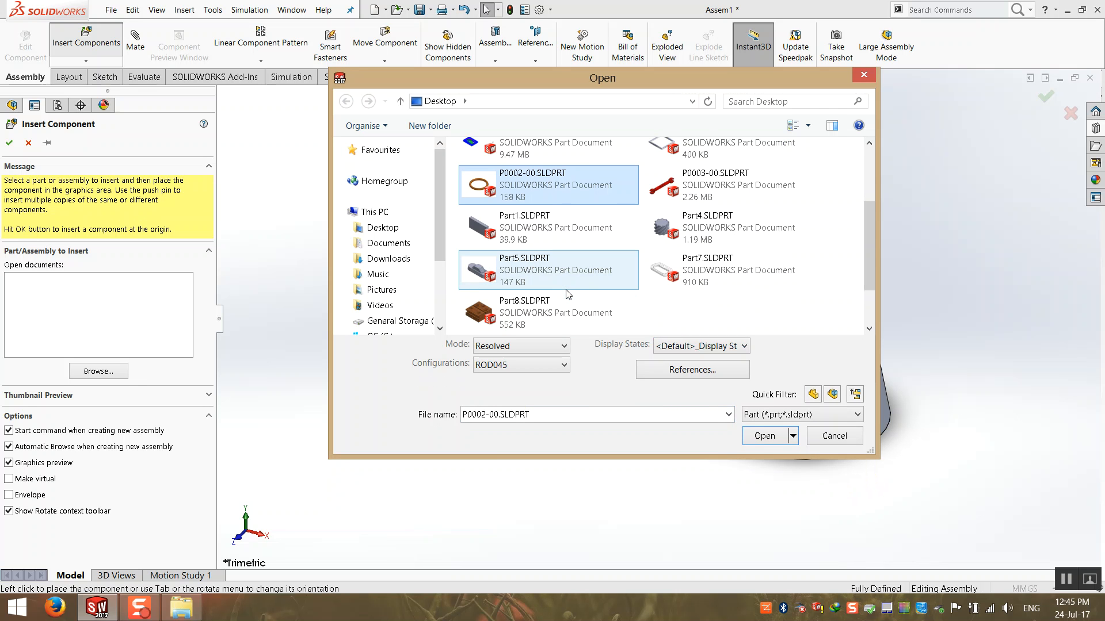
pyautogui.doubleClick(717, 264)
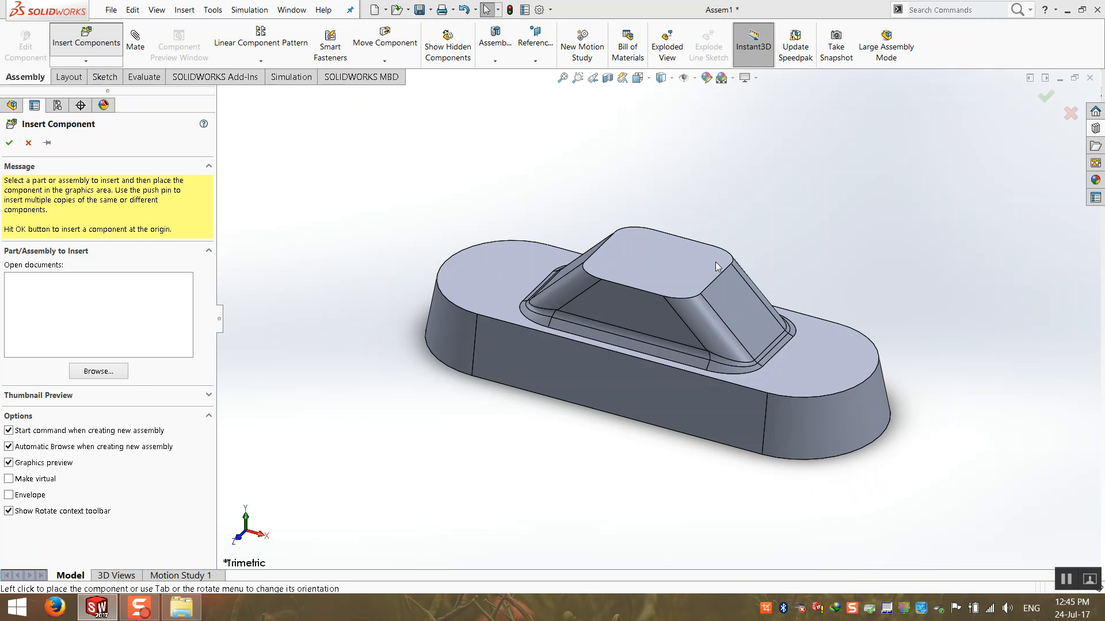
pyautogui.scroll(4, 715, 272)
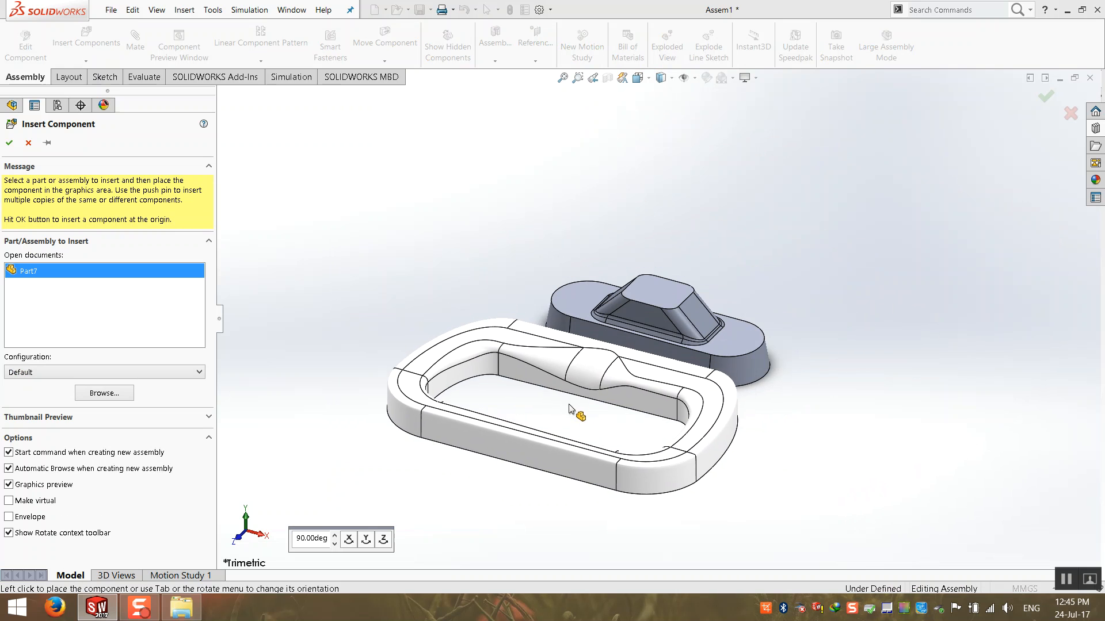
pyautogui.click(538, 395)
pyautogui.moveTo(543, 352); pyautogui.dragTo(505, 464, button='middle')
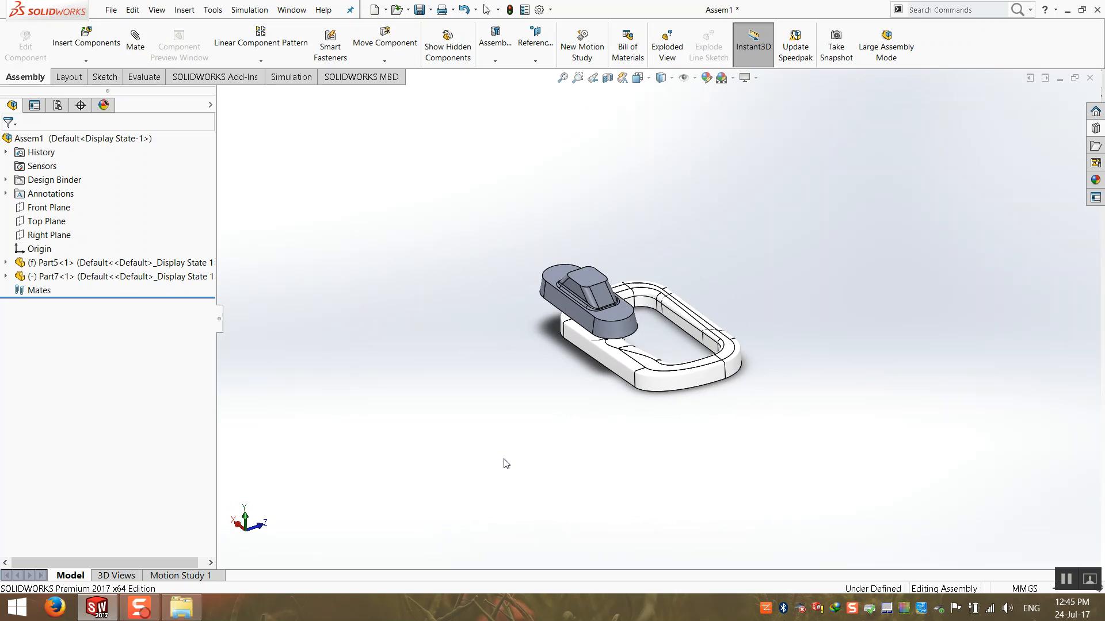
# Drag the Part7 frame up and away from Part5, confirming the fixed Part5 stays put.
pyautogui.moveTo(692, 382); pyautogui.dragTo(666, 244)
pyautogui.click(707, 228)
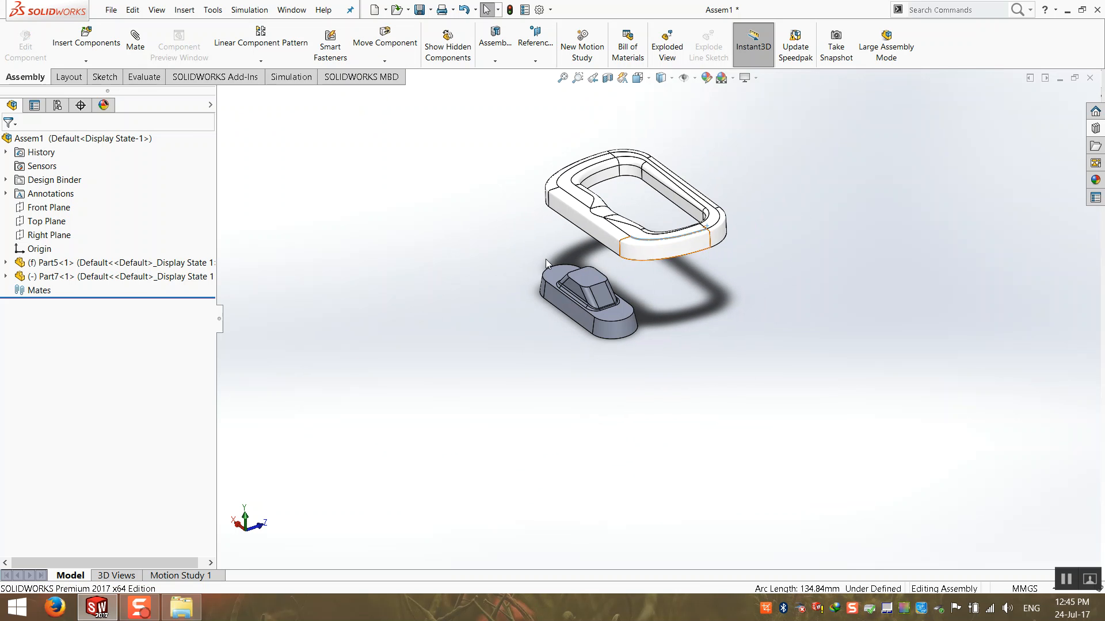
pyautogui.moveTo(583, 282); pyautogui.dragTo(529, 296)
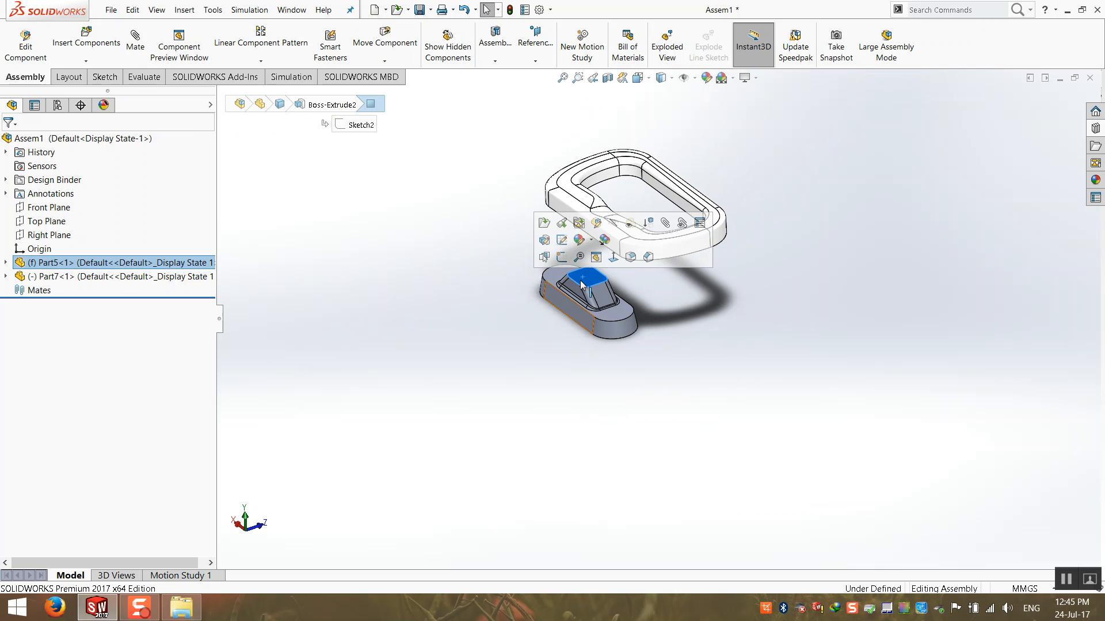
pyautogui.scroll(-3, 544, 279)
pyautogui.click(430, 246)
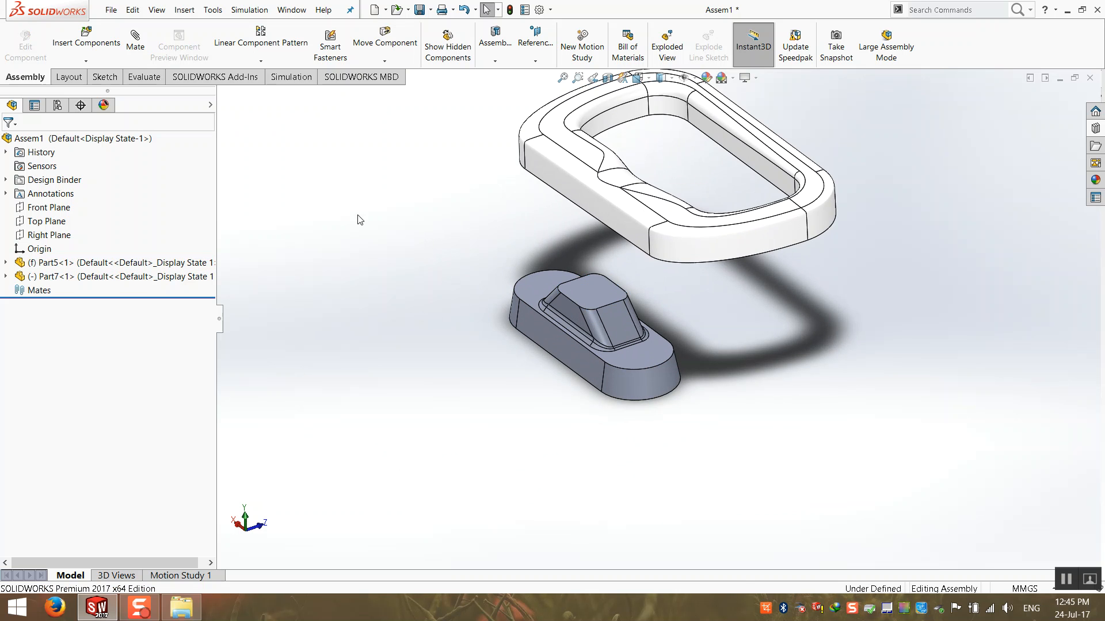
pyautogui.click(49, 265)
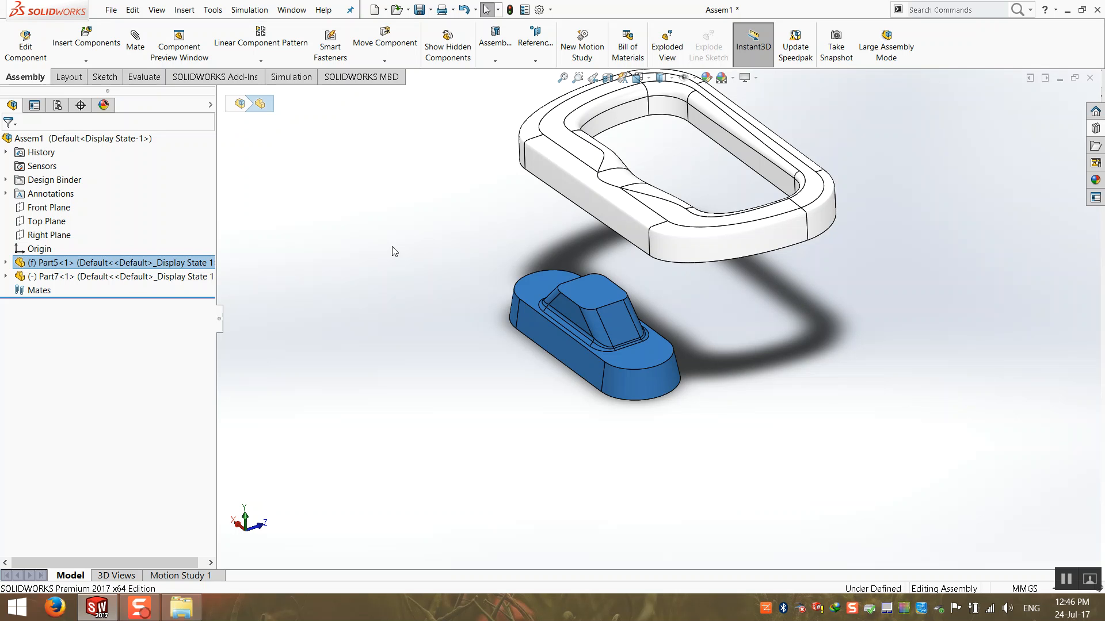
pyautogui.click(460, 271)
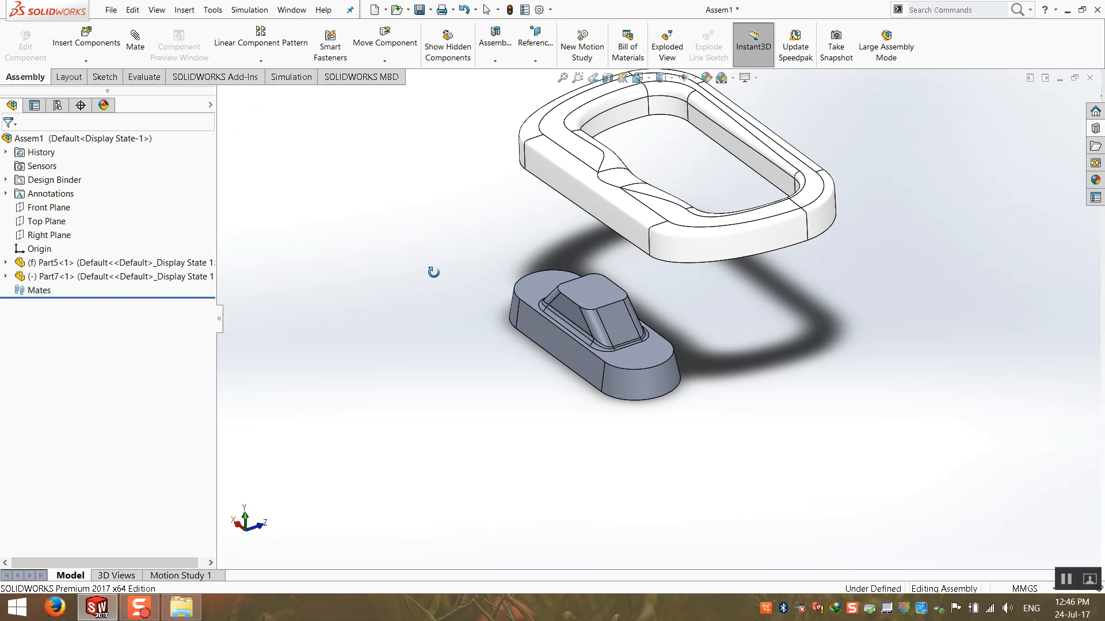
pyautogui.scroll(-2, 460, 230)
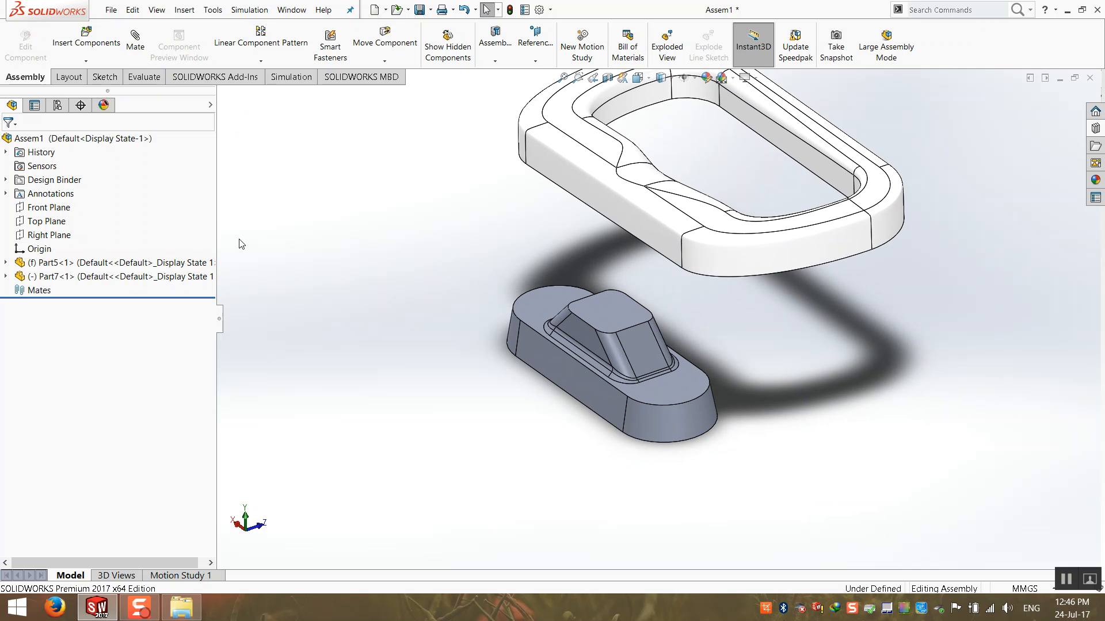
# Set Part5 to float, drag it to the lower middle, and move the Part7 frame around it.
pyautogui.rightClick(132, 265)
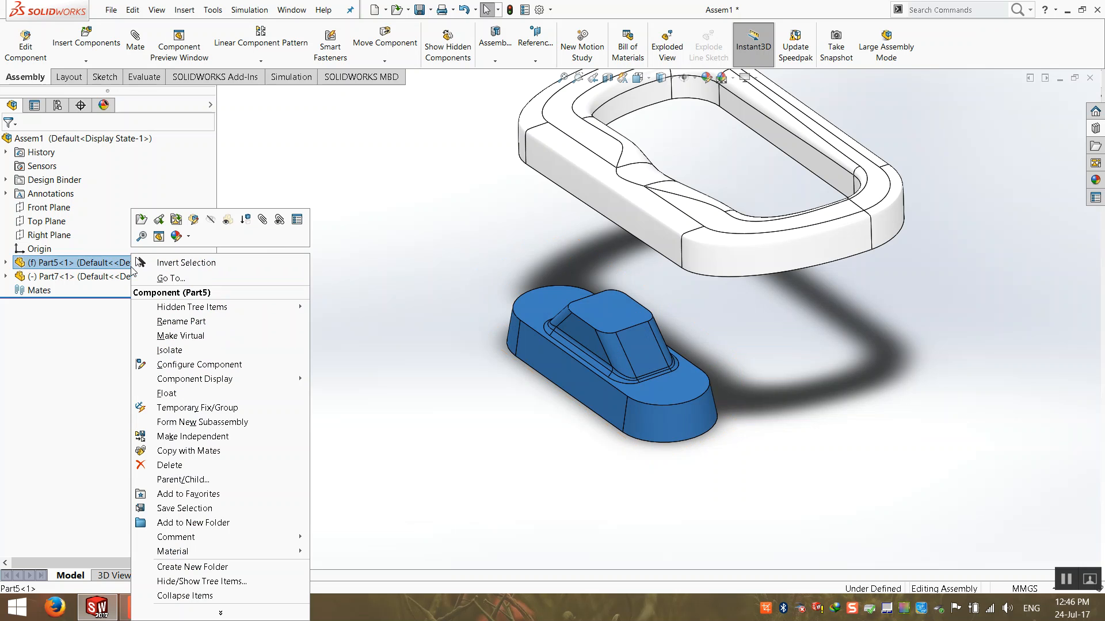
pyautogui.click(167, 394)
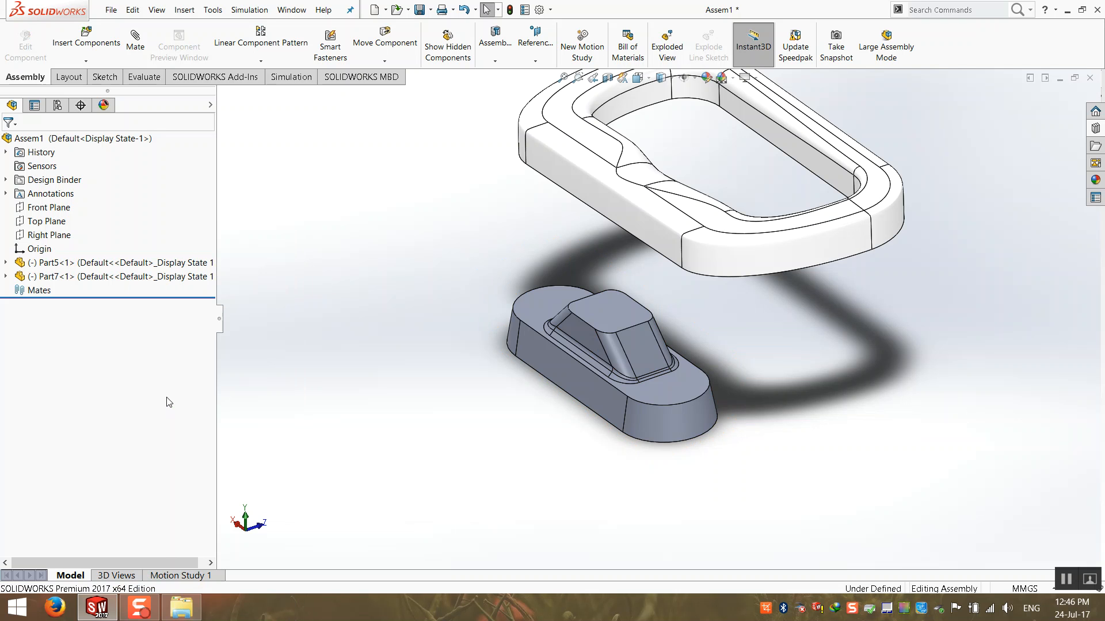
pyautogui.moveTo(614, 313); pyautogui.dragTo(344, 172)
pyautogui.moveTo(525, 173); pyautogui.dragTo(448, 357)
pyautogui.click(381, 472)
pyautogui.press('f')
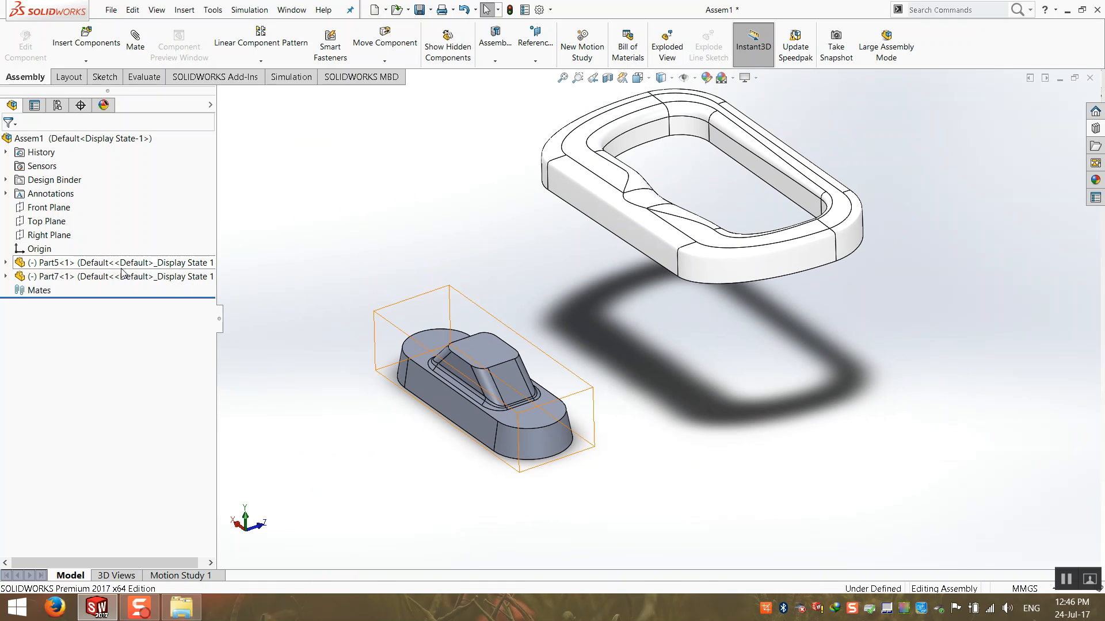
pyautogui.moveTo(633, 239); pyautogui.dragTo(903, 184)
pyautogui.click(592, 428)
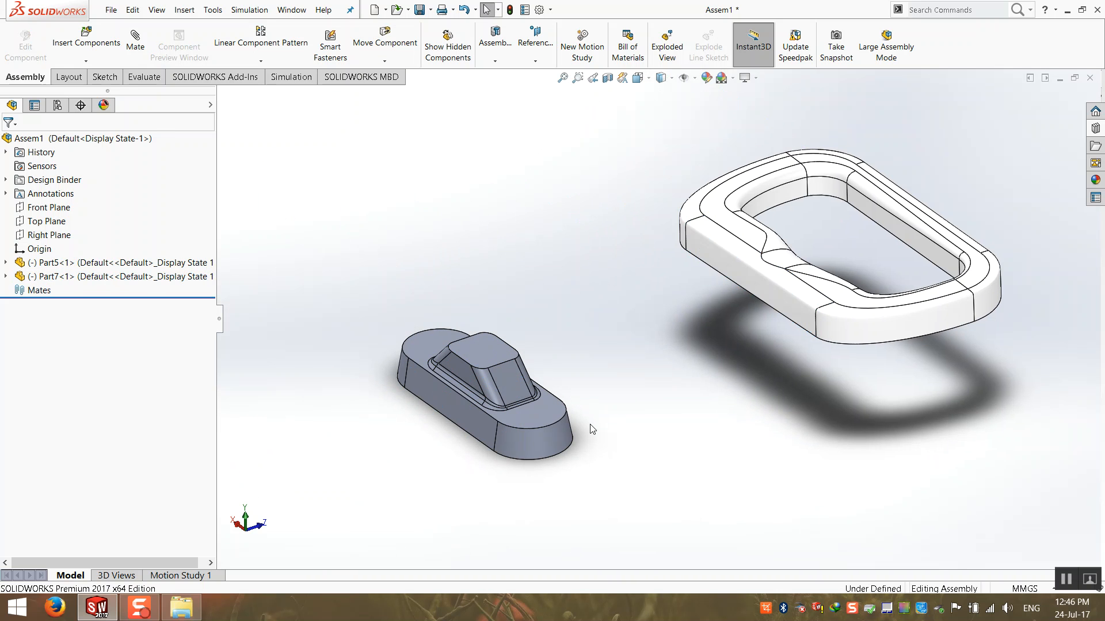
# Fix the small part Part5 and check that neither part can be dragged.
pyautogui.rightClick(97, 280)
pyautogui.click(152, 394)
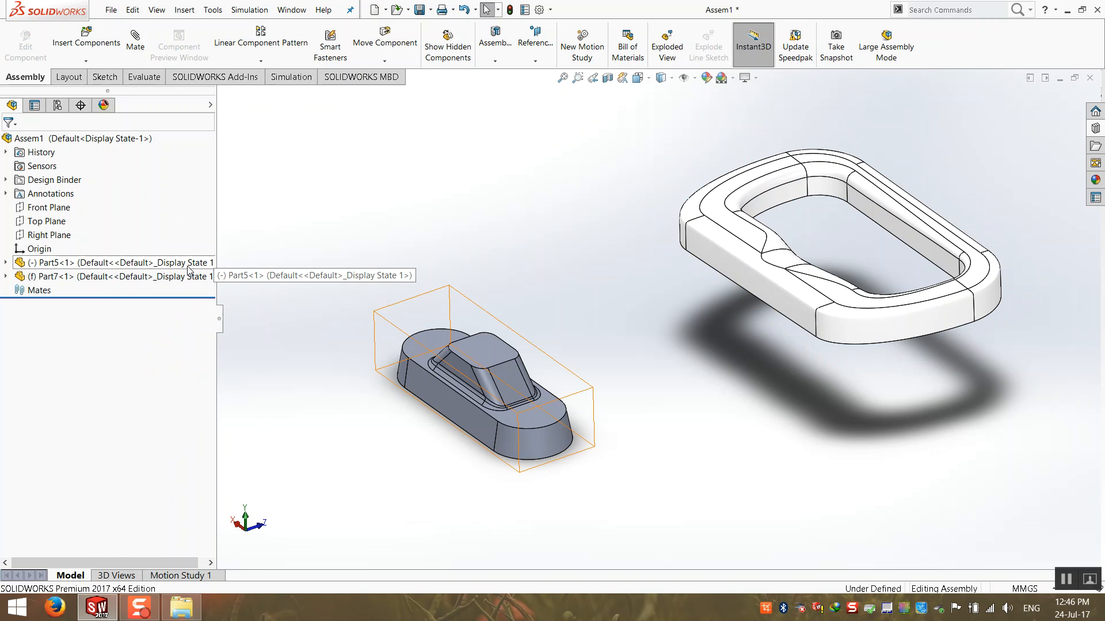
pyautogui.rightClick(154, 267)
pyautogui.click(172, 394)
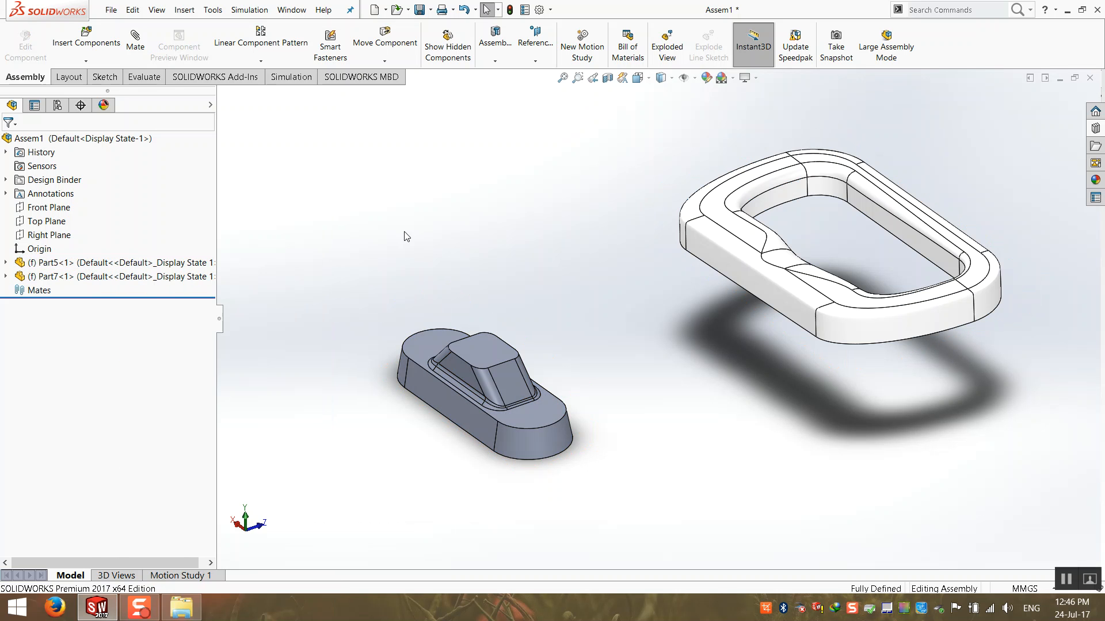
pyautogui.scroll(3, 658, 316)
pyautogui.click(771, 319)
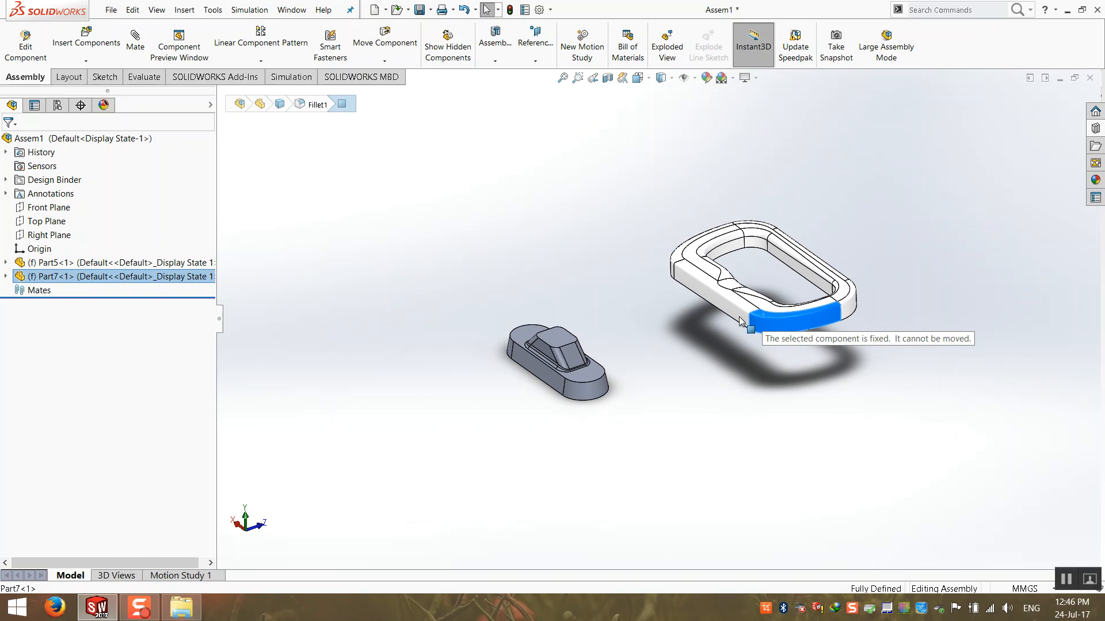
pyautogui.moveTo(565, 355); pyautogui.dragTo(681, 330, button='middle')
pyautogui.moveTo(502, 345); pyautogui.dragTo(613, 339)
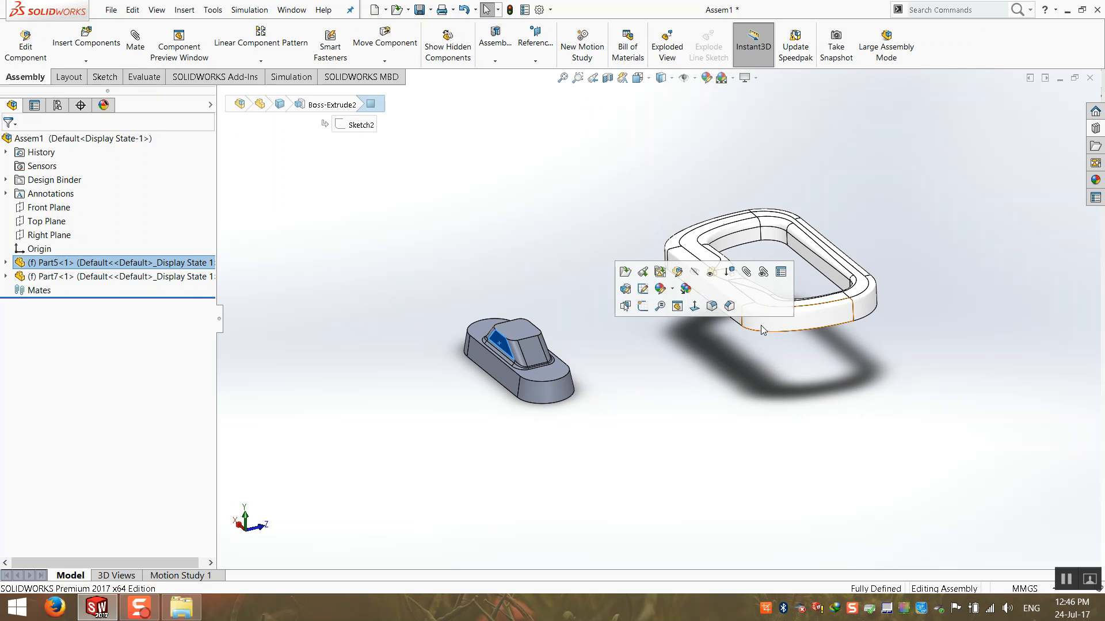
pyautogui.moveTo(761, 325); pyautogui.dragTo(711, 319)
pyautogui.click(606, 356)
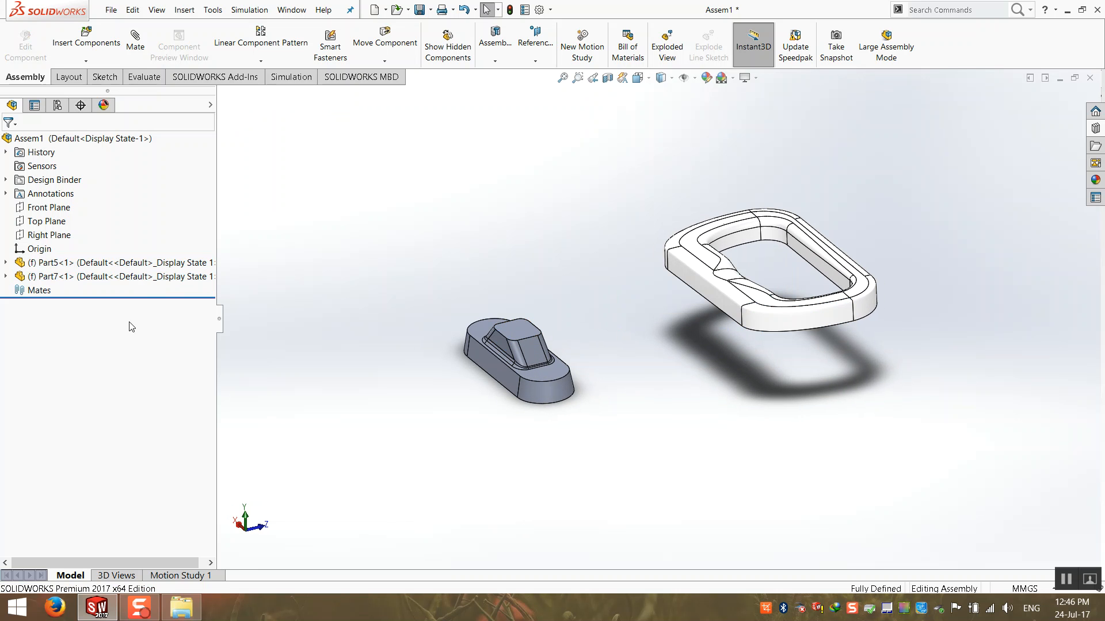
# Set both the ring Part7 and small part Part5 to float, then move the small part up-left.
pyautogui.rightClick(46, 275)
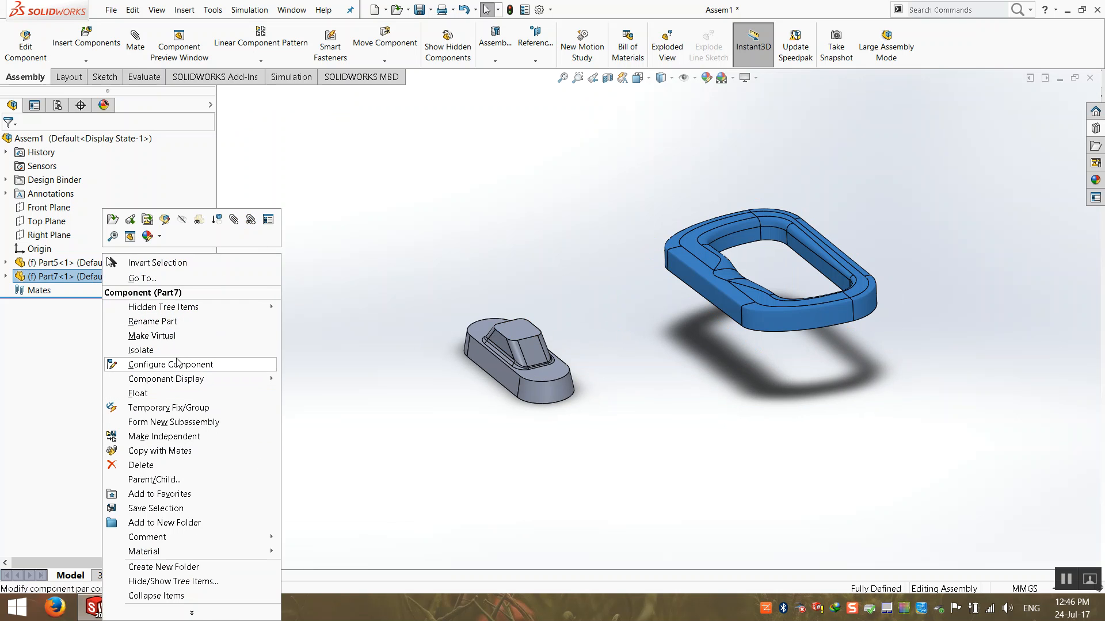
pyautogui.click(176, 393)
pyautogui.rightClick(102, 262)
pyautogui.click(173, 393)
pyautogui.click(334, 281)
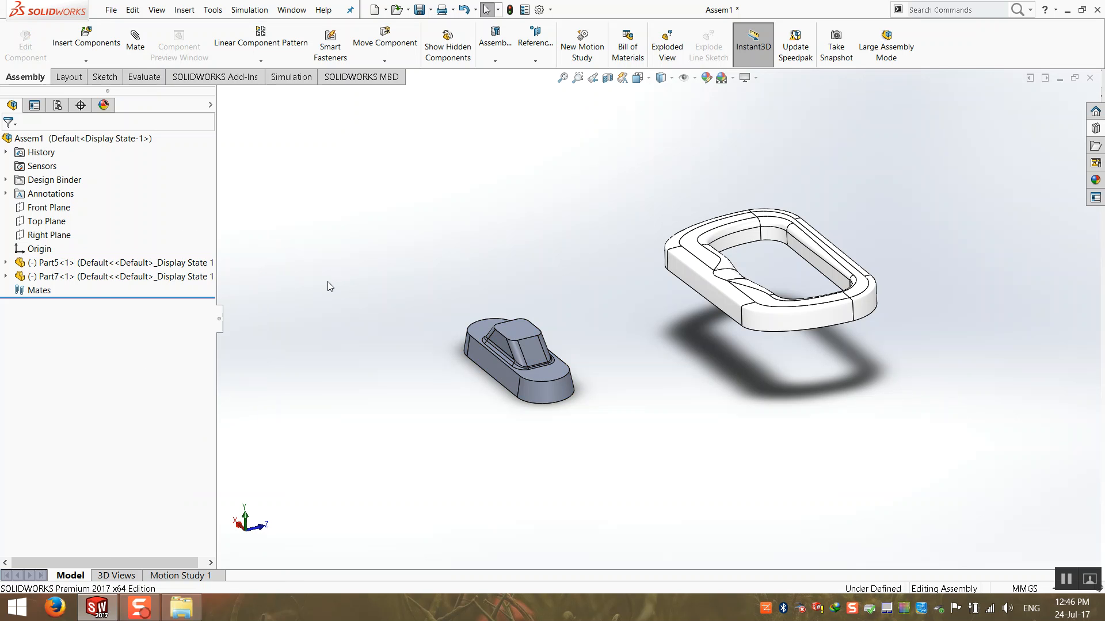
pyautogui.rightClick(94, 262)
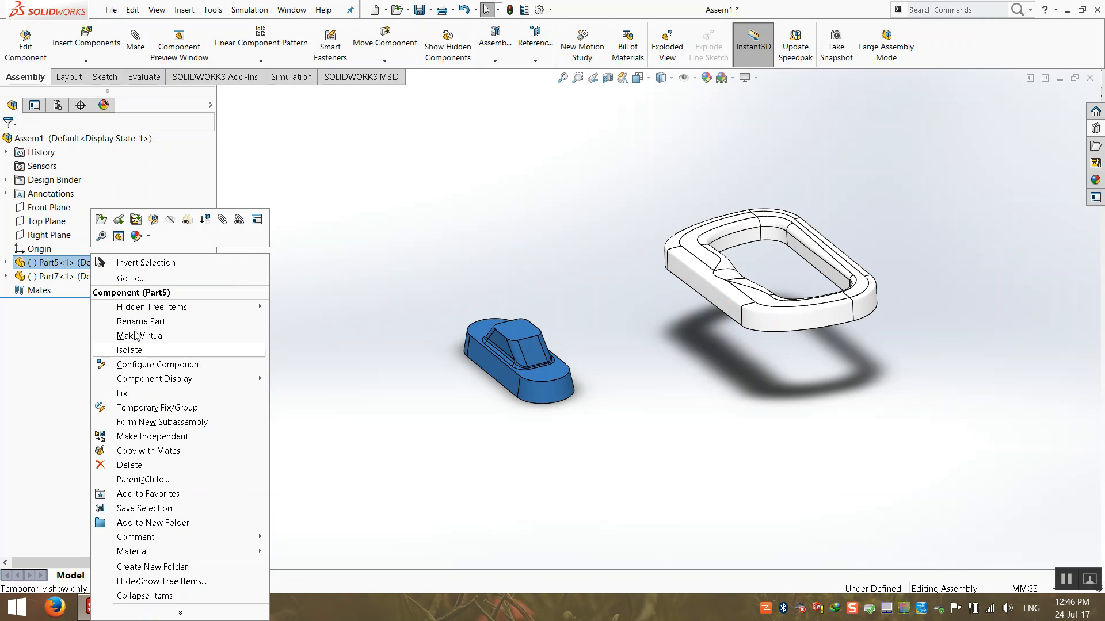
pyautogui.click(537, 305)
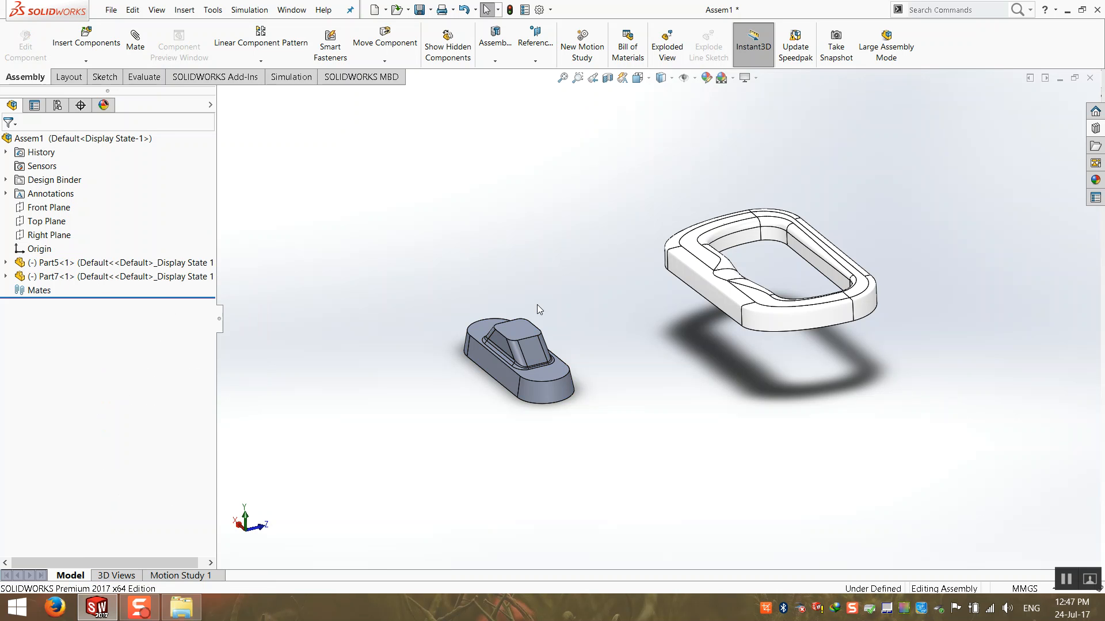
pyautogui.moveTo(520, 336); pyautogui.dragTo(551, 247)
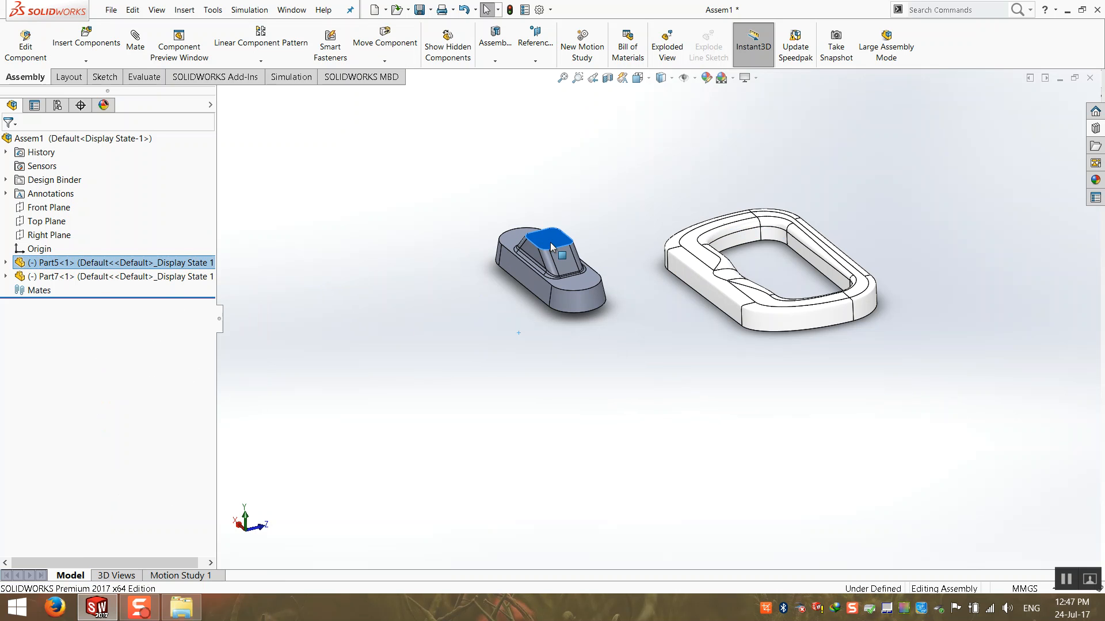
pyautogui.moveTo(714, 244); pyautogui.dragTo(628, 318, button='middle')
pyautogui.click(410, 182)
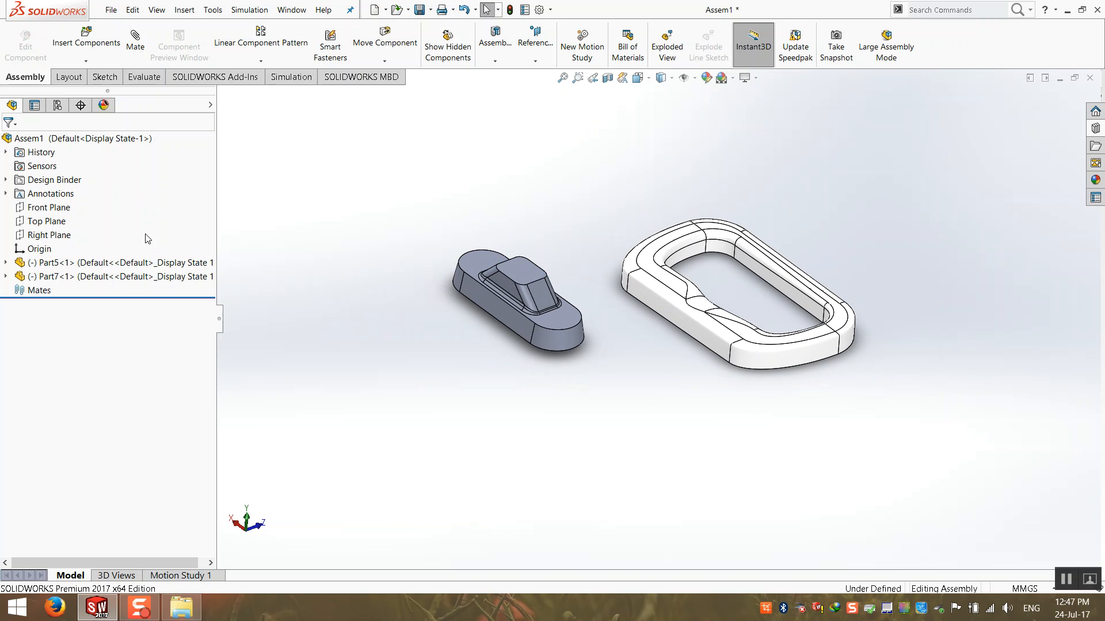
# Fix then re-float Part5, seat it inside the ring, and reposition both parts together.
pyautogui.rightClick(113, 266)
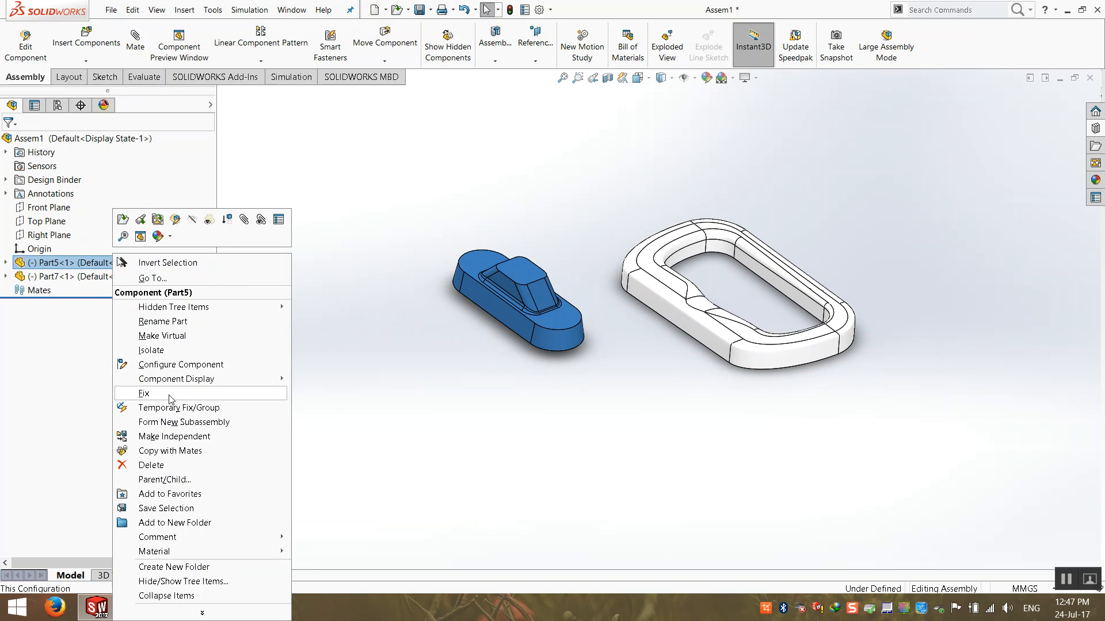
pyautogui.click(144, 391)
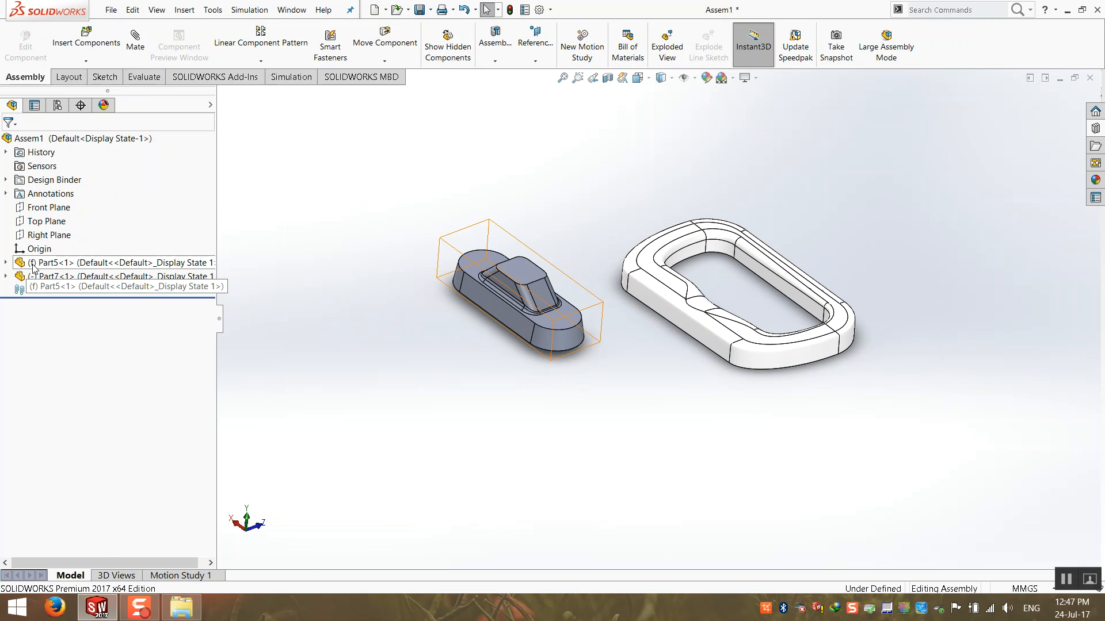
pyautogui.rightClick(85, 267)
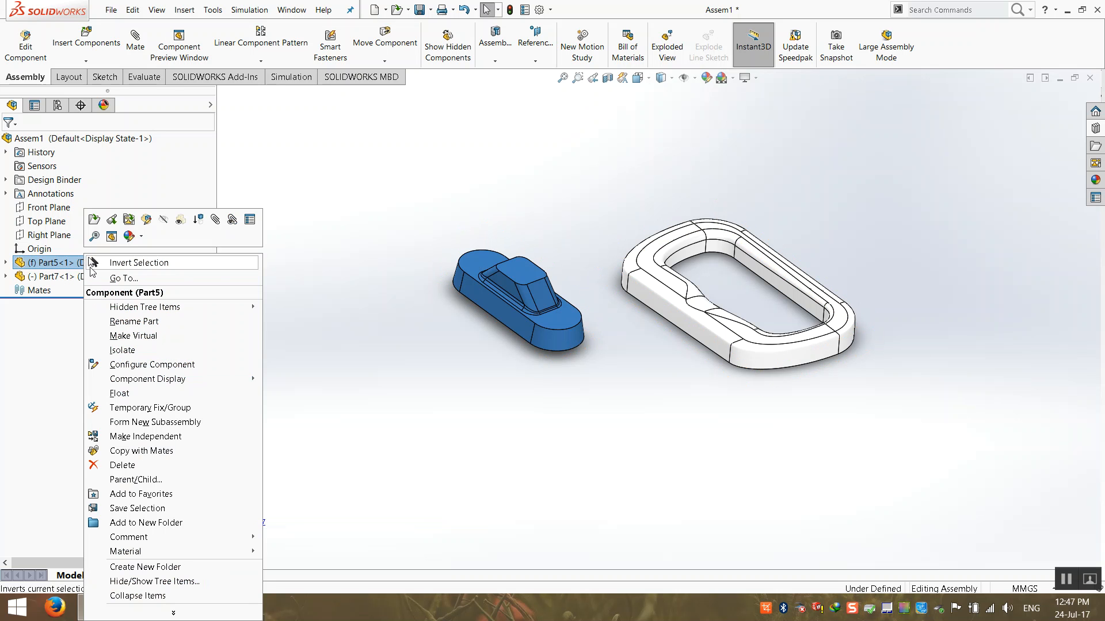
pyautogui.click(125, 396)
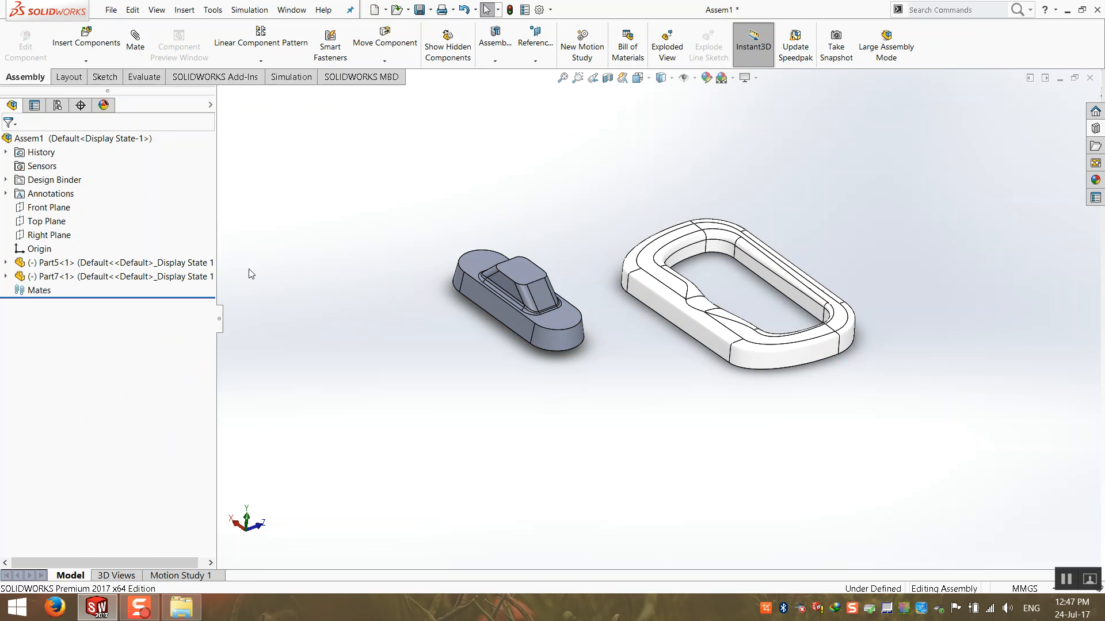
pyautogui.moveTo(520, 281); pyautogui.dragTo(742, 274)
pyautogui.moveTo(884, 156); pyautogui.dragTo(566, 428)
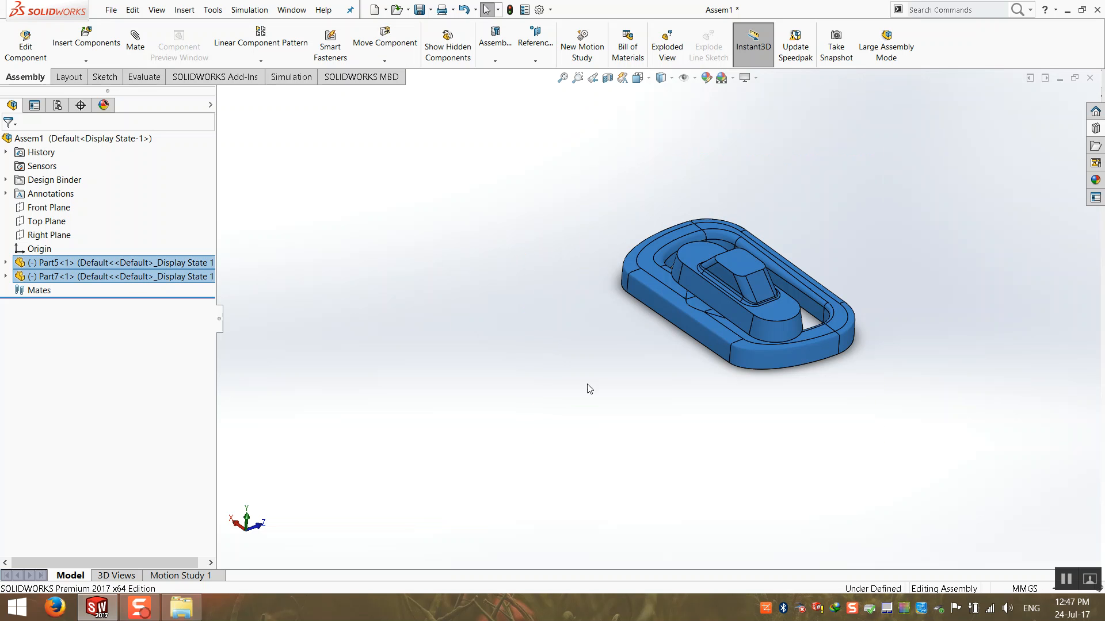
pyautogui.click(510, 153)
pyautogui.moveTo(510, 158); pyautogui.dragTo(937, 415)
pyautogui.moveTo(827, 370); pyautogui.dragTo(603, 375)
pyautogui.moveTo(713, 311); pyautogui.dragTo(484, 325)
# Select the ring Part7 and small part Part5 together in the FeatureManager tree.
pyautogui.click(157, 282)
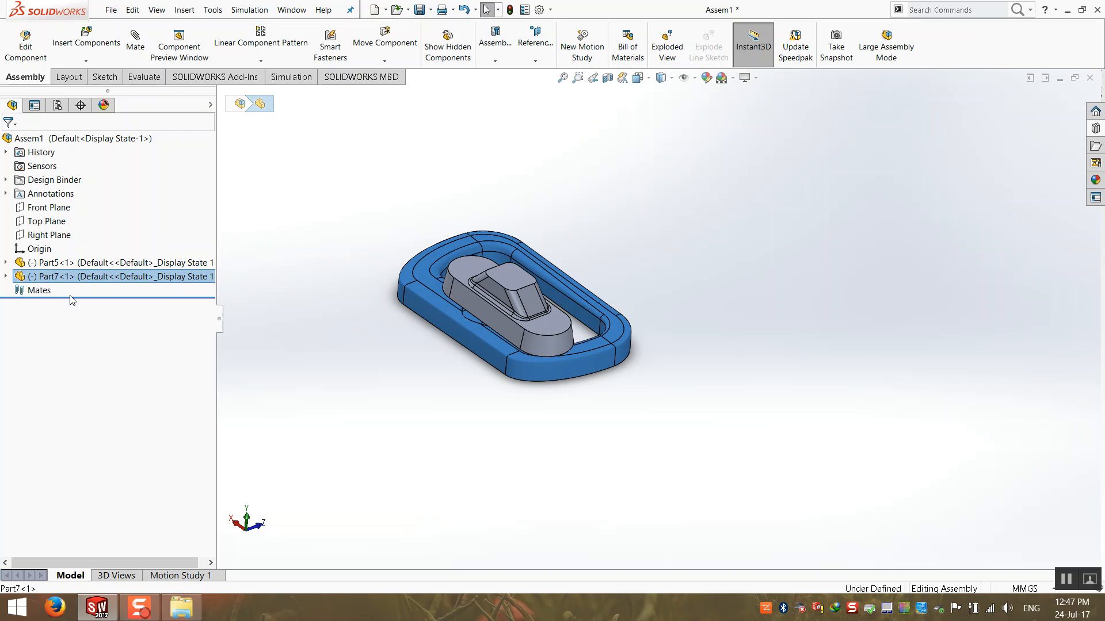
pyautogui.keyDown('ctrl'); pyautogui.click(75, 264); pyautogui.keyUp('ctrl')
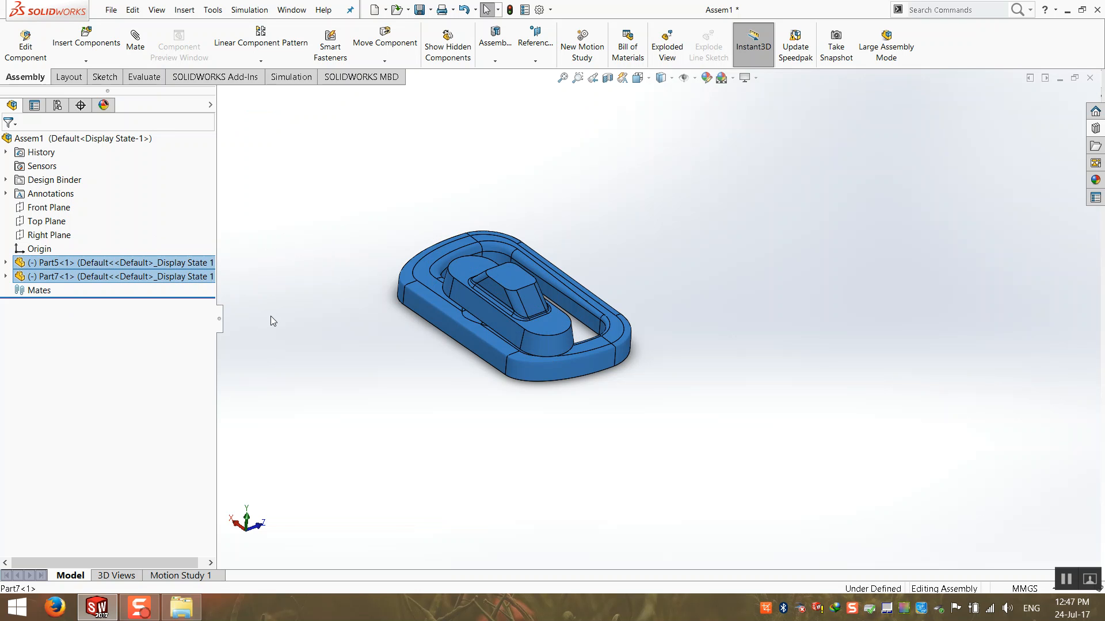
pyautogui.moveTo(510, 271); pyautogui.dragTo(351, 221, button='middle')
pyautogui.click(385, 209)
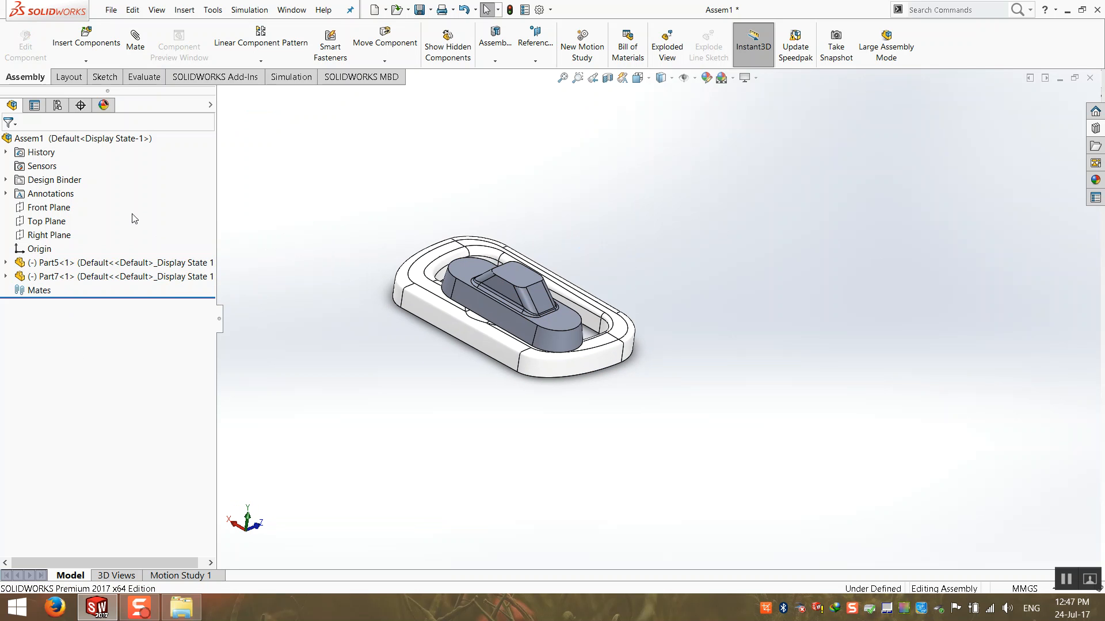
pyautogui.click(162, 264)
pyautogui.keyDown('ctrl'); pyautogui.click(164, 277); pyautogui.keyUp('ctrl')
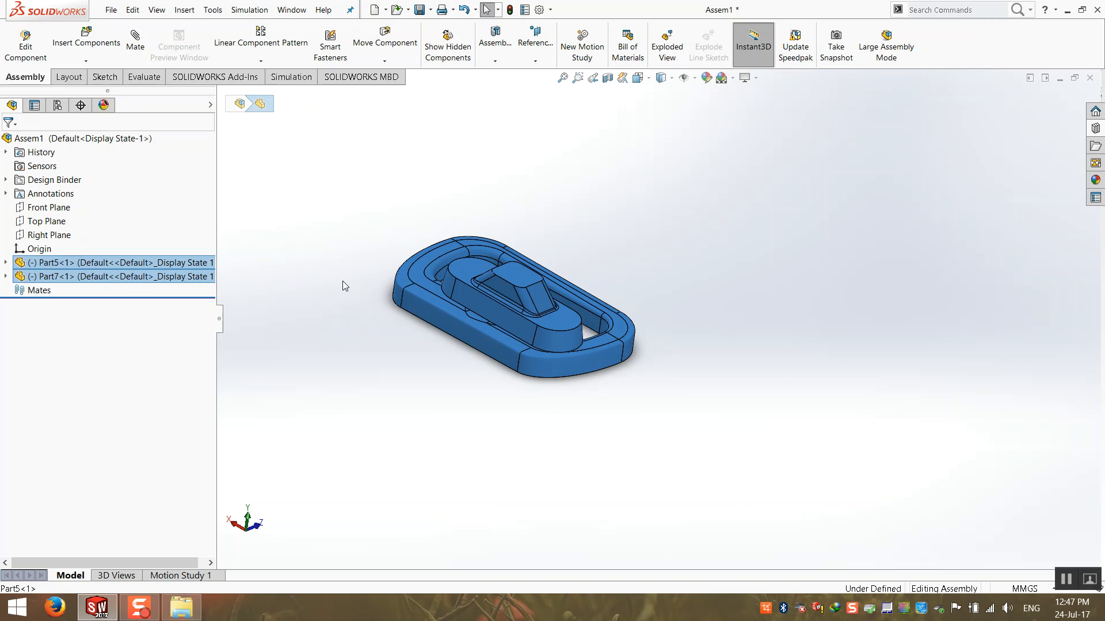
pyautogui.moveTo(537, 279); pyautogui.dragTo(545, 274, button='middle')
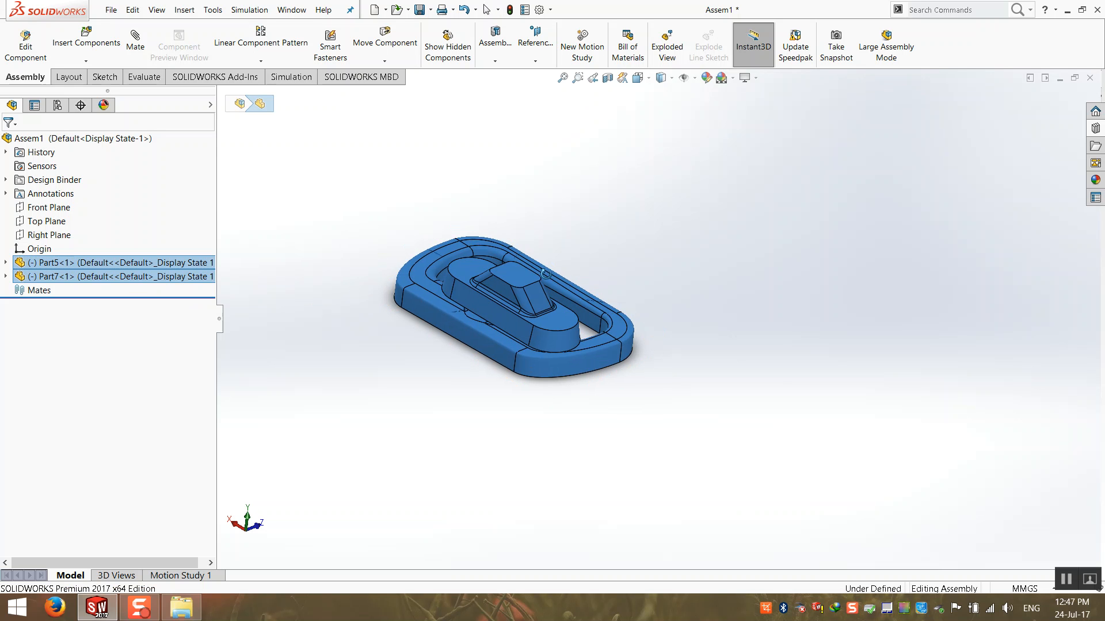
pyautogui.click(380, 175)
# Shift the small part right and the ring lower-left, then start a new mate.
pyautogui.moveTo(388, 258); pyautogui.dragTo(377, 257, button='middle')
pyautogui.moveTo(497, 288); pyautogui.dragTo(570, 273)
pyautogui.moveTo(462, 323); pyautogui.dragTo(550, 313)
pyautogui.click(498, 392)
pyautogui.scroll(-3, 567, 301)
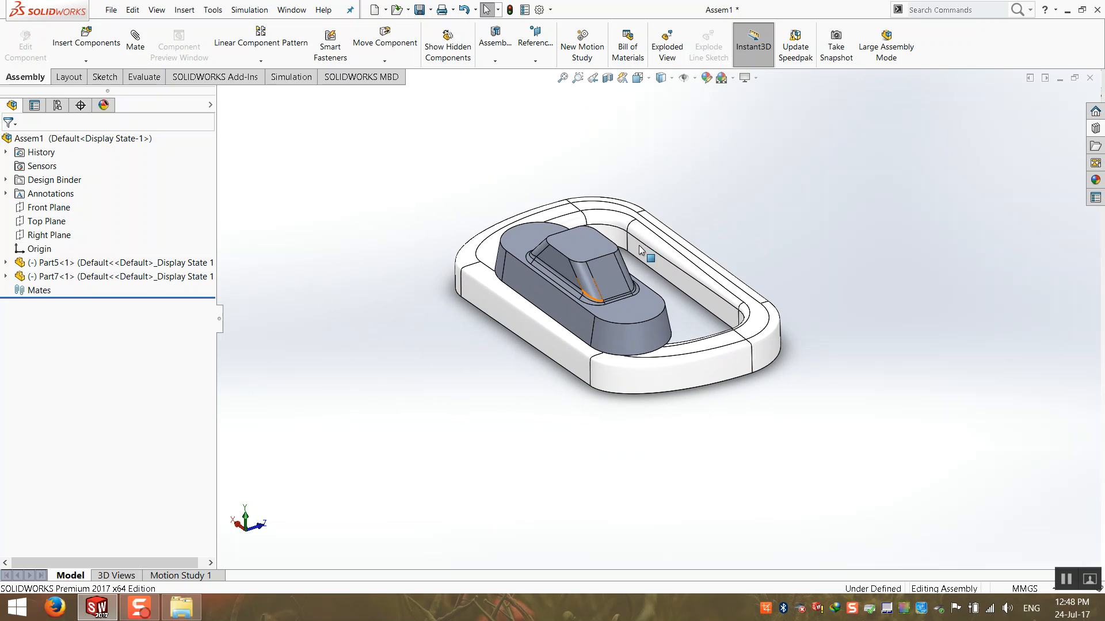
pyautogui.moveTo(837, 131); pyautogui.dragTo(442, 368)
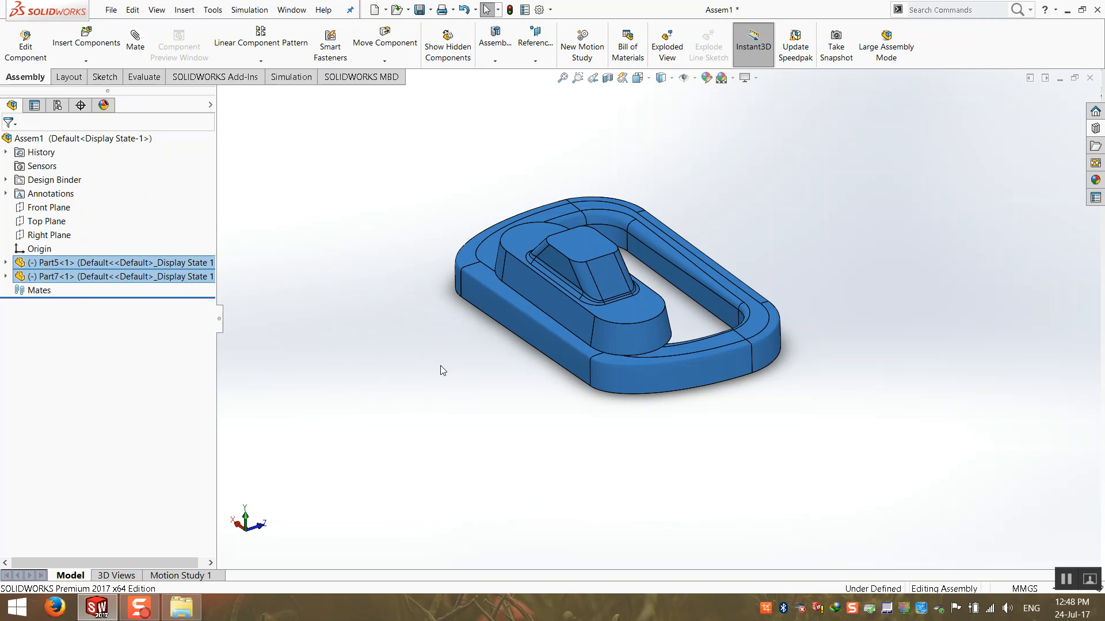
pyautogui.click(551, 301)
pyautogui.click(304, 217)
pyautogui.click(135, 41)
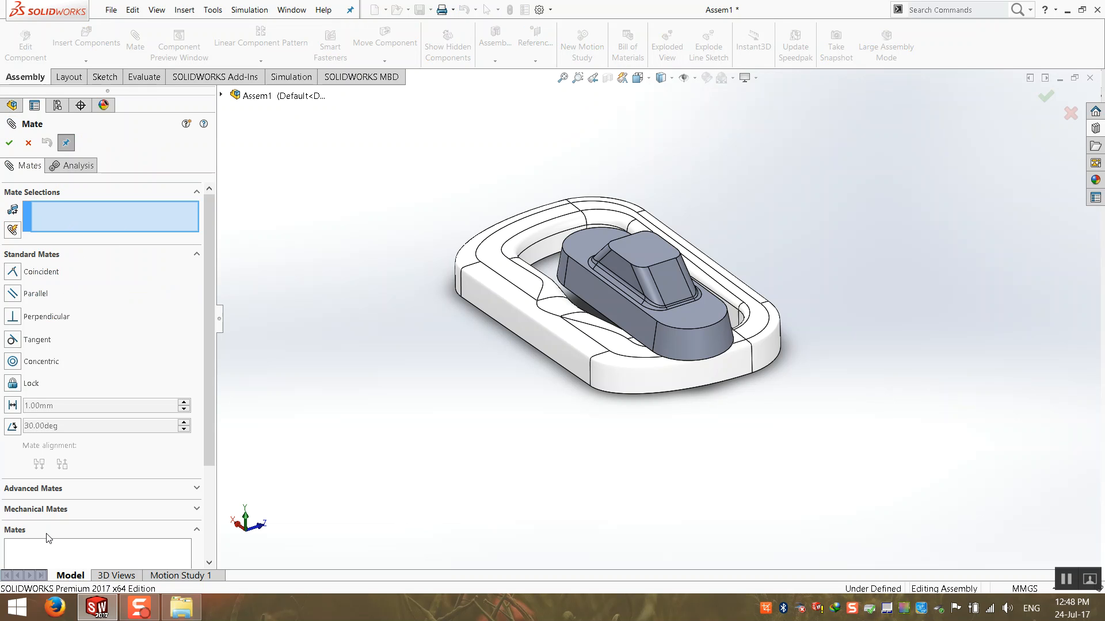
# Cancel the mate and drag the small part up and right, out of the ring.
pyautogui.click(28, 143)
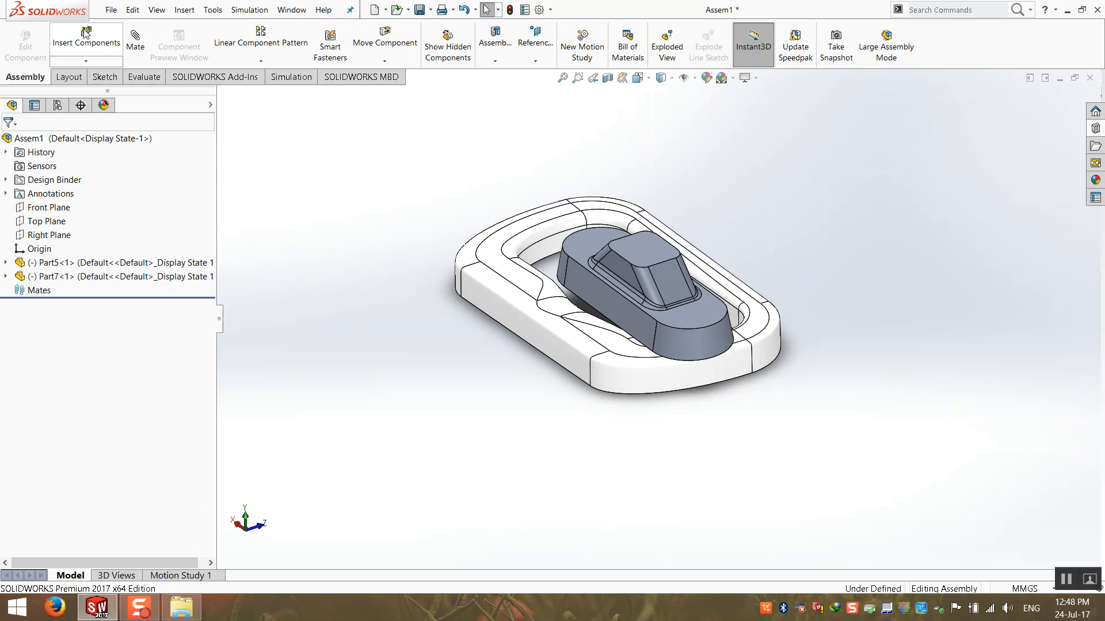
pyautogui.moveTo(469, 368); pyautogui.dragTo(461, 415, button='middle')
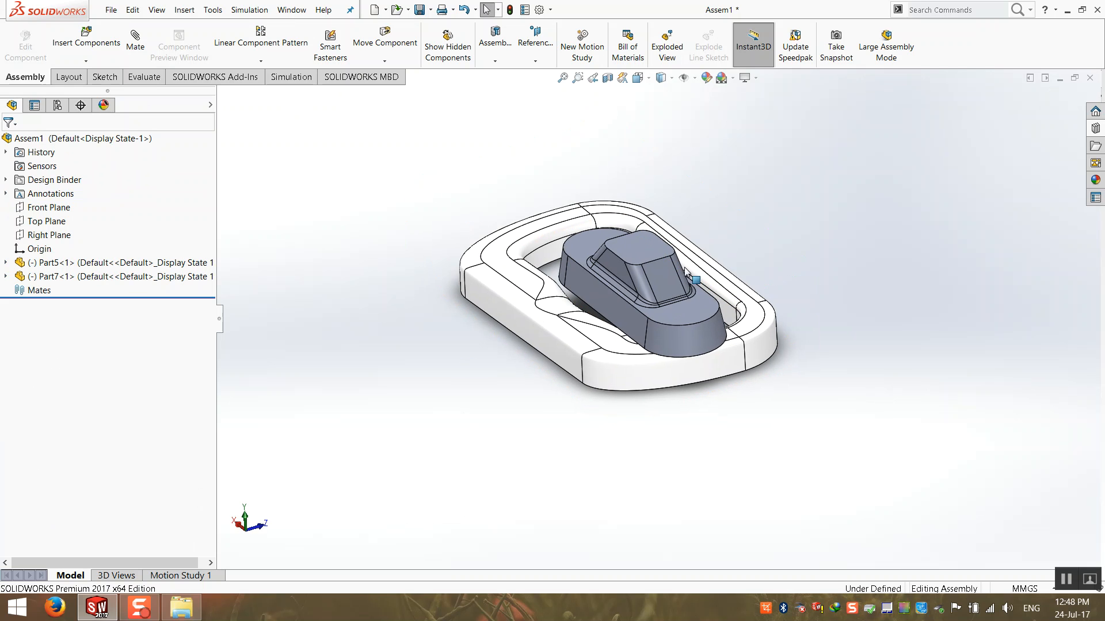
pyautogui.moveTo(651, 264); pyautogui.dragTo(790, 199)
pyautogui.moveTo(544, 235); pyautogui.dragTo(563, 257)
pyautogui.moveTo(566, 260); pyautogui.dragTo(446, 299, button='middle')
# Zoom to fit both parts, then close the assembly, saving all changes.
pyautogui.scroll(-3, 581, 276)
pyautogui.scroll(2, 505, 299)
pyautogui.moveTo(599, 322); pyautogui.dragTo(638, 334, button='middle')
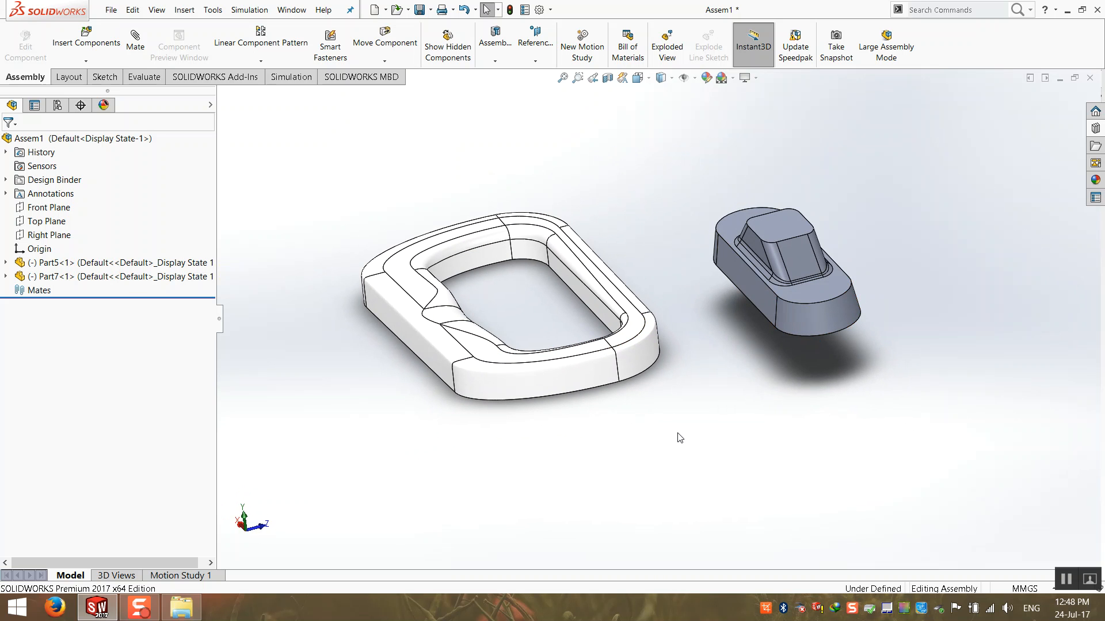
pyautogui.scroll(-2, 760, 325)
pyautogui.scroll(2, 524, 259)
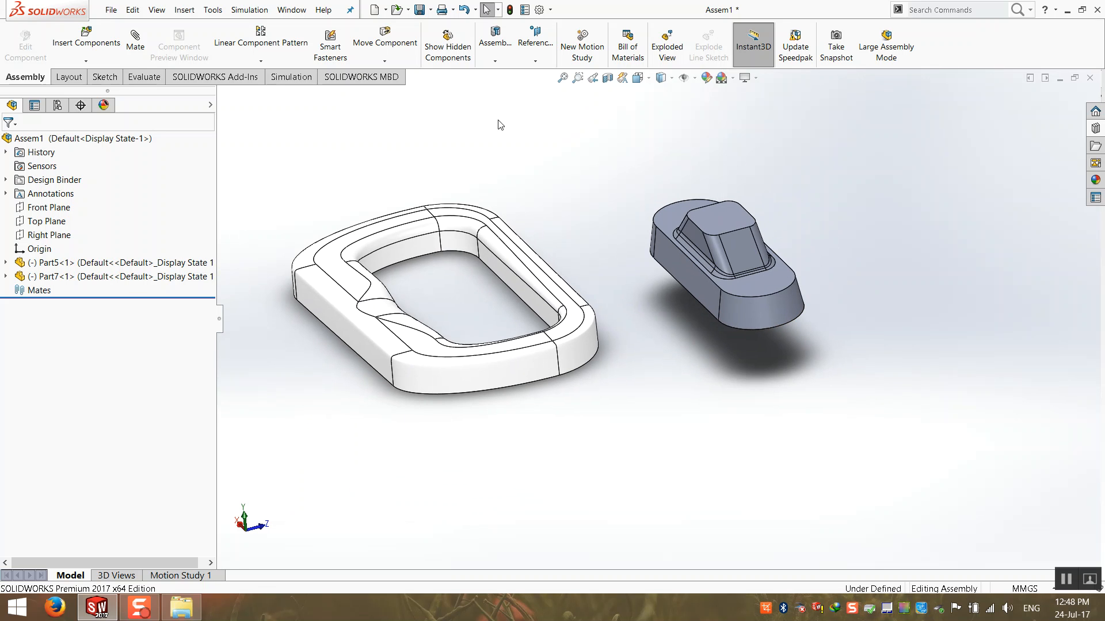
pyautogui.click(563, 78)
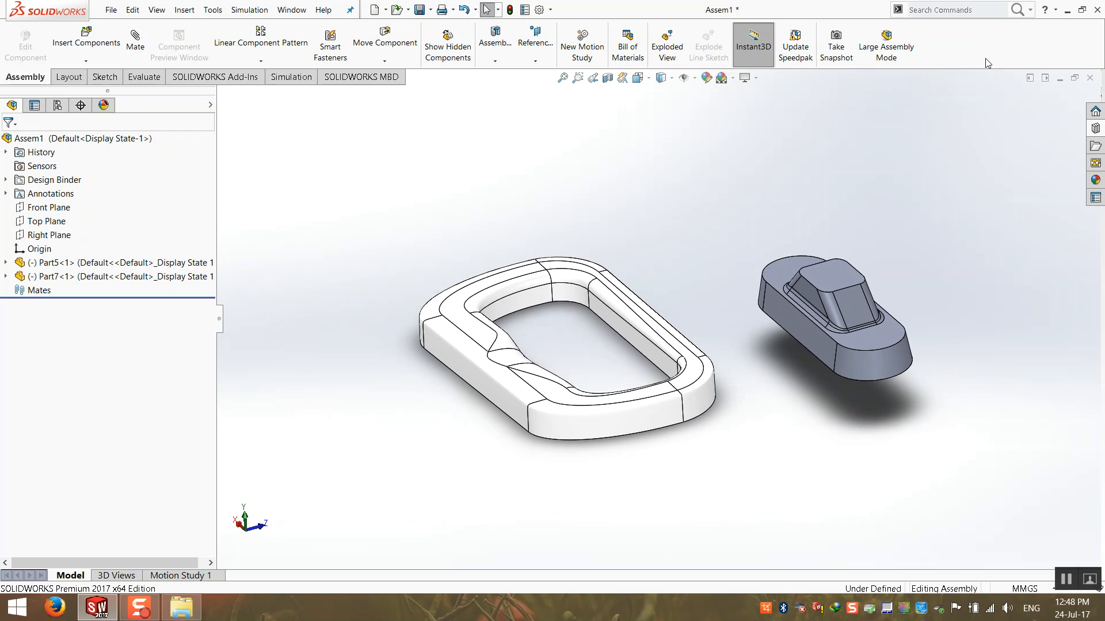
pyautogui.click(1090, 78)
# Save All on close, then create a new assembly from the Assembly template.
pyautogui.click(592, 287)
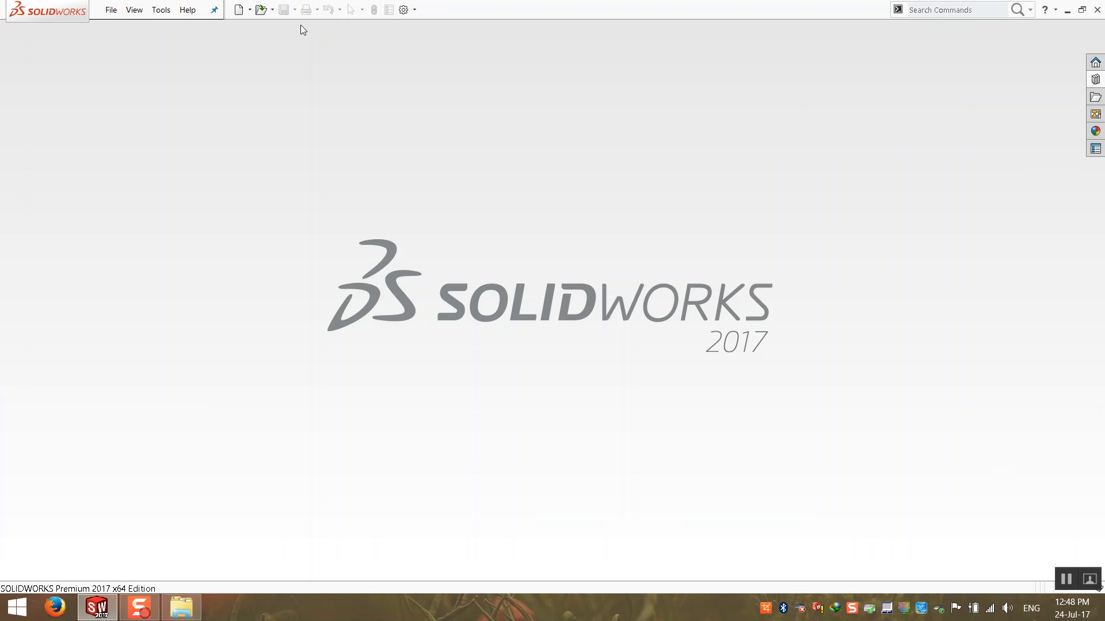
pyautogui.click(110, 10)
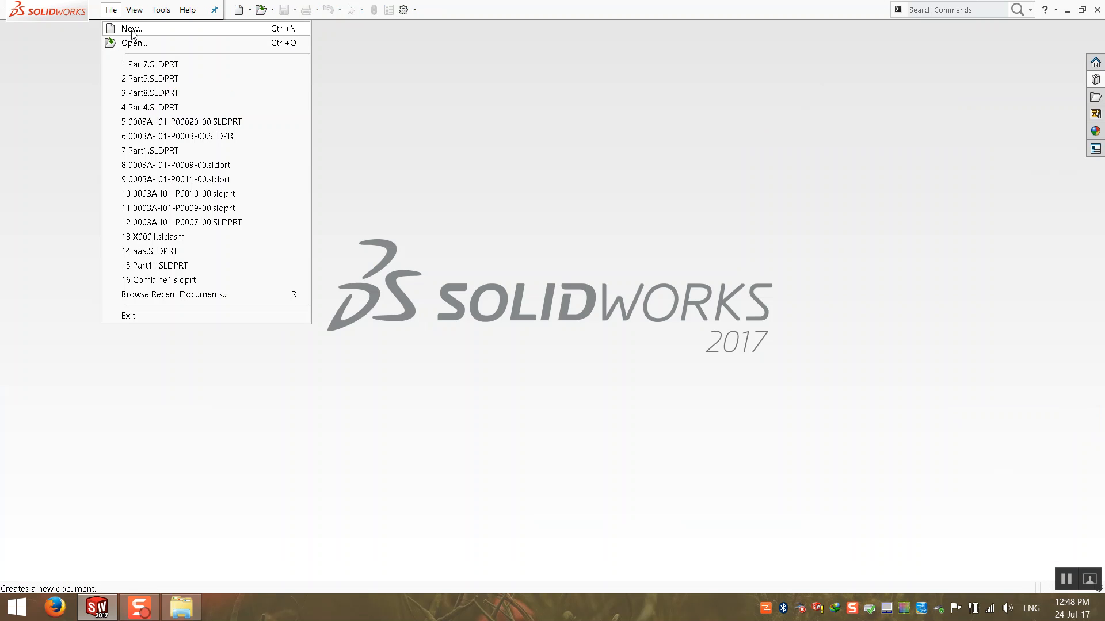
pyautogui.click(133, 30)
pyautogui.click(308, 173)
pyautogui.doubleClick(358, 173)
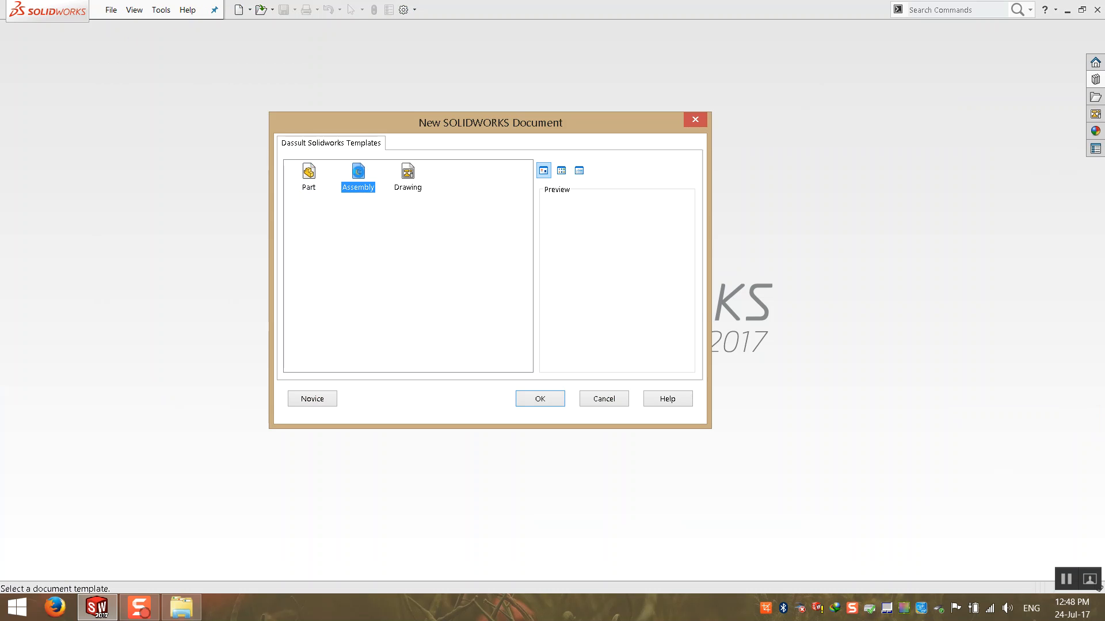
# Insert the ring part P0002-00 fixed at the origin as the first component.
pyautogui.click(686, 248)
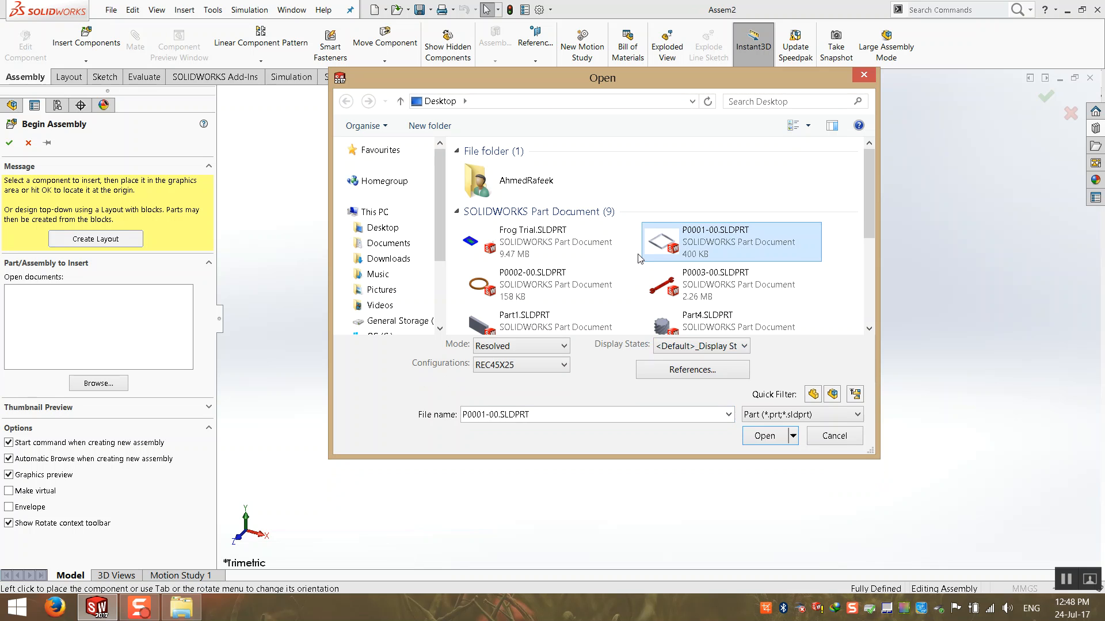
pyautogui.click(521, 291)
pyautogui.doubleClick(554, 292)
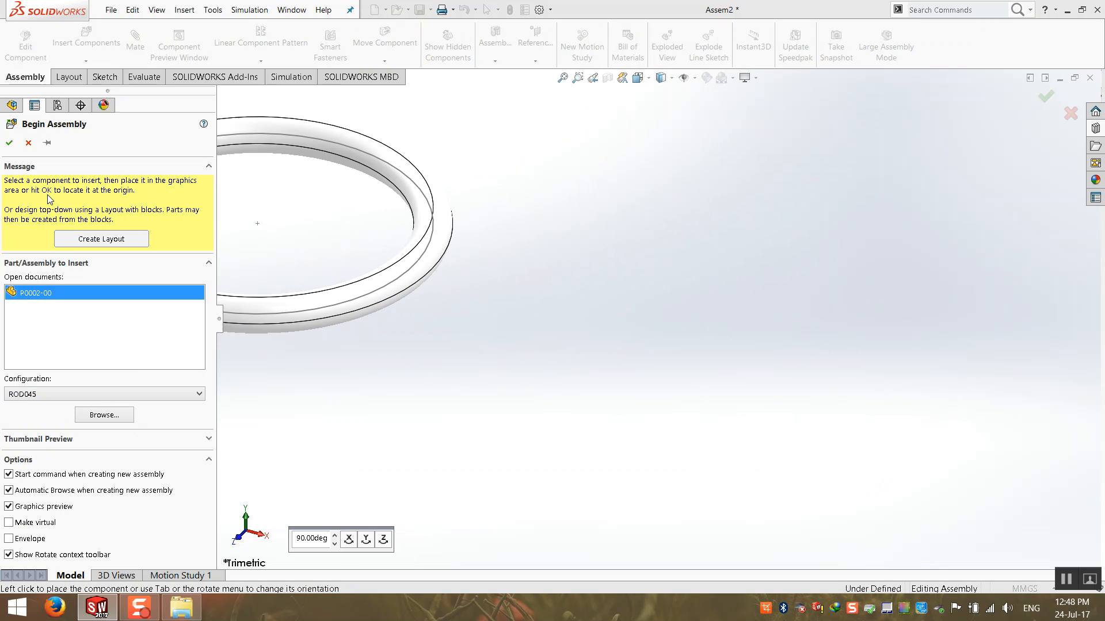
pyautogui.click(8, 143)
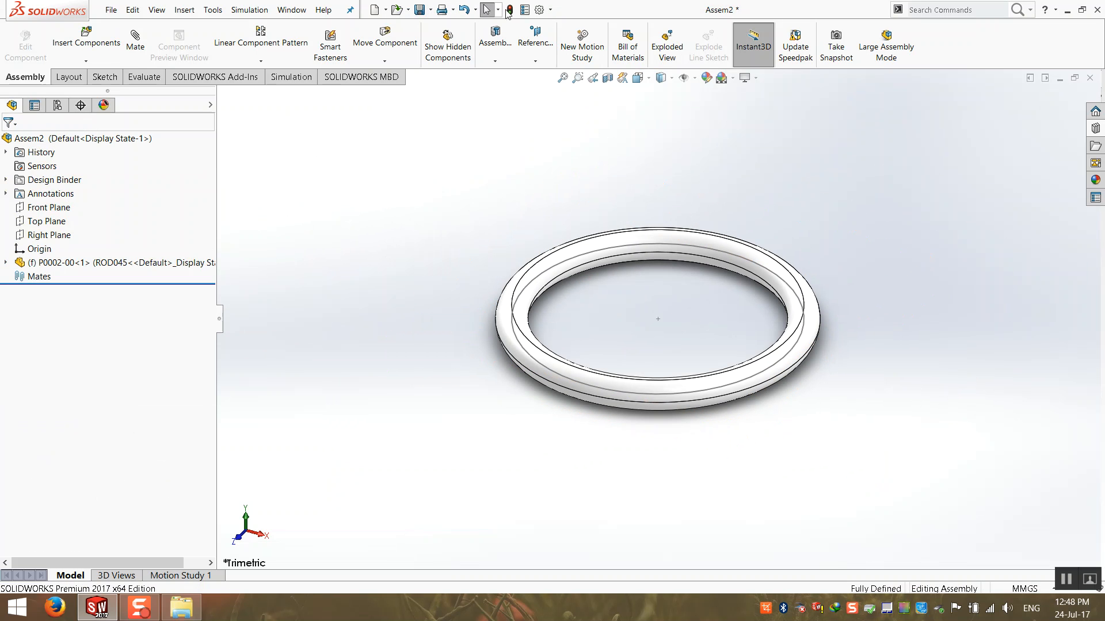
pyautogui.click(86, 41)
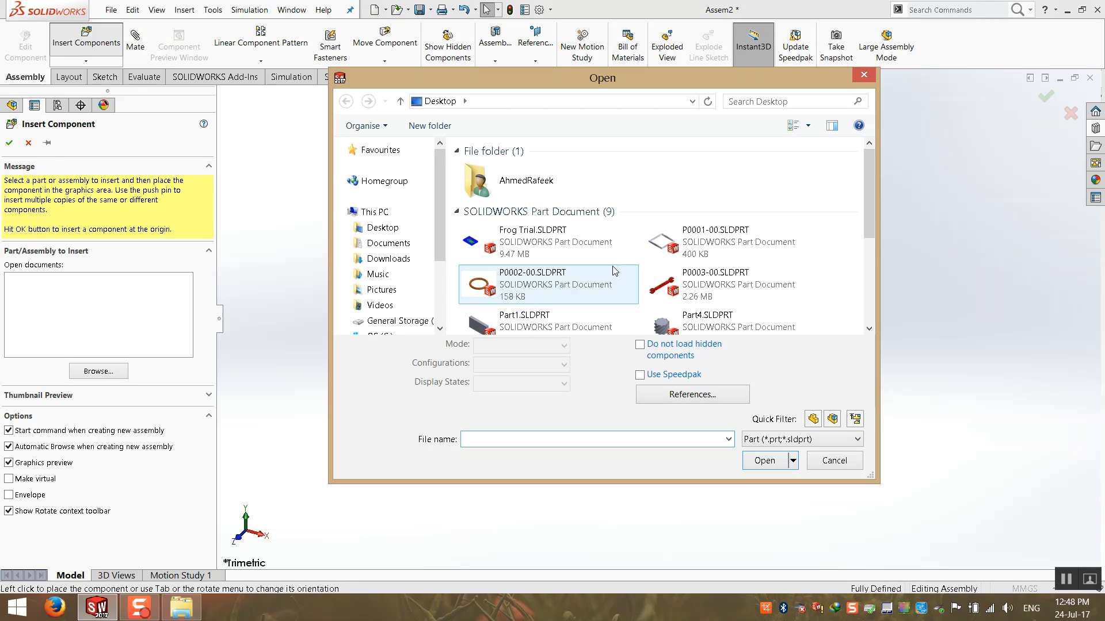
# Place the wrench part P0003-00 beside the ring.
pyautogui.click(680, 291)
pyautogui.doubleClick(738, 286)
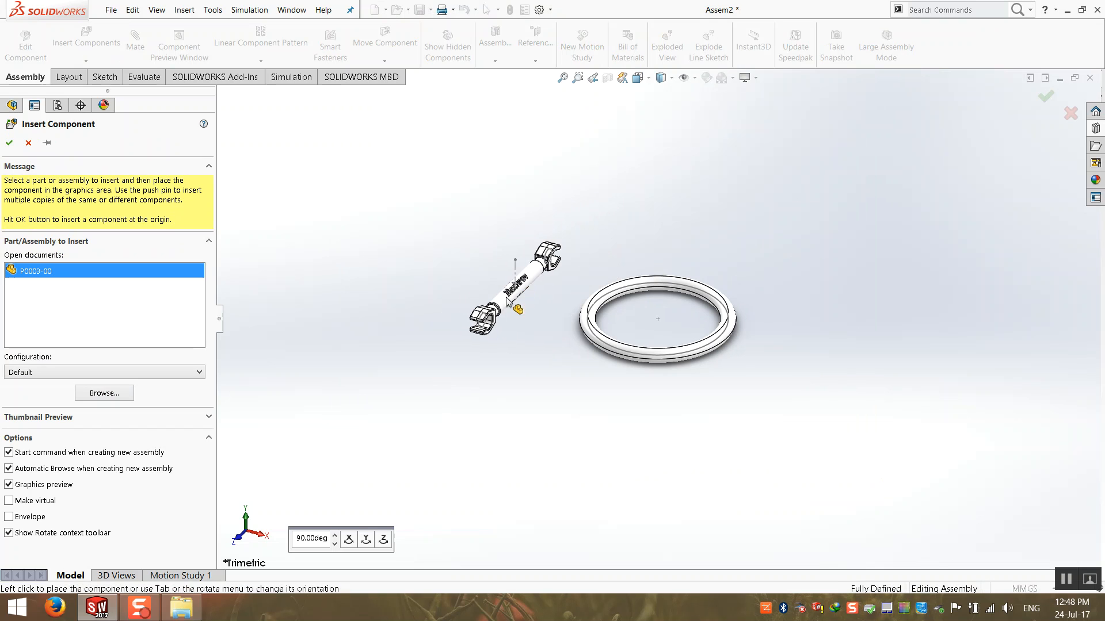
pyautogui.click(521, 287)
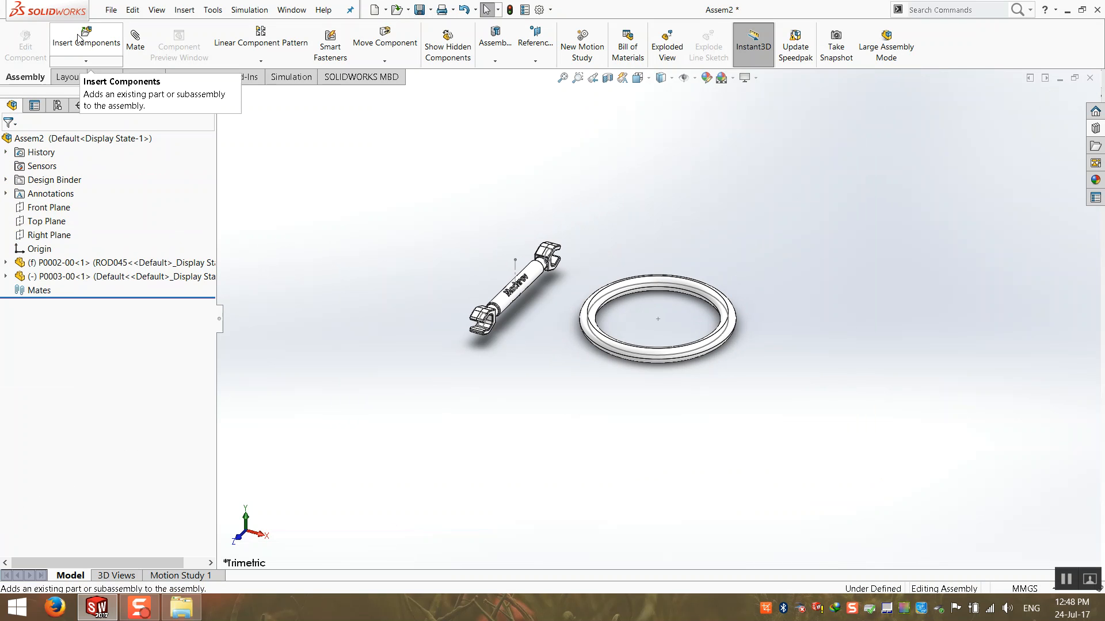
# Insert the rectangular frame P0001-00 near the wrench and orbit to see all three parts.
pyautogui.click(80, 38)
pyautogui.doubleClick(765, 233)
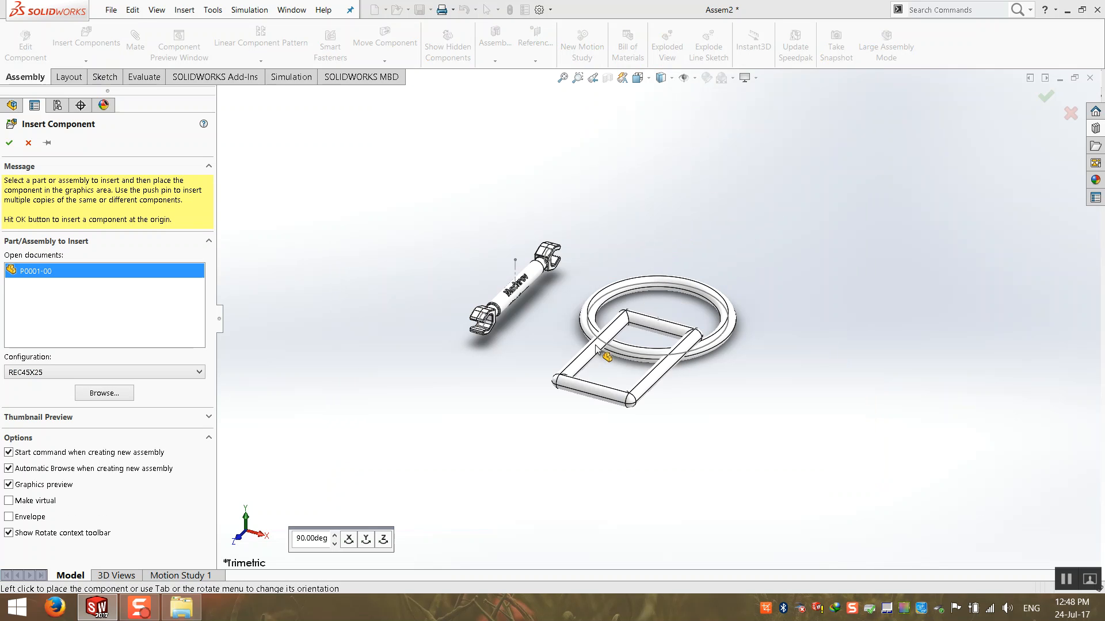
pyautogui.click(418, 244)
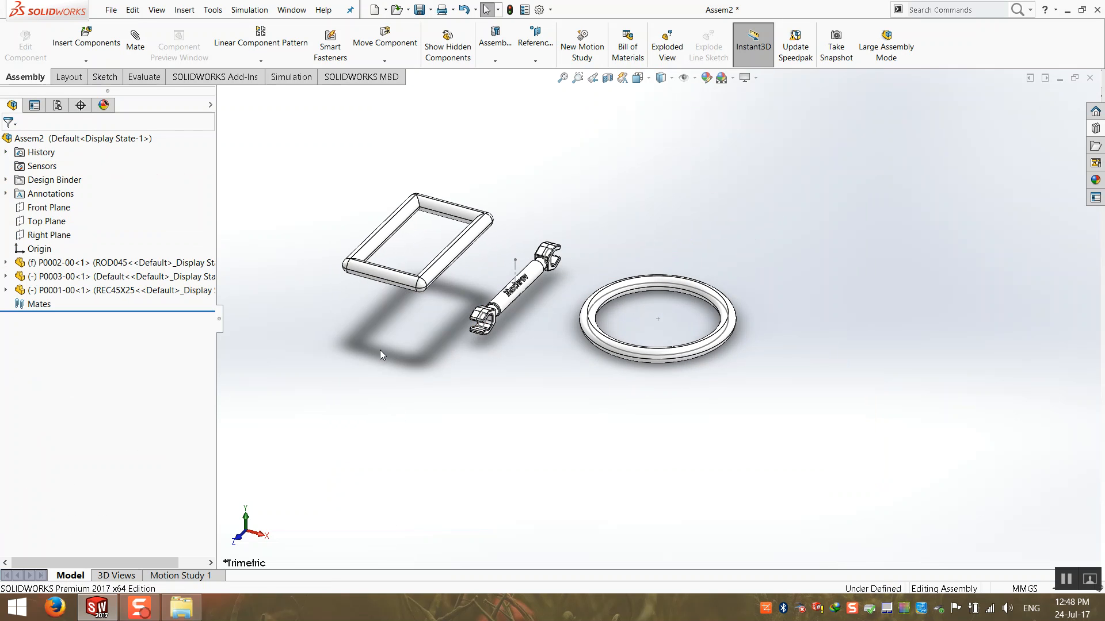
pyautogui.scroll(-3, 730, 249)
pyautogui.scroll(3, 368, 493)
pyautogui.moveTo(478, 432); pyautogui.dragTo(411, 401, button='middle')
pyautogui.scroll(-2, 402, 400)
pyautogui.scroll(1, 409, 402)
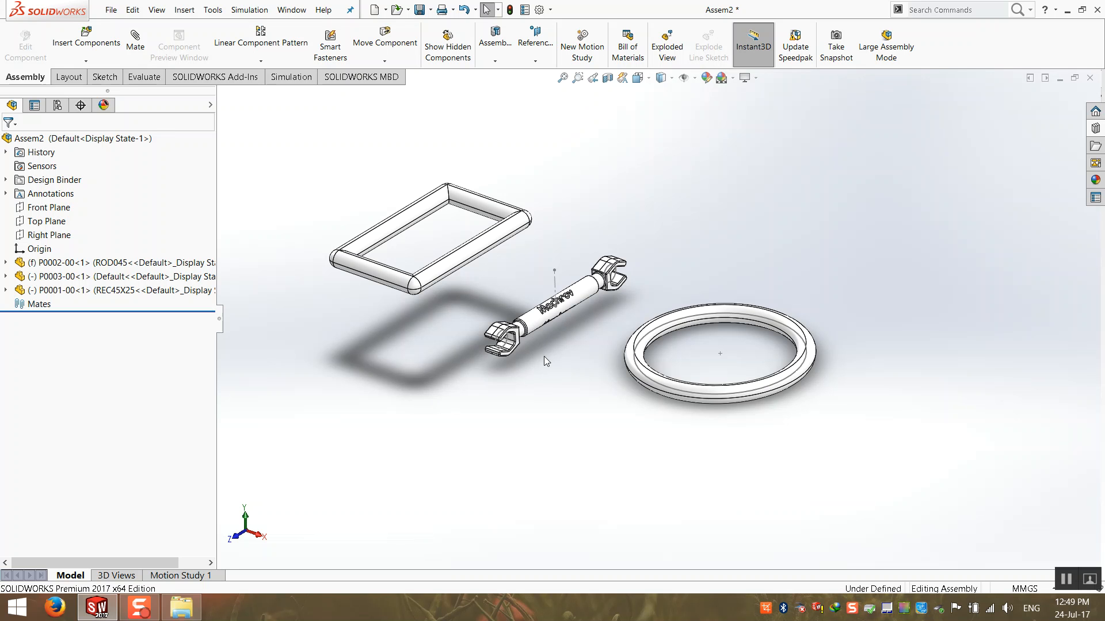
pyautogui.scroll(-3, 567, 333)
pyautogui.moveTo(565, 344); pyautogui.dragTo(510, 311, button='middle')
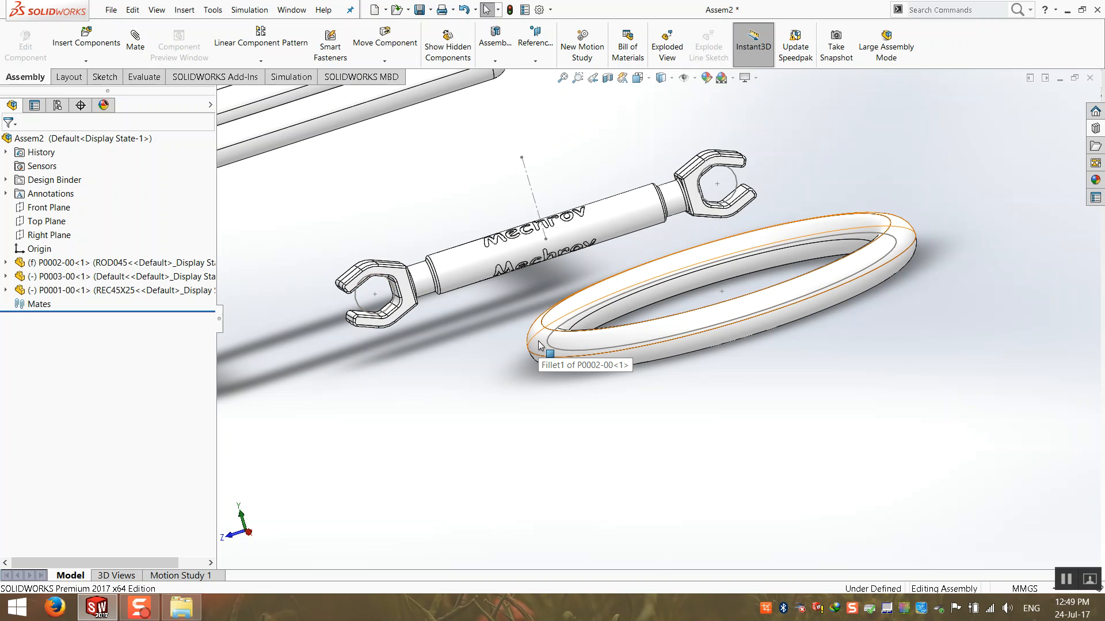
pyautogui.moveTo(523, 325); pyautogui.dragTo(557, 351, button='middle')
pyautogui.scroll(3, 557, 351)
pyautogui.moveTo(366, 219); pyautogui.dragTo(437, 288, button='middle')
pyautogui.scroll(-2, 455, 308)
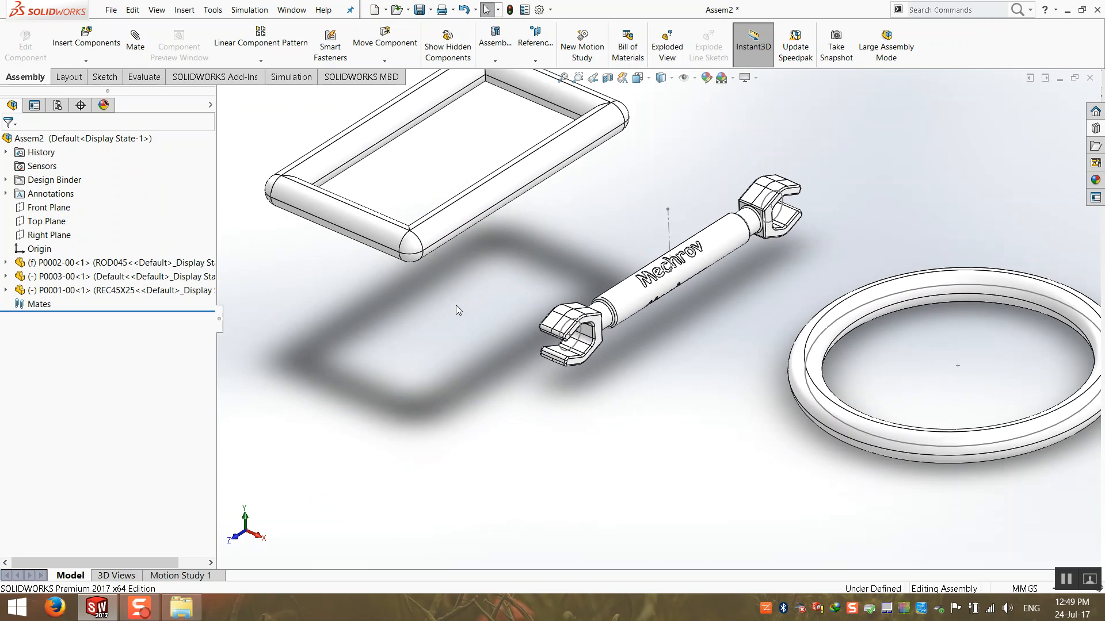
pyautogui.scroll(1, 456, 308)
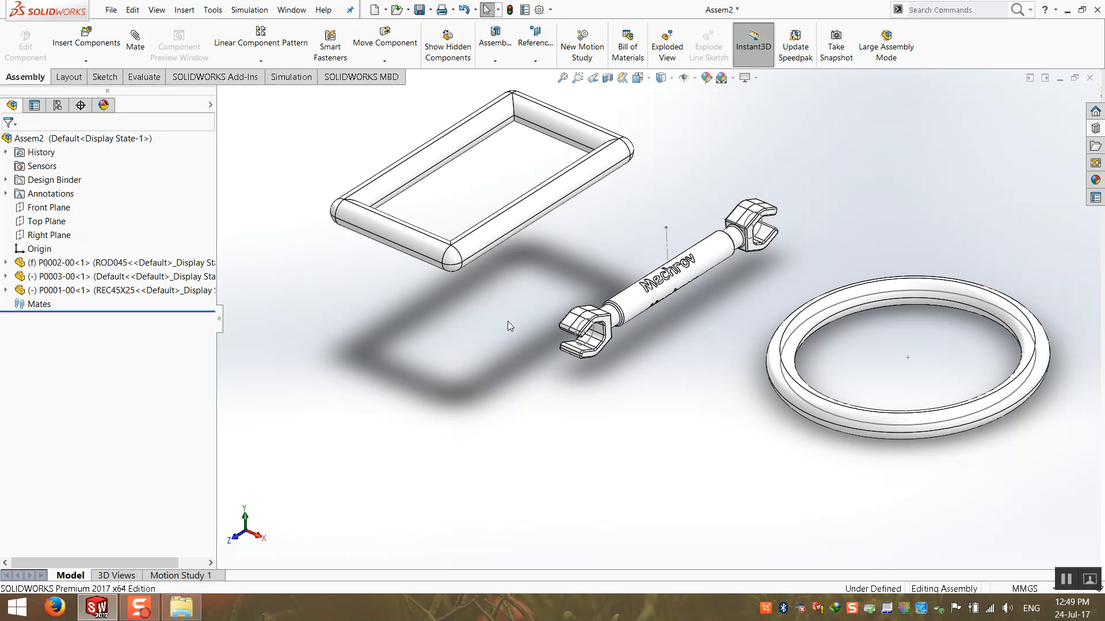
pyautogui.scroll(-2, 508, 321)
pyautogui.scroll(-2, 489, 350)
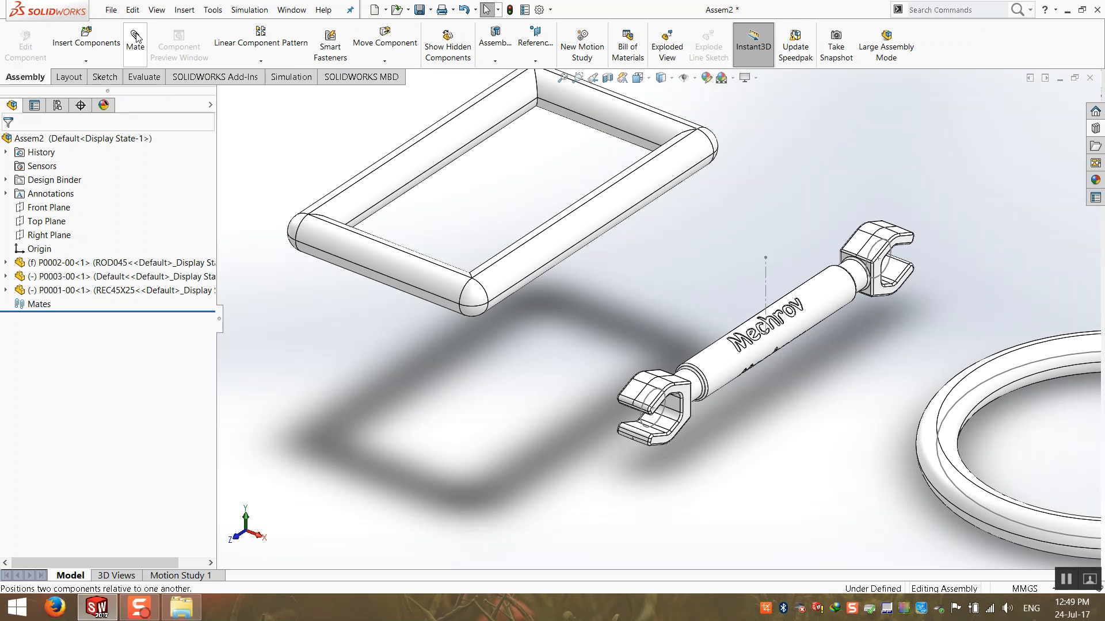
# Pick the wrench jaw's arc edge and the frame's side bar face as mate references.
pyautogui.click(136, 38)
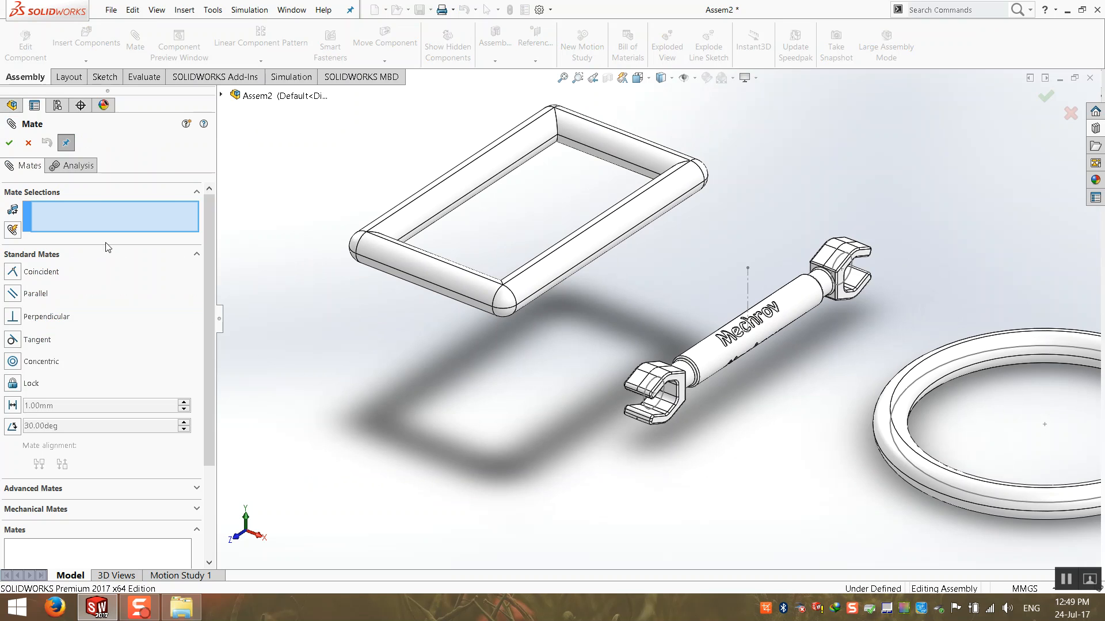
pyautogui.scroll(-2, 705, 422)
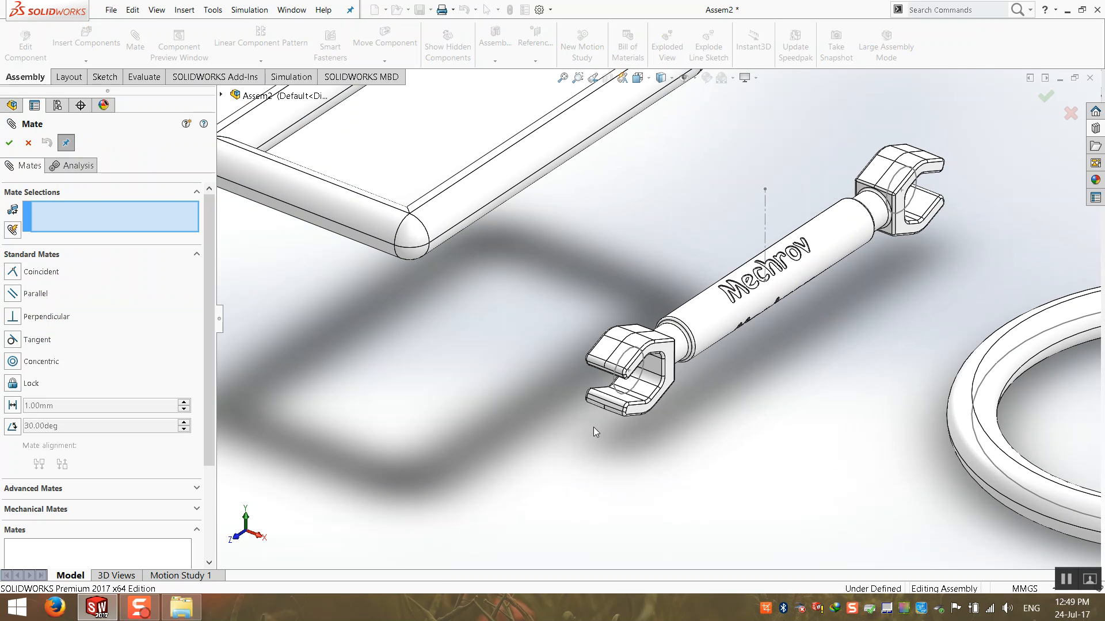
pyautogui.click(615, 383)
pyautogui.moveTo(458, 402); pyautogui.dragTo(377, 334, button='middle')
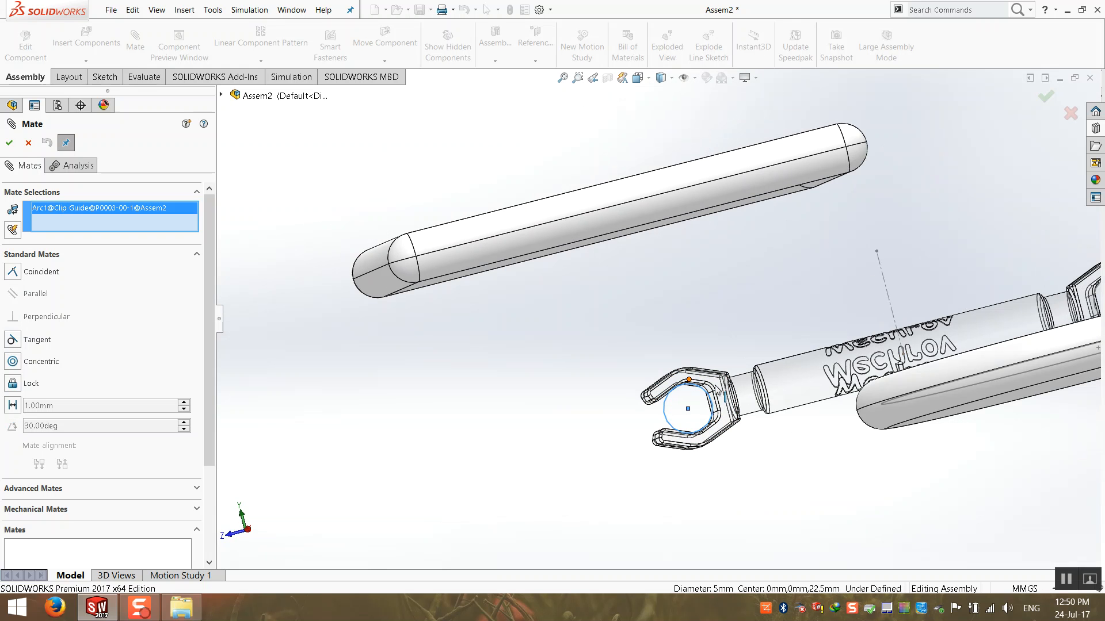
pyautogui.hotkey('ctrl', '7')
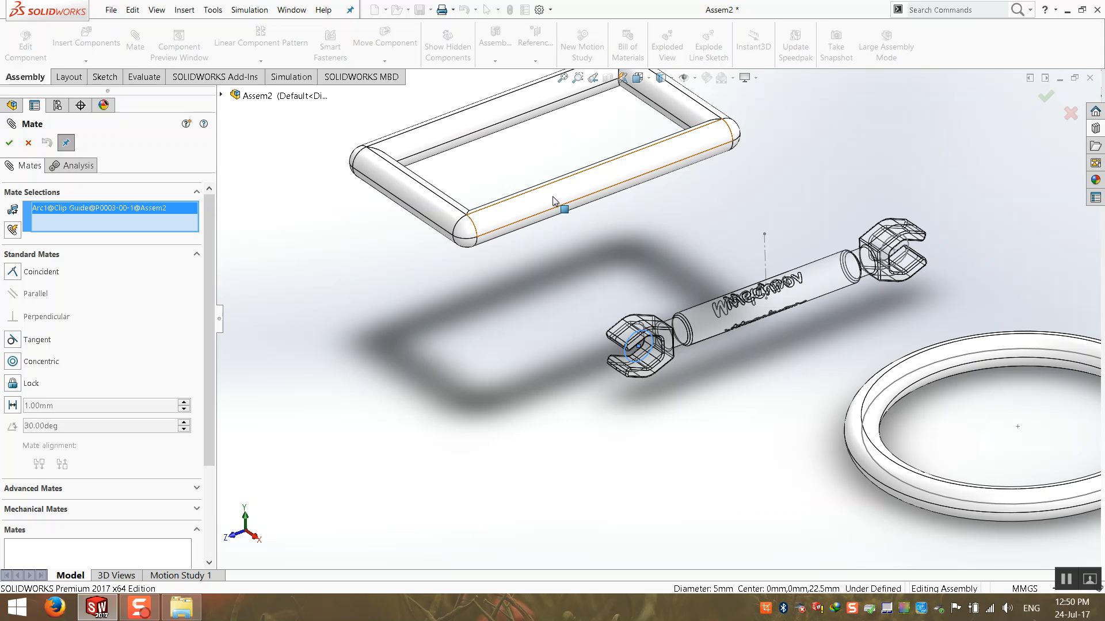
pyautogui.click(554, 200)
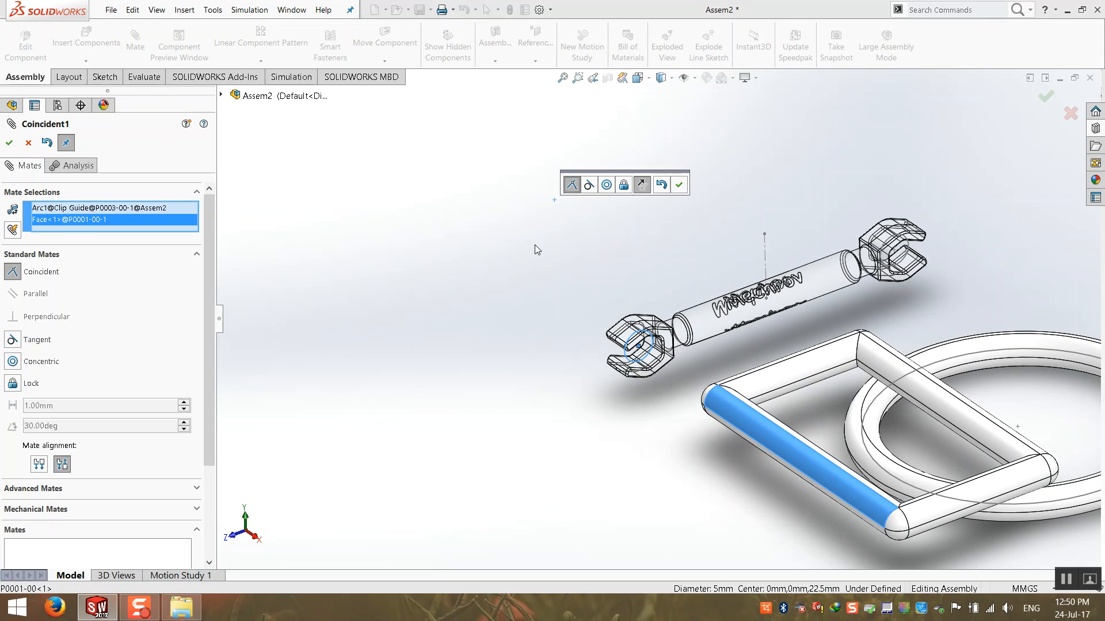
pyautogui.scroll(4, 453, 338)
pyautogui.scroll(-3, 788, 381)
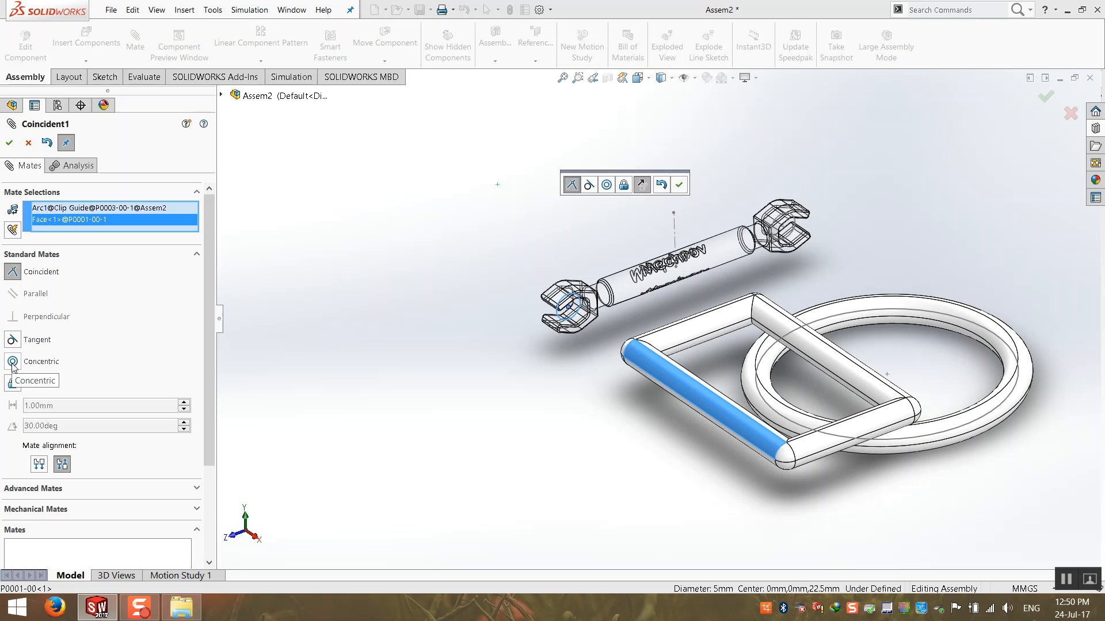
# Set the clip arc and side bar mate to Concentric, browsing the Standard, Advanced and Mechanical mate lists.
pyautogui.click(13, 362)
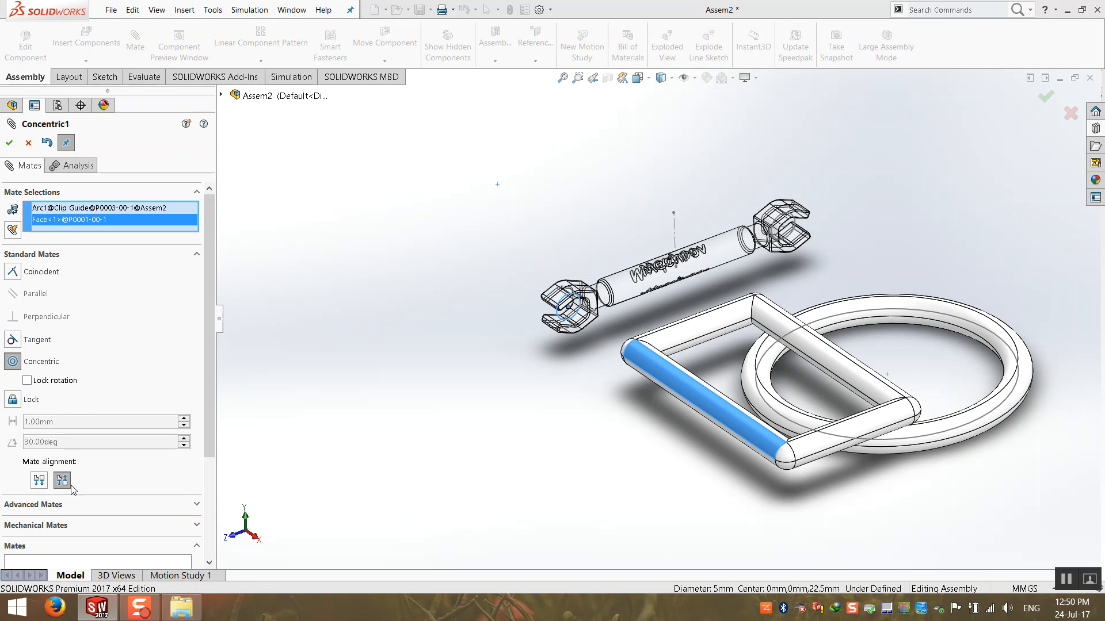
pyautogui.click(199, 253)
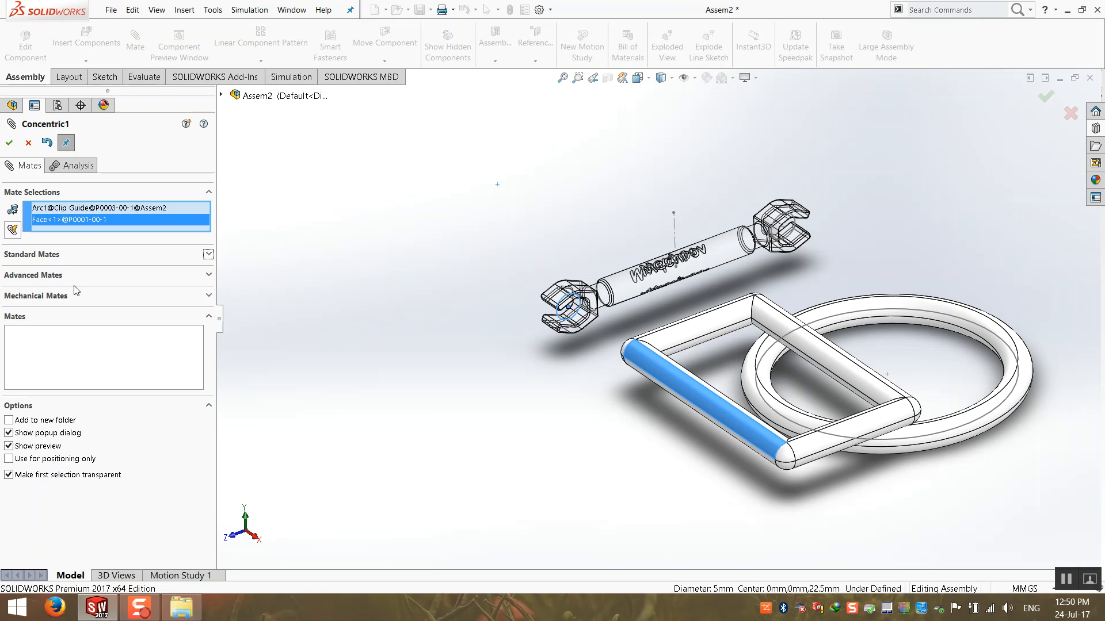
pyautogui.click(208, 317)
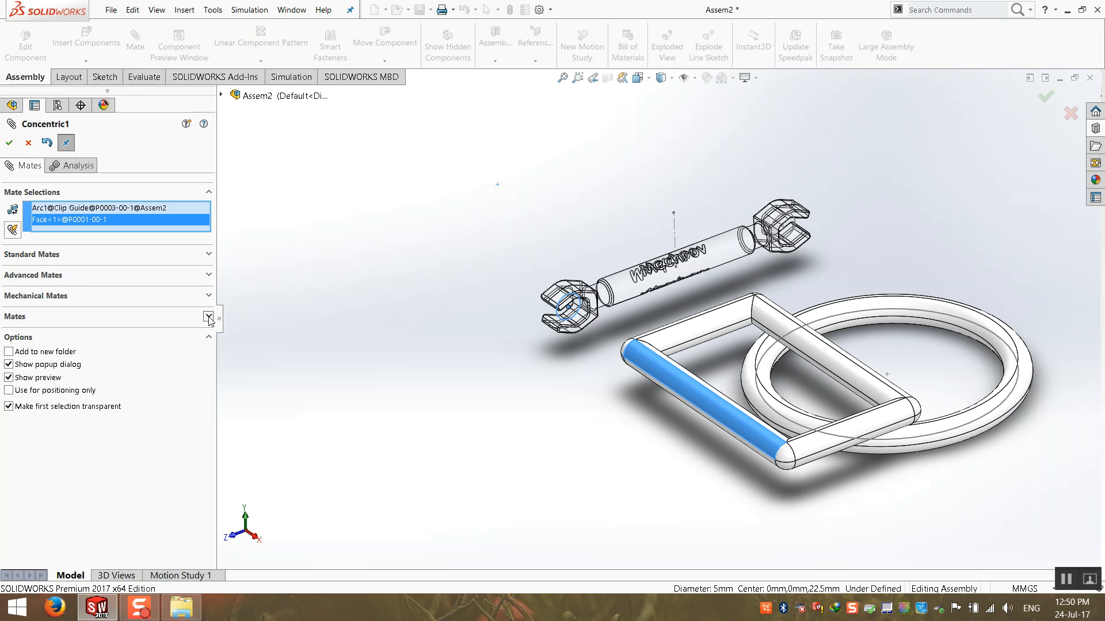
pyautogui.click(209, 253)
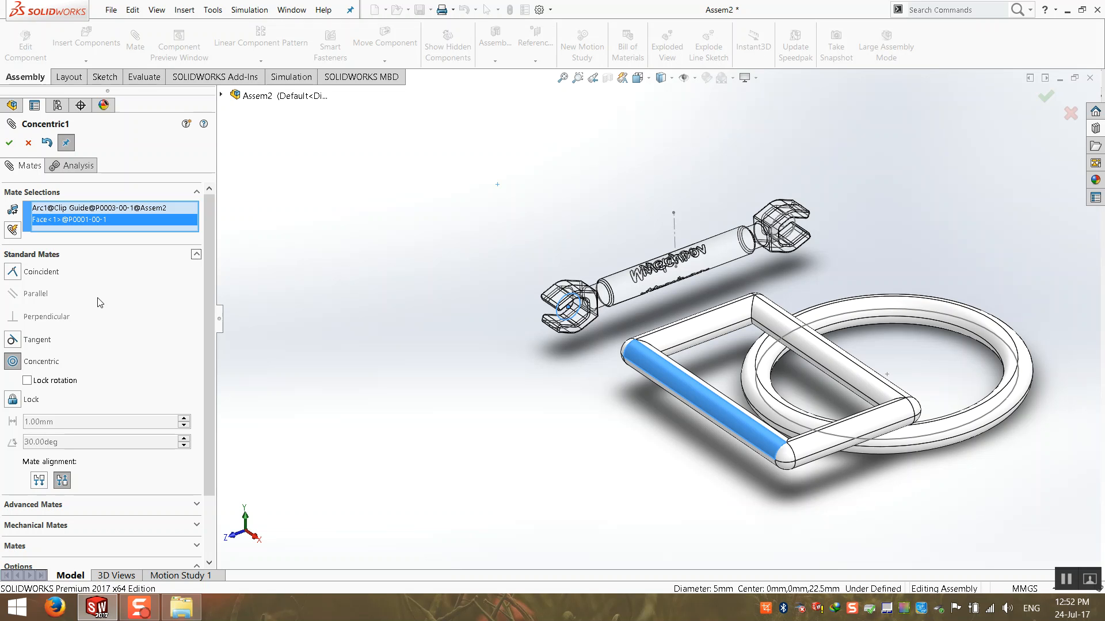
pyautogui.click(194, 257)
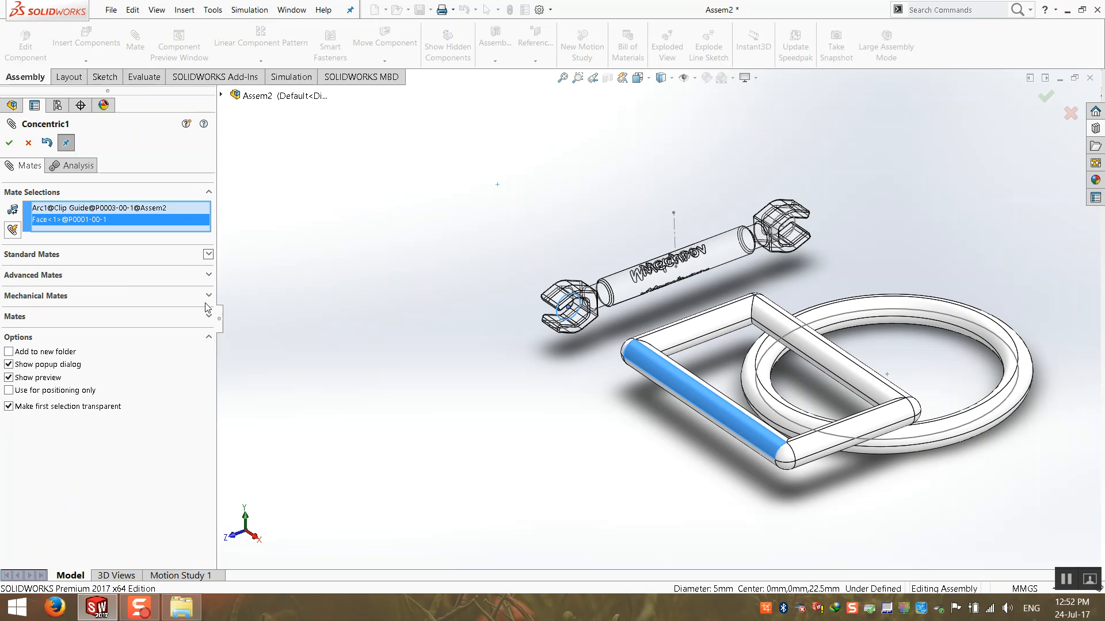
pyautogui.click(198, 275)
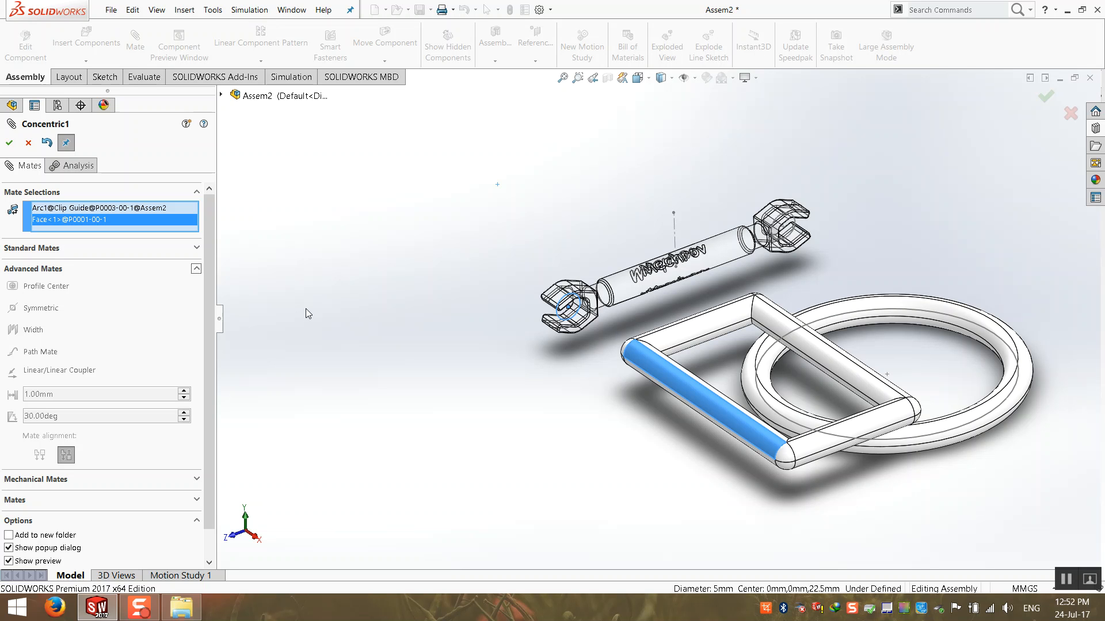
pyautogui.click(196, 268)
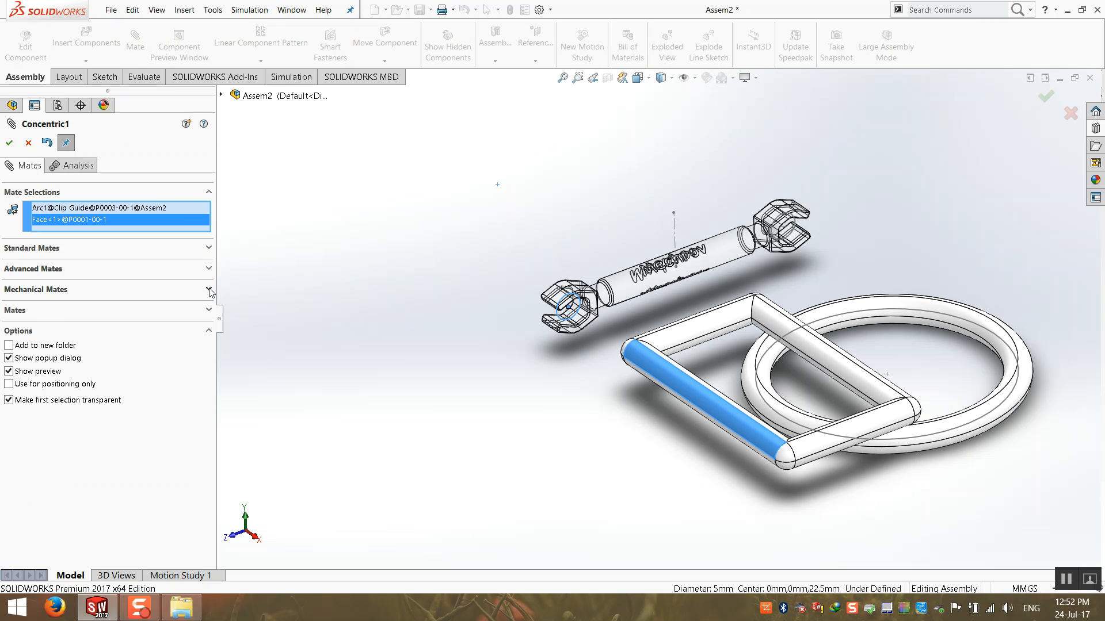
pyautogui.click(210, 289)
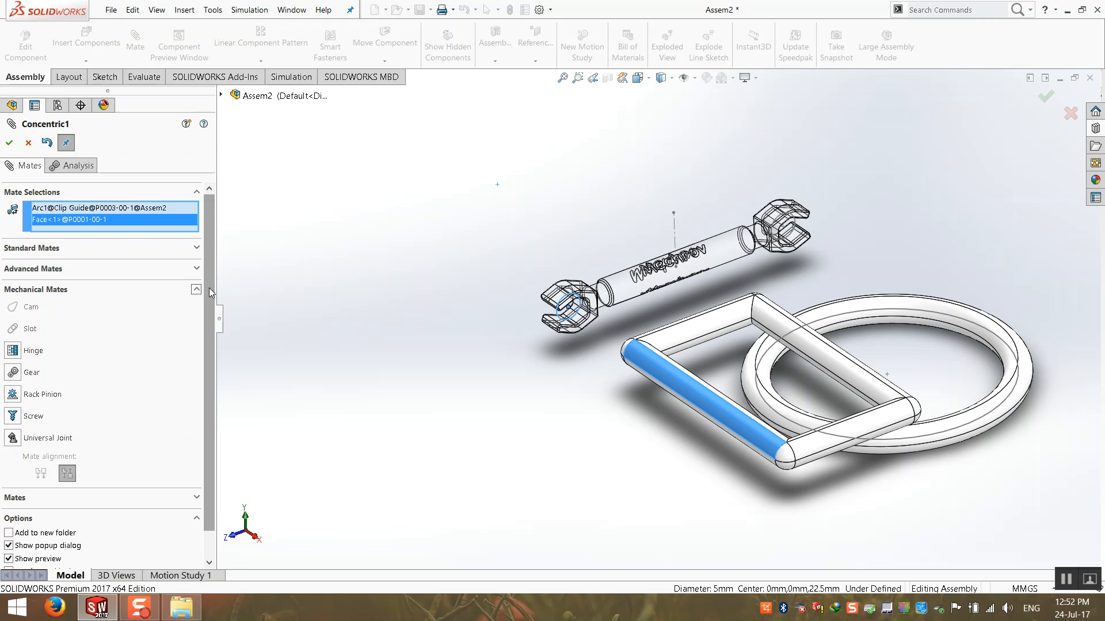
pyautogui.click(196, 290)
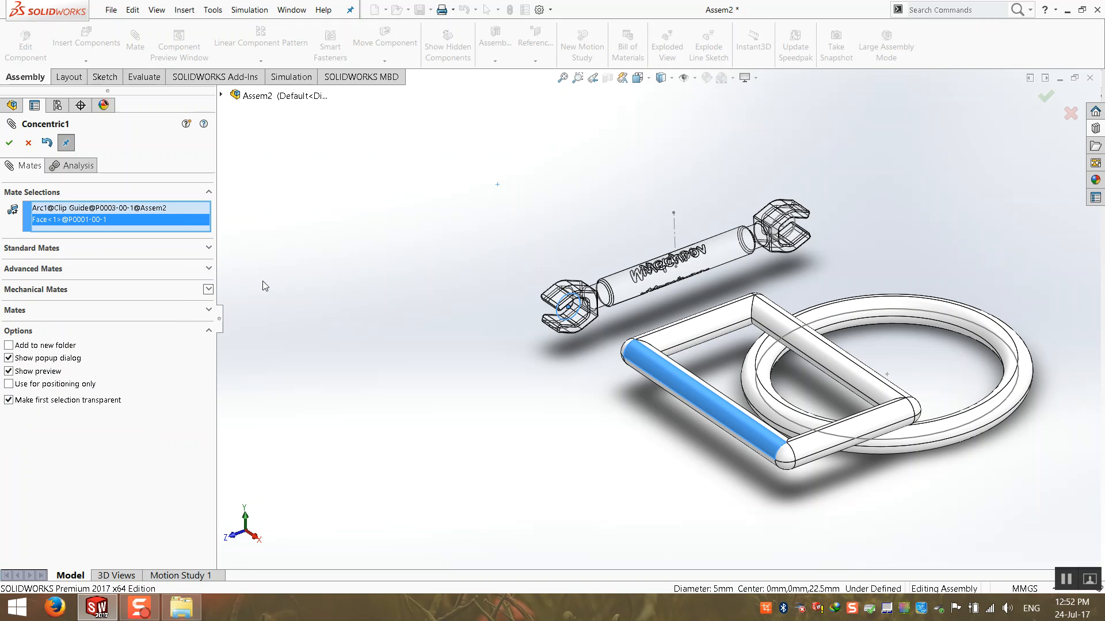
pyautogui.click(188, 252)
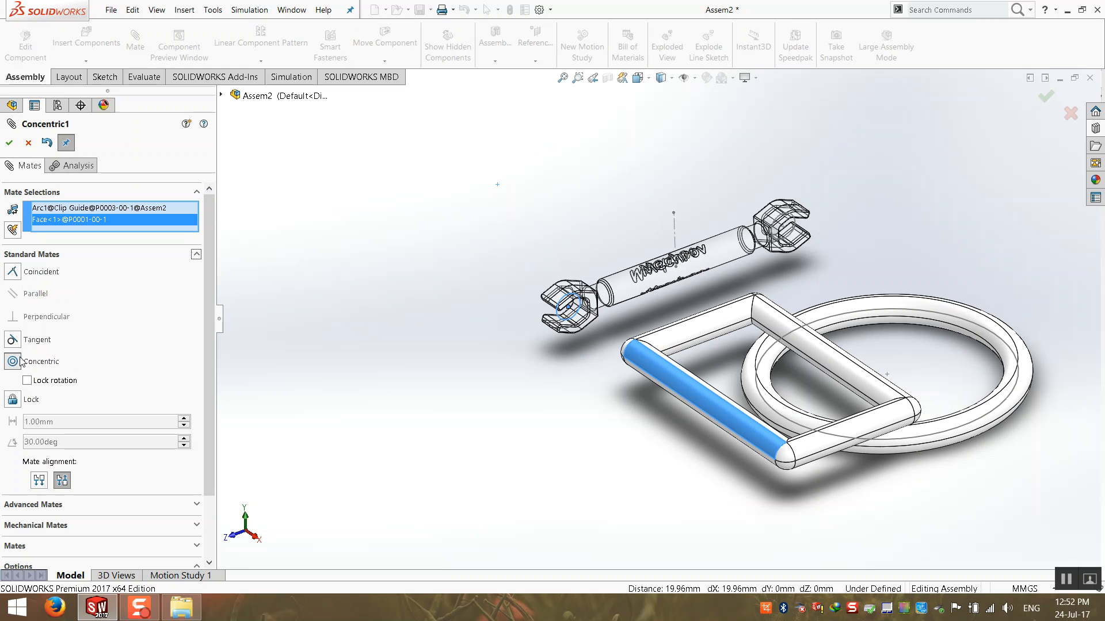
# Check the alignment around the blue bar and accept the Concentric mate.
pyautogui.scroll(-2, 696, 378)
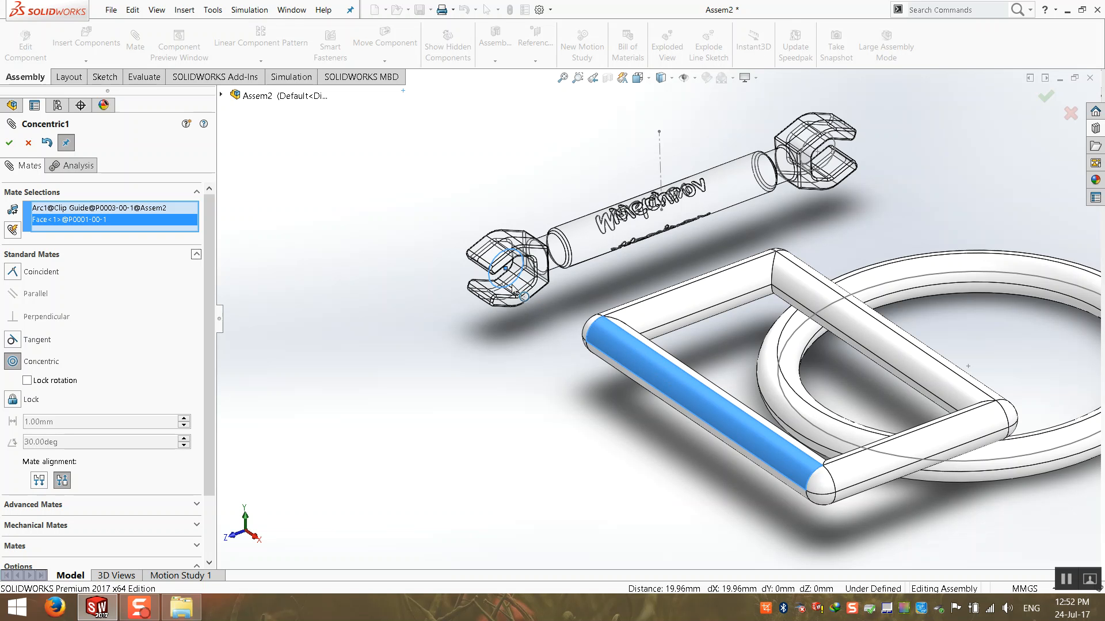
pyautogui.scroll(-3, 760, 385)
pyautogui.moveTo(624, 366); pyautogui.dragTo(570, 341, button='middle')
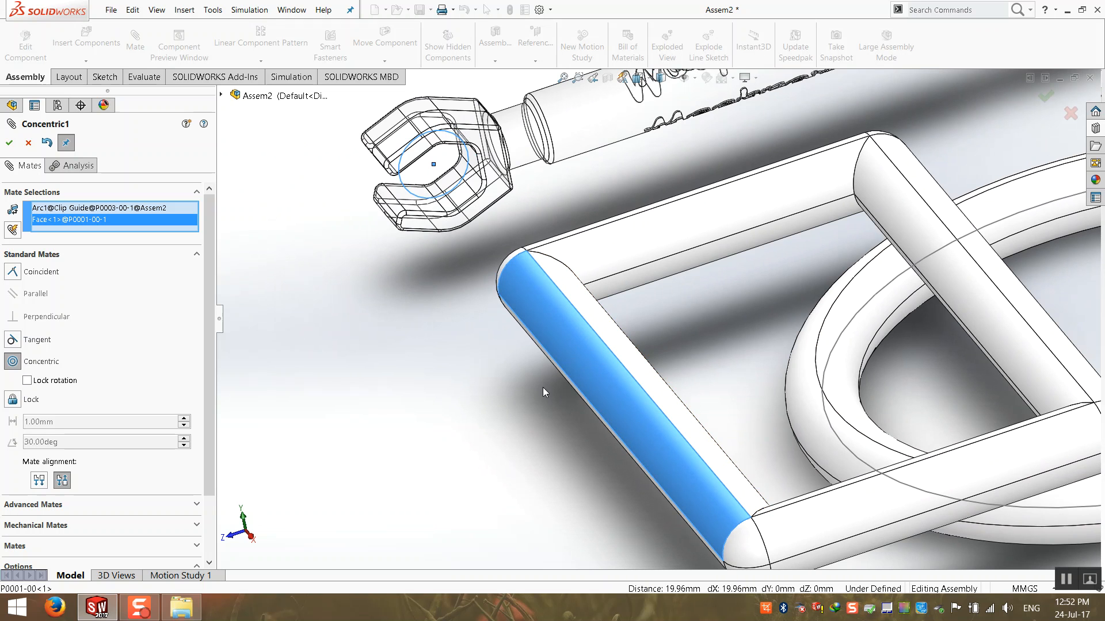
pyautogui.scroll(3, 633, 374)
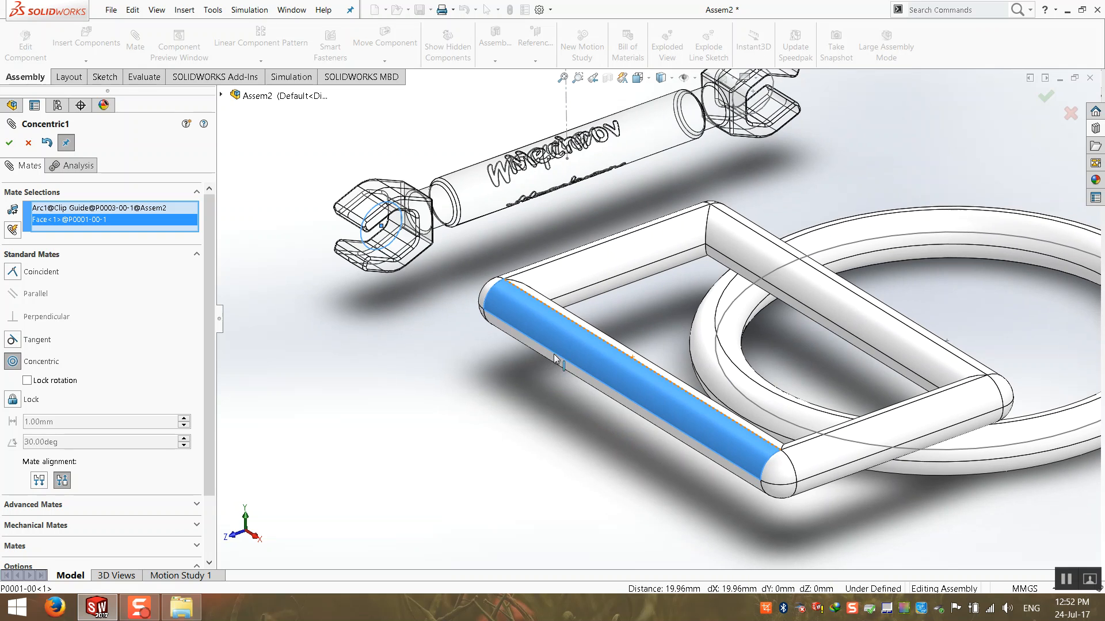
pyautogui.click(10, 143)
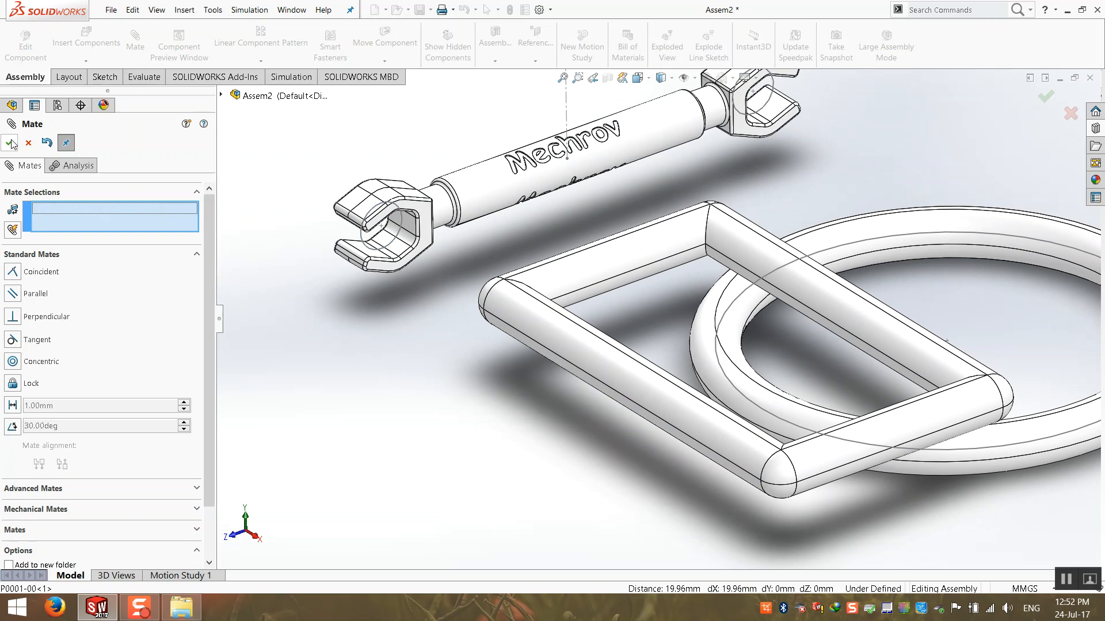
# Close the Mate tool and drag frame P0001 to confirm the wrench follows it.
pyautogui.click(10, 143)
pyautogui.scroll(2, 650, 395)
pyautogui.moveTo(665, 375)
pyautogui.mouseDown()
pyautogui.moveTo(461, 379)
pyautogui.moveTo(351, 236)
pyautogui.moveTo(585, 350)
pyautogui.moveTo(397, 252)
pyautogui.mouseUp()
pyautogui.scroll(1, 403, 173)
pyautogui.scroll(2, 449, 46)
pyautogui.scroll(2, 465, 136)
pyautogui.scroll(-3, 547, 429)
pyautogui.click(571, 371)
# Reposition the frame and wrench left, down and away from the ring.
pyautogui.moveTo(605, 342); pyautogui.dragTo(730, 249)
pyautogui.moveTo(669, 159); pyautogui.dragTo(682, 309)
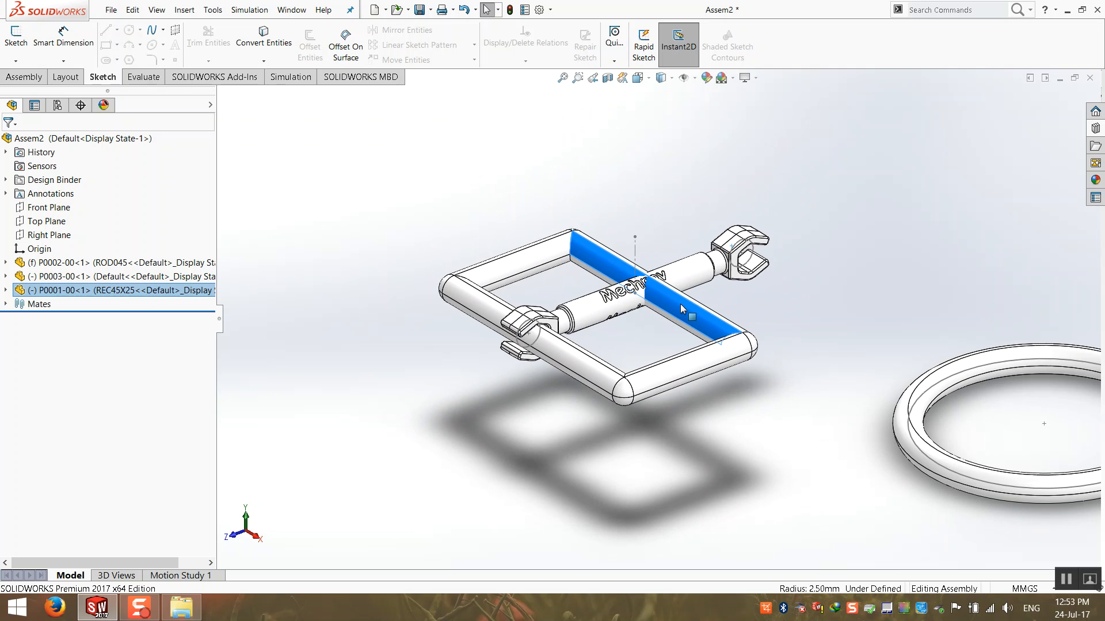
pyautogui.scroll(1, 678, 318)
pyautogui.click(635, 215)
pyautogui.moveTo(681, 284); pyautogui.dragTo(633, 212)
pyautogui.scroll(2, 751, 265)
pyautogui.click(751, 265)
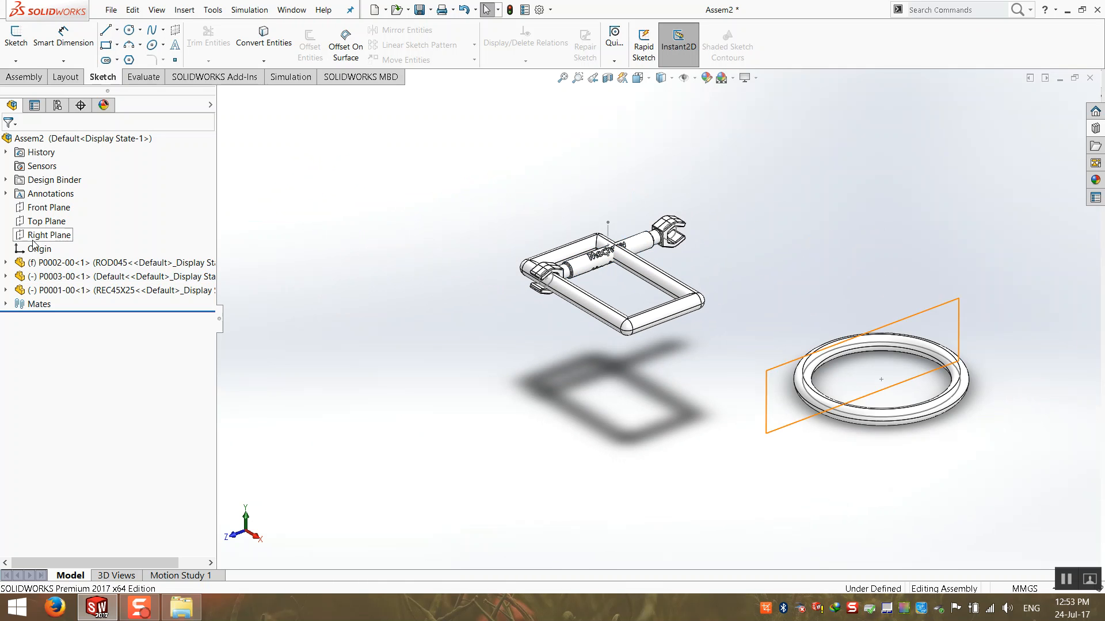
# Delete the ring component P0002 from the assembly.
pyautogui.rightClick(64, 263)
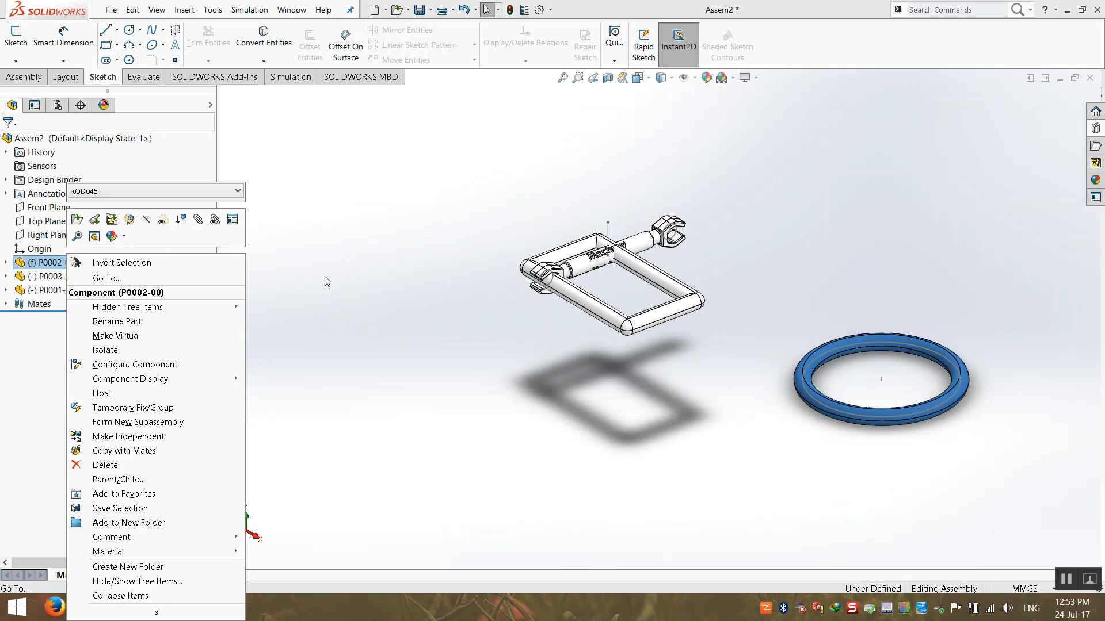
pyautogui.click(80, 263)
pyautogui.press('Delete')
pyautogui.press('Return')
pyautogui.scroll(3, 591, 341)
pyautogui.scroll(-1, 877, 362)
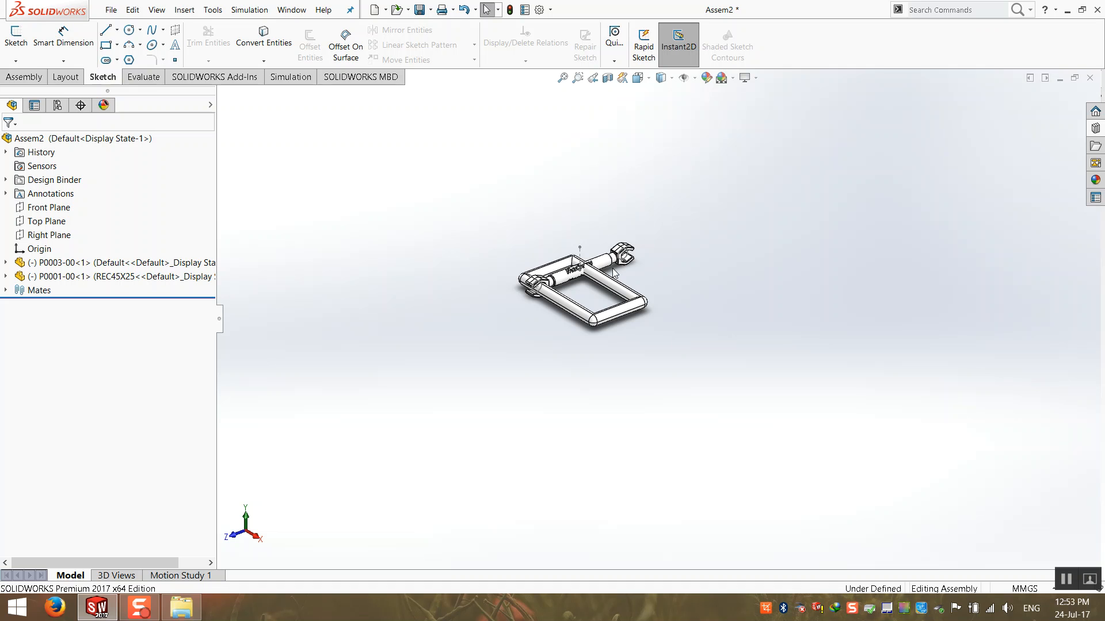
# Drag wrench P0003 off the frame and fix frame P0001 in place.
pyautogui.moveTo(620, 259); pyautogui.dragTo(488, 214)
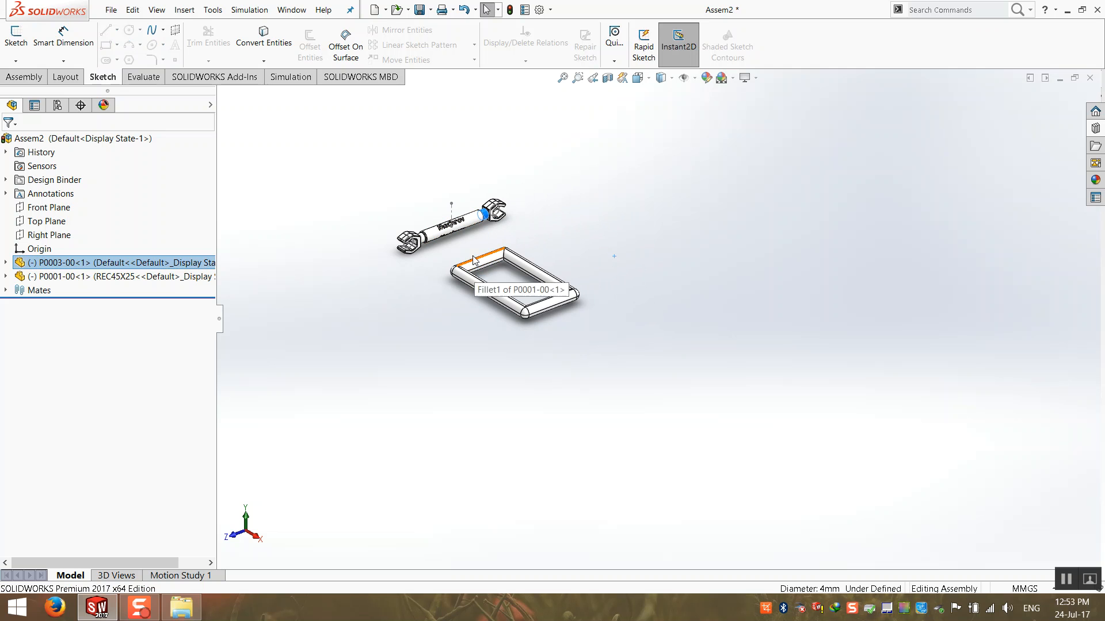
pyautogui.click(139, 279)
pyautogui.click(236, 317)
pyautogui.rightClick(155, 277)
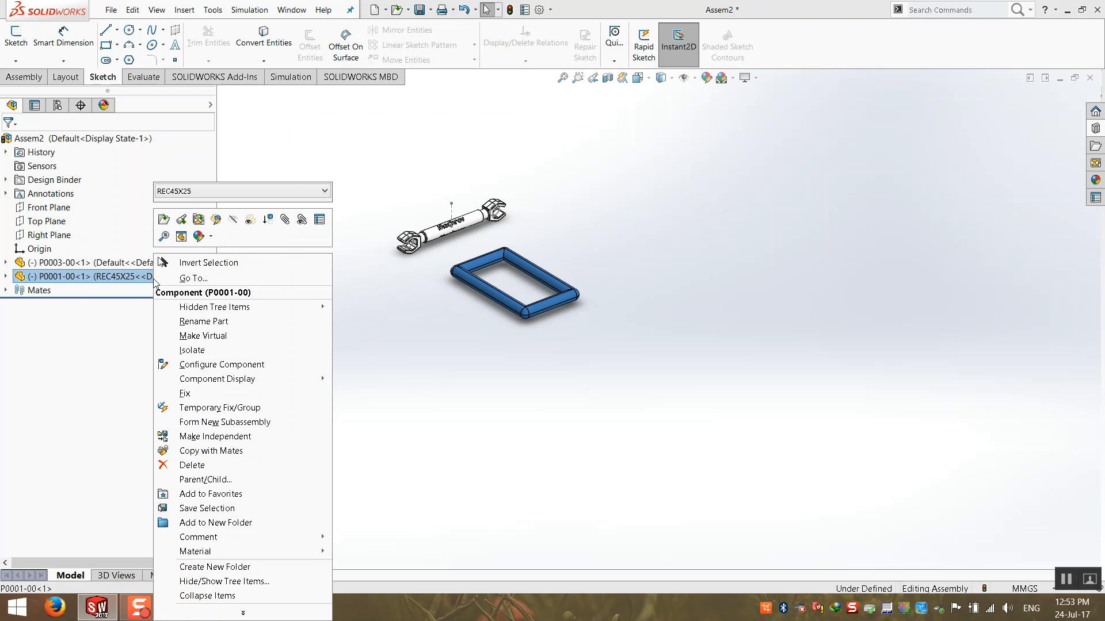
pyautogui.click(185, 393)
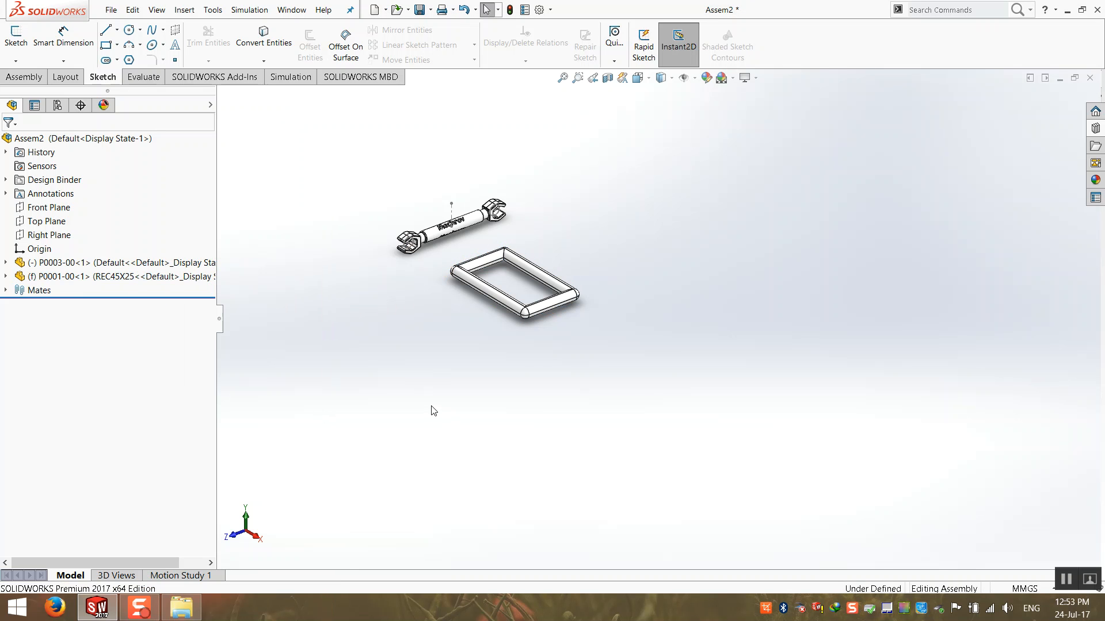
pyautogui.scroll(-2, 399, 314)
# Confirm the fixed frame won't move, then drag the wrench back onto its side bar.
pyautogui.moveTo(565, 295); pyautogui.dragTo(489, 417)
pyautogui.click(443, 450)
pyautogui.moveTo(530, 196); pyautogui.dragTo(575, 368)
pyautogui.moveTo(576, 368); pyautogui.dragTo(593, 302, button='middle')
pyautogui.scroll(-3, 587, 305)
pyautogui.click(531, 314)
pyautogui.moveTo(575, 317); pyautogui.dragTo(592, 386)
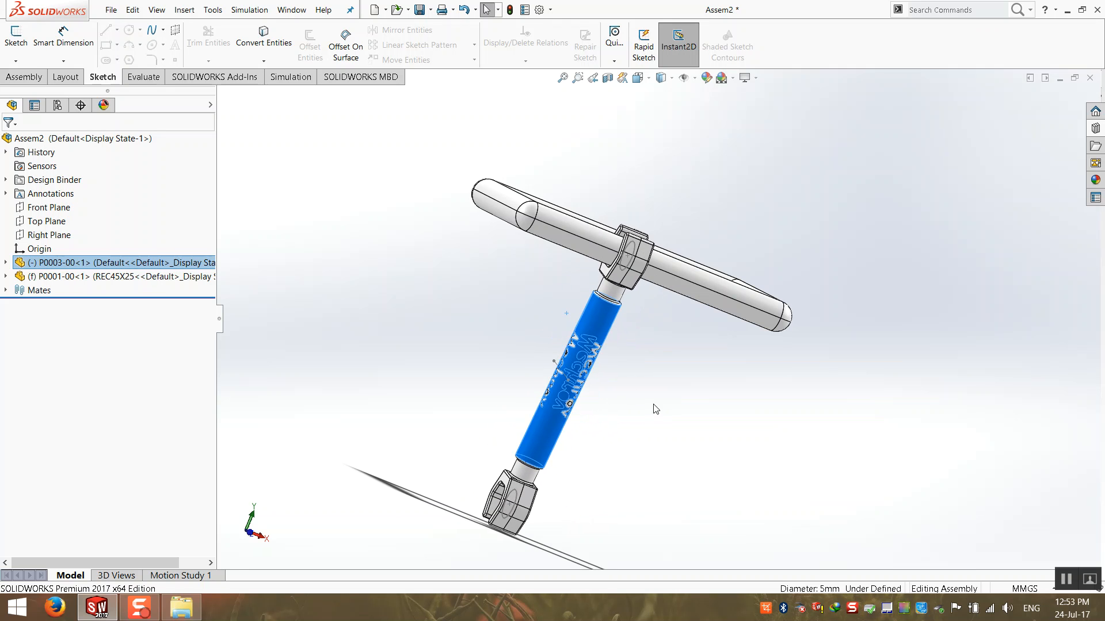
# Orbit the view and swing the wrench around the frame's side bar.
pyautogui.moveTo(653, 405); pyautogui.dragTo(557, 450, button='middle')
pyautogui.scroll(2, 557, 451)
pyautogui.moveTo(496, 361); pyautogui.dragTo(491, 347, button='middle')
pyautogui.click(491, 347)
pyautogui.scroll(1, 477, 420)
pyautogui.moveTo(523, 387); pyautogui.dragTo(528, 377, button='middle')
pyautogui.scroll(2, 529, 376)
pyautogui.moveTo(626, 357); pyautogui.dragTo(636, 350, button='middle')
pyautogui.scroll(-5, 596, 293)
pyautogui.moveTo(597, 297); pyautogui.dragTo(626, 311, button='middle')
pyautogui.scroll(-2, 619, 294)
pyautogui.moveTo(606, 352); pyautogui.dragTo(503, 473)
# Leave the wrench at the bar's middle, expand Mates and highlight Concentric1.
pyautogui.click(402, 333)
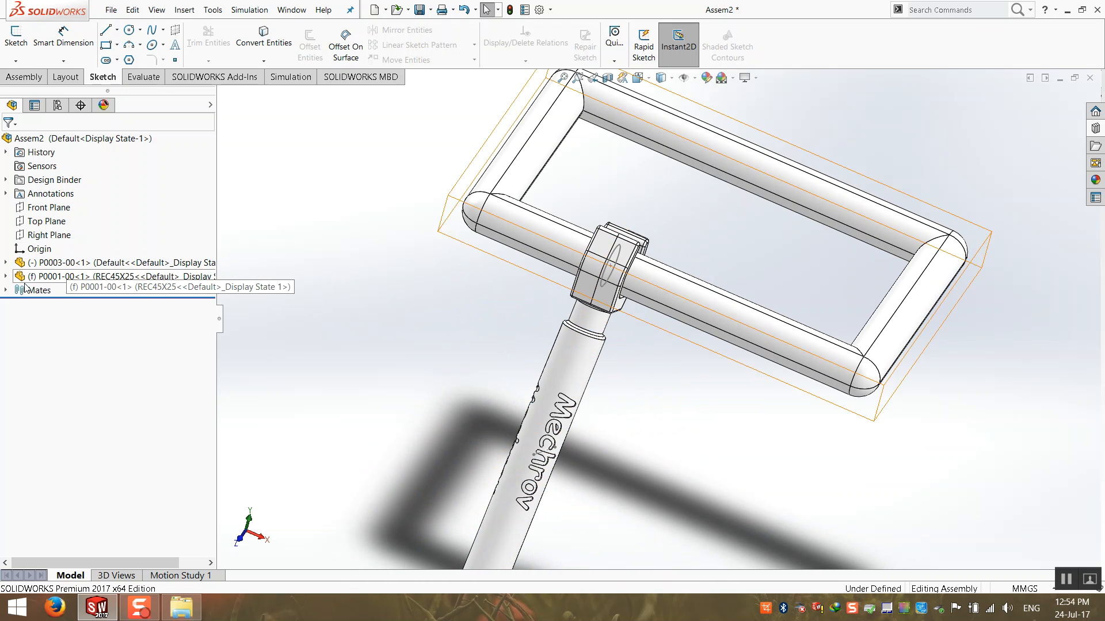
pyautogui.click(6, 291)
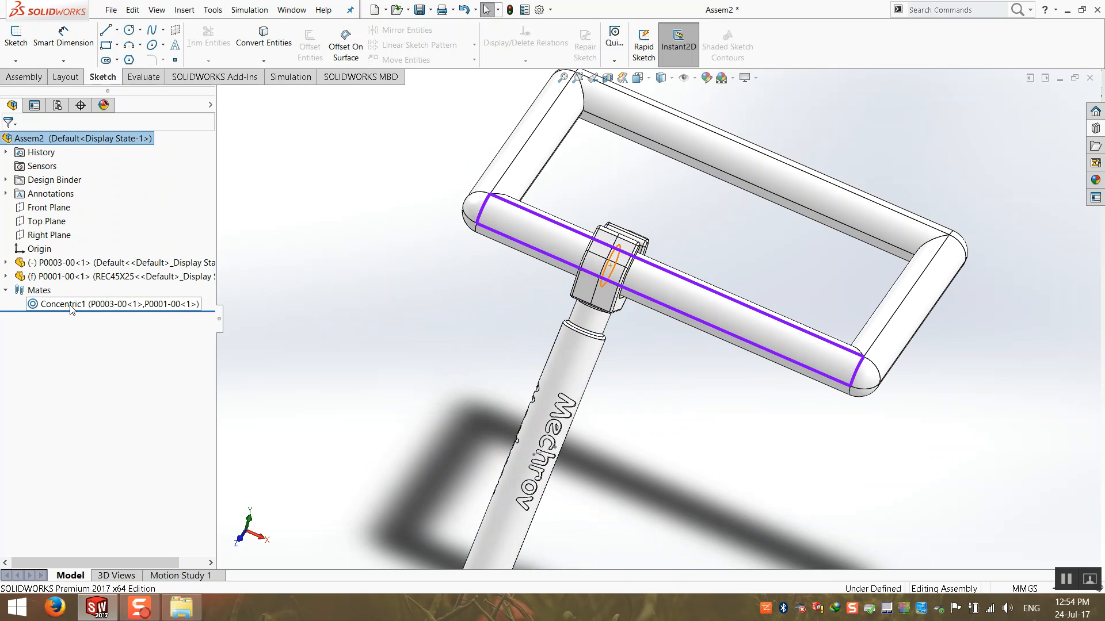
pyautogui.moveTo(71, 309)
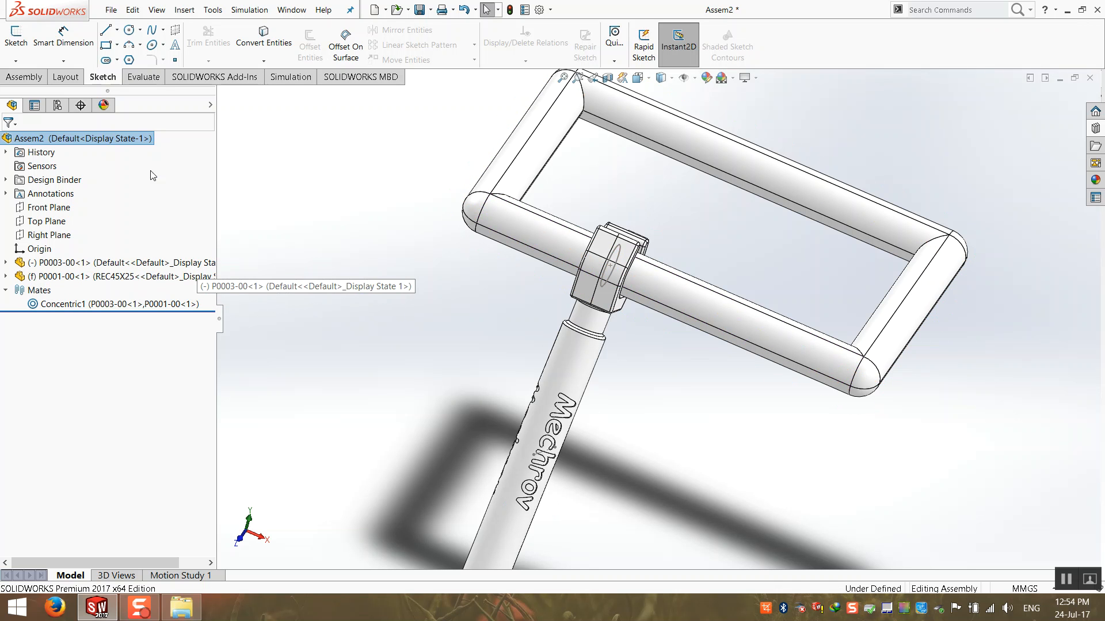
pyautogui.click(86, 305)
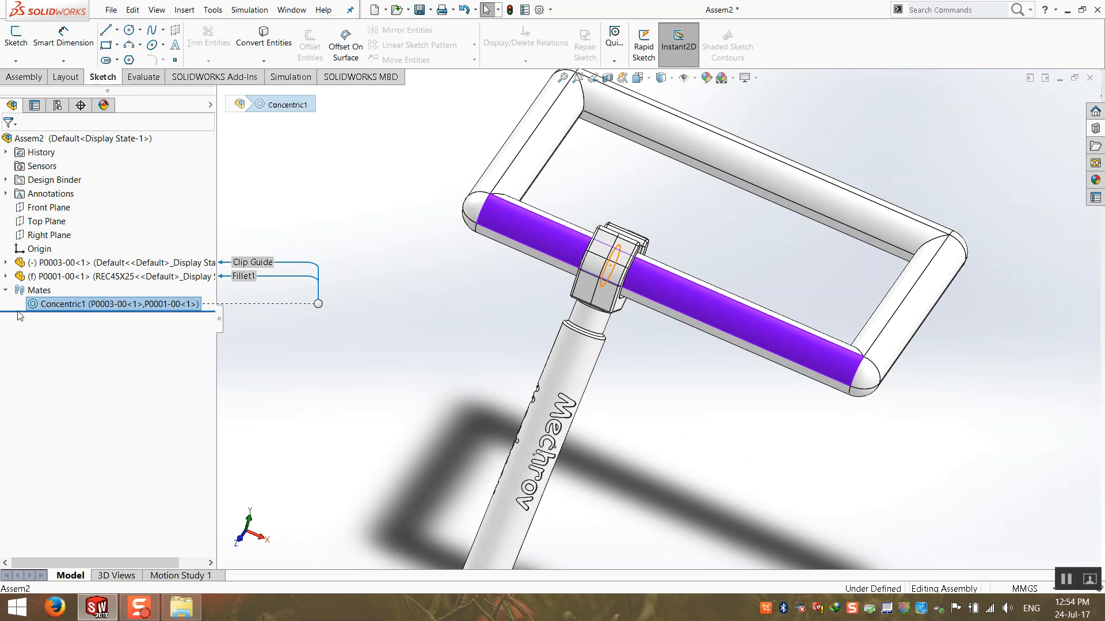
pyautogui.click(92, 314)
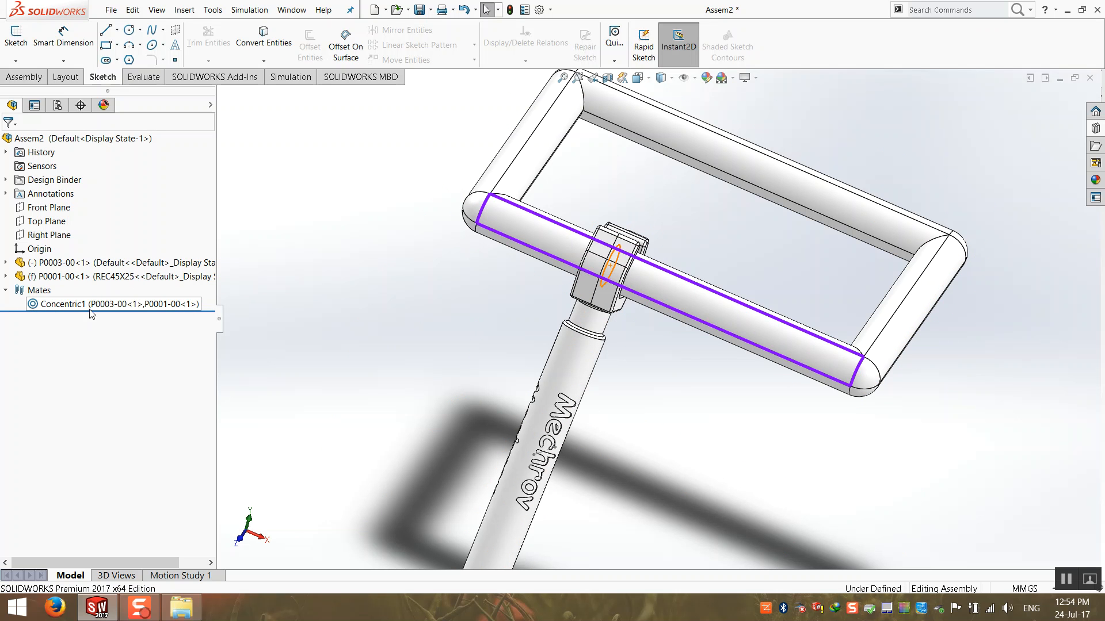
pyautogui.click(57, 309)
pyautogui.click(428, 339)
# Orbit around the clip and handle to inspect Concentric1's Clip Guide and Fillet1 references.
pyautogui.moveTo(431, 344); pyautogui.dragTo(200, 325, button='middle')
pyautogui.click(159, 309)
pyautogui.press('Escape')
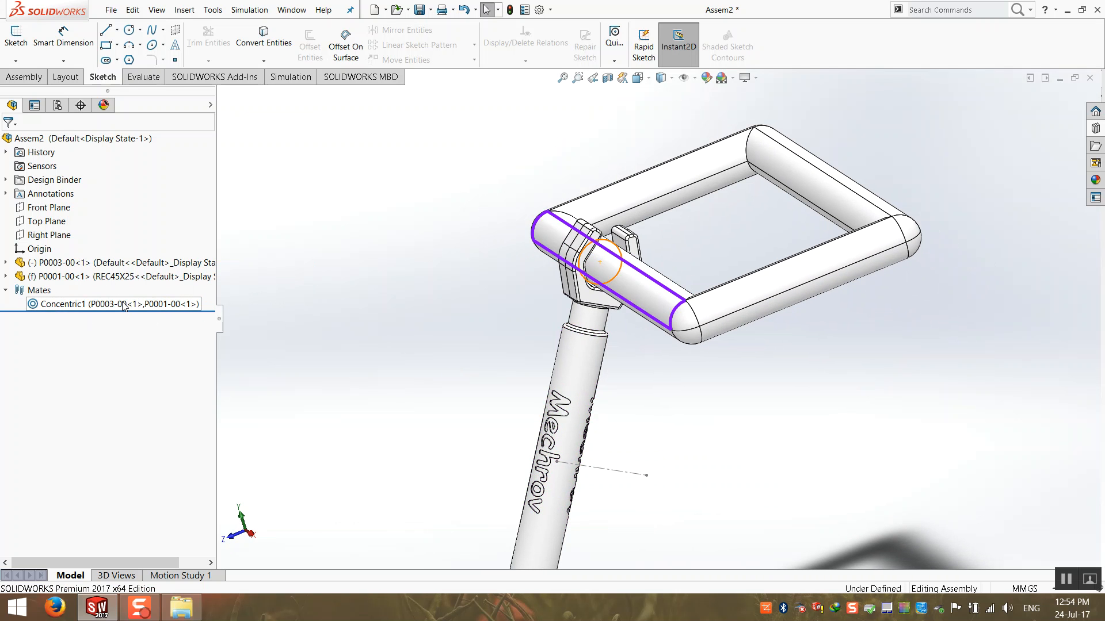
pyautogui.click(124, 304)
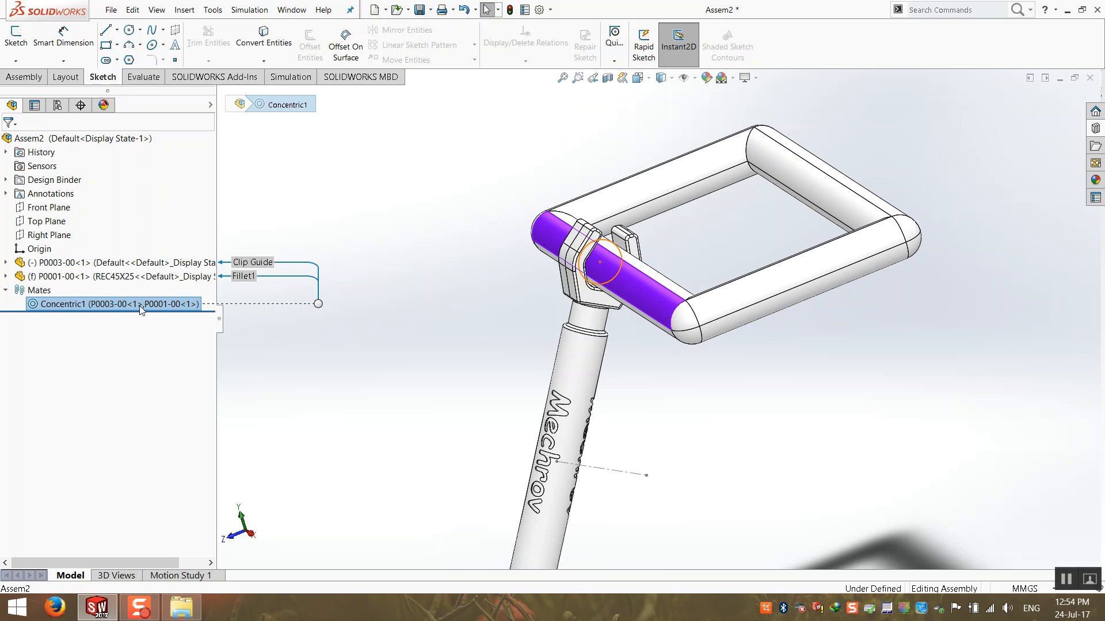
pyautogui.scroll(-2, 497, 233)
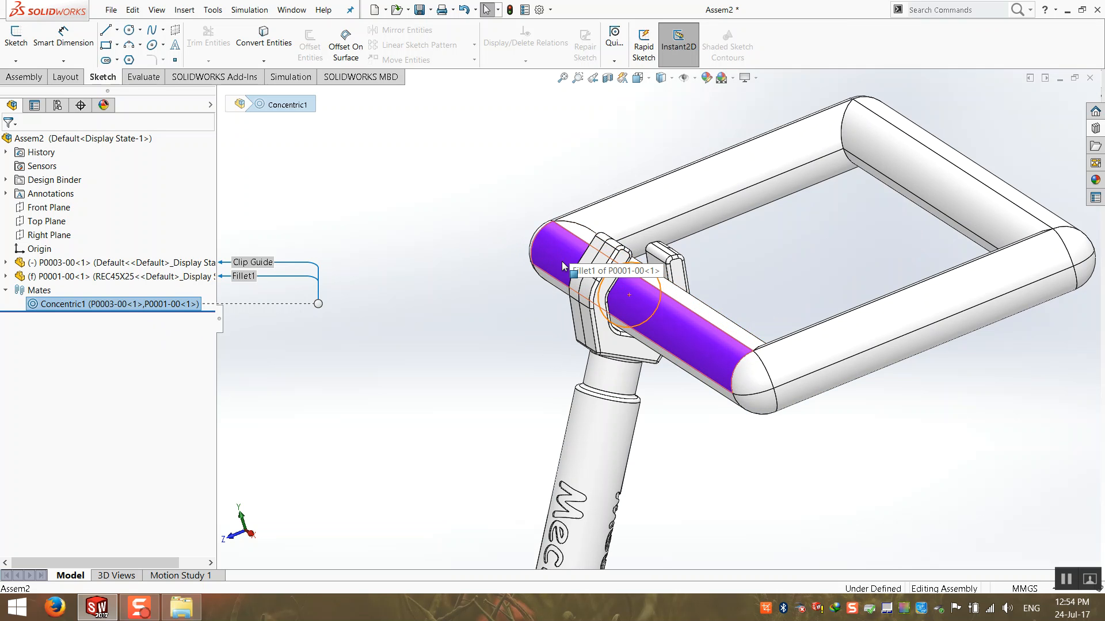
pyautogui.moveTo(646, 313); pyautogui.dragTo(642, 268, button='middle')
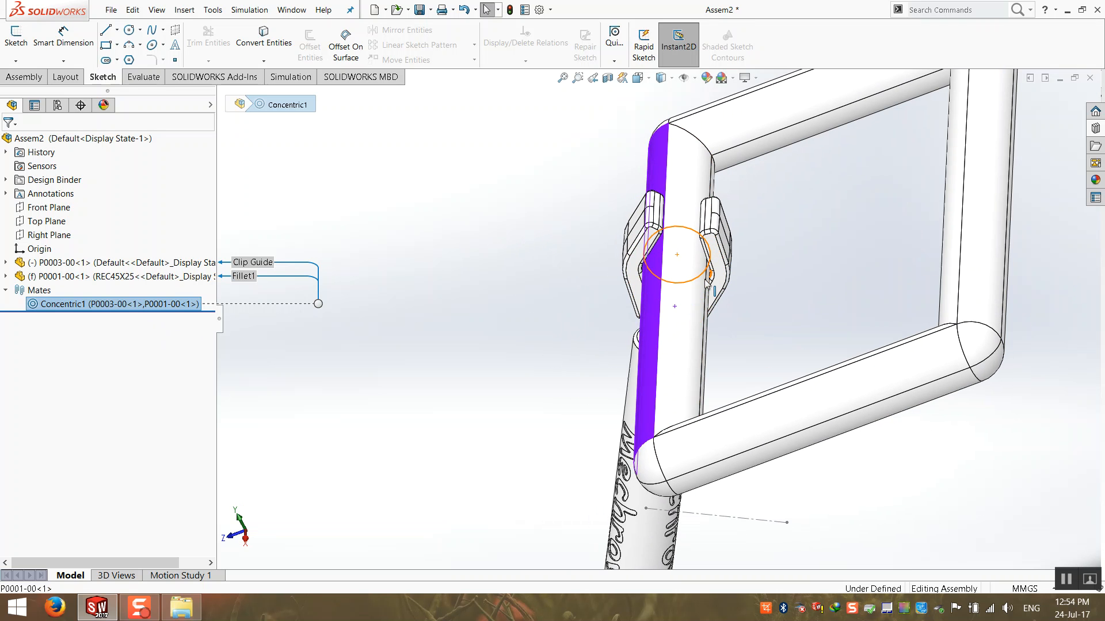
pyautogui.moveTo(558, 286); pyautogui.dragTo(585, 248, button='middle')
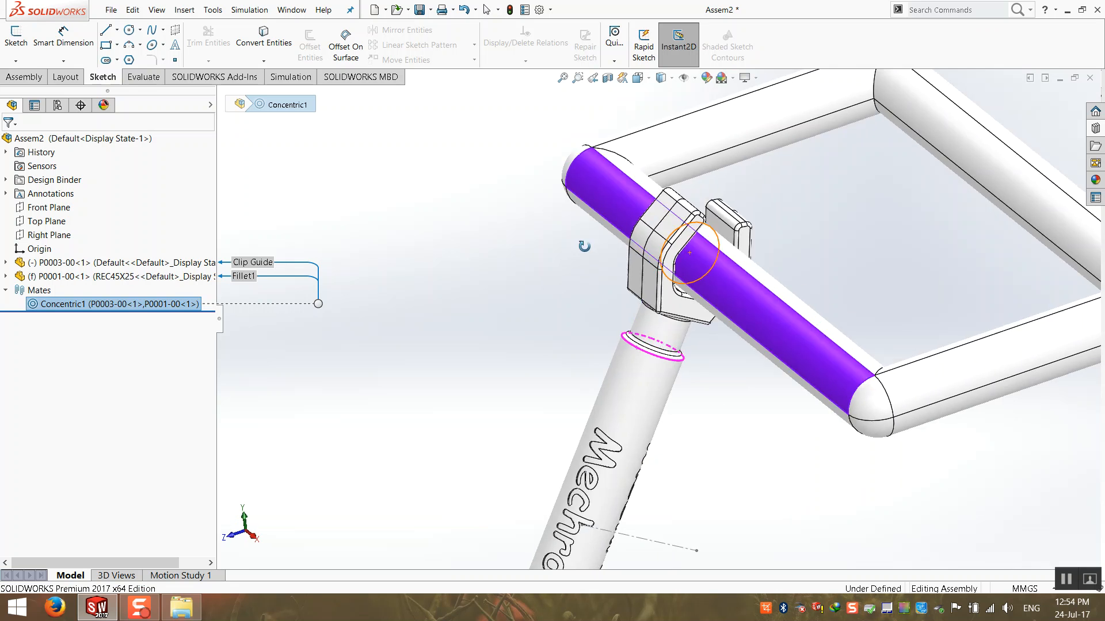
pyautogui.scroll(2, 575, 246)
pyautogui.click(507, 240)
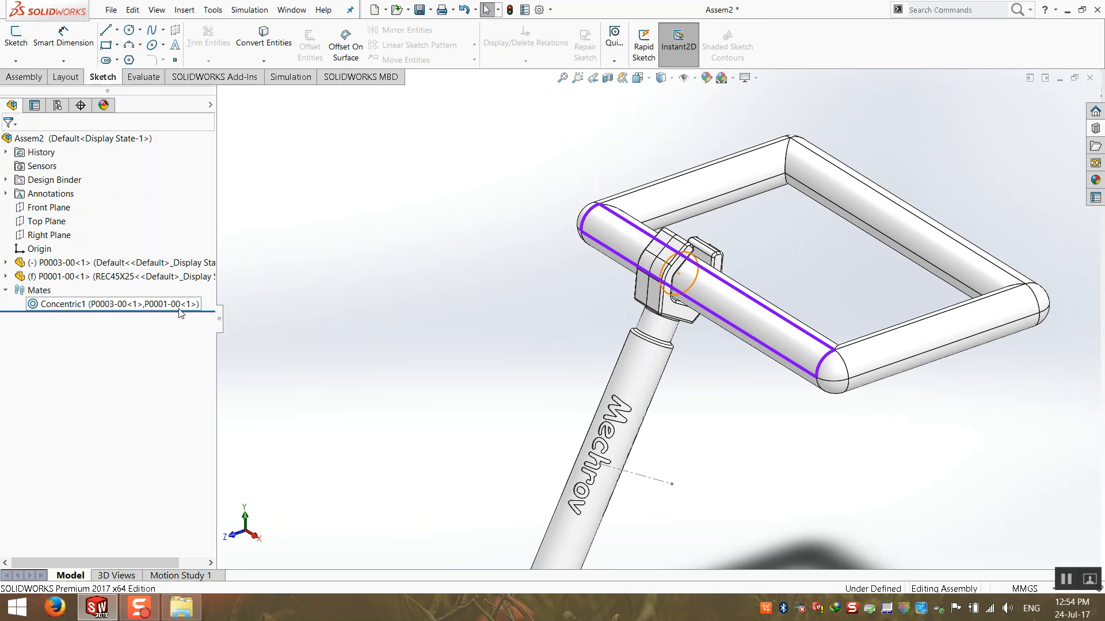
pyautogui.moveTo(177, 310)
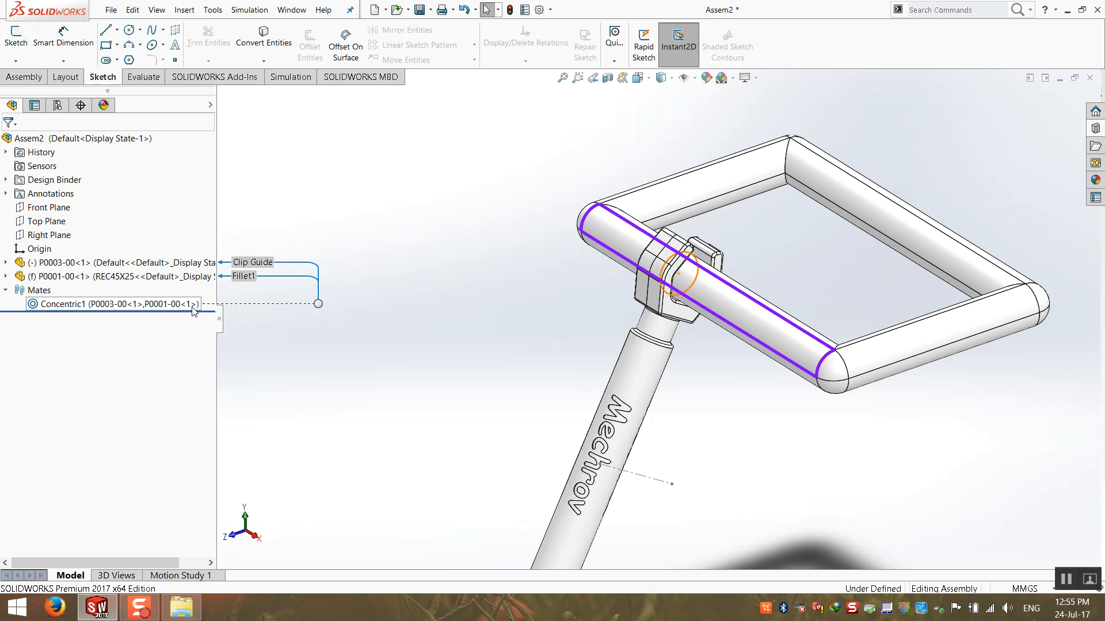
# Highlight the Right, Top and Front Planes to see where they lie.
pyautogui.scroll(7, 538, 355)
pyautogui.scroll(2, 797, 343)
pyautogui.scroll(-2, 795, 338)
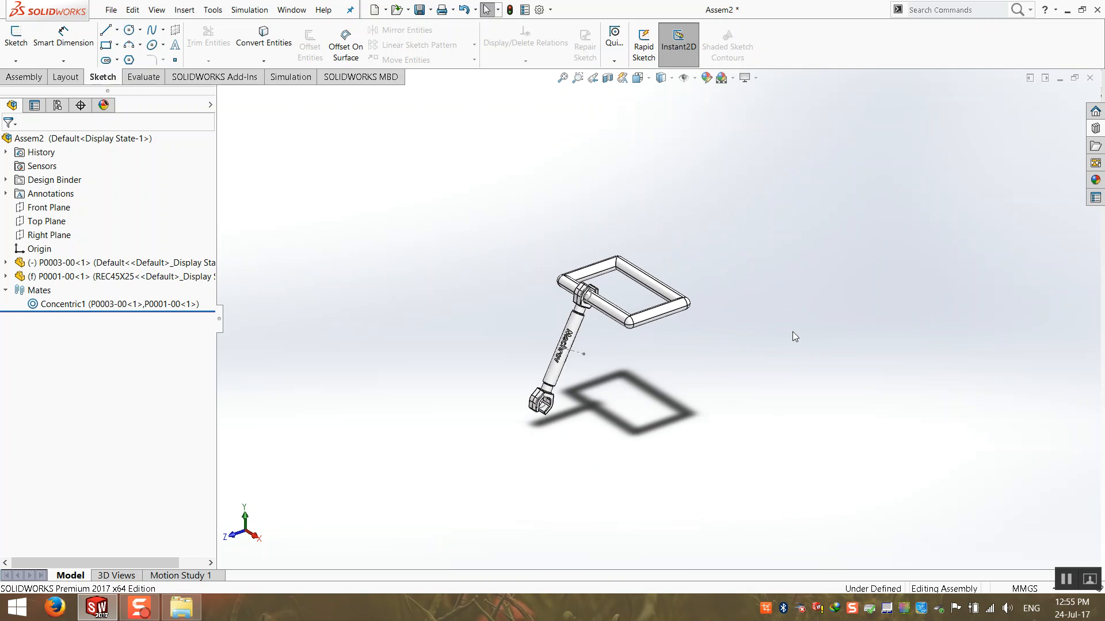
pyautogui.scroll(-2, 793, 337)
pyautogui.click(44, 236)
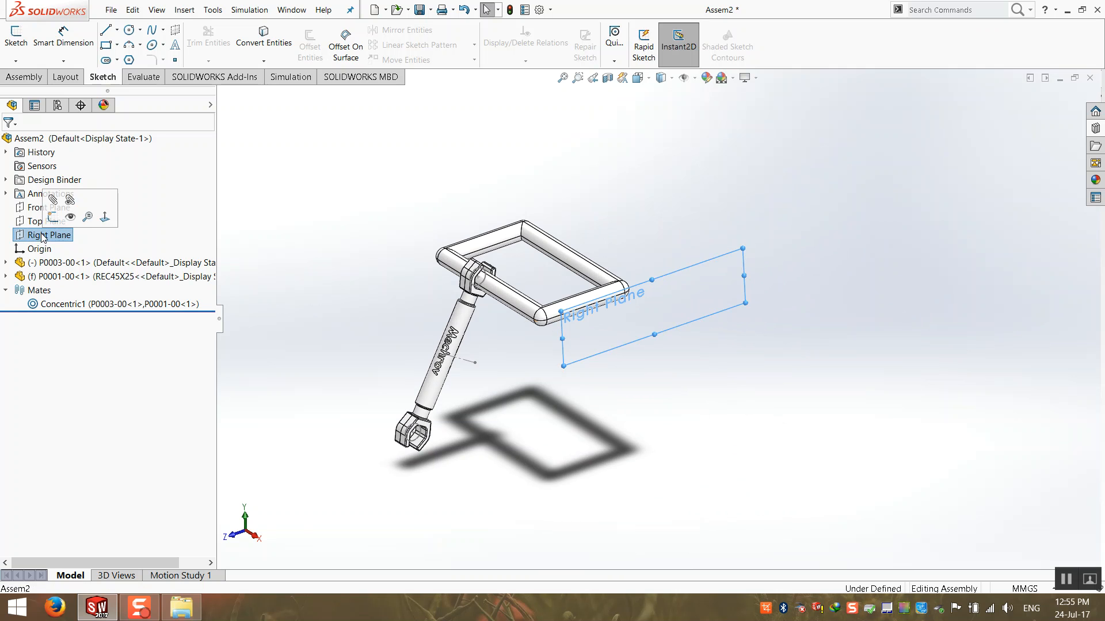
pyautogui.click(46, 221)
pyautogui.click(48, 207)
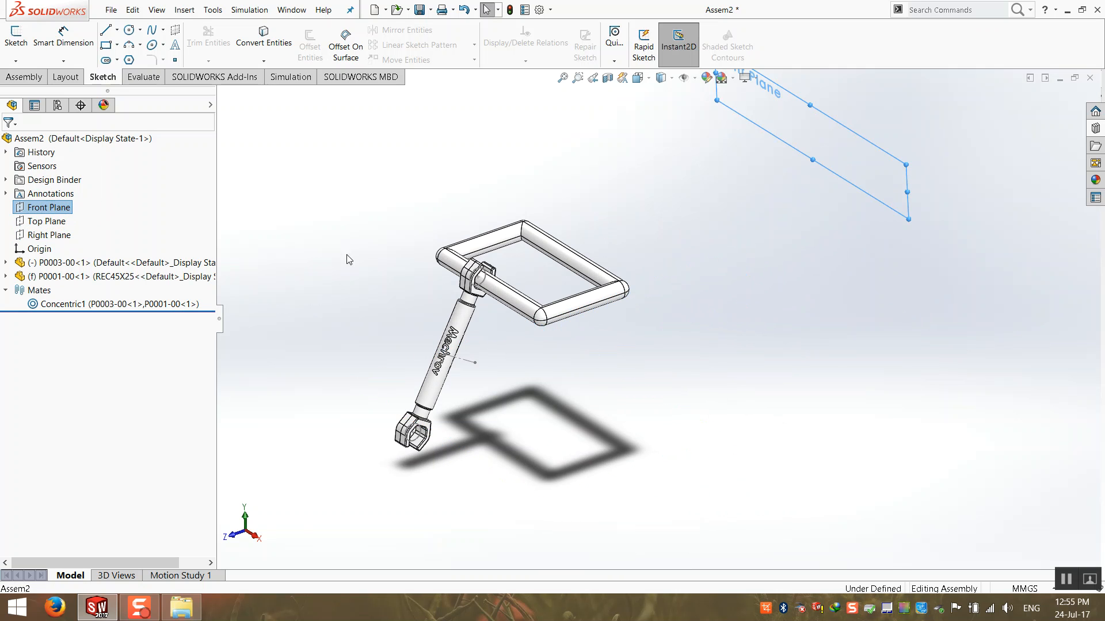
pyautogui.scroll(1, 399, 249)
pyautogui.scroll(2, 545, 198)
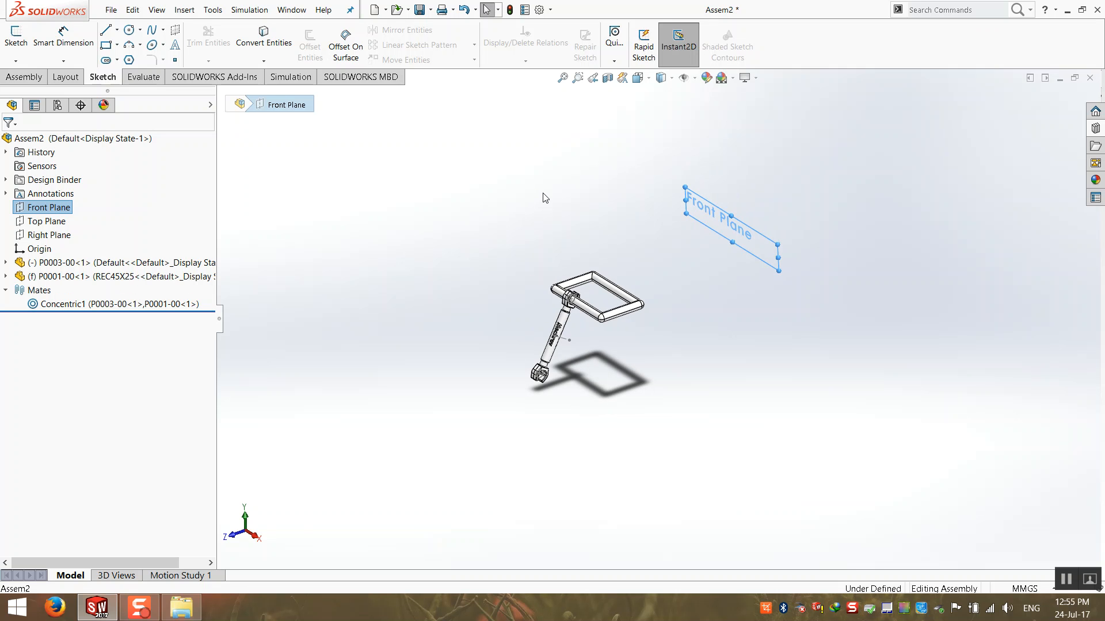
pyautogui.scroll(-1, 657, 205)
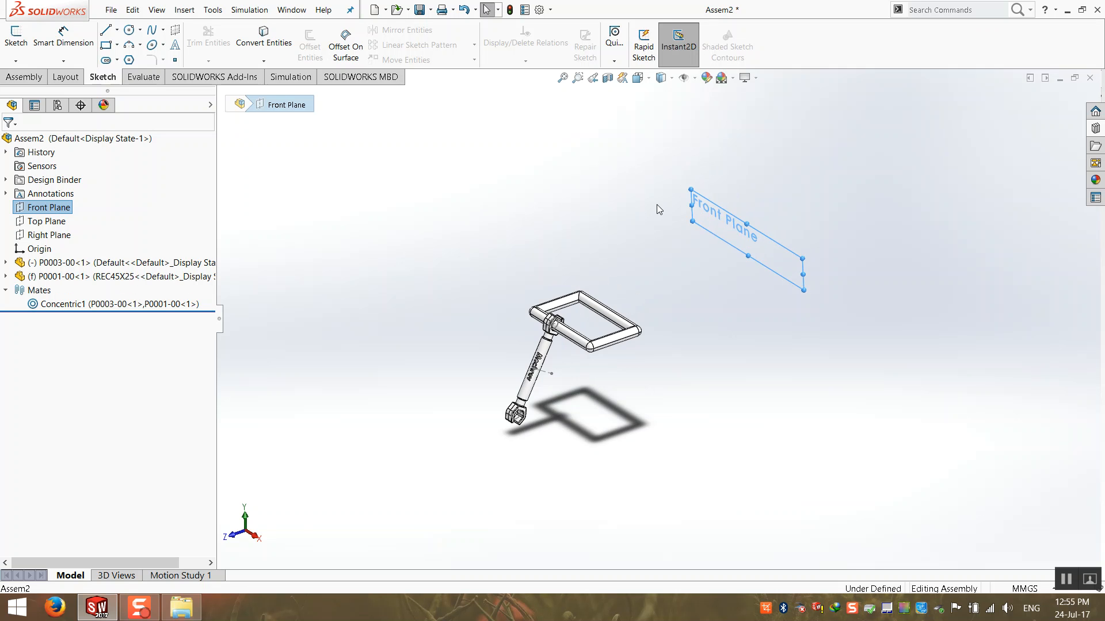
pyautogui.click(583, 188)
pyautogui.scroll(4, 471, 213)
# Check the assembly origin and Right Plane, then bring up the Assembly tools.
pyautogui.click(38, 250)
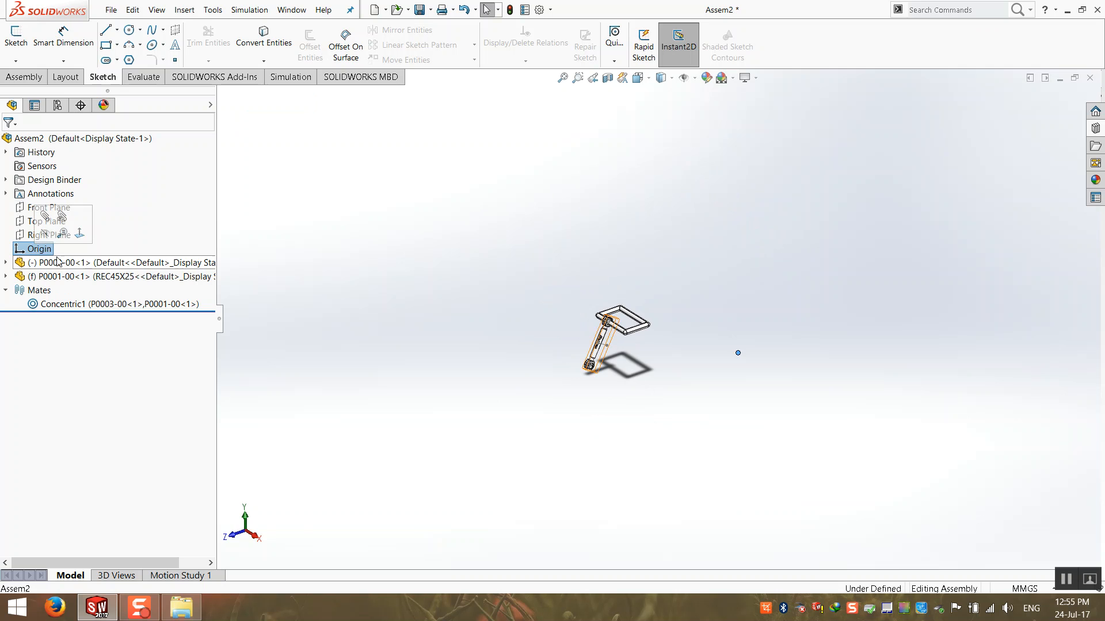
pyautogui.click(743, 363)
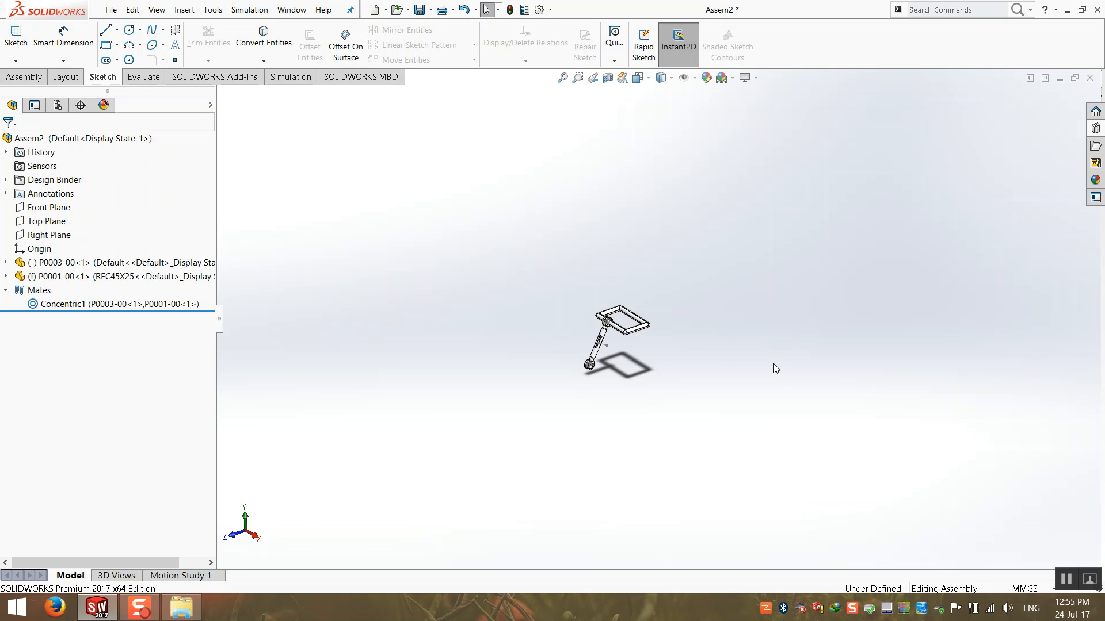
pyautogui.scroll(-5, 625, 316)
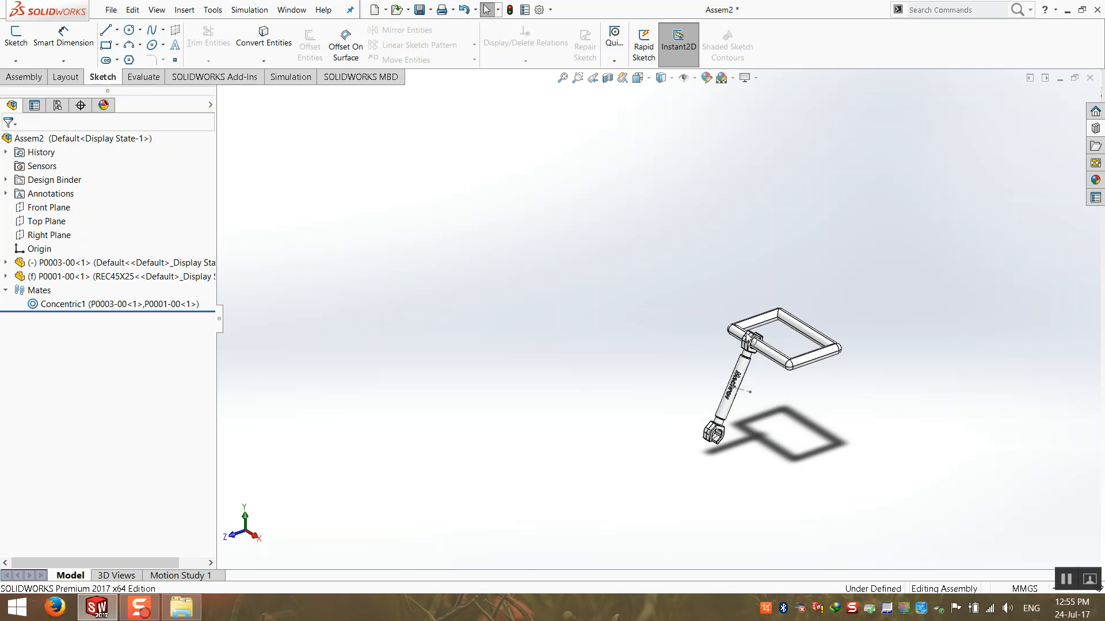
pyautogui.click(49, 235)
pyautogui.scroll(1, 655, 390)
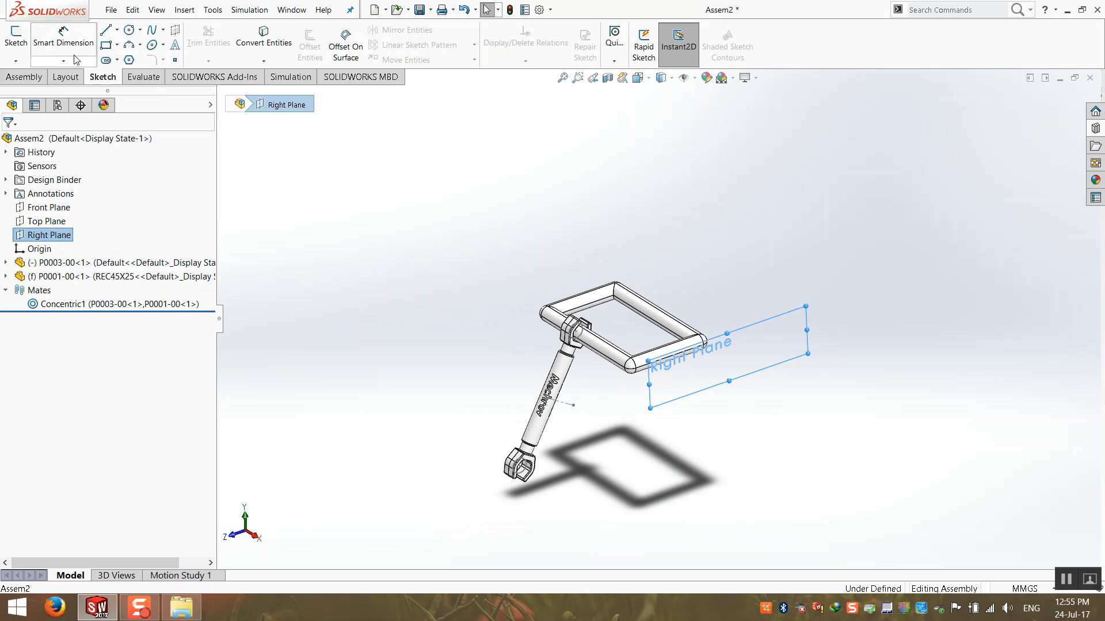
pyautogui.click(317, 225)
pyautogui.click(24, 77)
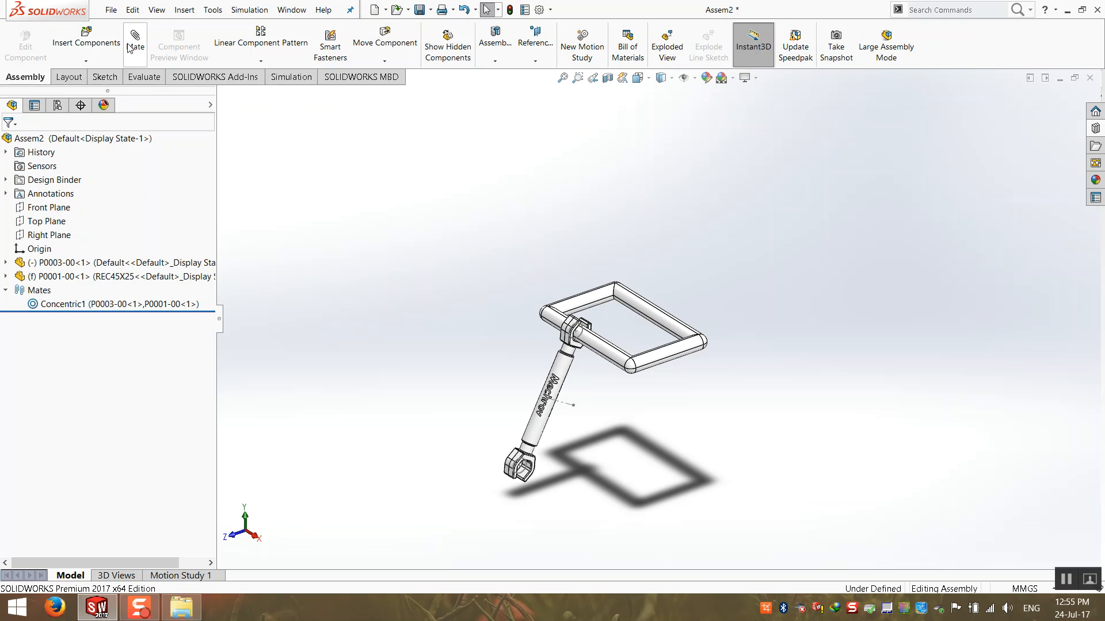
# Start a Parallel mate between a clamp face of wrench P0003 and the Right Plane.
pyautogui.click(135, 44)
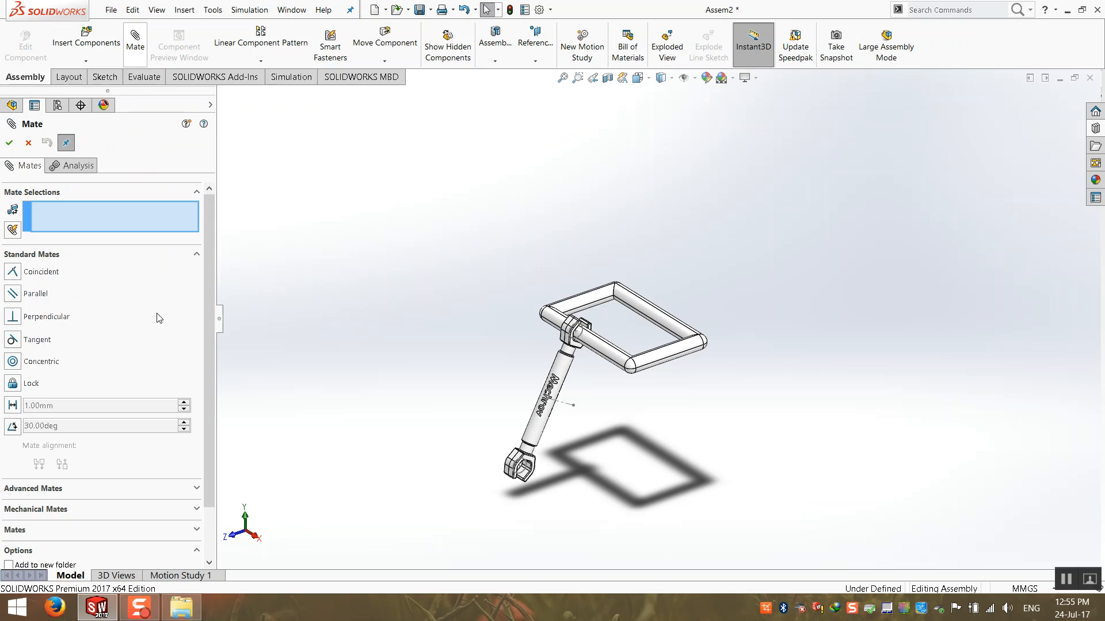
pyautogui.click(14, 294)
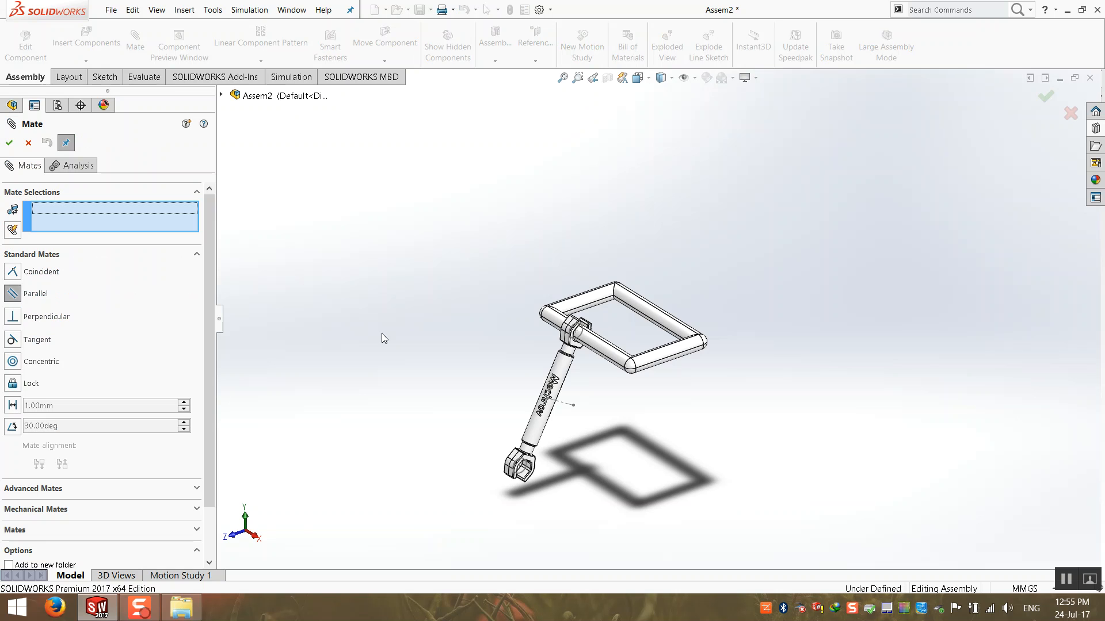
pyautogui.scroll(-5, 609, 378)
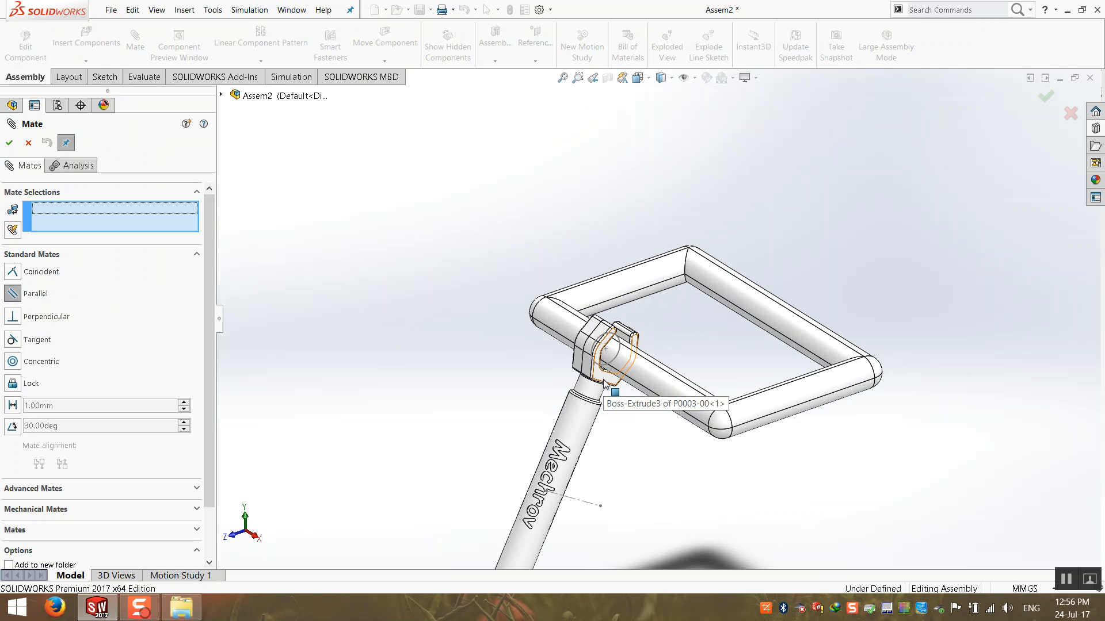
pyautogui.click(604, 380)
pyautogui.scroll(5, 604, 381)
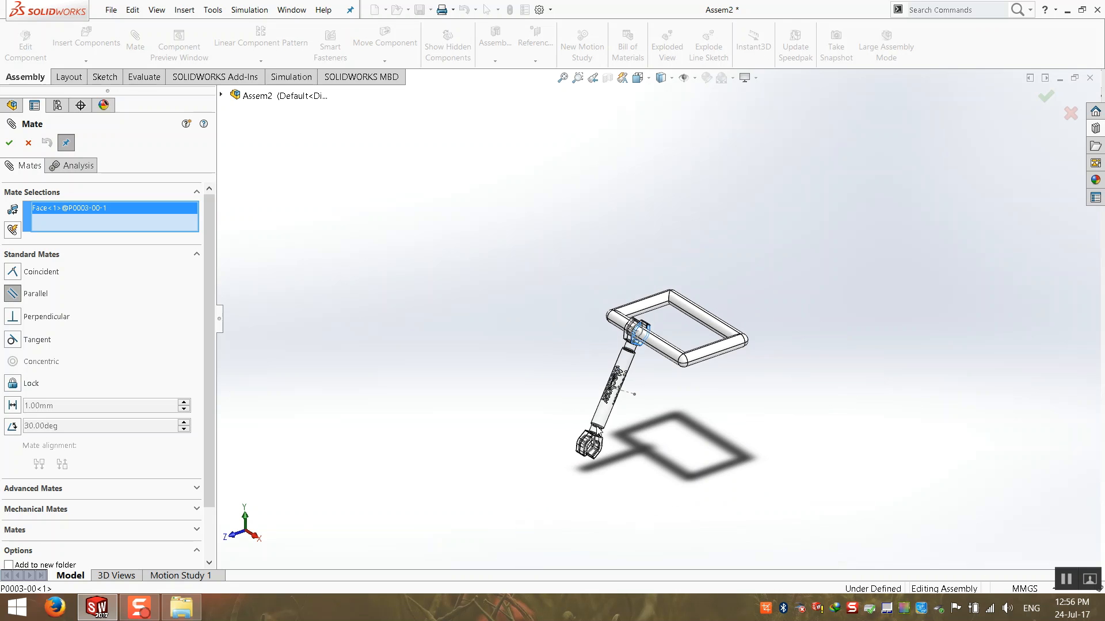
pyautogui.click(221, 95)
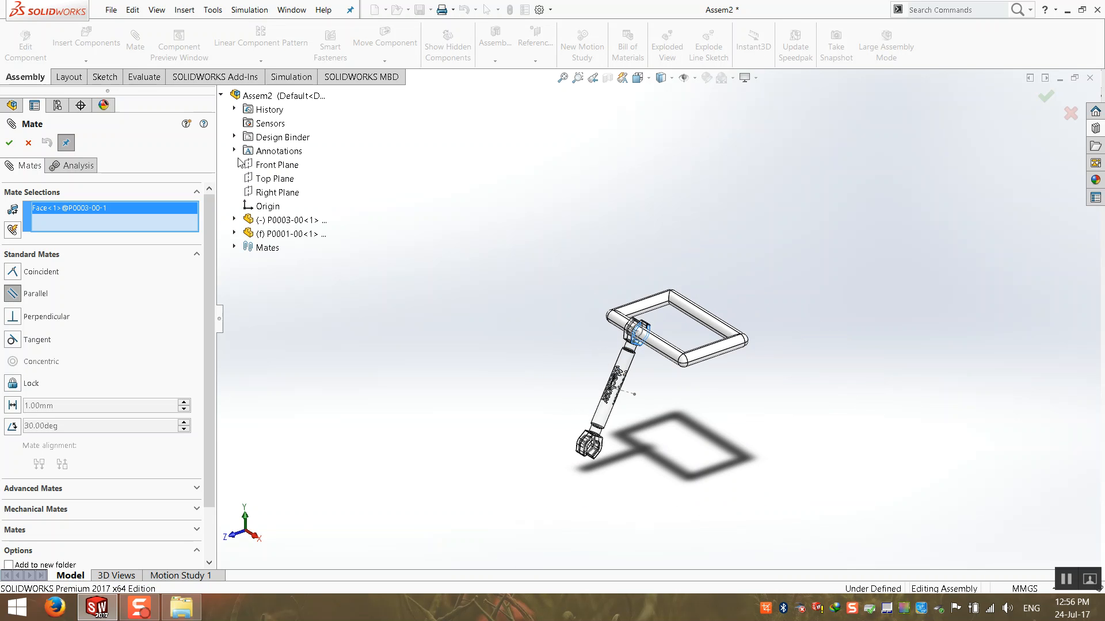
pyautogui.click(263, 194)
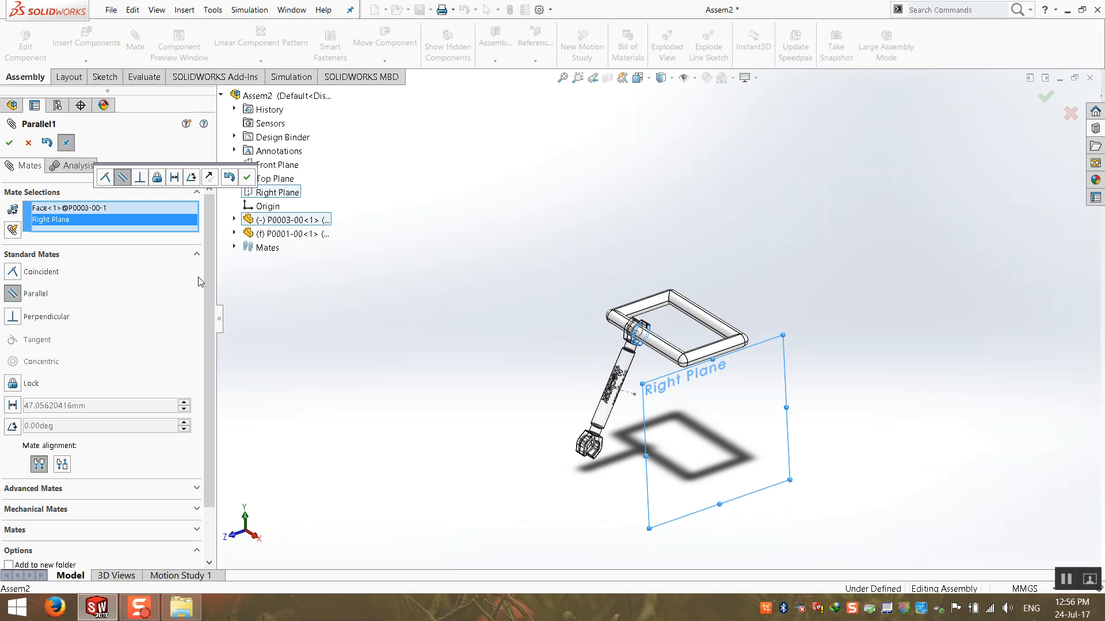
# Switch to a Distance mate, set 25 mm after trying 20 mm, and accept Distance1.
pyautogui.click(12, 406)
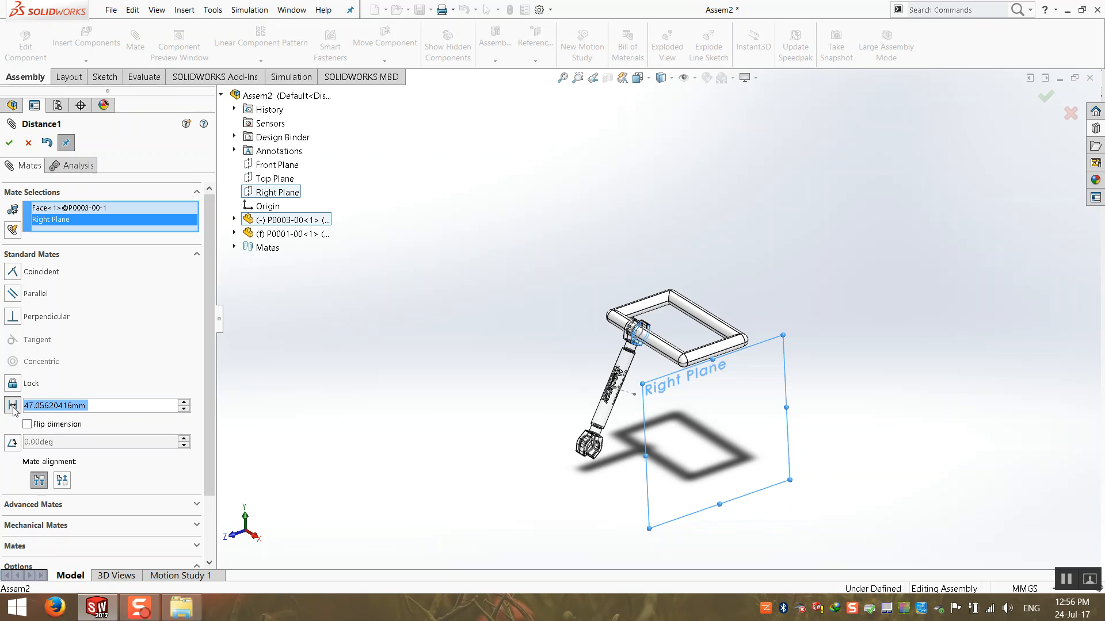
pyautogui.write('20')
pyautogui.press('Return')
pyautogui.write('25')
pyautogui.press('Return')
pyautogui.moveTo(642, 358); pyautogui.dragTo(777, 353, button='middle')
pyautogui.scroll(-5, 741, 359)
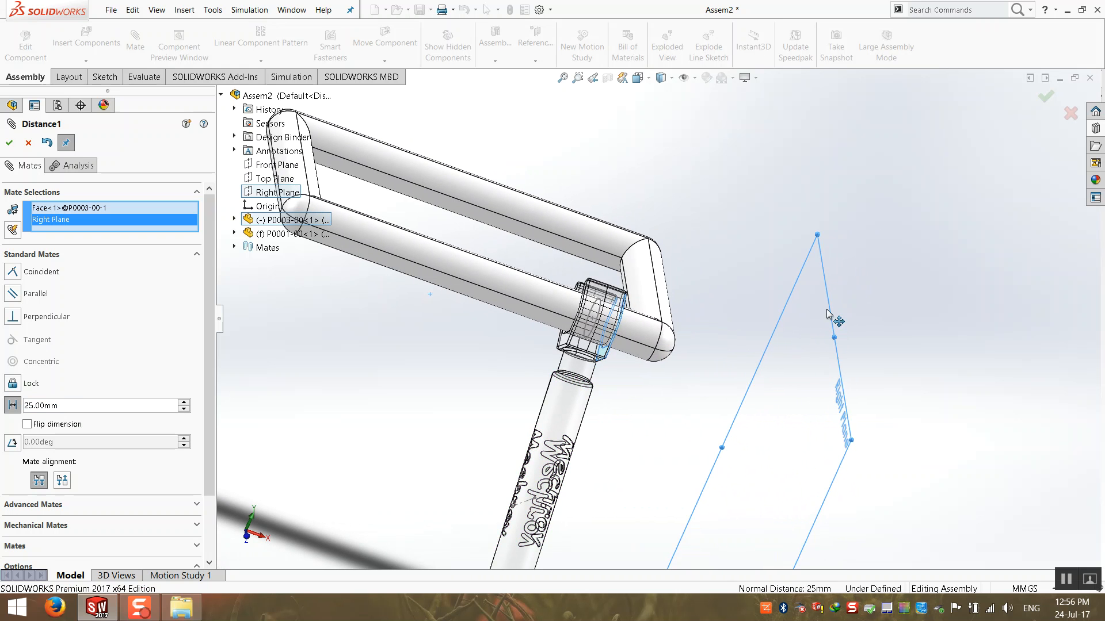
pyautogui.moveTo(732, 385); pyautogui.dragTo(674, 385, button='middle')
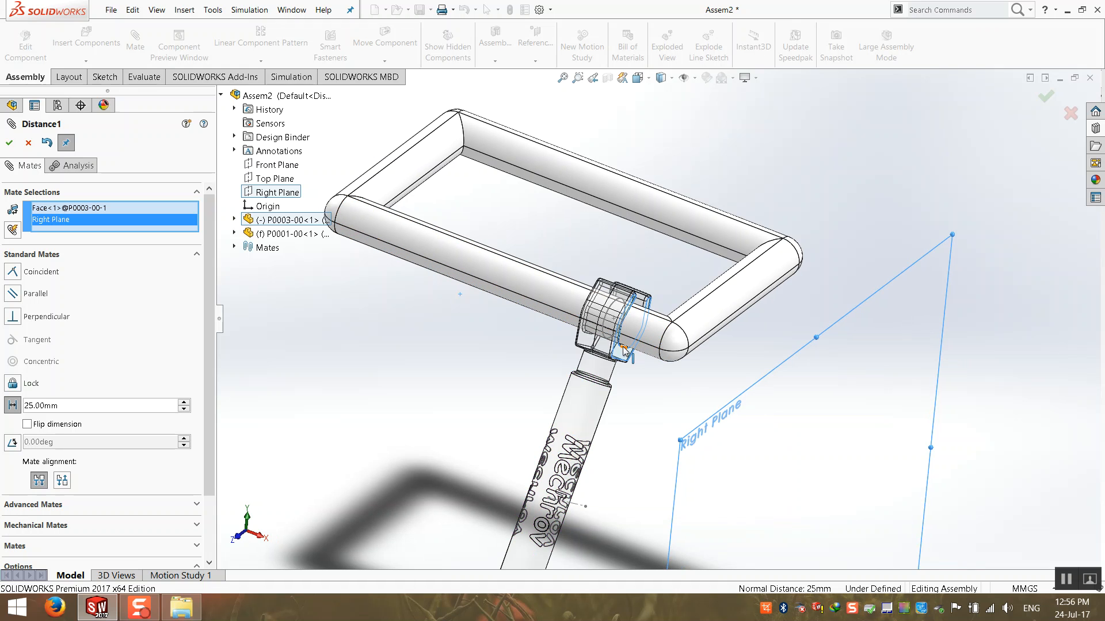
pyautogui.click(13, 143)
pyautogui.click(13, 143)
pyautogui.scroll(3, 532, 469)
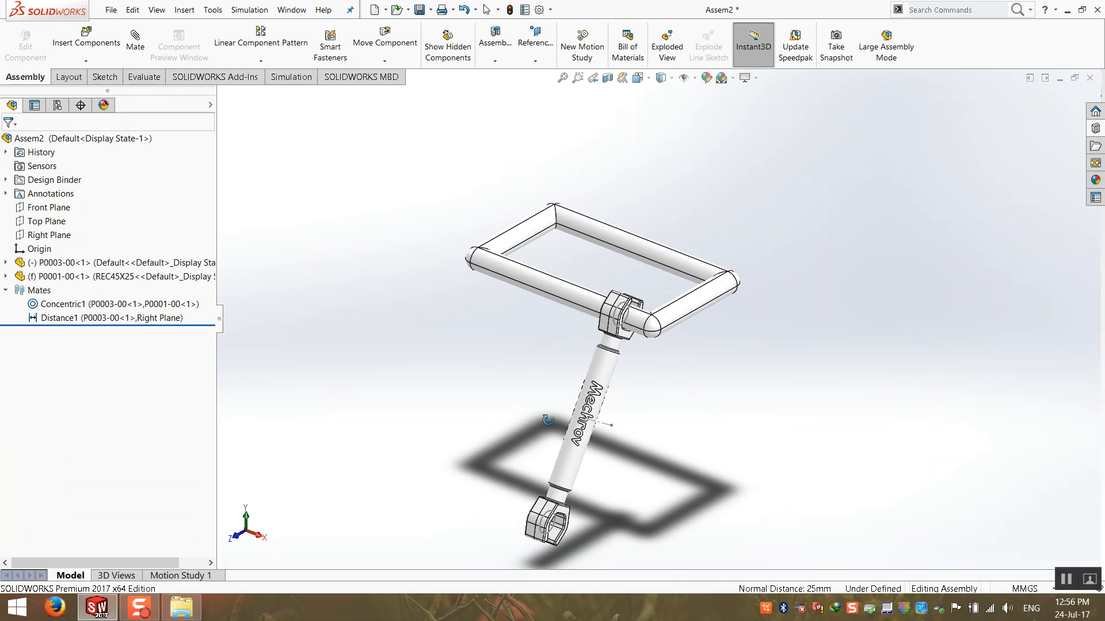
# Swing the wrench rod around the frame tube several times, tilting the view between moves.
pyautogui.moveTo(592, 426); pyautogui.dragTo(511, 373)
pyautogui.moveTo(510, 369); pyautogui.dragTo(502, 424, button='middle')
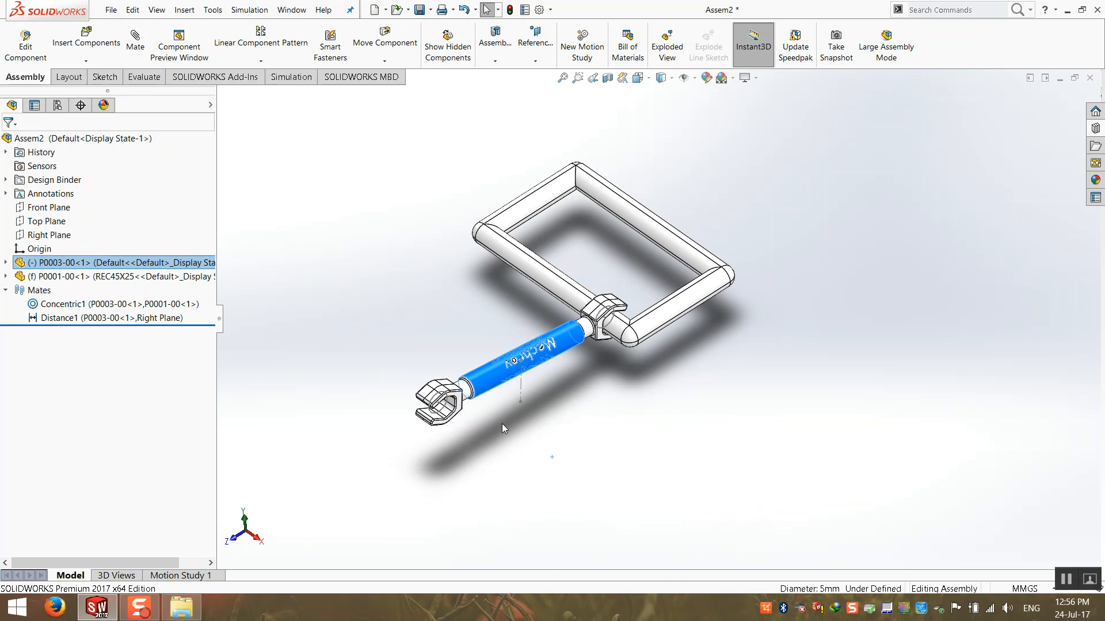
pyautogui.scroll(2, 502, 423)
pyautogui.moveTo(512, 424); pyautogui.dragTo(511, 399, button='middle')
pyautogui.click(511, 399)
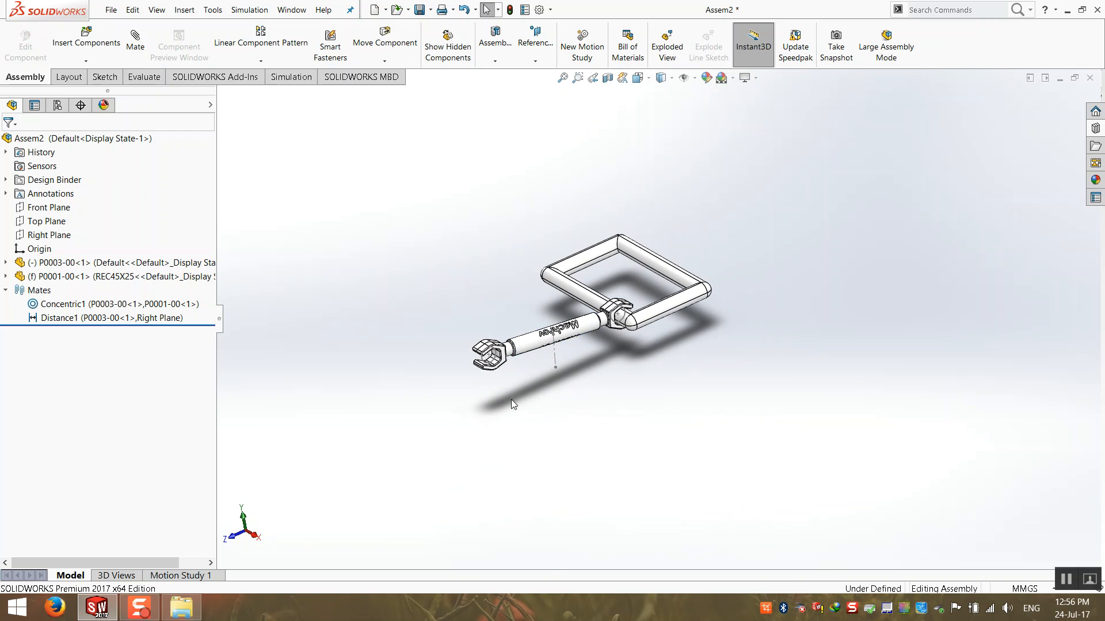
pyautogui.moveTo(528, 347); pyautogui.dragTo(395, 240)
pyautogui.click(426, 260)
pyautogui.moveTo(395, 240)
pyautogui.mouseDown(button='middle')
pyautogui.moveTo(426, 260)
pyautogui.moveTo(433, 327)
pyautogui.mouseUp(button='middle')
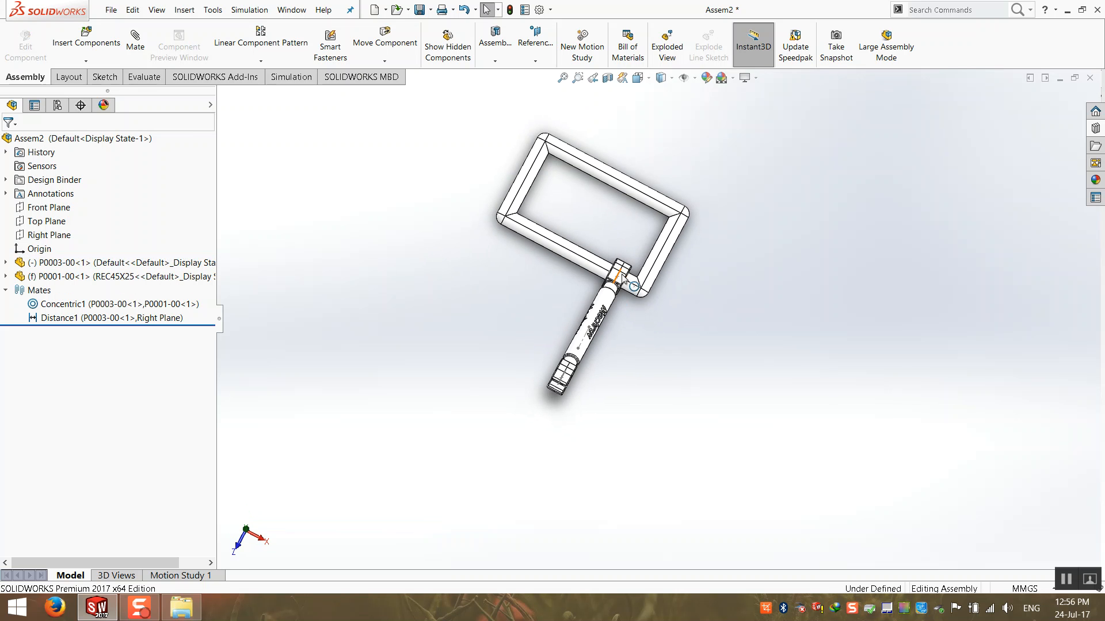
pyautogui.click(625, 279)
pyautogui.moveTo(523, 343); pyautogui.dragTo(578, 385, button='middle')
pyautogui.click(577, 384)
pyautogui.moveTo(553, 336); pyautogui.dragTo(547, 246, button='middle')
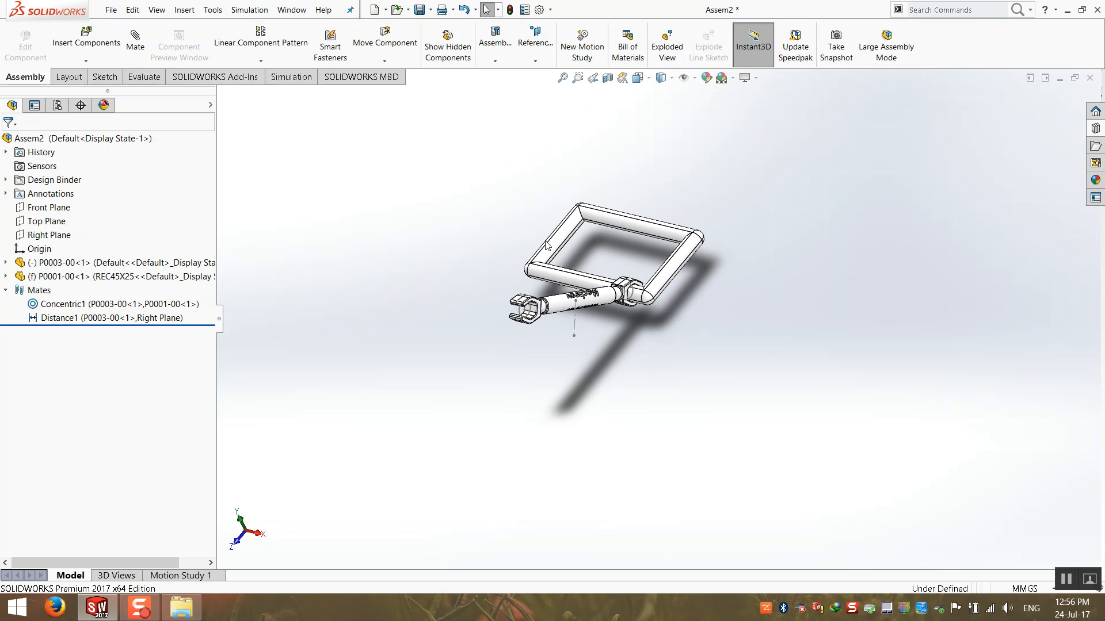
pyautogui.moveTo(557, 307); pyautogui.dragTo(412, 244)
pyautogui.moveTo(576, 323); pyautogui.dragTo(535, 251)
# Orbit and zoom around the assembly to inspect the rod on the frame, collapsing the Mates folder.
pyautogui.moveTo(460, 342); pyautogui.dragTo(348, 345, button='middle')
pyautogui.click(349, 345)
pyautogui.scroll(-4, 445, 247)
pyautogui.moveTo(474, 254); pyautogui.dragTo(473, 291, button='middle')
pyautogui.scroll(1, 472, 292)
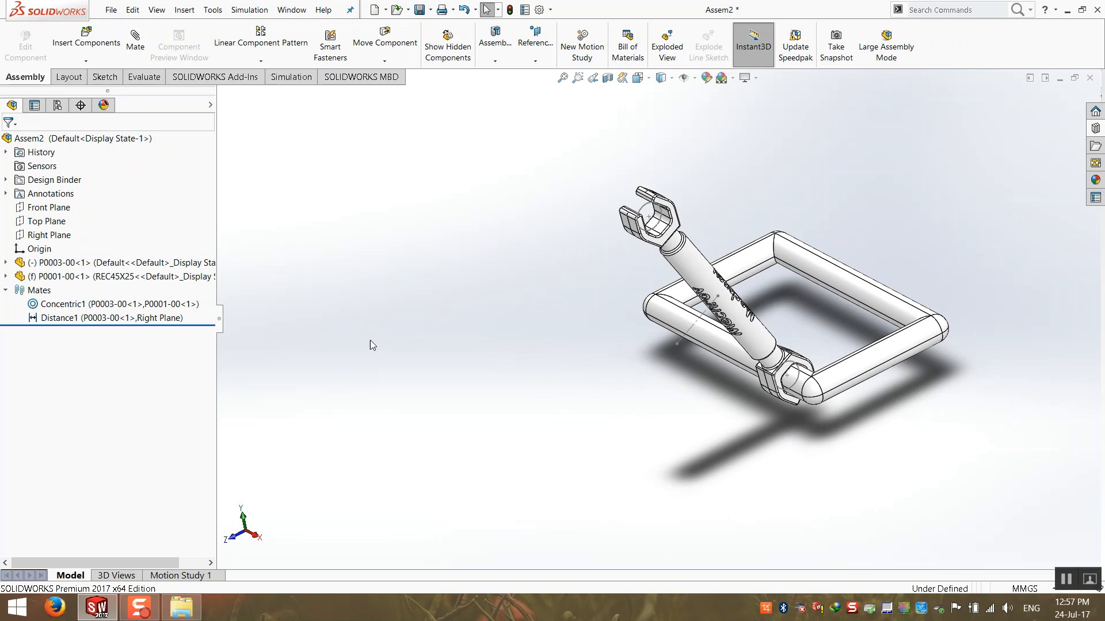
pyautogui.scroll(1, 645, 366)
pyautogui.moveTo(783, 385); pyautogui.dragTo(853, 300, button='middle')
pyautogui.moveTo(571, 311); pyautogui.dragTo(683, 326, button='middle')
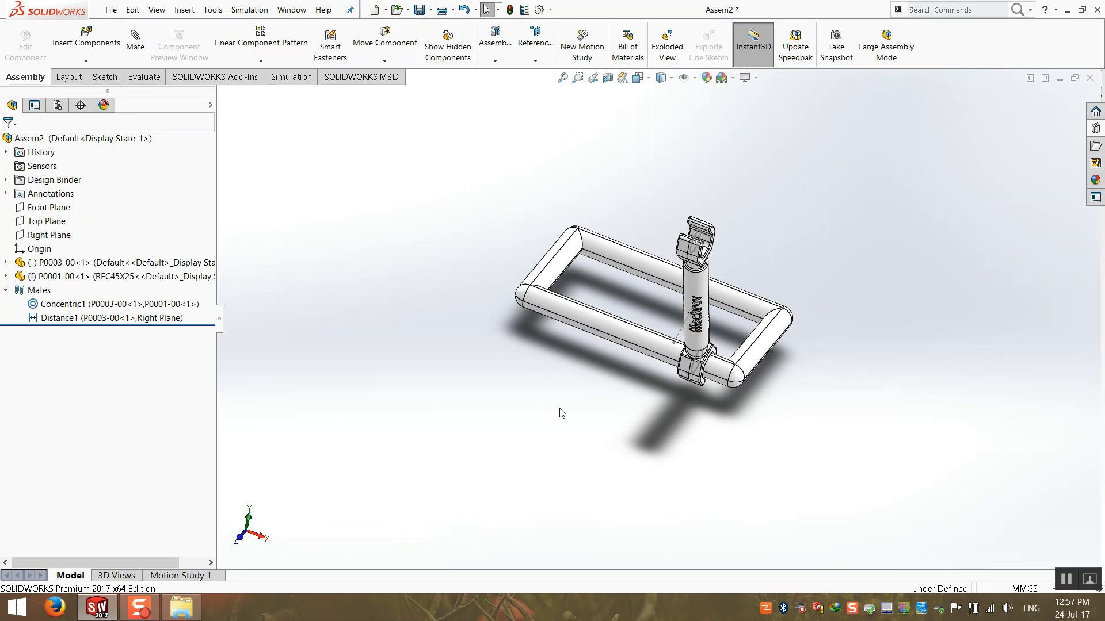
pyautogui.moveTo(560, 412); pyautogui.dragTo(471, 317, button='middle')
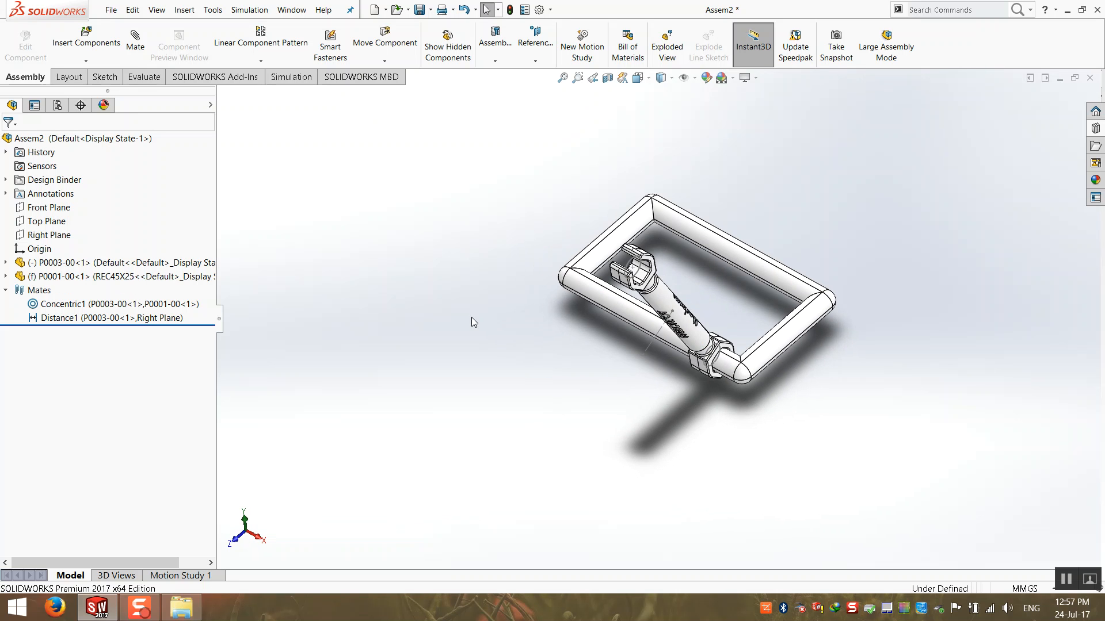
pyautogui.moveTo(566, 347); pyautogui.dragTo(535, 340, button='middle')
pyautogui.click(6, 290)
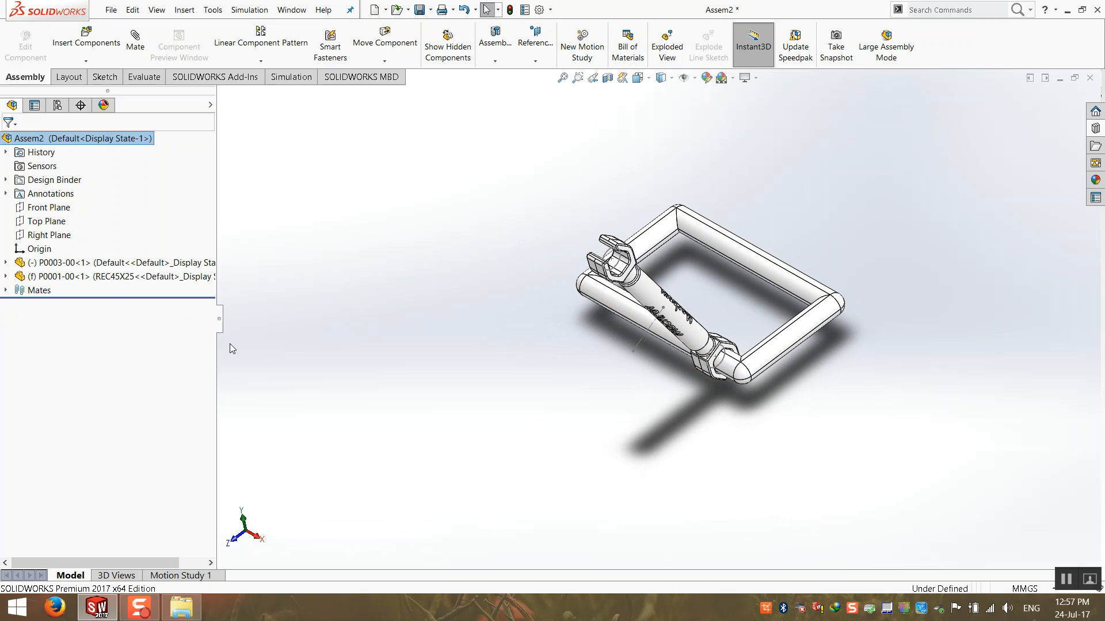
pyautogui.moveTo(388, 311); pyautogui.dragTo(363, 276, button='middle')
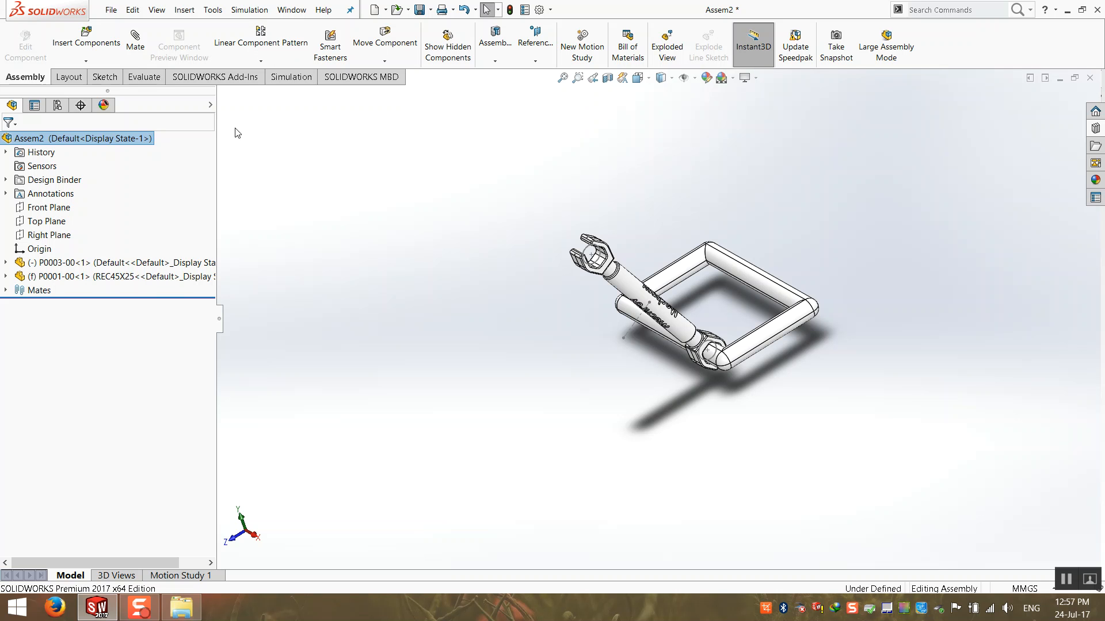
pyautogui.moveTo(332, 262); pyautogui.dragTo(352, 380, button='middle')
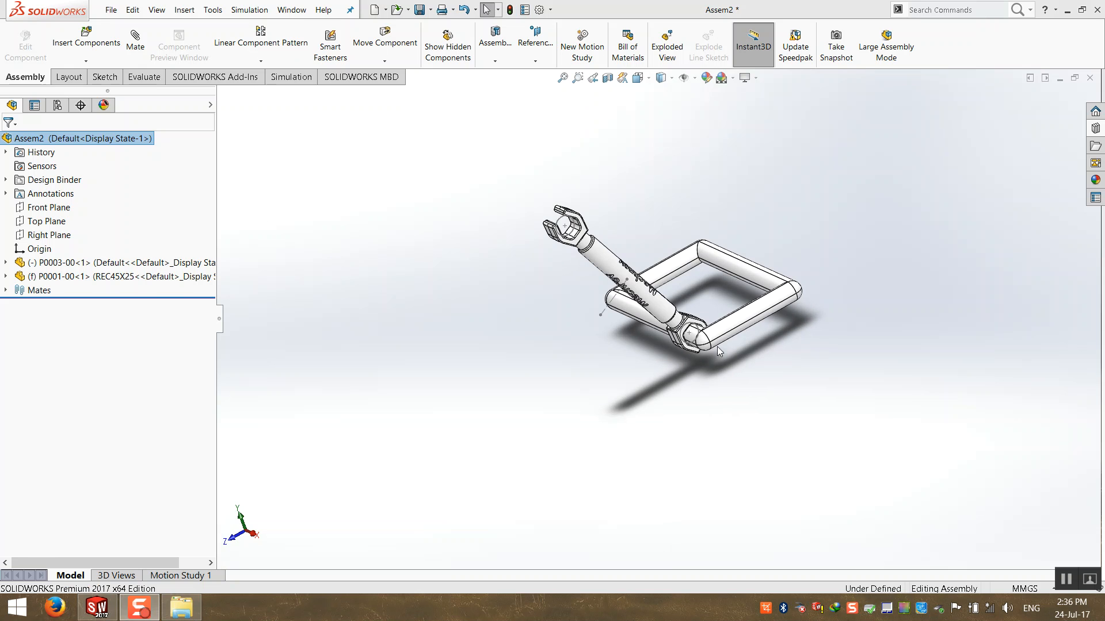
pyautogui.moveTo(644, 297); pyautogui.dragTo(660, 304, button='middle')
pyautogui.scroll(-4, 693, 289)
# Swing the arm around the frame tube again until it rests beside the frame, still mated.
pyautogui.moveTo(596, 282); pyautogui.dragTo(585, 298, button='middle')
pyautogui.moveTo(535, 331); pyautogui.dragTo(503, 406)
pyautogui.scroll(5, 497, 404)
pyautogui.click(496, 404)
pyautogui.moveTo(496, 404); pyautogui.dragTo(493, 366, button='middle')
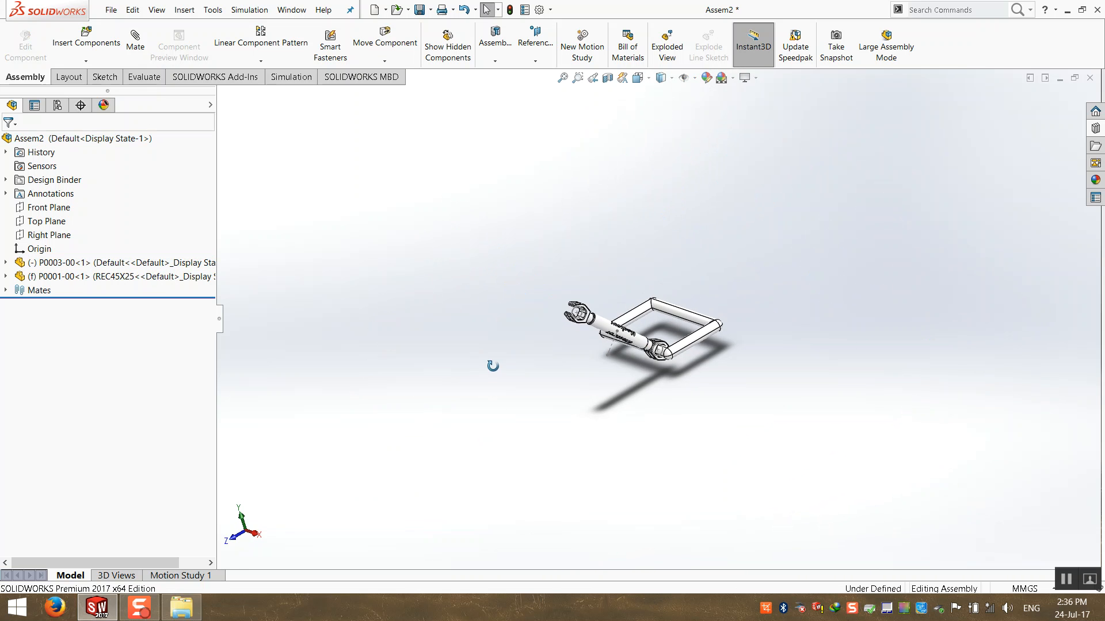
pyautogui.scroll(-3, 770, 292)
pyautogui.moveTo(715, 294); pyautogui.dragTo(724, 311, button='middle')
pyautogui.scroll(-2, 434, 374)
pyautogui.moveTo(441, 370); pyautogui.dragTo(457, 349, button='middle')
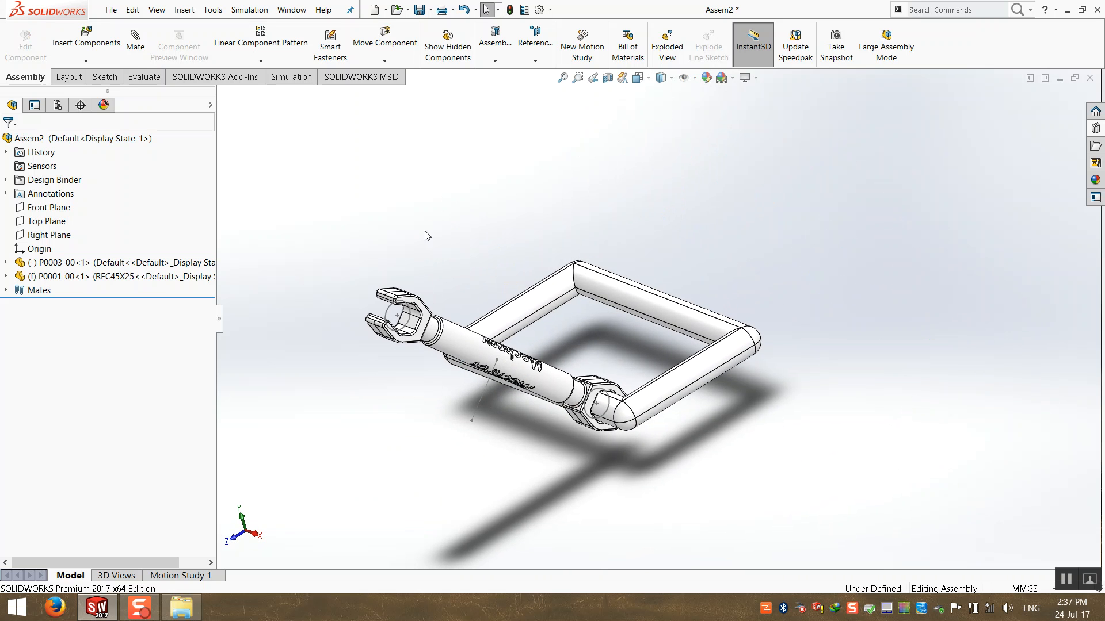
pyautogui.moveTo(459, 332); pyautogui.dragTo(473, 313)
pyautogui.click(473, 230)
pyautogui.moveTo(461, 392)
pyautogui.mouseDown(button='middle')
pyautogui.moveTo(447, 395)
pyautogui.moveTo(455, 379)
pyautogui.moveTo(447, 392)
pyautogui.mouseUp(button='middle')
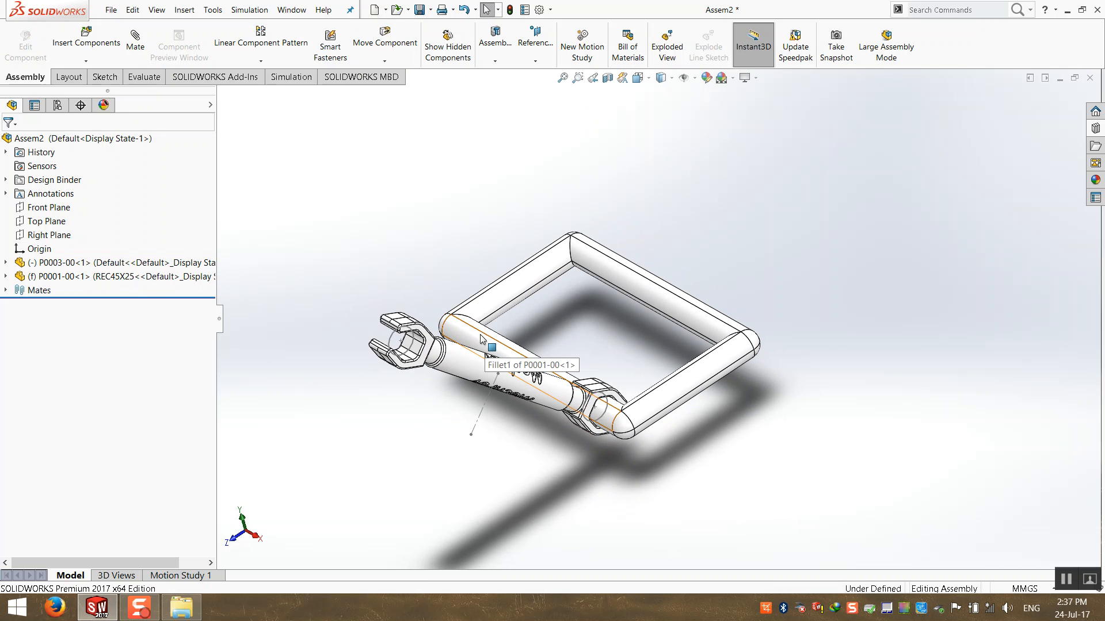
pyautogui.scroll(-3, 481, 340)
pyautogui.moveTo(483, 342); pyautogui.dragTo(532, 274, button='middle')
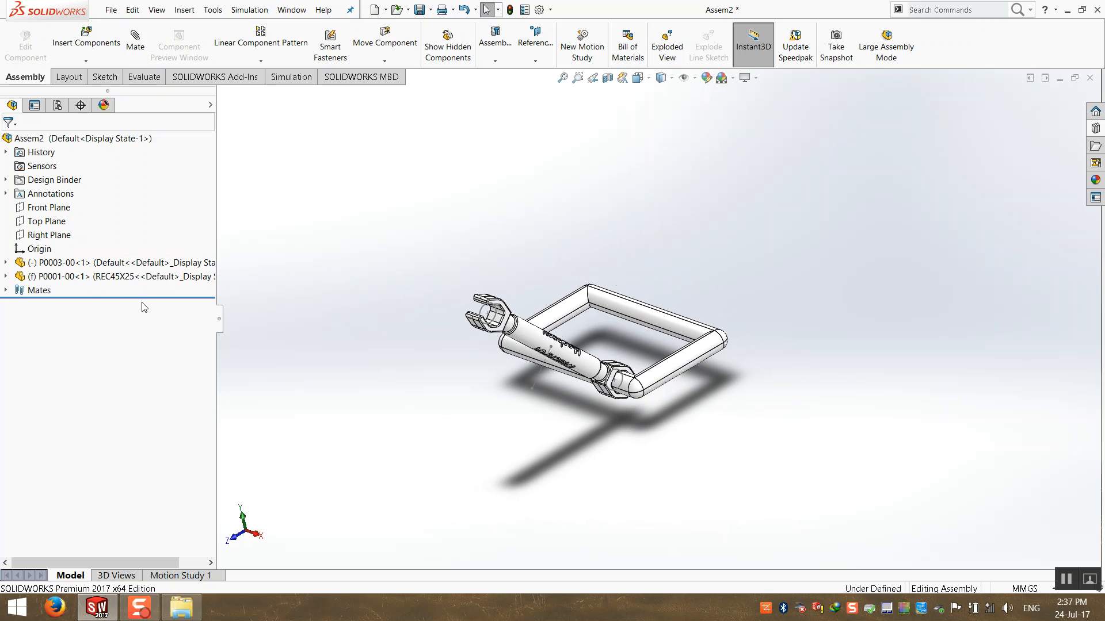
pyautogui.click(47, 236)
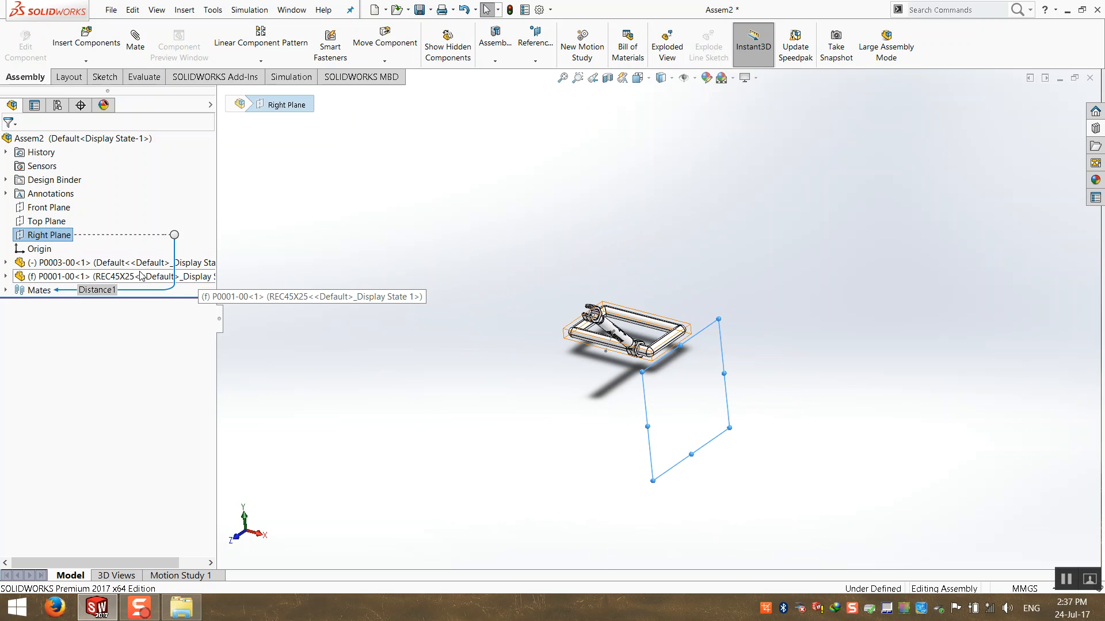
pyautogui.click(636, 414)
pyautogui.moveTo(693, 401); pyautogui.dragTo(658, 302, button='middle')
pyautogui.scroll(-4, 657, 303)
pyautogui.moveTo(595, 351); pyautogui.dragTo(538, 410, button='middle')
pyautogui.click(83, 266)
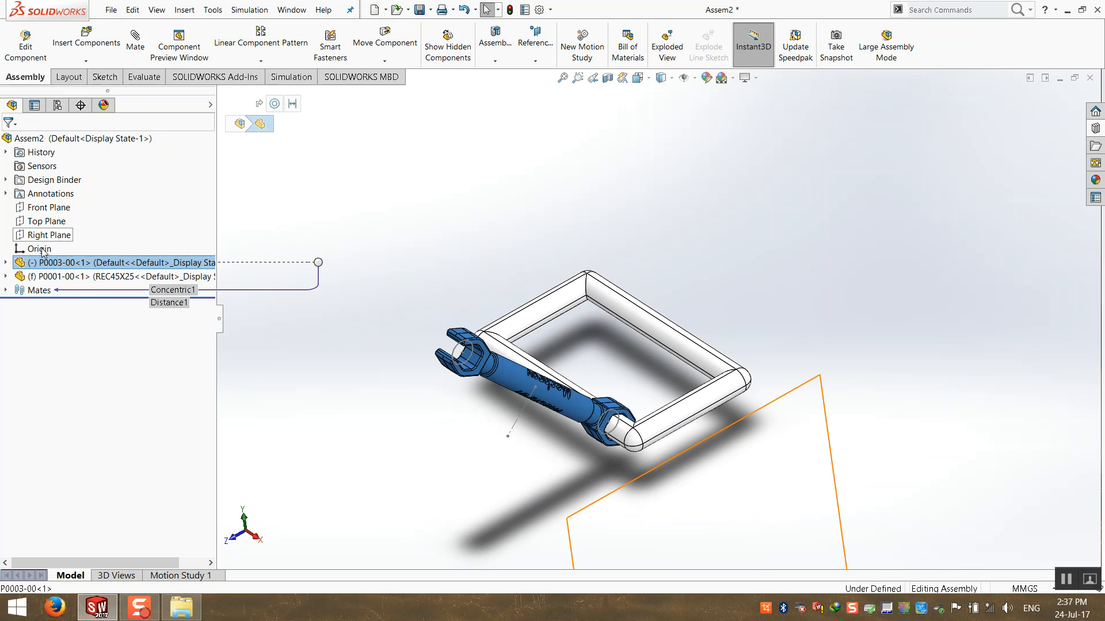
pyautogui.scroll(3, 580, 343)
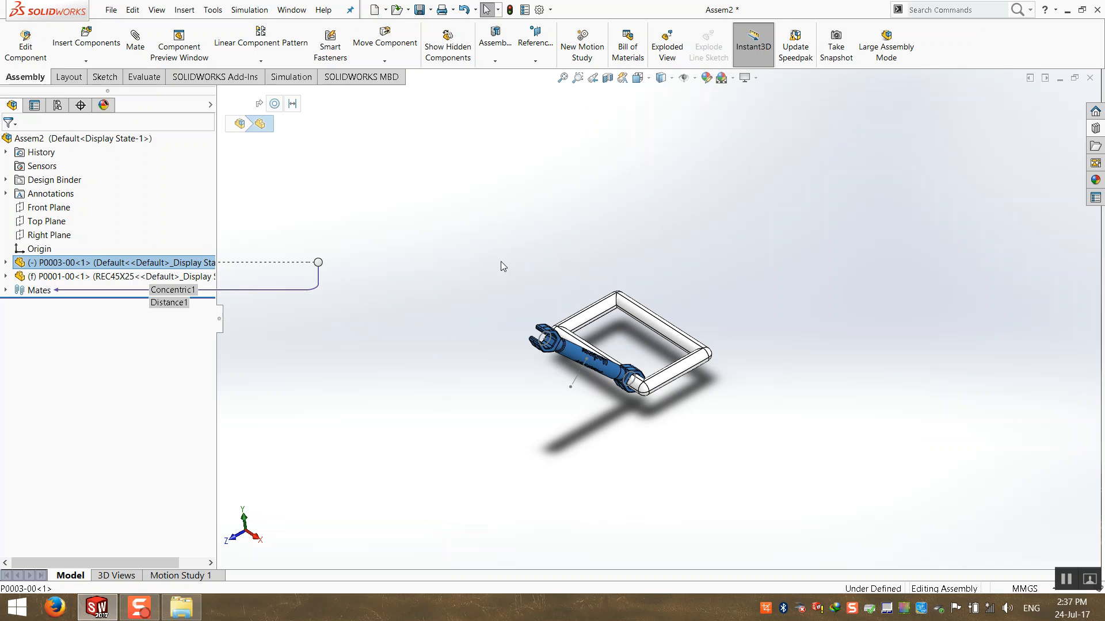
pyautogui.click(479, 336)
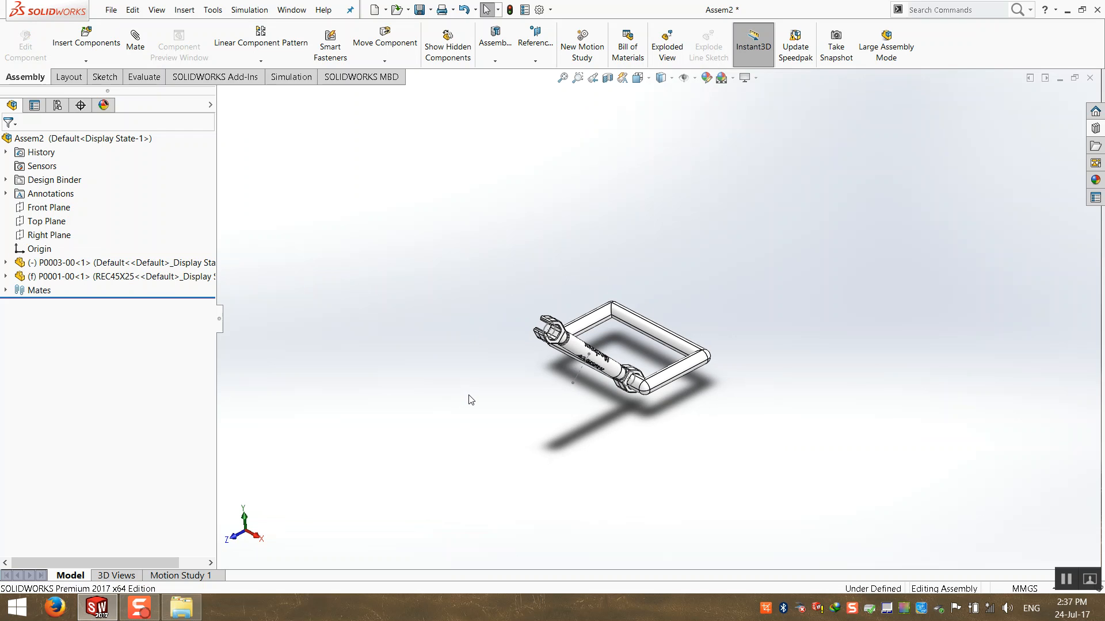
pyautogui.click(118, 13)
pyautogui.press('Escape')
pyautogui.click(36, 249)
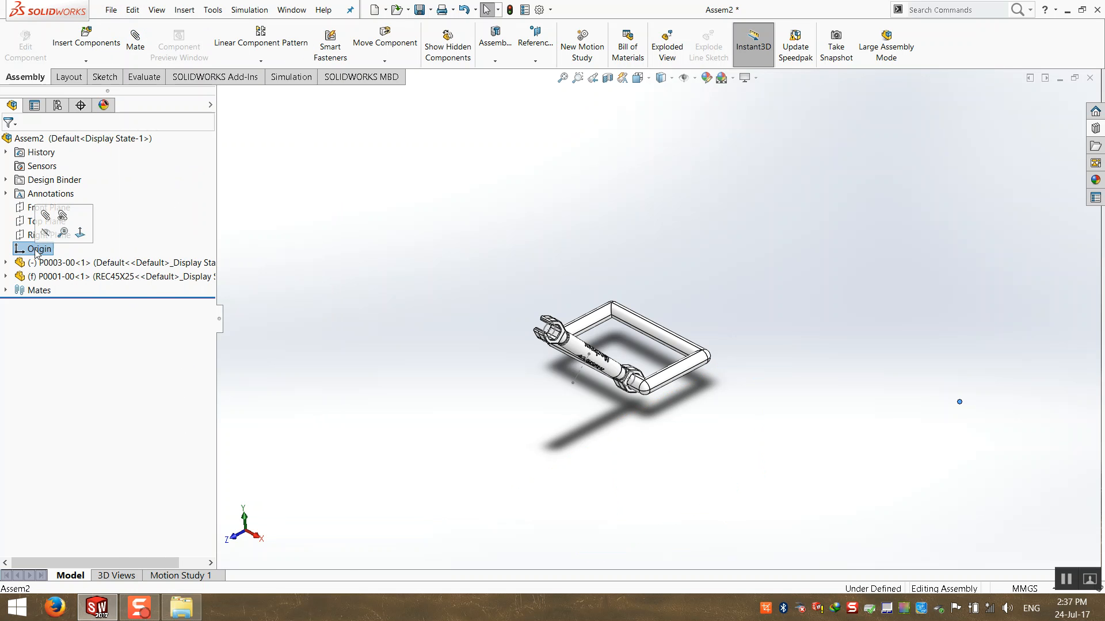
pyautogui.click(422, 217)
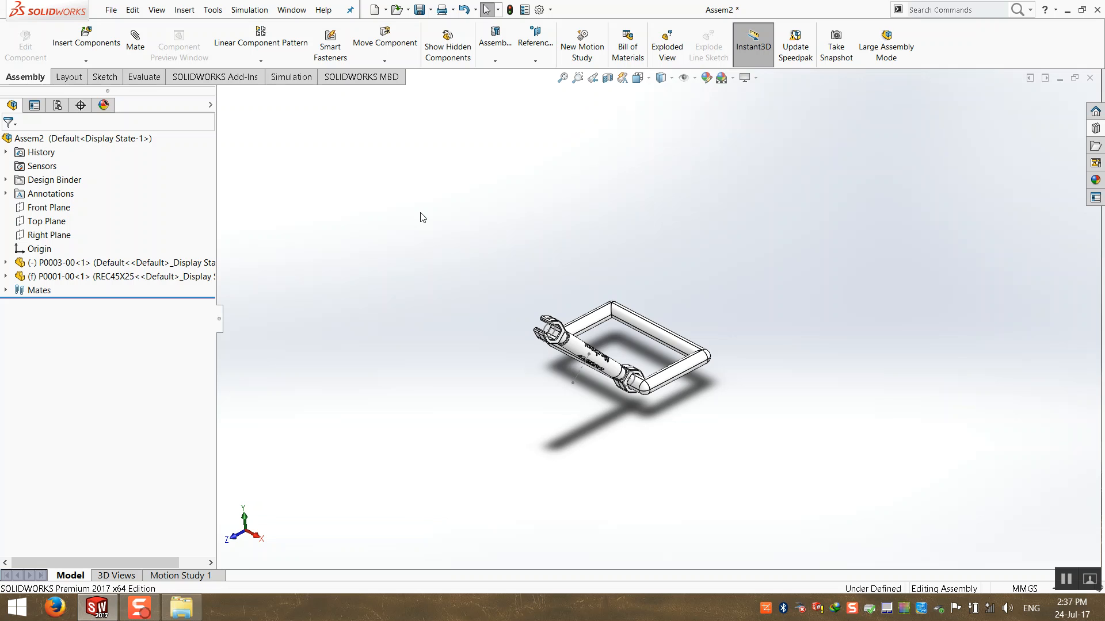
pyautogui.click(111, 10)
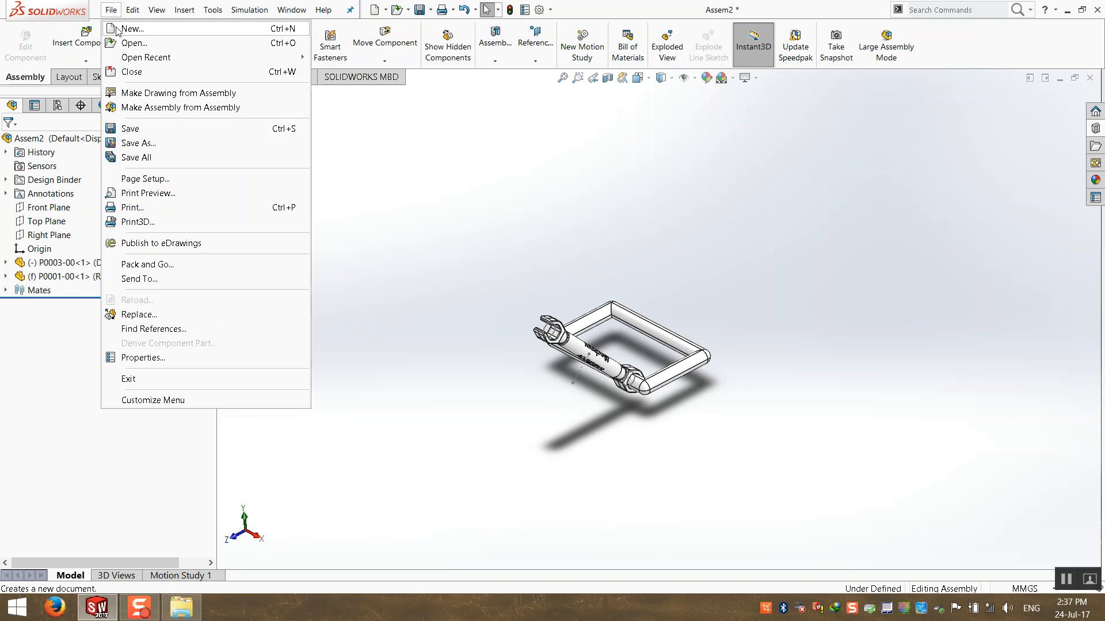
pyautogui.click(128, 27)
pyautogui.doubleClick(316, 178)
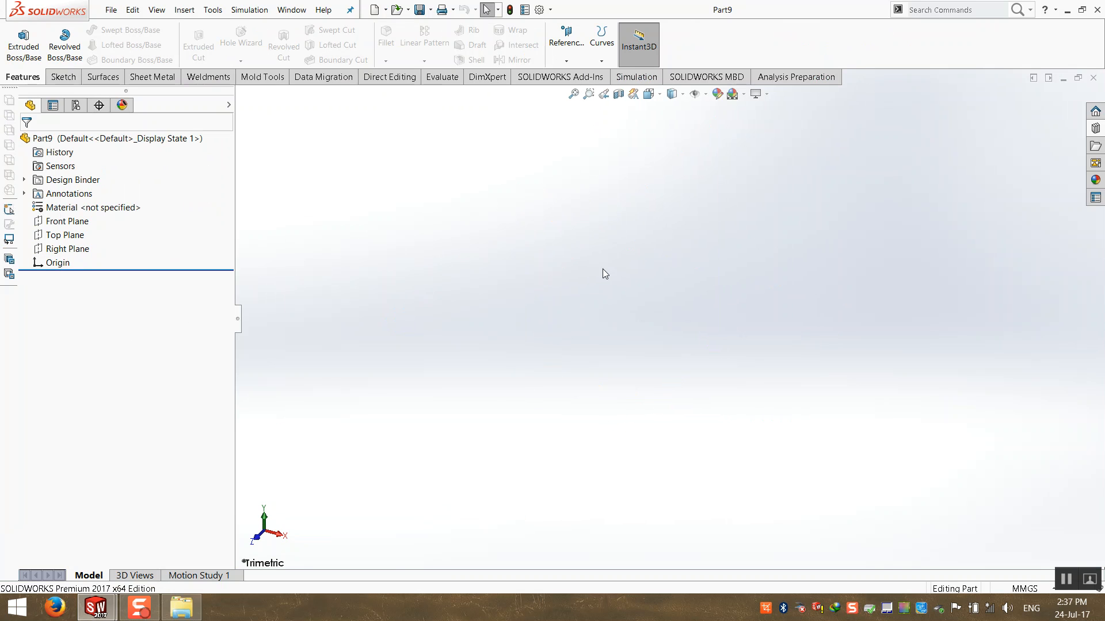
pyautogui.click(57, 265)
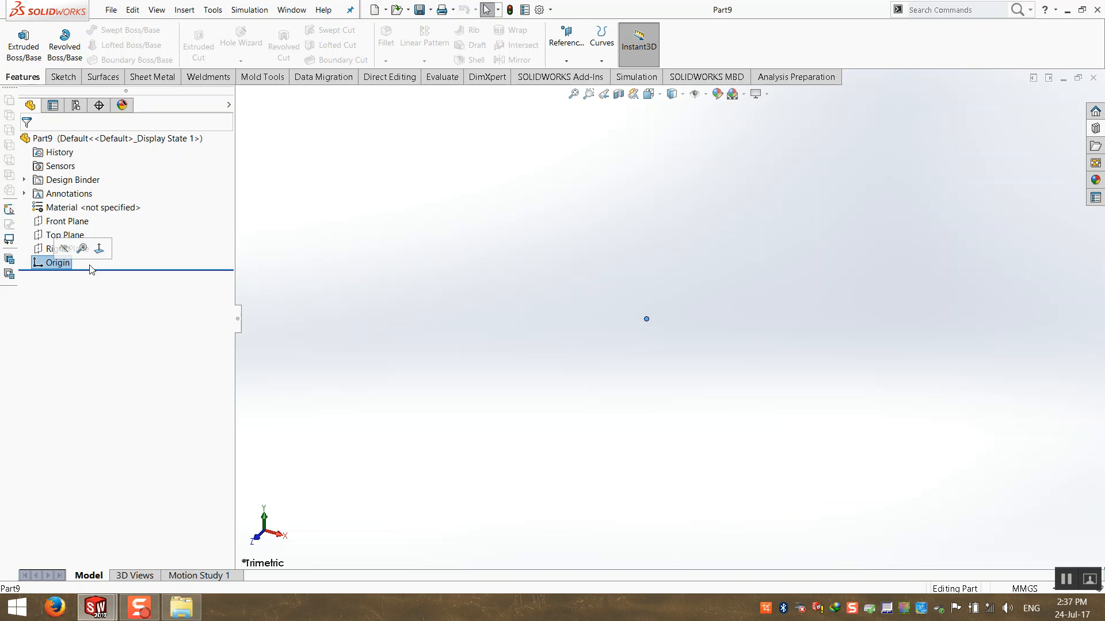
pyautogui.press('Escape')
pyautogui.click(1092, 78)
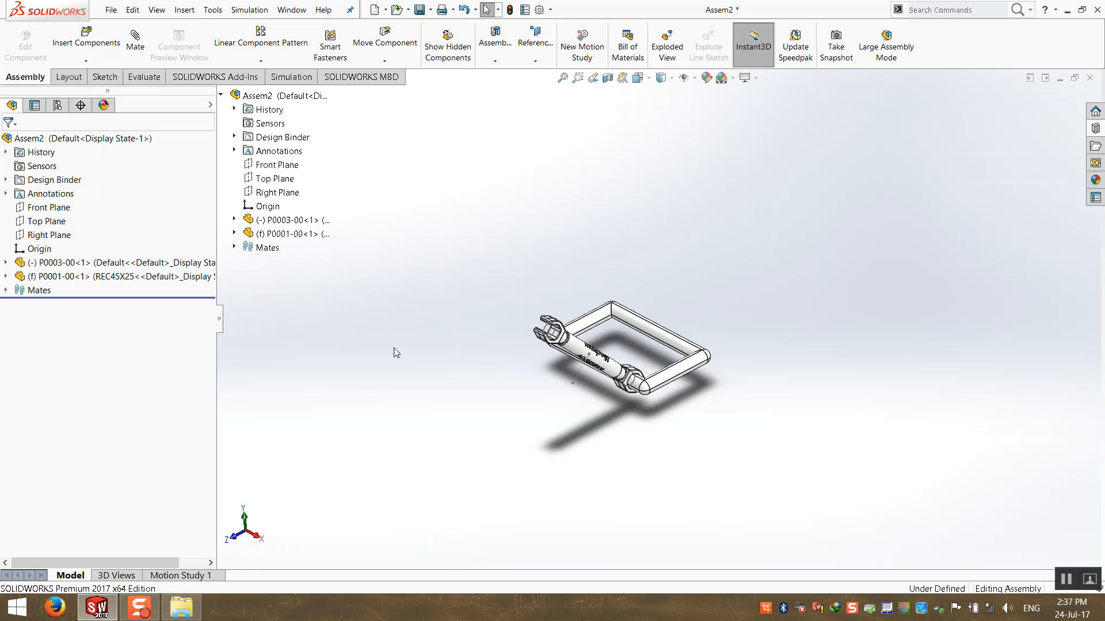
pyautogui.scroll(3, 650, 350)
pyautogui.scroll(-4, 657, 338)
pyautogui.moveTo(652, 349); pyautogui.dragTo(598, 347, button='middle')
pyautogui.scroll(2, 599, 347)
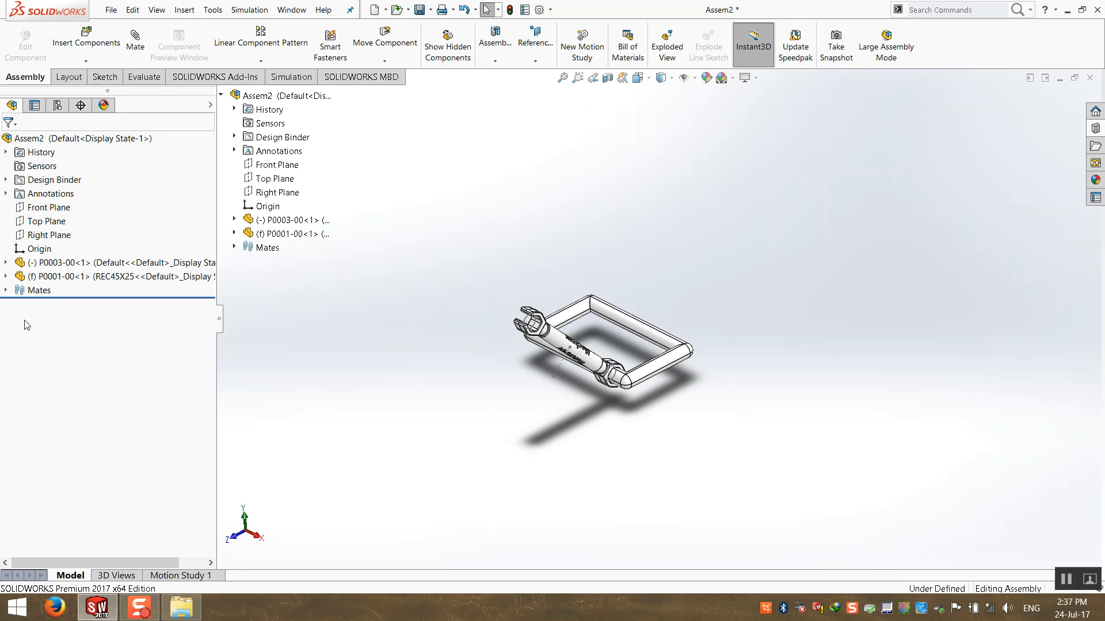
pyautogui.click(26, 241)
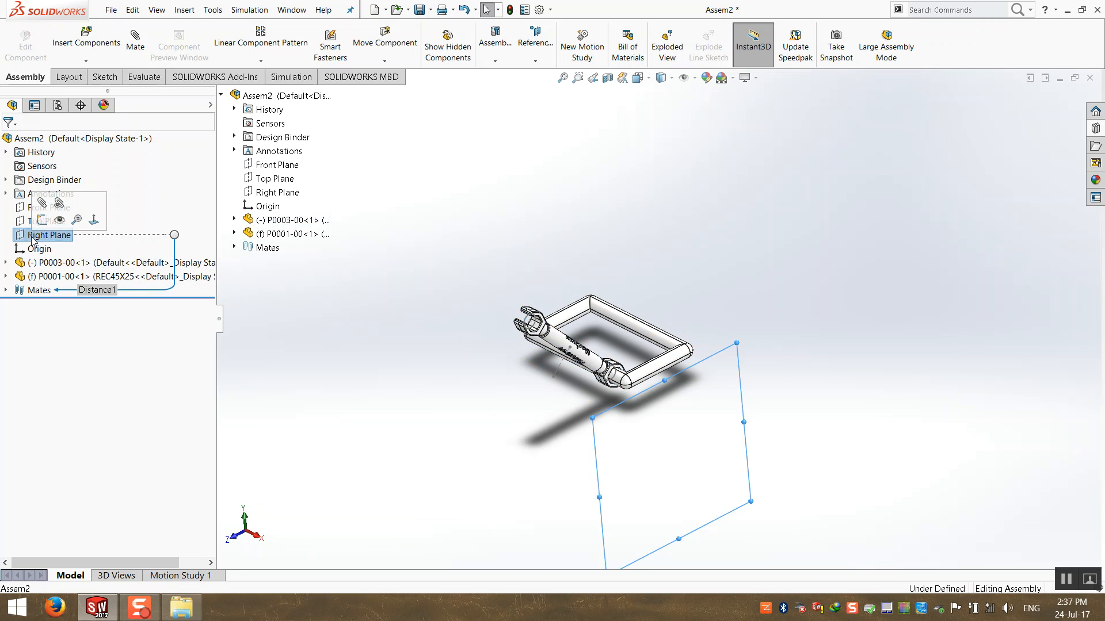
pyautogui.click(23, 223)
pyautogui.scroll(3, 470, 305)
pyautogui.click(474, 286)
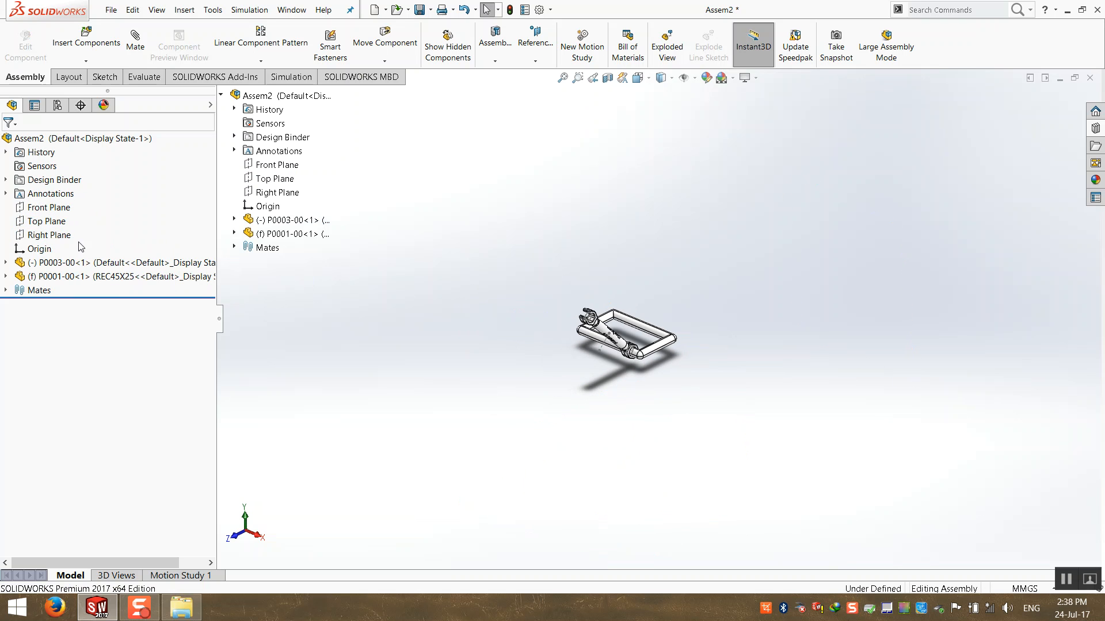
pyautogui.click(48, 234)
pyautogui.moveTo(374, 382)
pyautogui.mouseDown(button='middle')
pyautogui.moveTo(490, 350)
pyautogui.moveTo(377, 385)
pyautogui.mouseUp(button='middle')
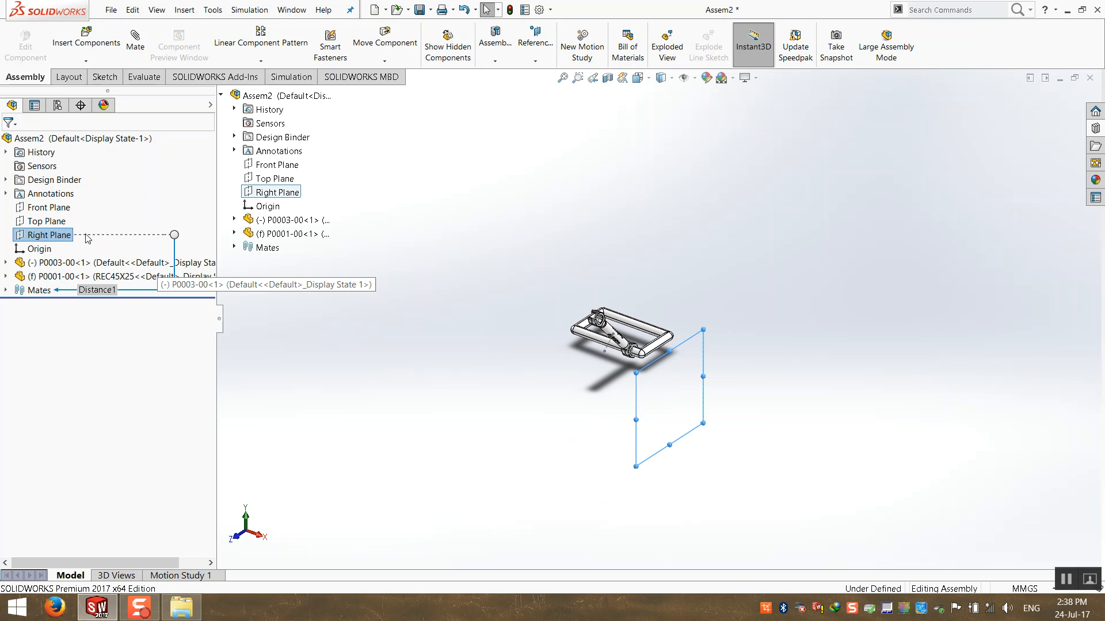
pyautogui.click(57, 209)
pyautogui.click(46, 221)
pyautogui.moveTo(574, 447); pyautogui.dragTo(519, 312, button='middle')
pyautogui.click(519, 312)
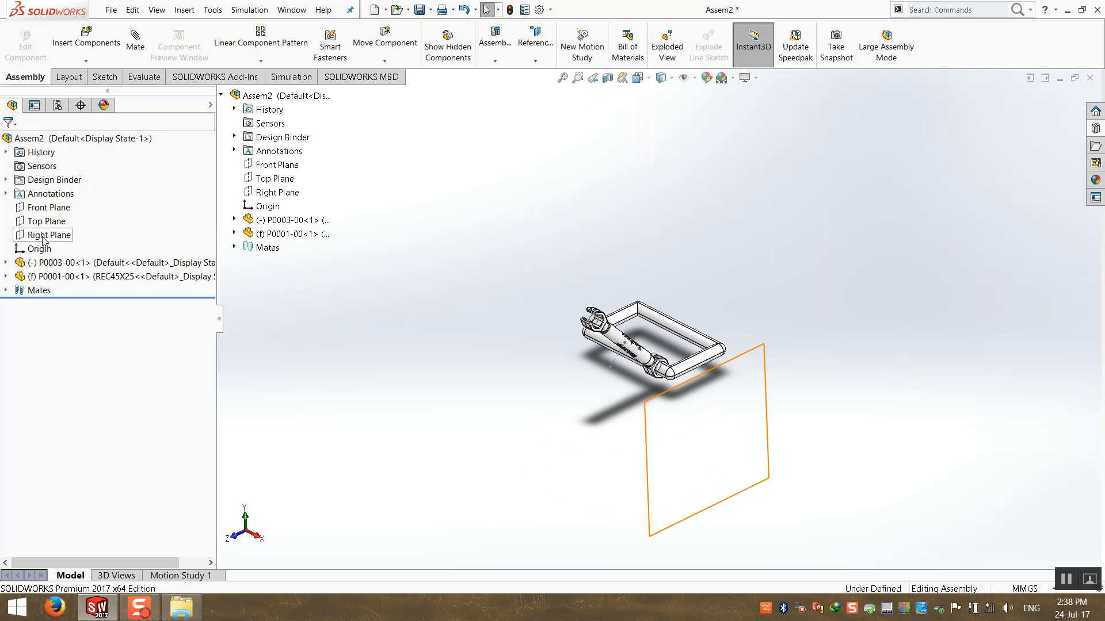
# Float the frame P0001-00 and drag it, carrying the wrench along.
pyautogui.rightClick(66, 277)
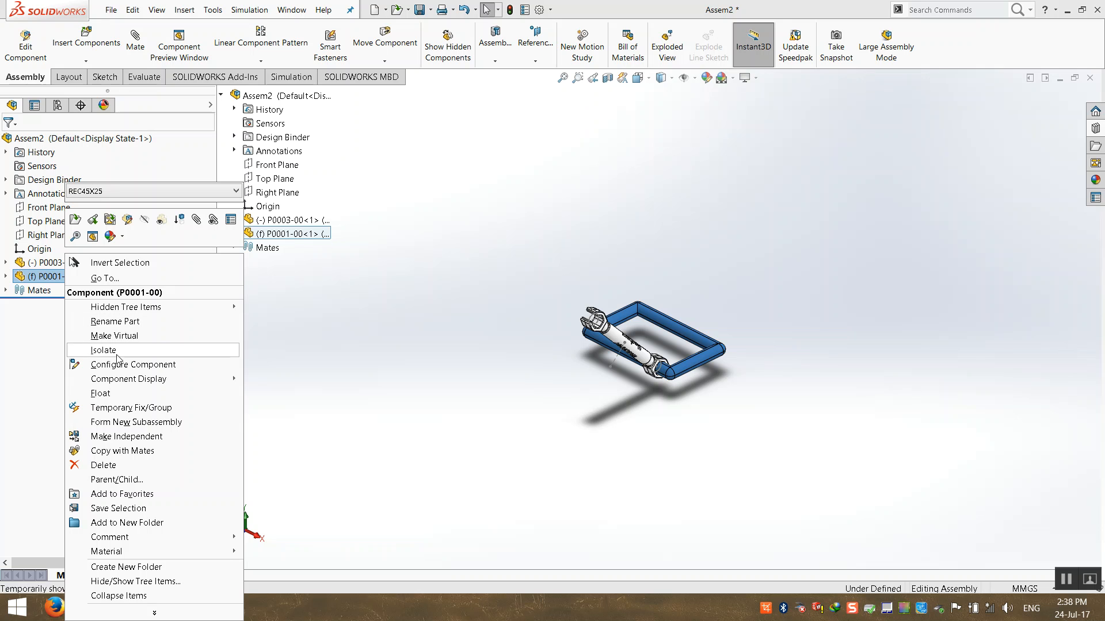
pyautogui.click(163, 396)
pyautogui.moveTo(704, 361); pyautogui.dragTo(853, 345)
pyautogui.moveTo(785, 358); pyautogui.dragTo(719, 375)
pyautogui.click(552, 417)
# Reorder P0001-00 in the tree to sit directly below Origin, ahead of P0003-00.
pyautogui.click(45, 279)
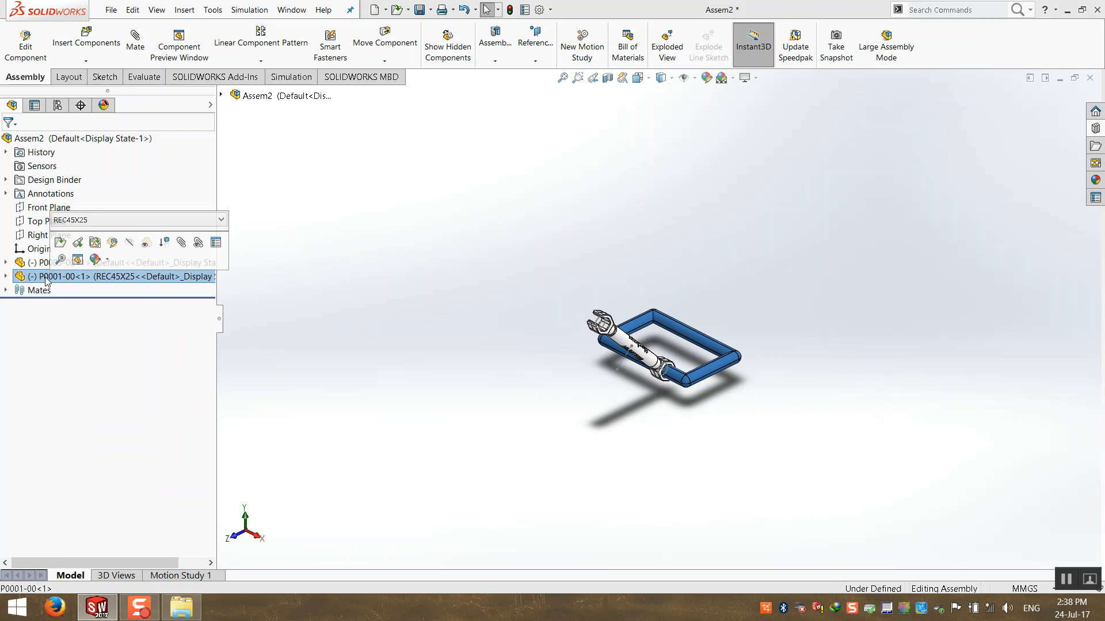
pyautogui.click(247, 292)
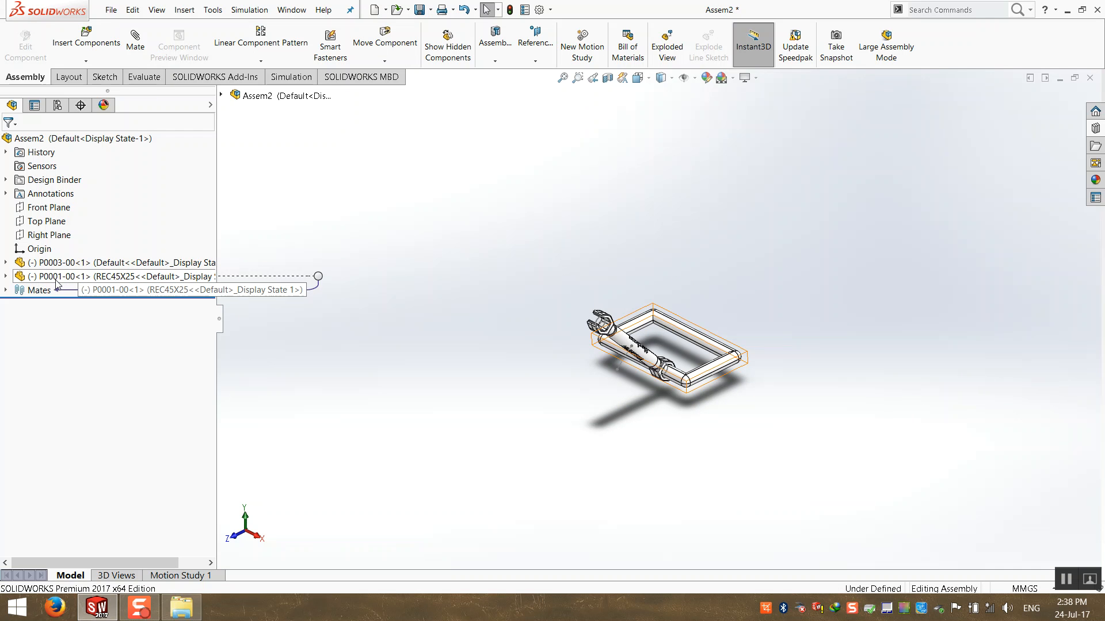
pyautogui.moveTo(56, 280); pyautogui.dragTo(105, 250)
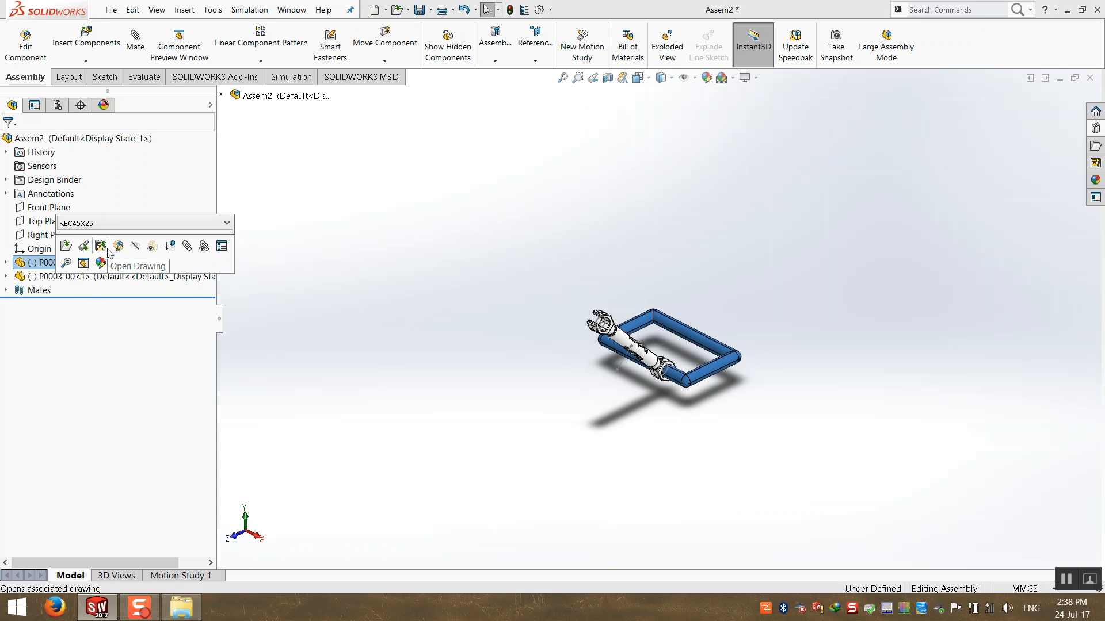
pyautogui.click(407, 266)
# Select P0001-00 and P0003-00 in the tree, then expand P0001-00 to show its features.
pyautogui.click(67, 265)
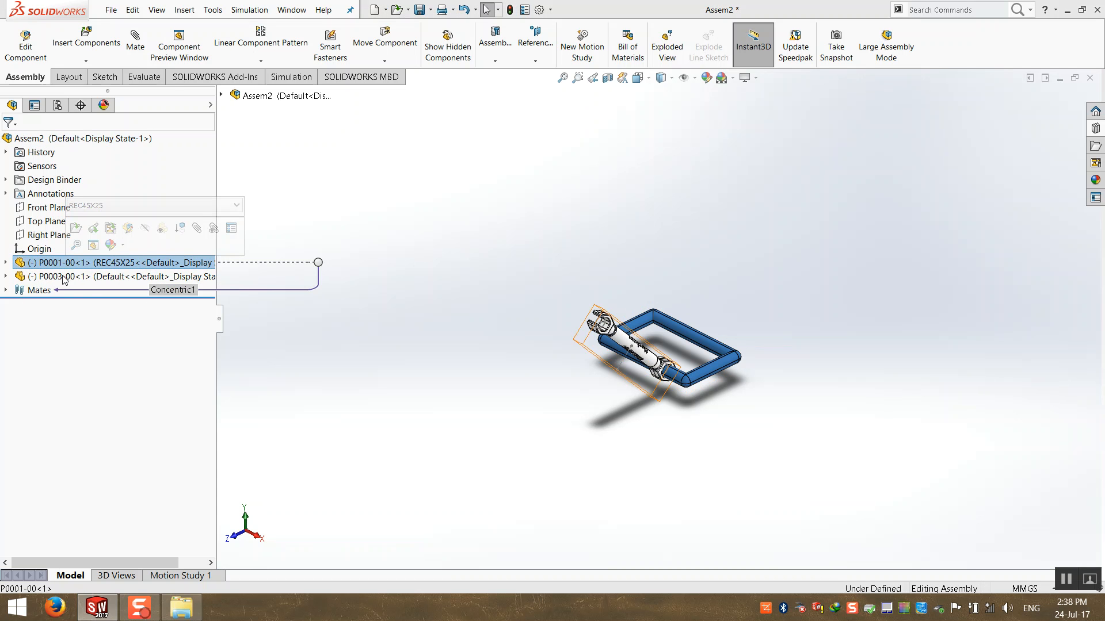
pyautogui.click(64, 276)
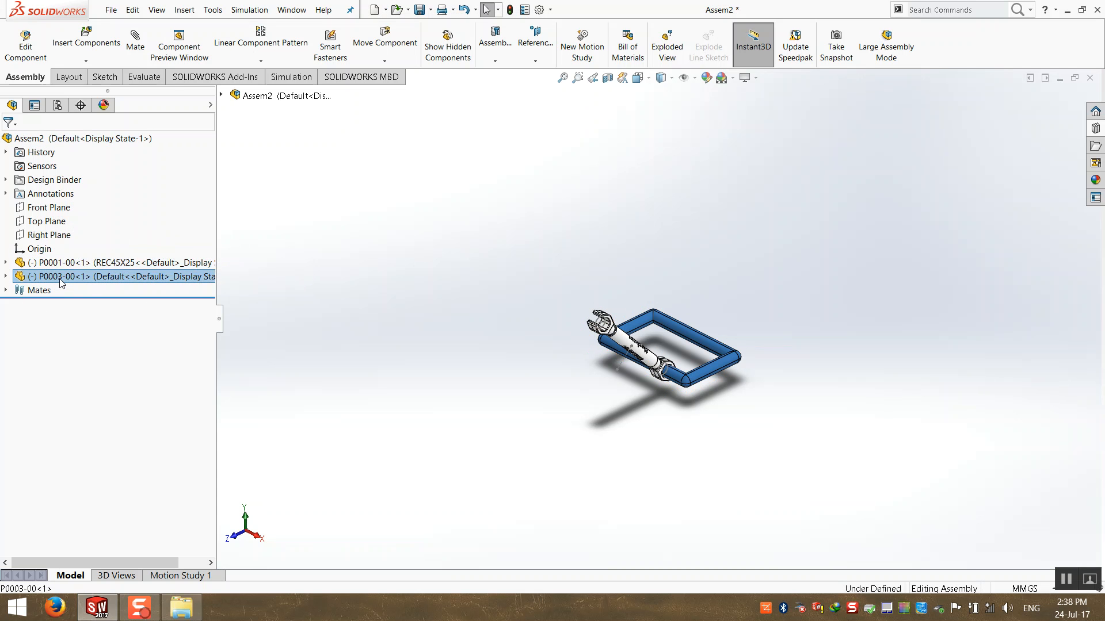
pyautogui.click(414, 361)
pyautogui.scroll(-2, 840, 241)
pyautogui.scroll(4, 845, 248)
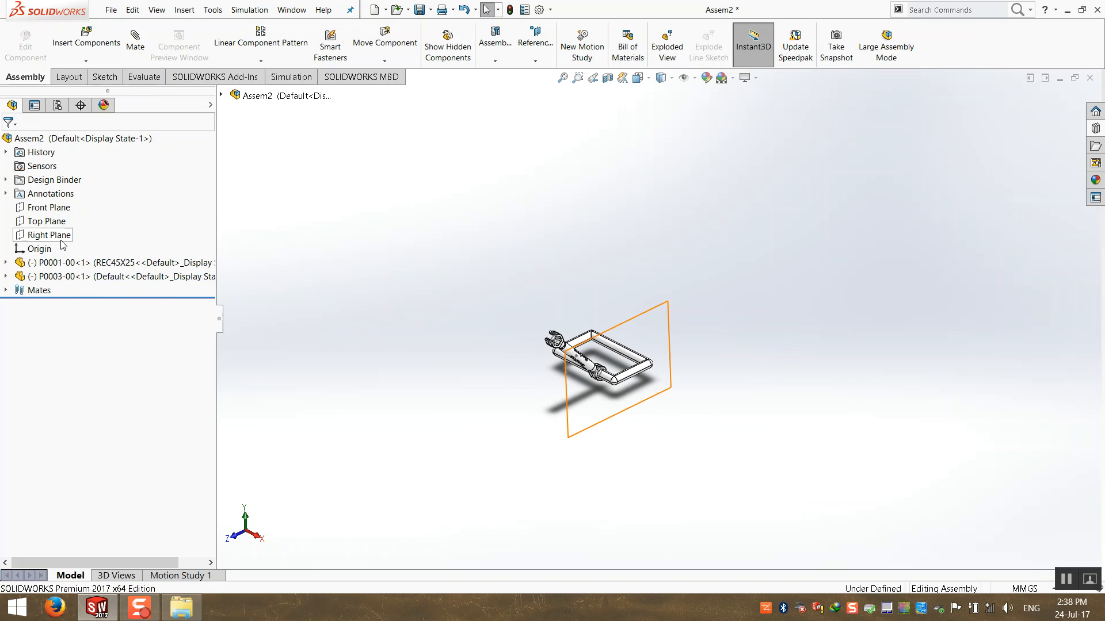
pyautogui.click(6, 264)
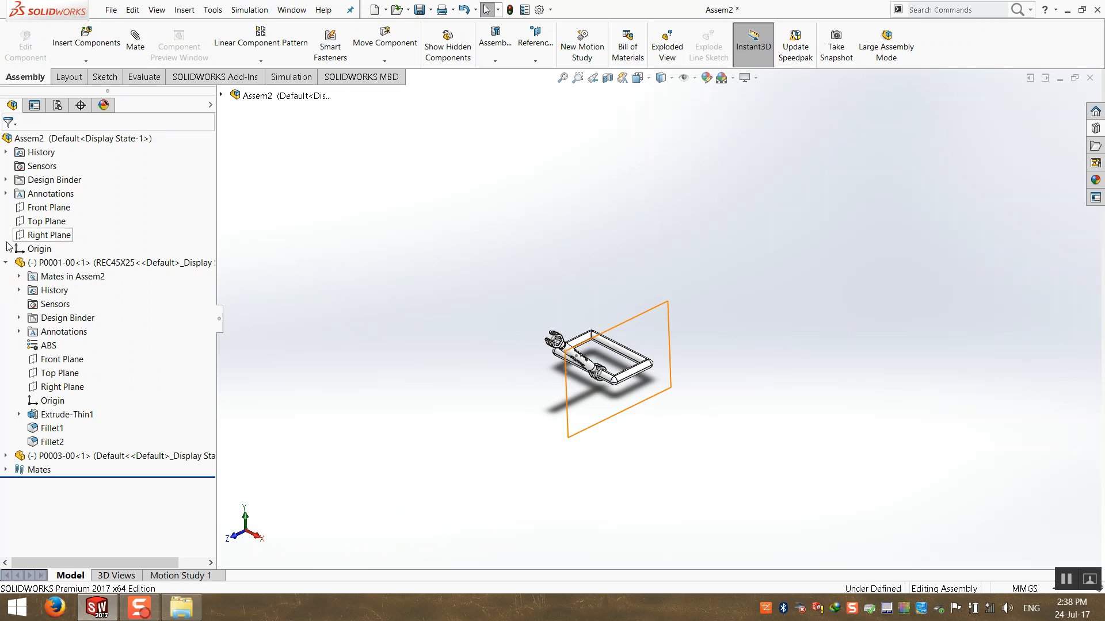
# Select the frame's Right, Front and Top Planes and Origin in the tree to preview them.
pyautogui.click(58, 387)
pyautogui.click(297, 406)
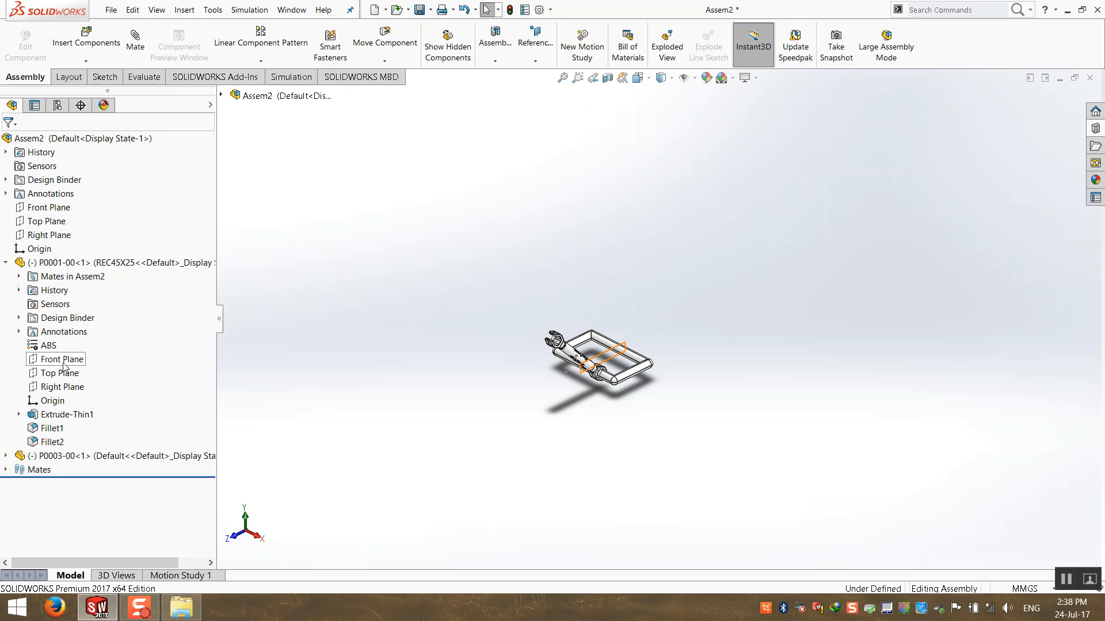
pyautogui.click(61, 359)
pyautogui.click(58, 374)
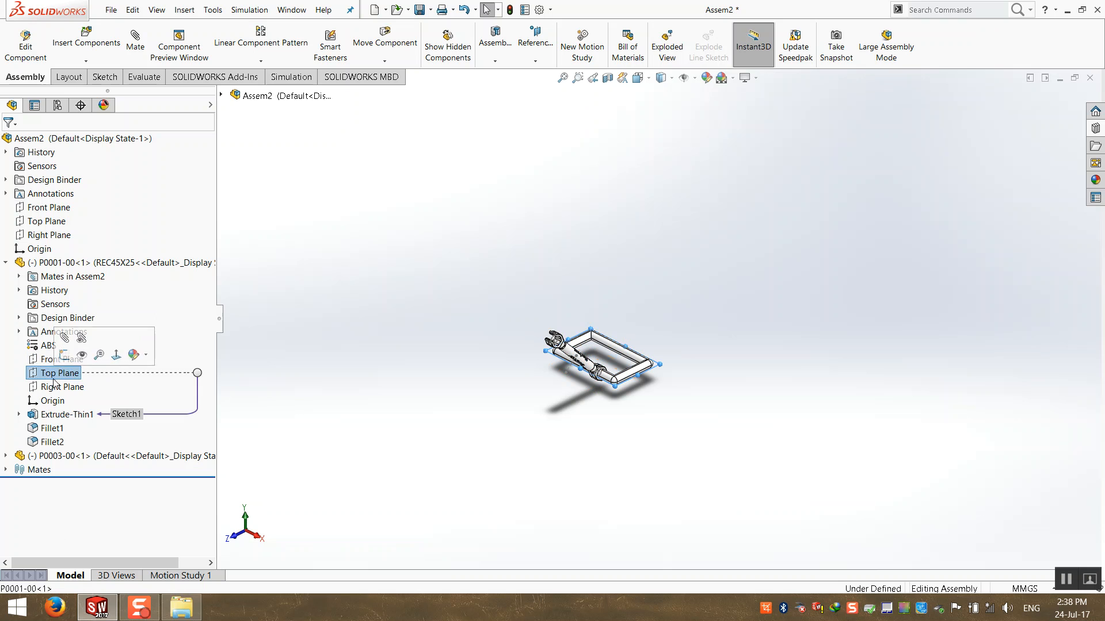
pyautogui.click(52, 400)
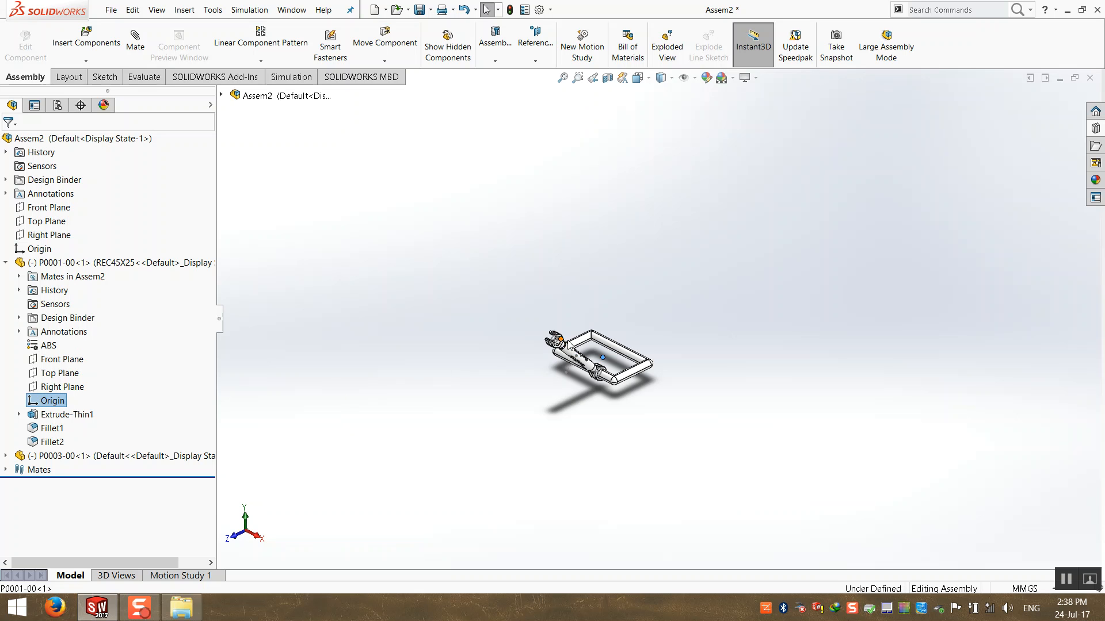
pyautogui.click(454, 313)
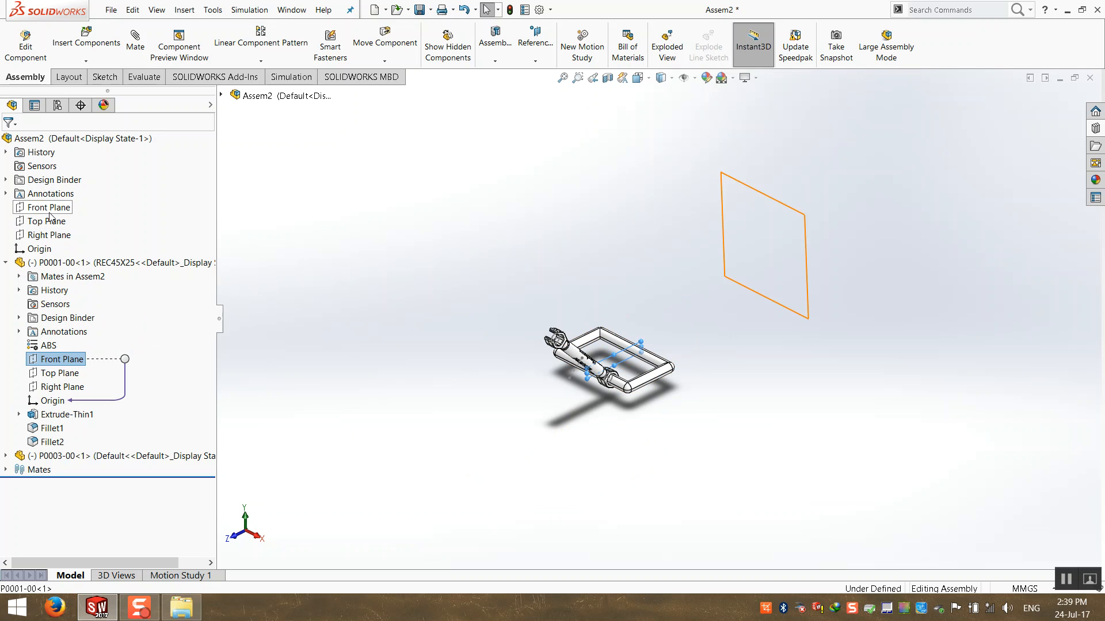
pyautogui.keyDown('shift'); pyautogui.click(50, 236); pyautogui.keyUp('shift')
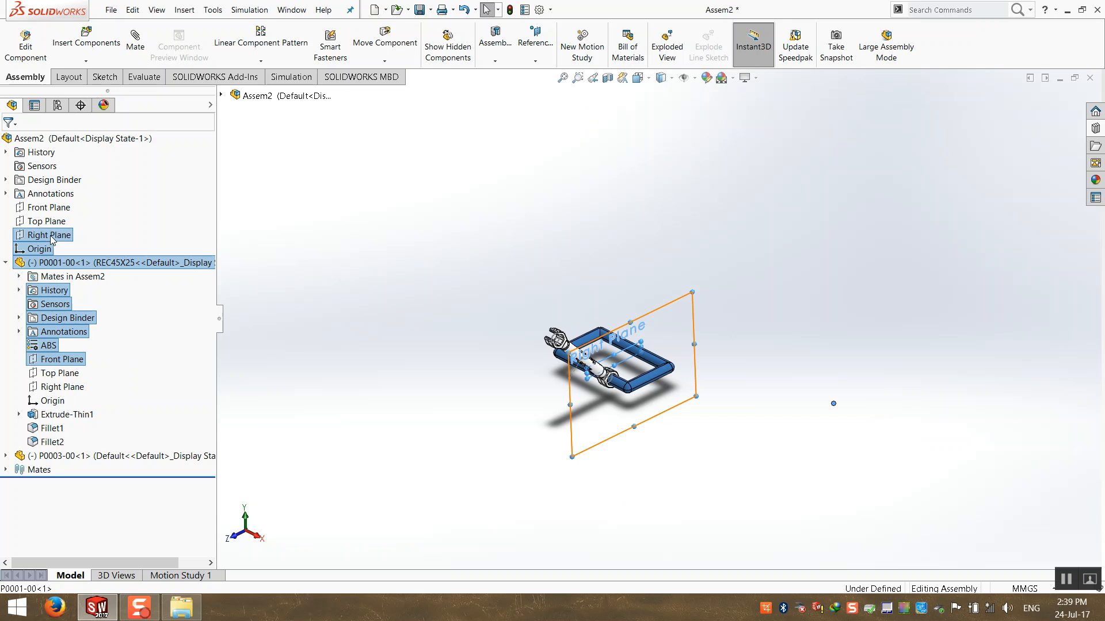
# Orbit, switch to the isometric view with Ctrl+7, and start the Mate tool.
pyautogui.moveTo(417, 319); pyautogui.dragTo(436, 446, button='middle')
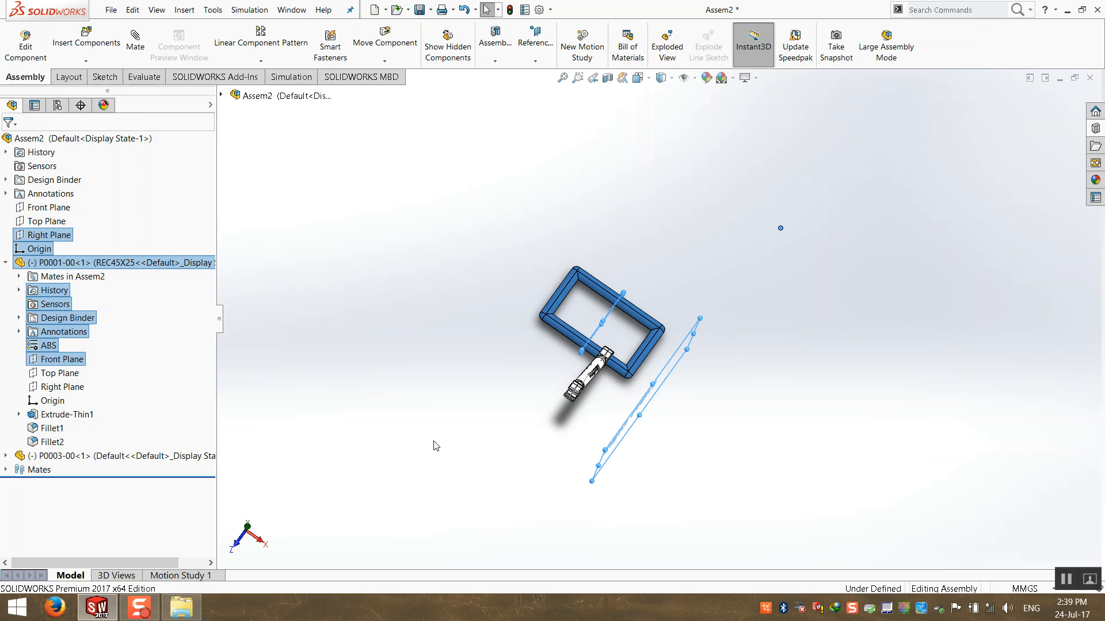
pyautogui.hotkey('ctrl', '7')
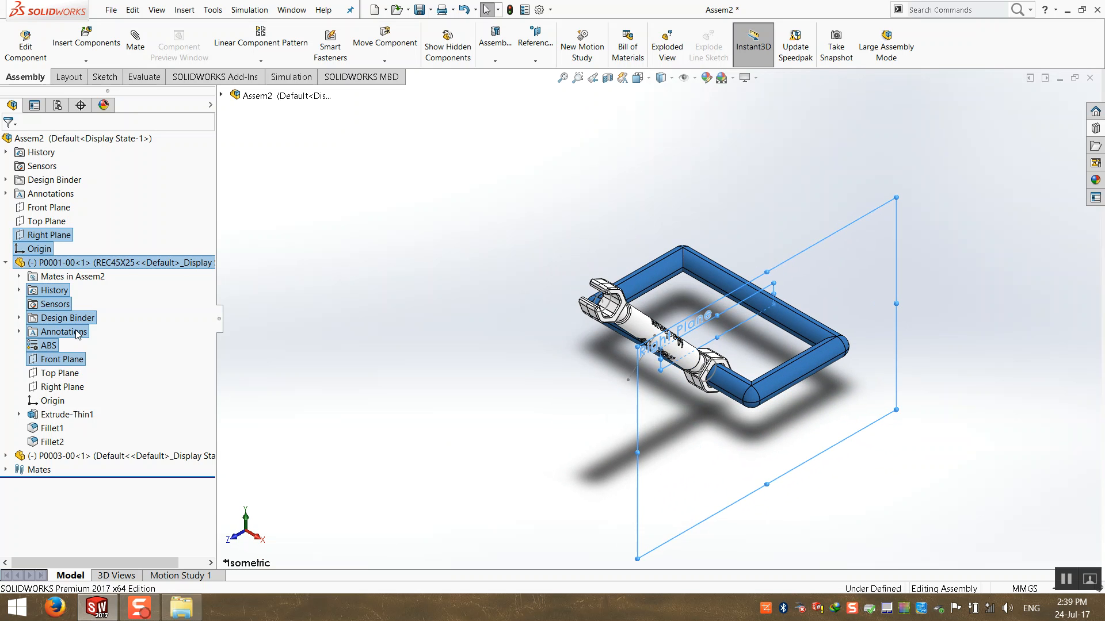
pyautogui.click(239, 273)
pyautogui.click(135, 40)
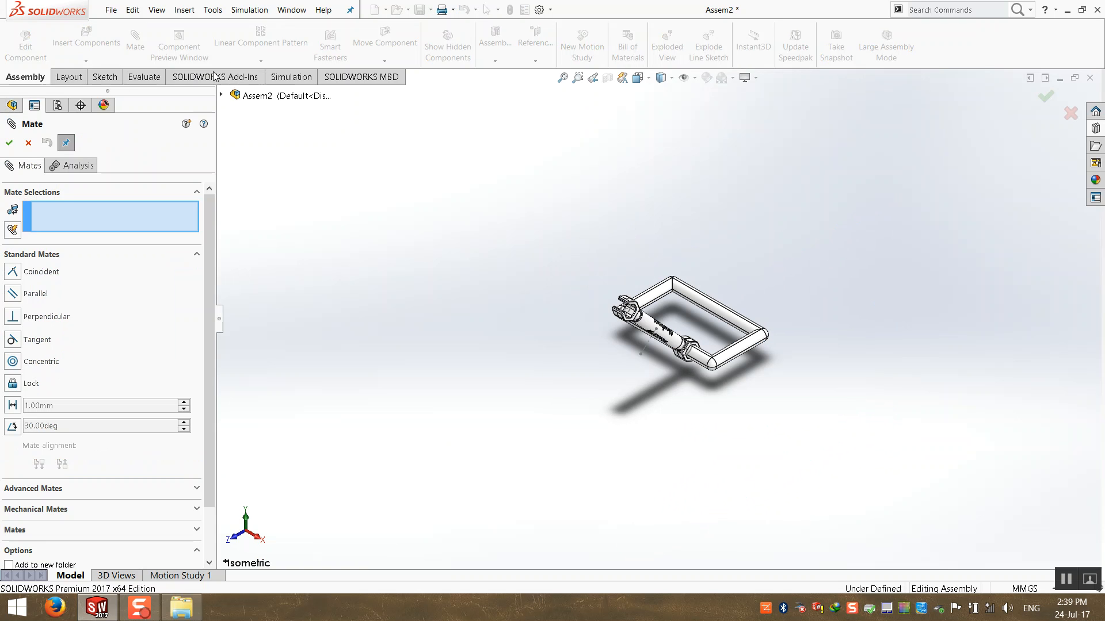
# Mate the assembly's Right Plane coincident with frame P0001-00's Front Plane.
pyautogui.click(222, 95)
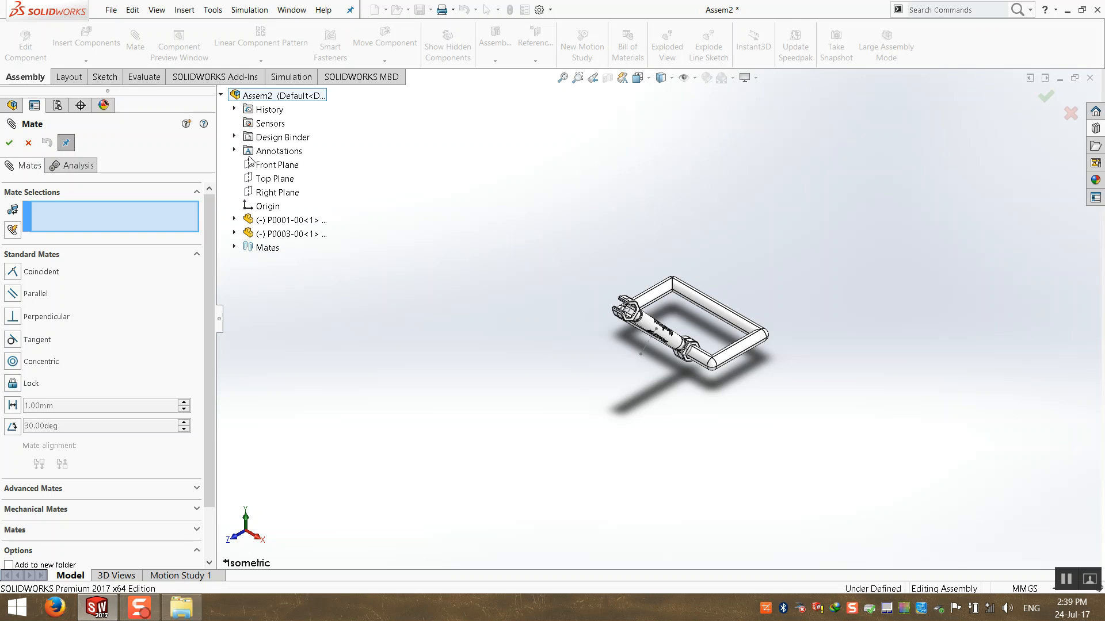
pyautogui.click(284, 195)
pyautogui.moveTo(512, 349)
pyautogui.mouseDown(button='middle')
pyautogui.moveTo(582, 360)
pyautogui.moveTo(529, 361)
pyautogui.mouseUp(button='middle')
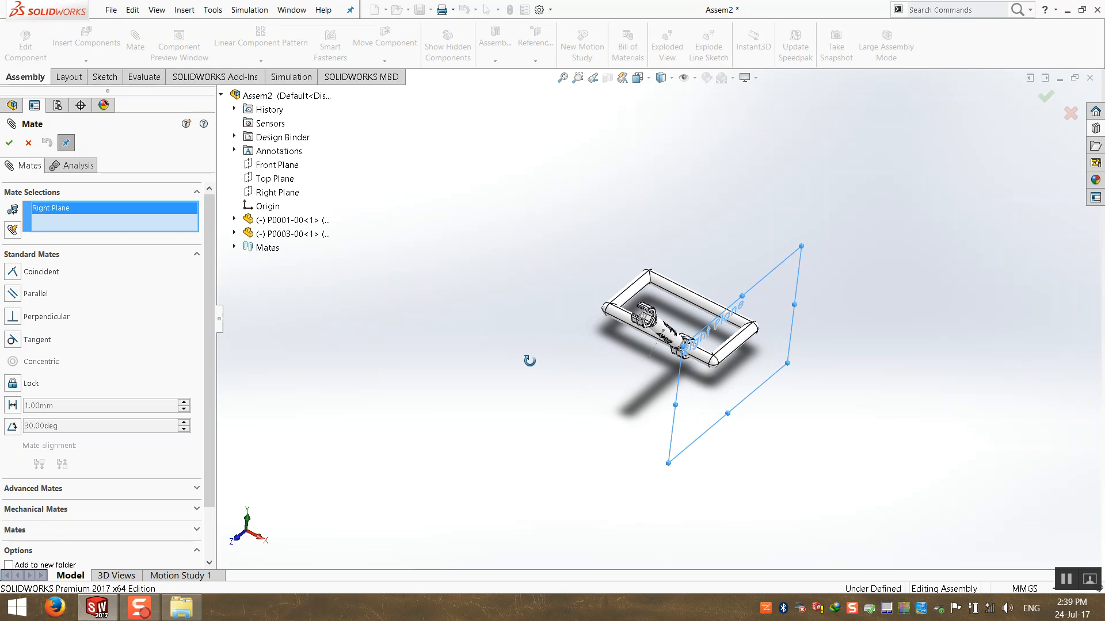
pyautogui.click(235, 220)
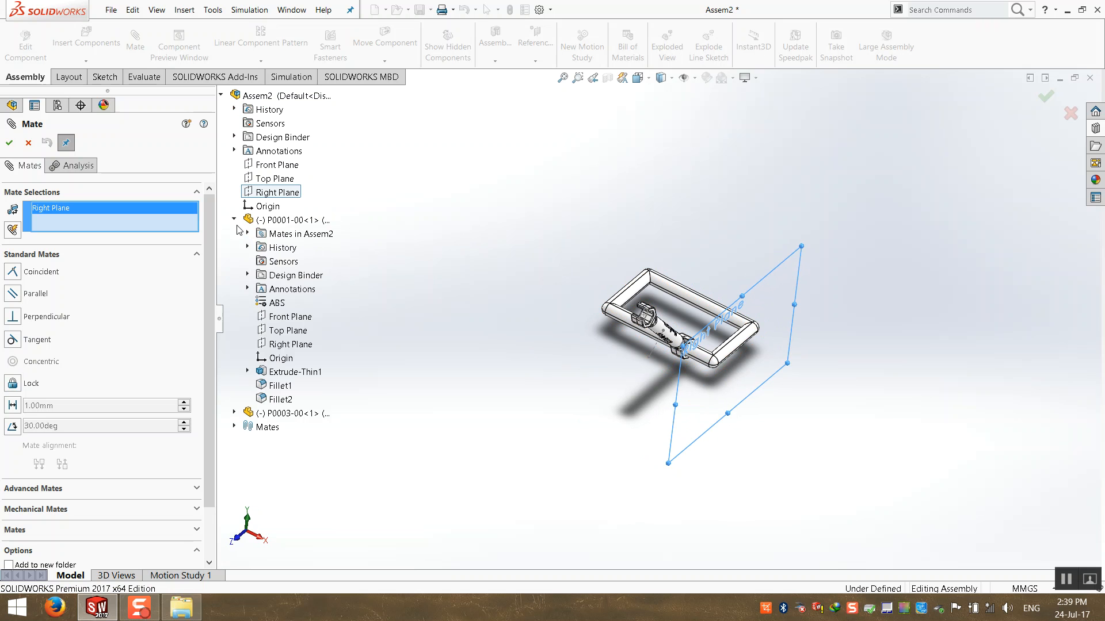
pyautogui.click(292, 317)
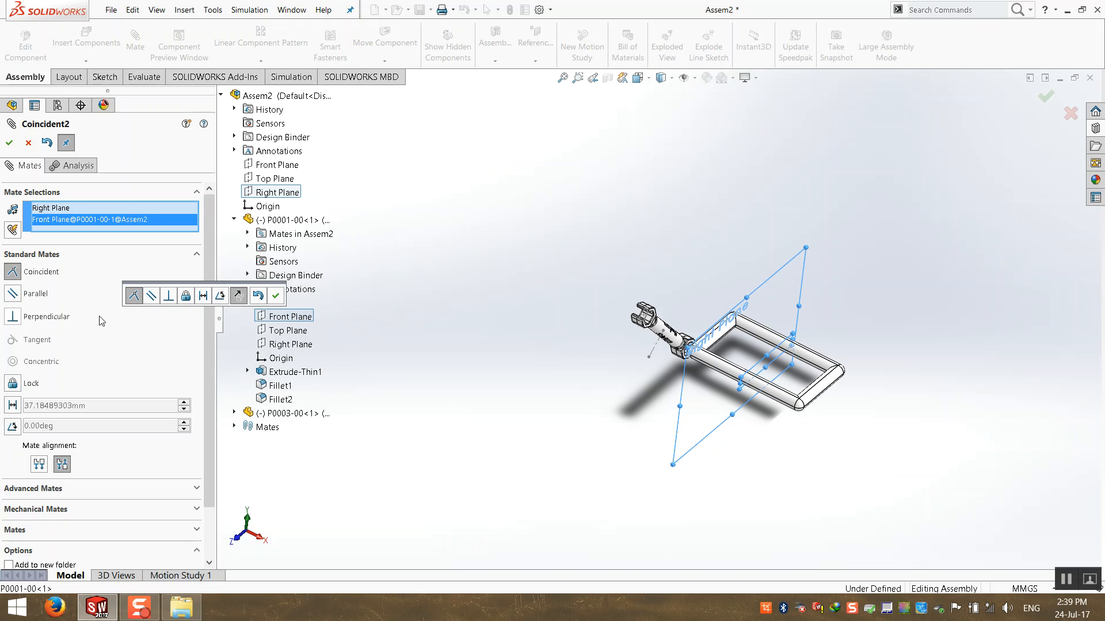
pyautogui.click(9, 142)
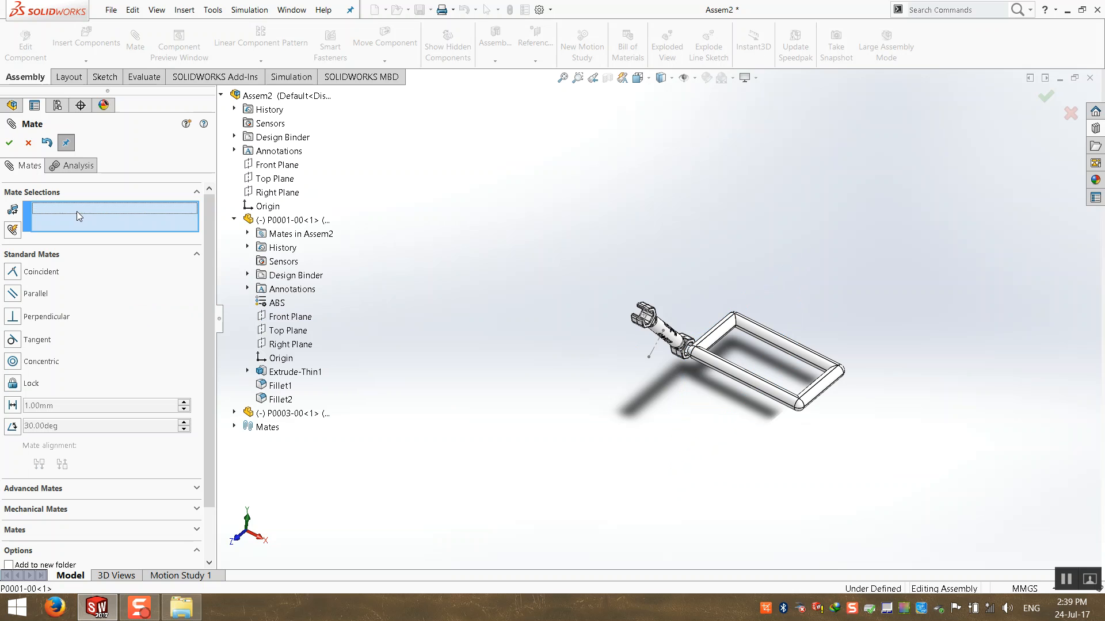
# Mate the assembly's Front Plane coincident with the frame's Right Plane.
pyautogui.click(272, 165)
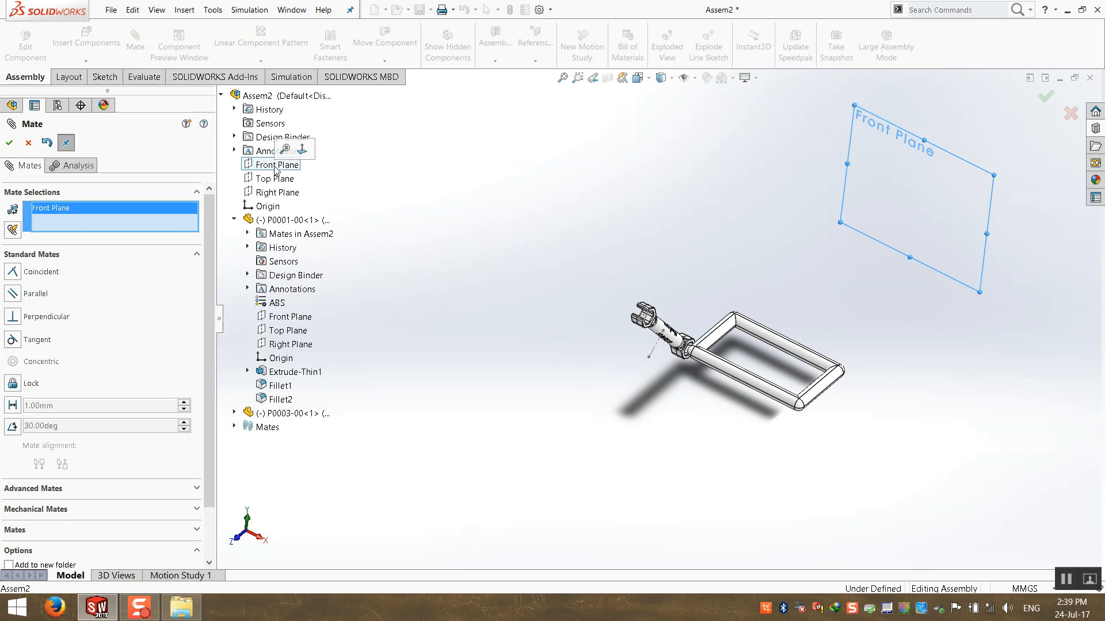
pyautogui.click(297, 344)
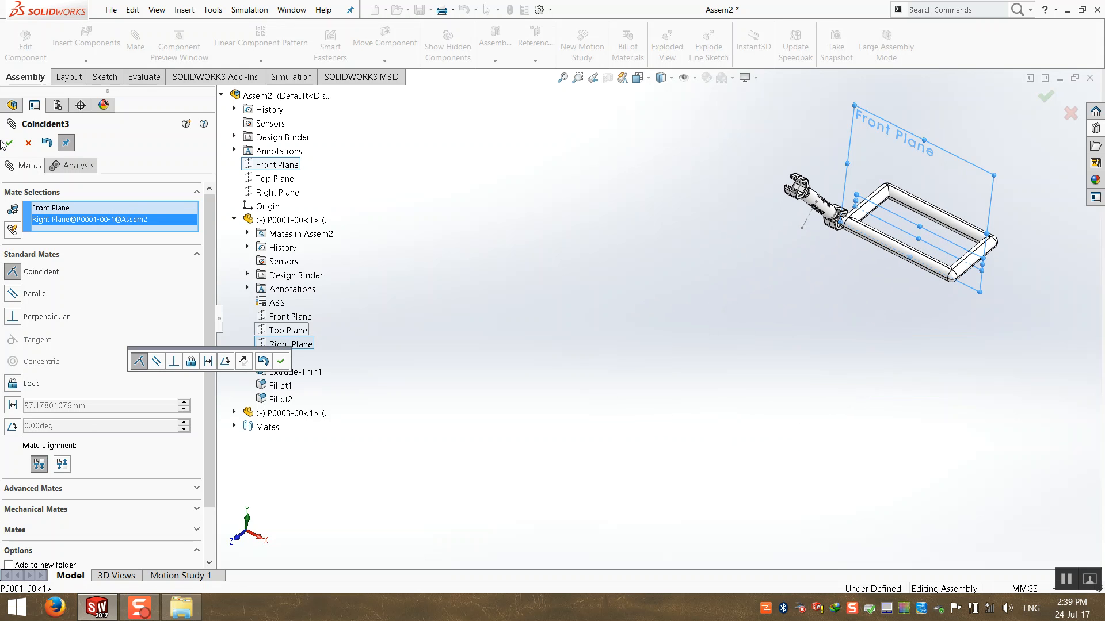
pyautogui.click(281, 361)
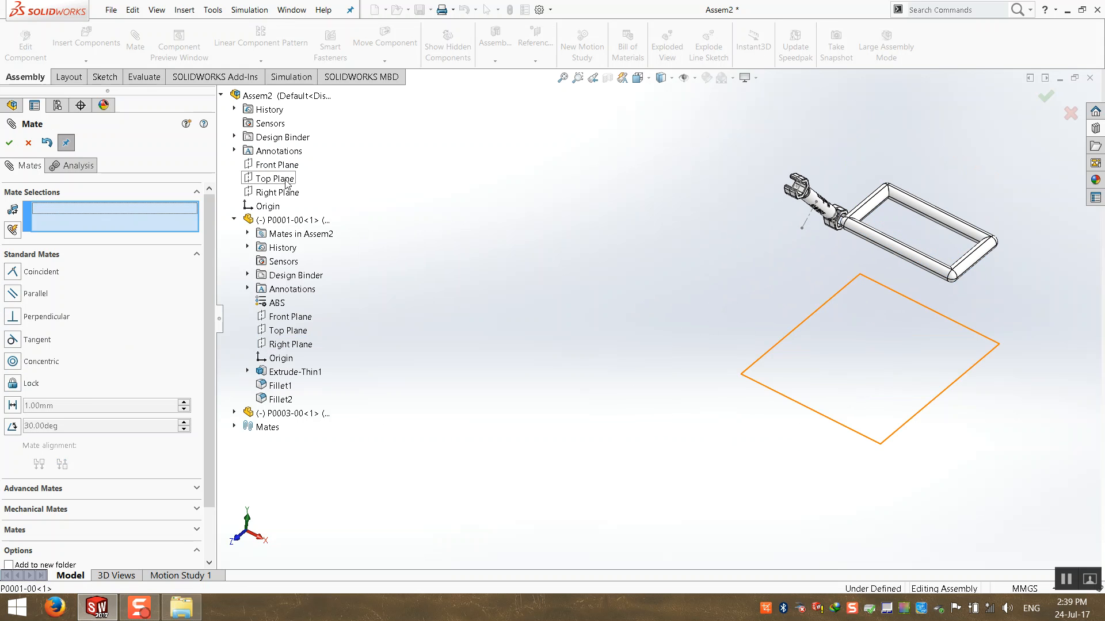
# Mate the assembly's Top Plane coincident with the frame's Top Plane and close the Mate tool.
pyautogui.click(275, 179)
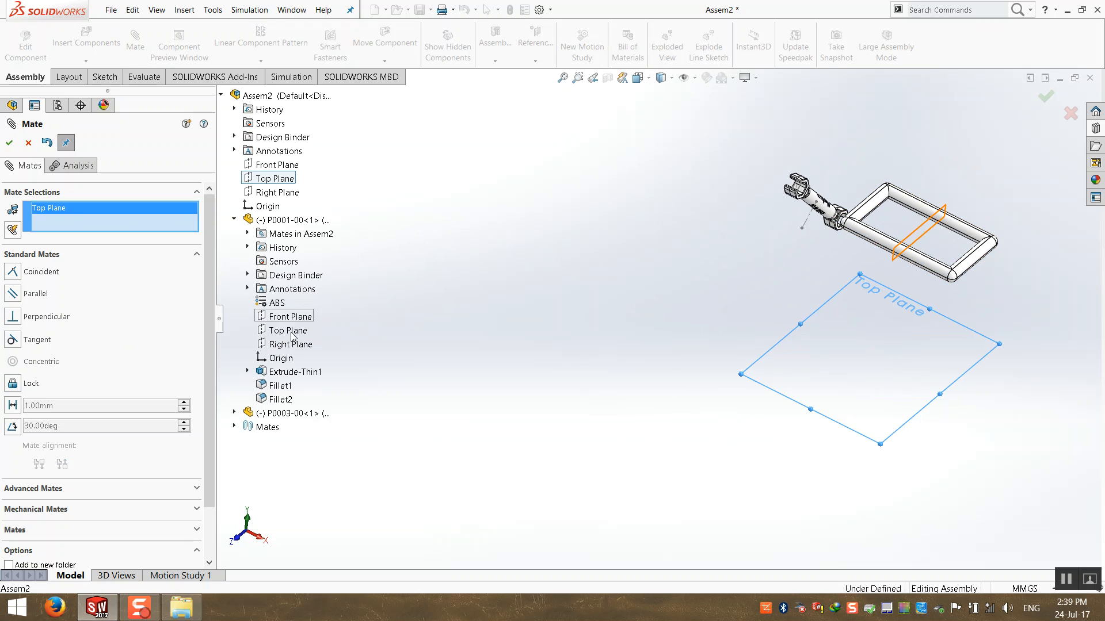
pyautogui.click(292, 330)
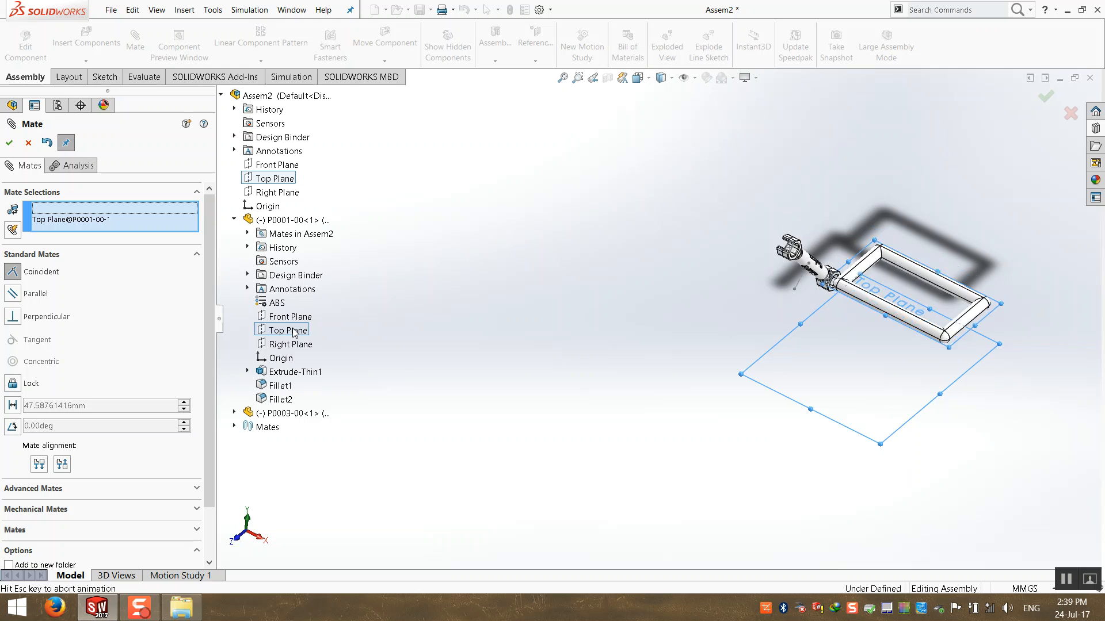
pyautogui.click(11, 144)
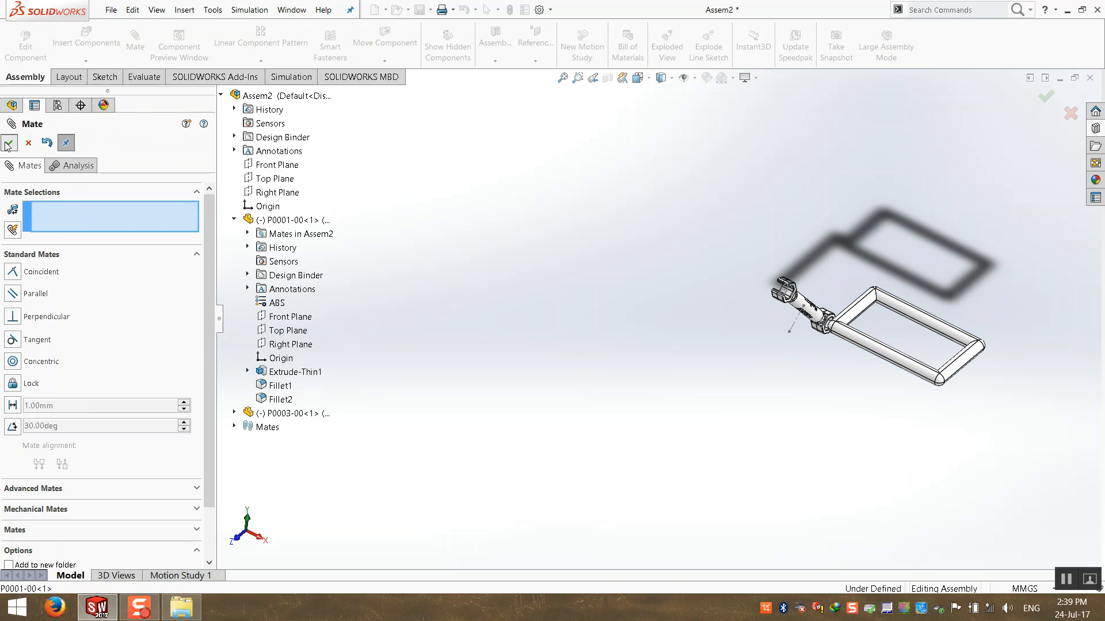
pyautogui.click(10, 144)
pyautogui.click(6, 263)
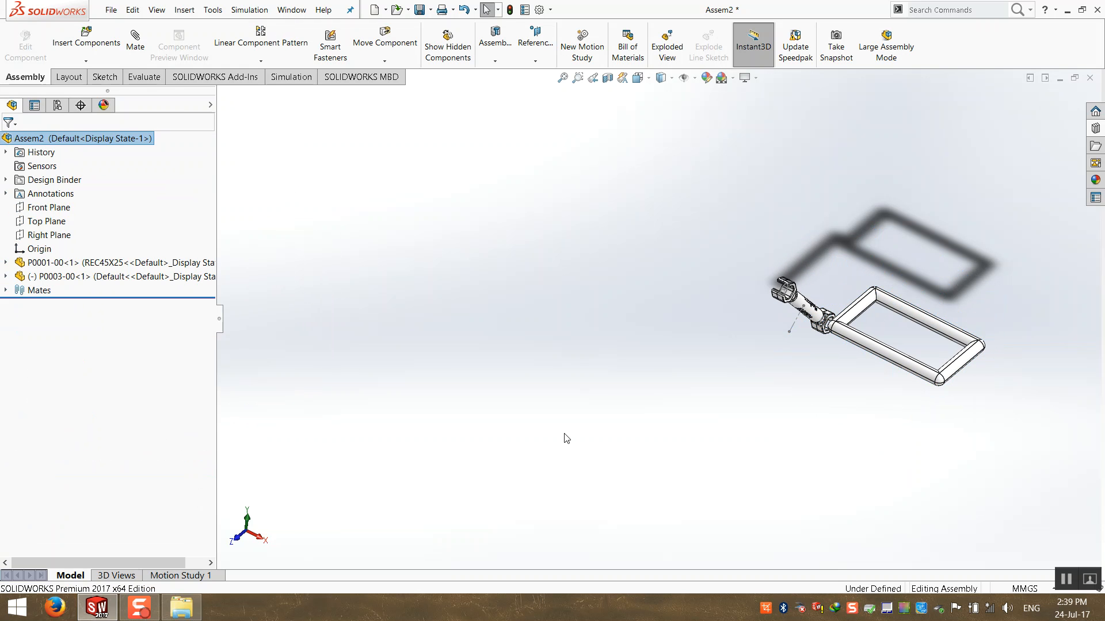
# Zoom to fit and try dragging frame P0001-00, confirming it no longer moves.
pyautogui.click(6, 290)
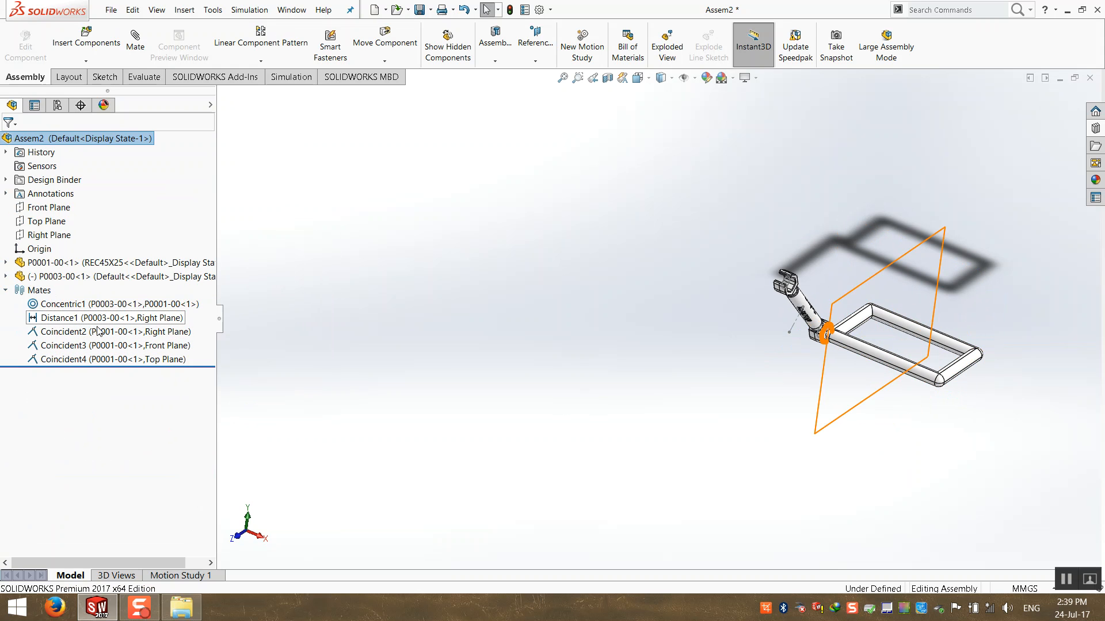
pyautogui.press('f')
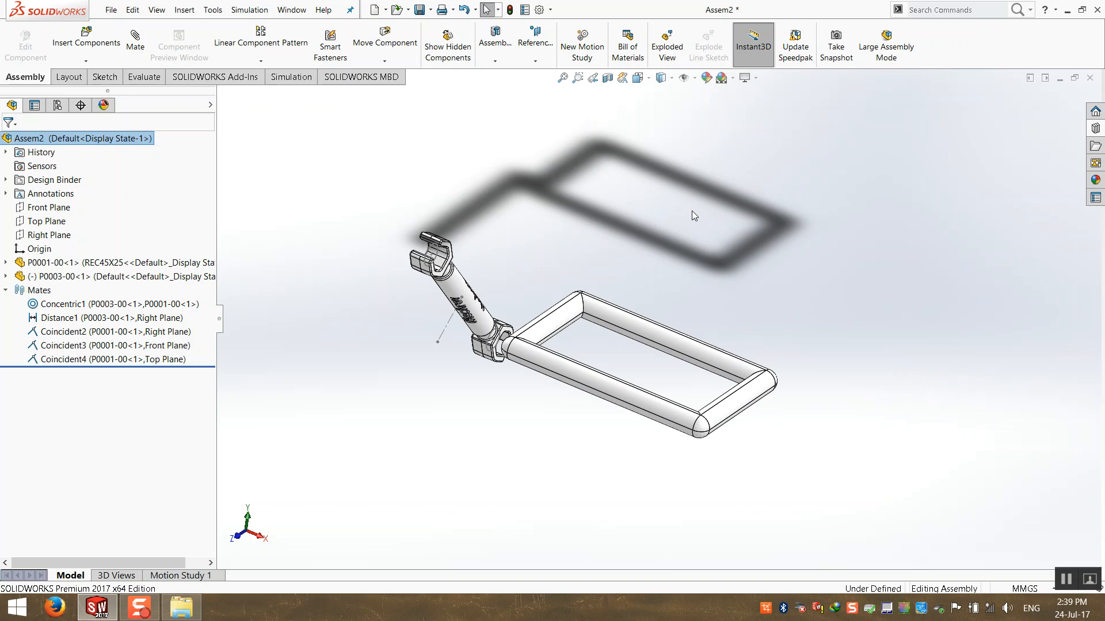
pyautogui.click(563, 79)
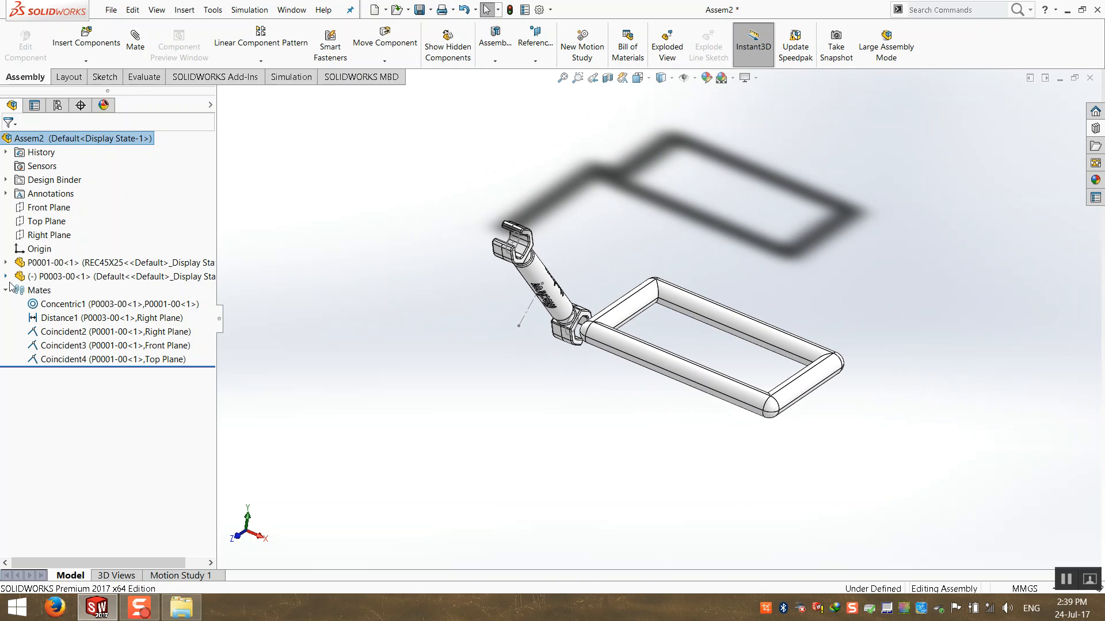
pyautogui.click(6, 292)
pyautogui.rightClick(86, 262)
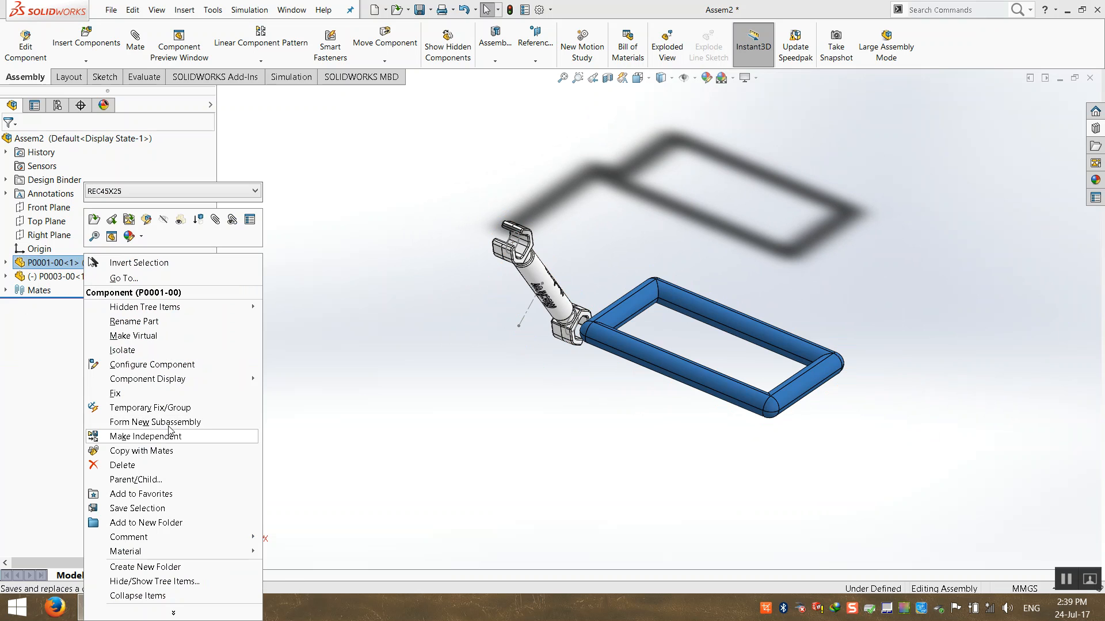
pyautogui.click(341, 430)
pyautogui.click(724, 371)
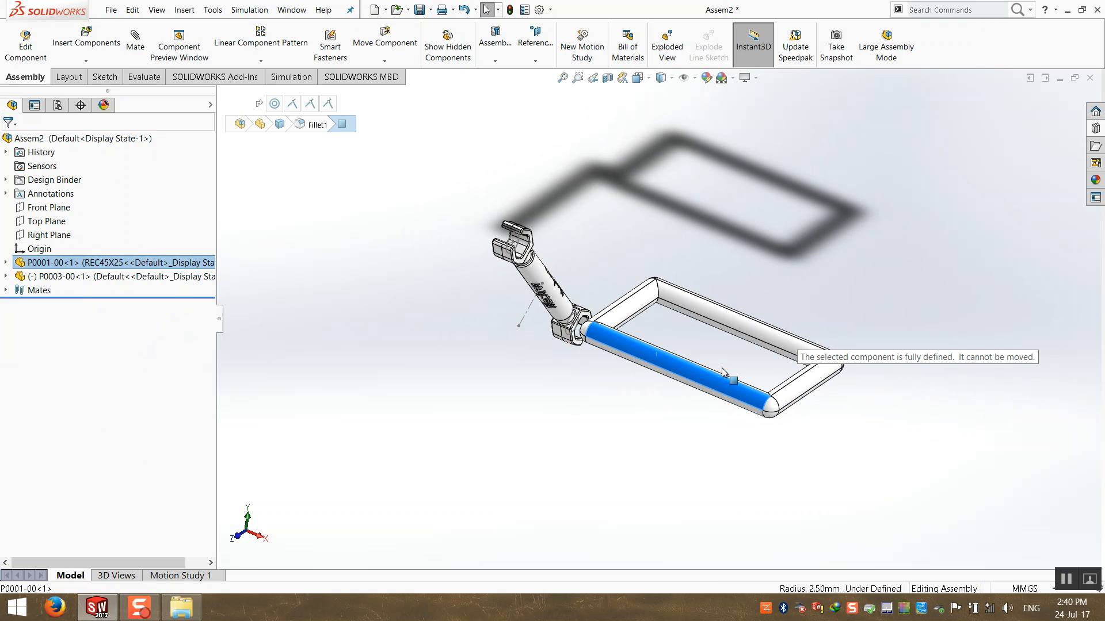
pyautogui.moveTo(723, 371); pyautogui.dragTo(714, 371)
pyautogui.click(2, 311)
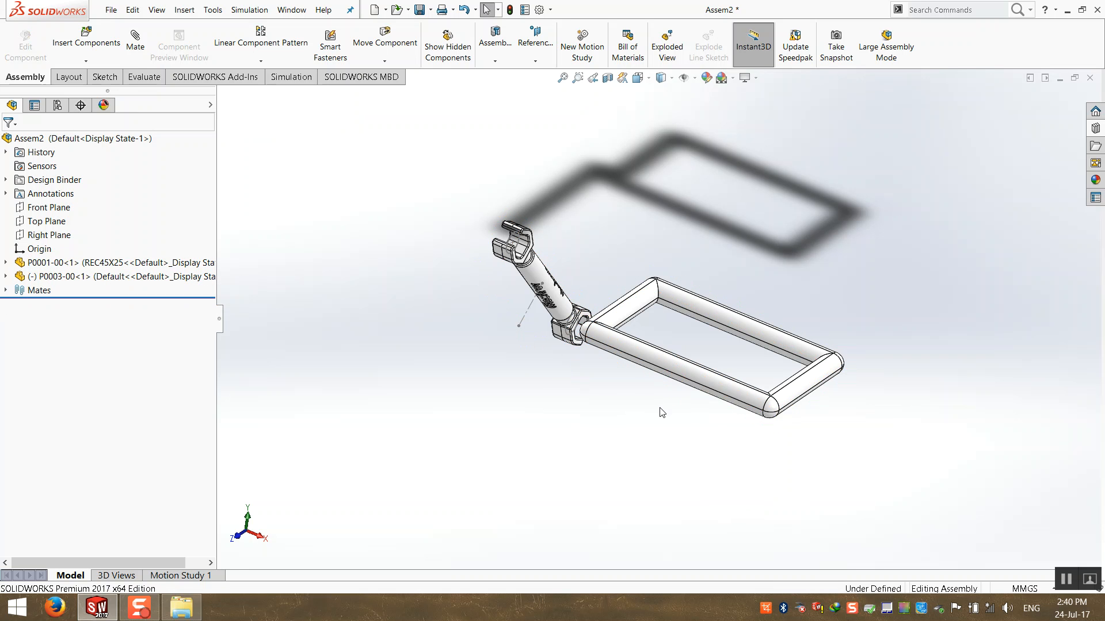
# Swing wrench P0003-00 sideways around its joint on the frame.
pyautogui.keyDown('ctrl'); pyautogui.moveTo(830, 409); pyautogui.dragTo(795, 391, button='middle'); pyautogui.keyUp('ctrl')
pyautogui.moveTo(501, 256); pyautogui.dragTo(488, 313)
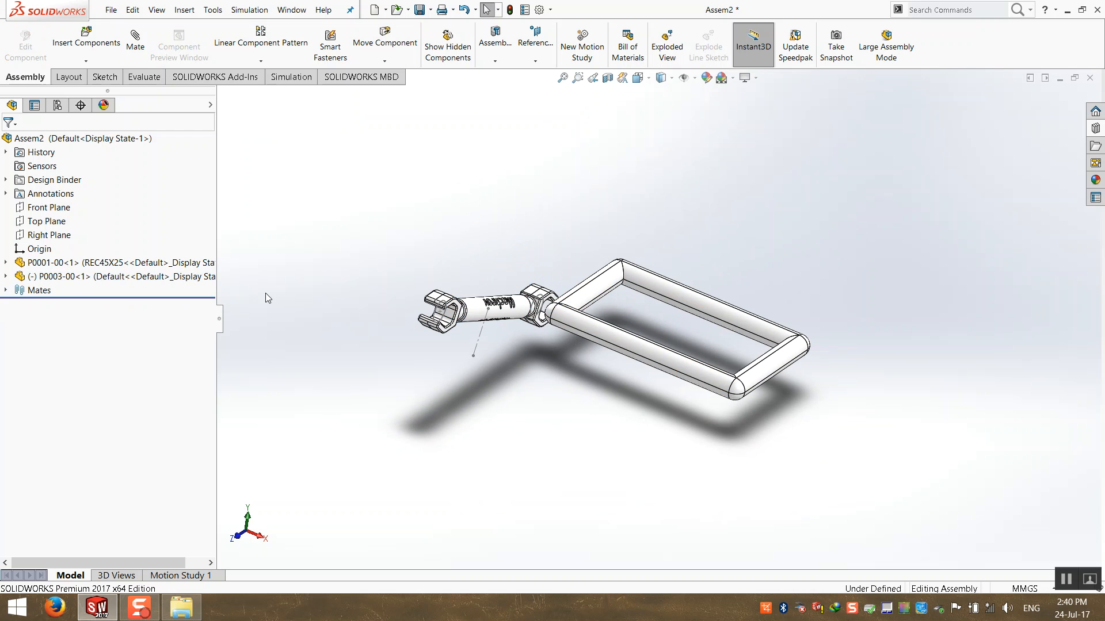
pyautogui.click(5, 290)
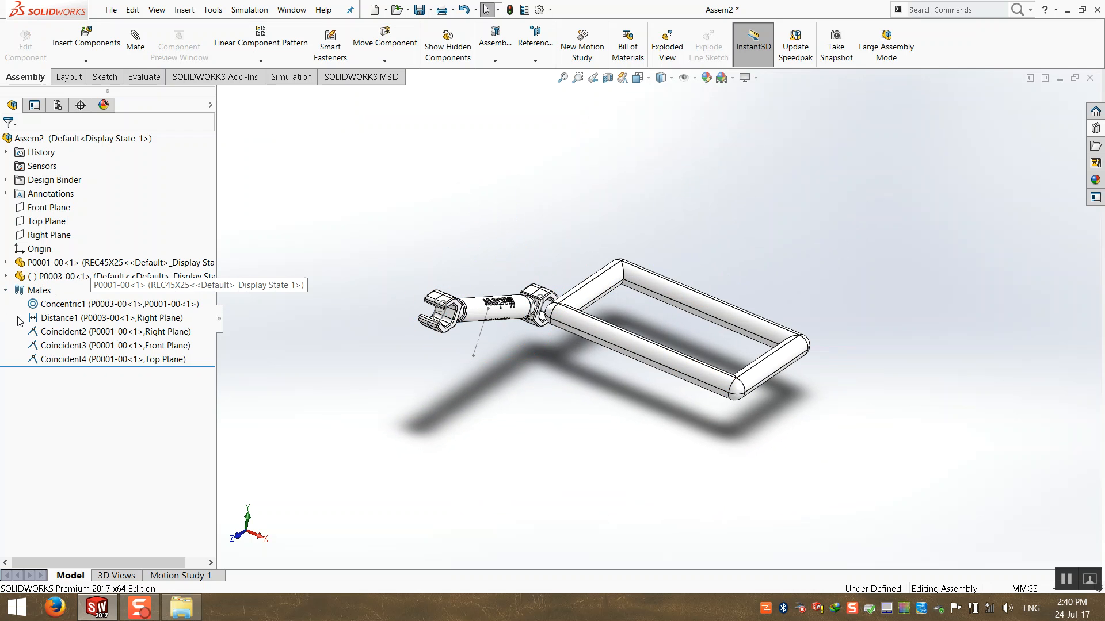
# Change the Distance1 mate value from 25 to 10.
pyautogui.click(70, 318)
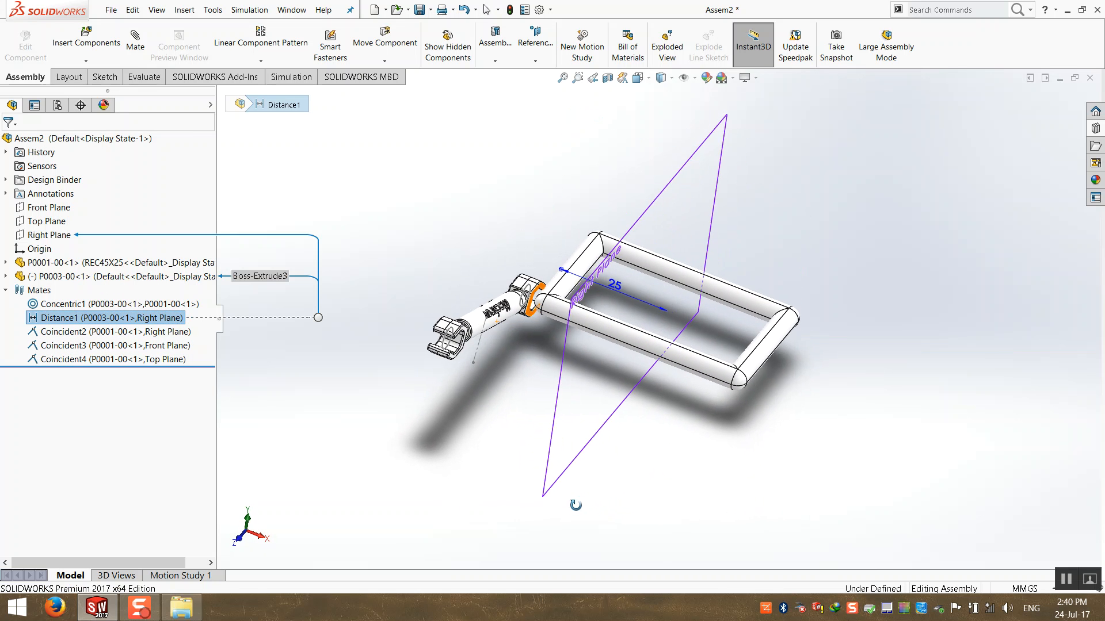
pyautogui.doubleClick(621, 287)
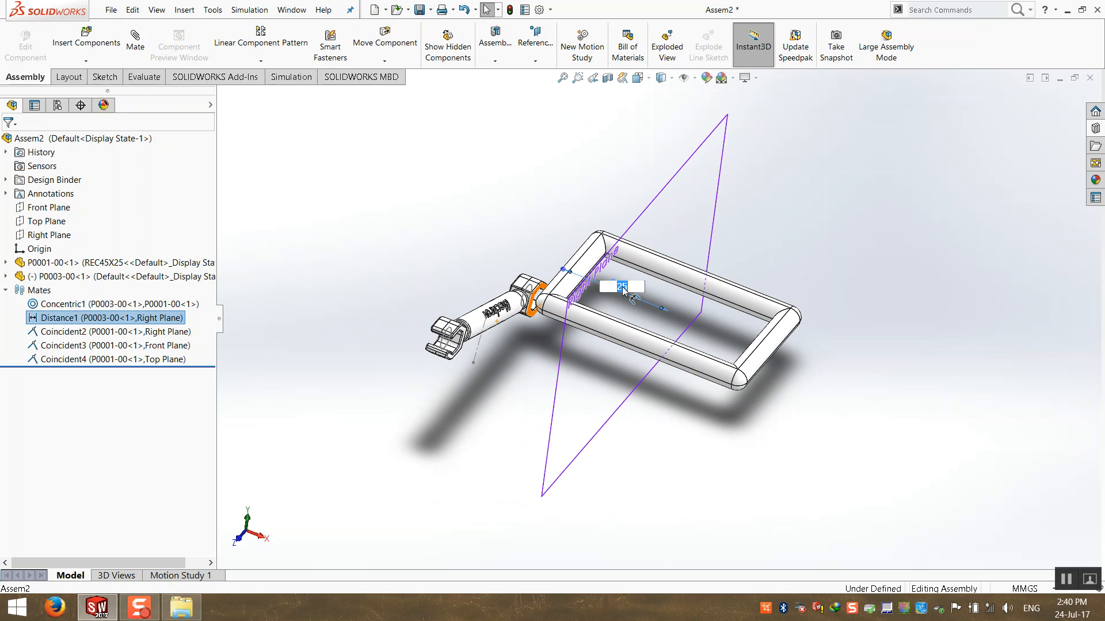
pyautogui.write('10')
pyautogui.press('Return')
pyautogui.click(418, 233)
# Swing the wrench link about its axis to point outward at the new position.
pyautogui.moveTo(418, 233); pyautogui.dragTo(506, 369, button='middle')
pyautogui.moveTo(525, 397); pyautogui.dragTo(613, 240)
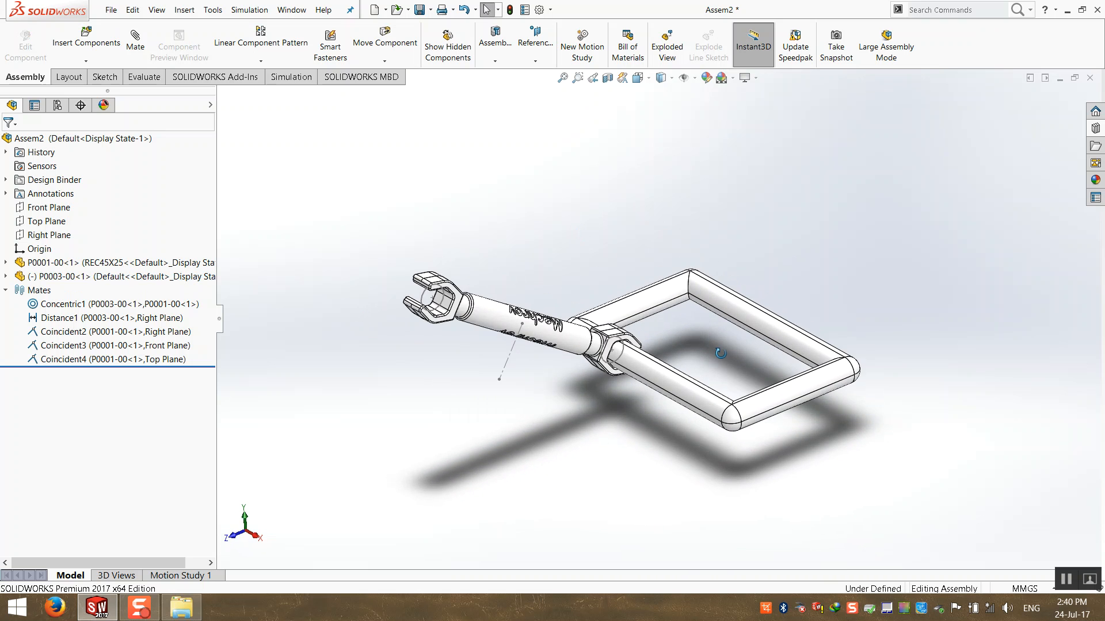
pyautogui.moveTo(720, 353); pyautogui.dragTo(742, 322)
# Show the assembly's Right Plane, orbit to inspect it, then open the Linear Component Pattern dropdown.
pyautogui.click(49, 235)
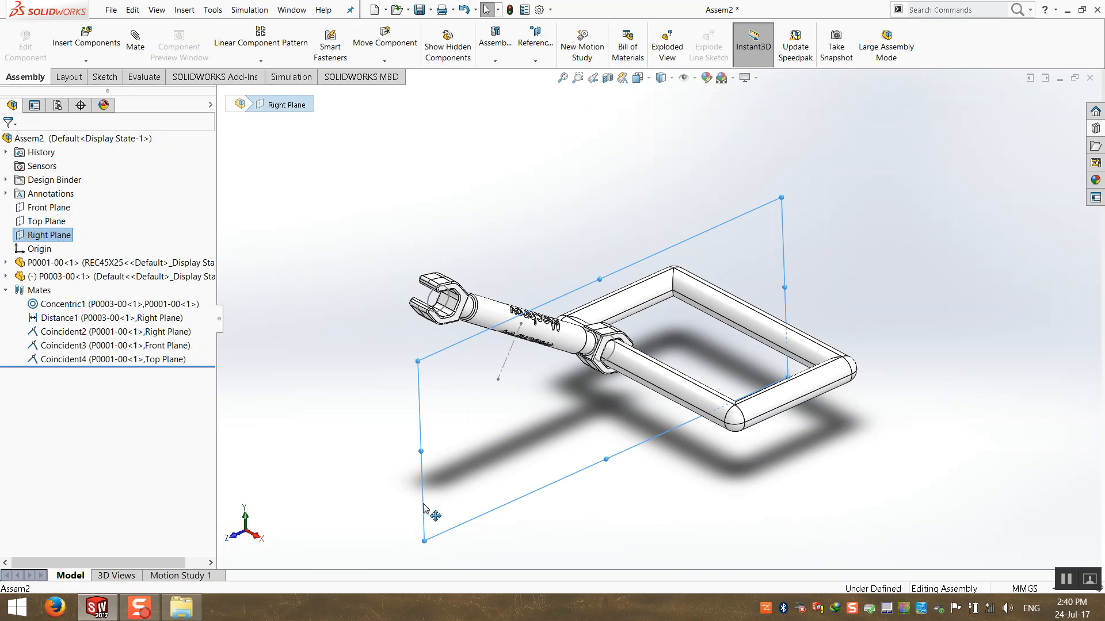
pyautogui.moveTo(412, 515); pyautogui.dragTo(464, 509, button='middle')
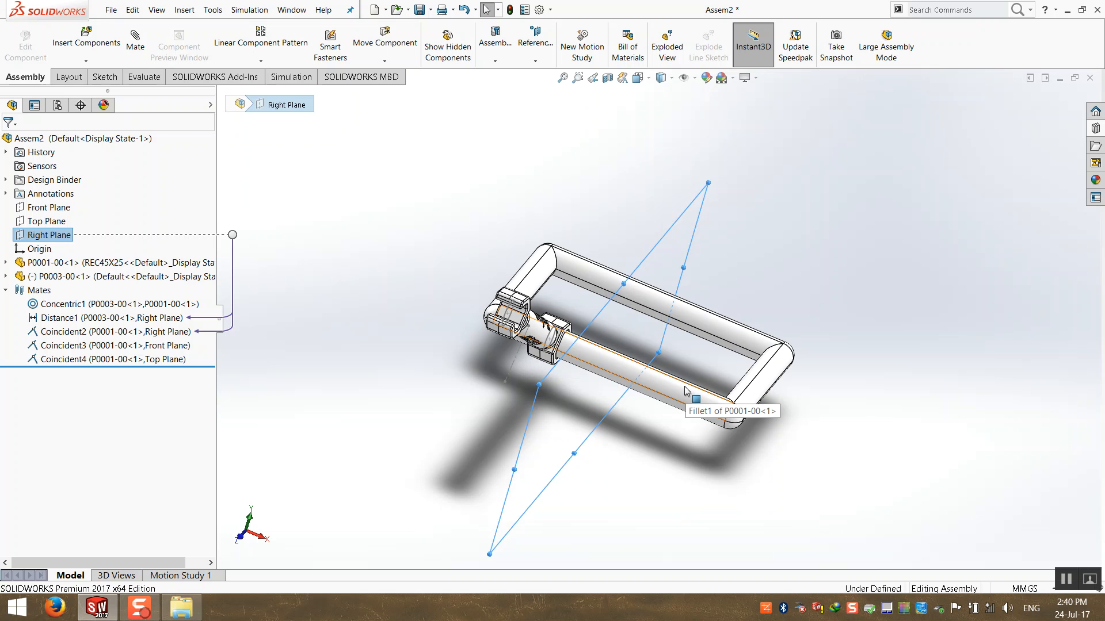
pyautogui.moveTo(623, 408); pyautogui.dragTo(574, 317, button='middle')
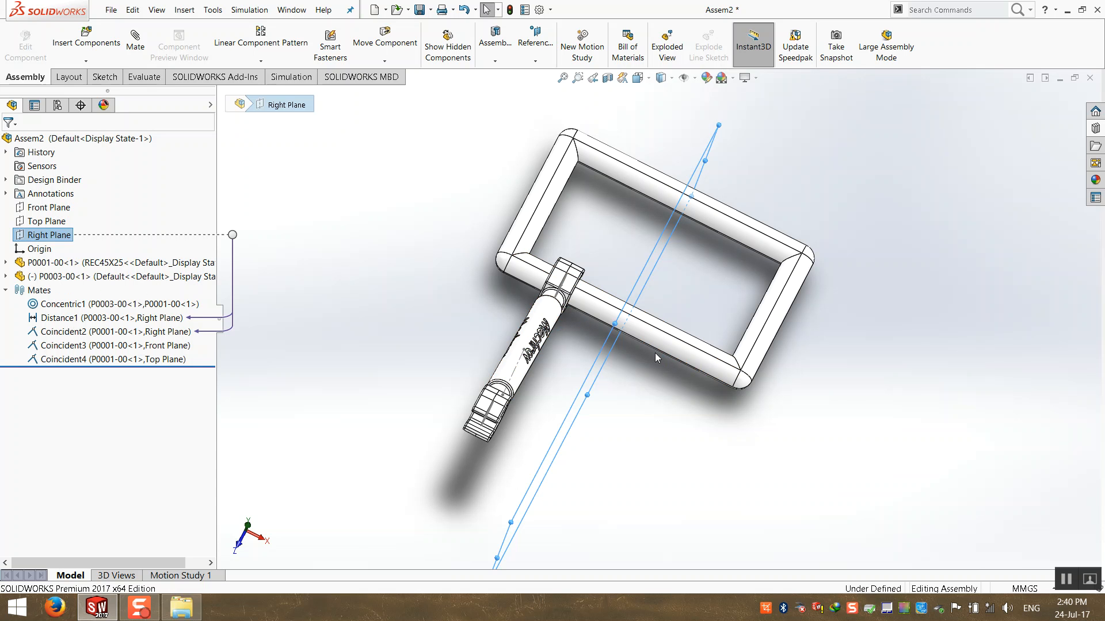
pyautogui.moveTo(635, 367); pyautogui.dragTo(498, 218, button='middle')
pyautogui.click(393, 163)
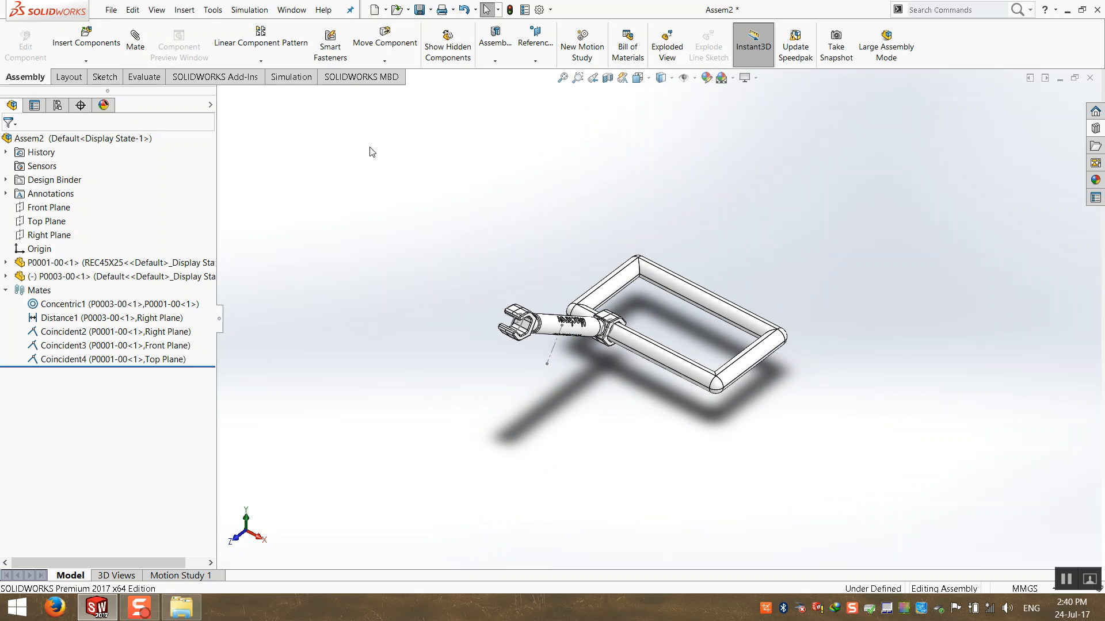
pyautogui.click(241, 65)
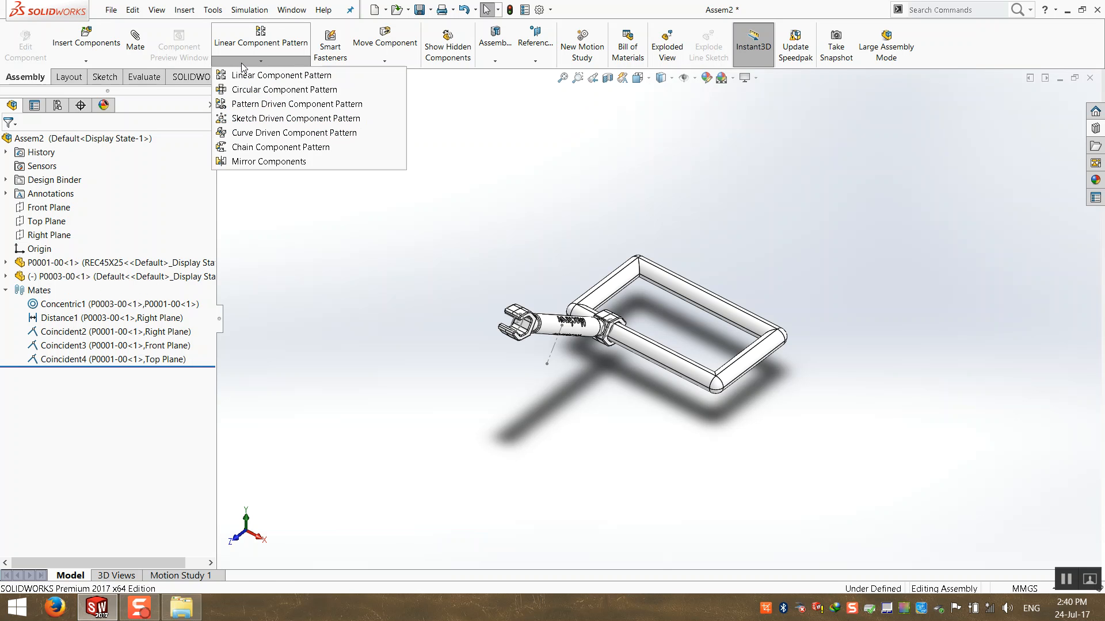
# Mirror wrench P0003-00<1> about the assembly's Right Plane to create a second wrench.
pyautogui.click(235, 165)
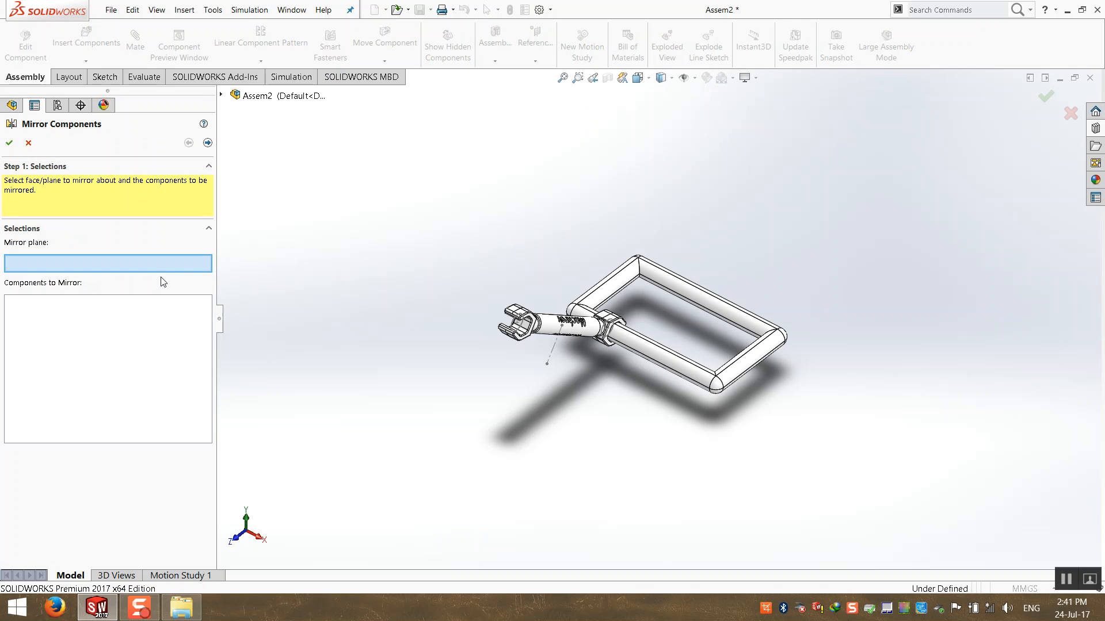
pyautogui.click(222, 95)
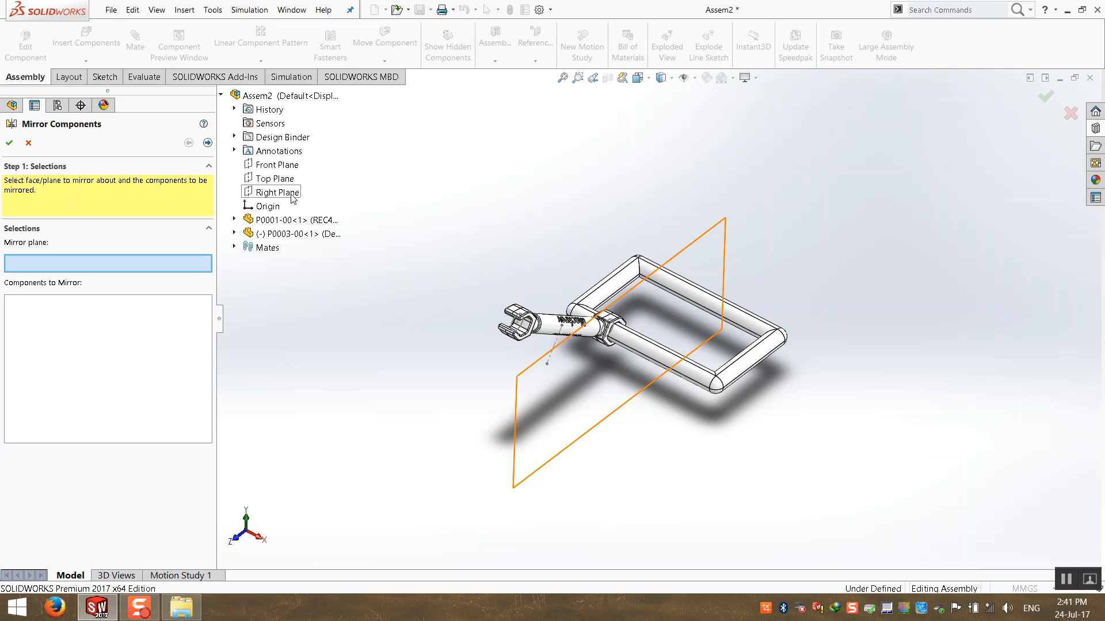
pyautogui.click(292, 194)
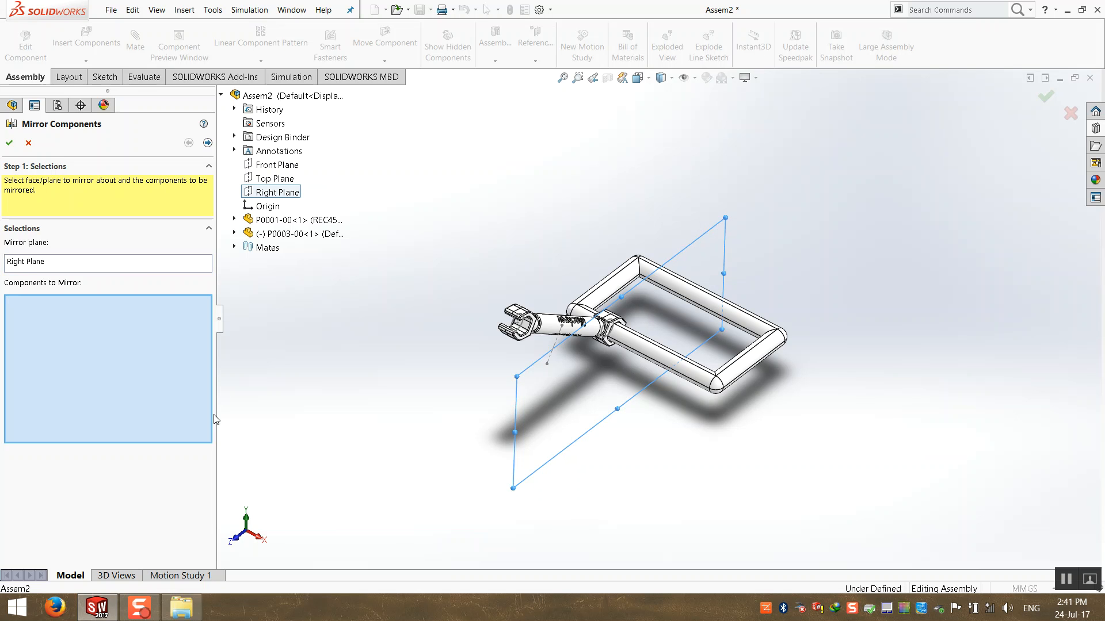
pyautogui.click(561, 326)
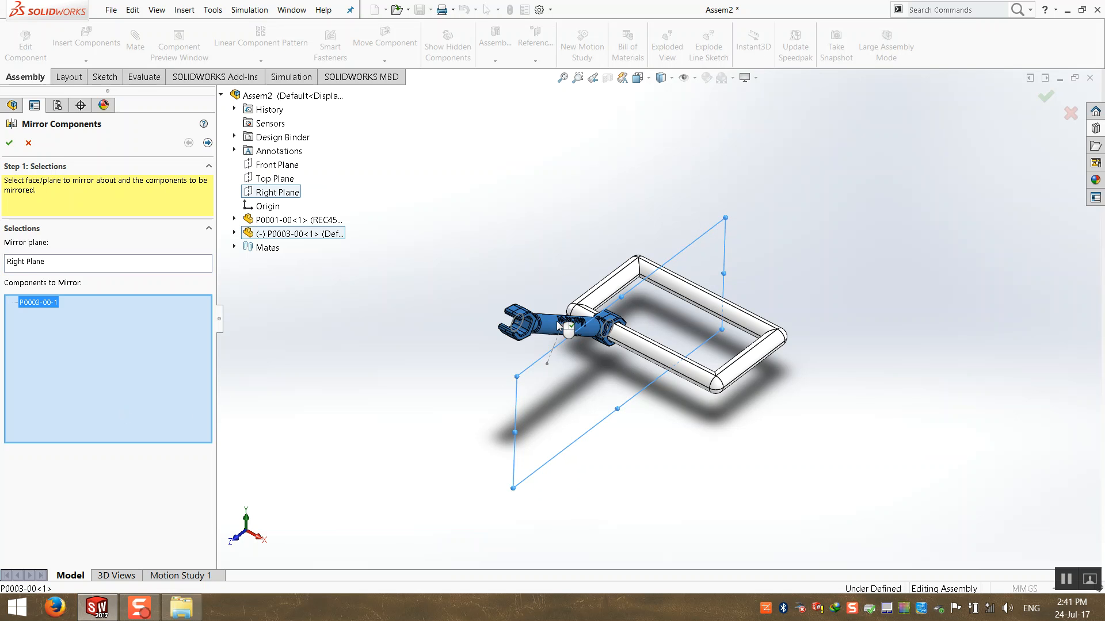
pyautogui.click(9, 142)
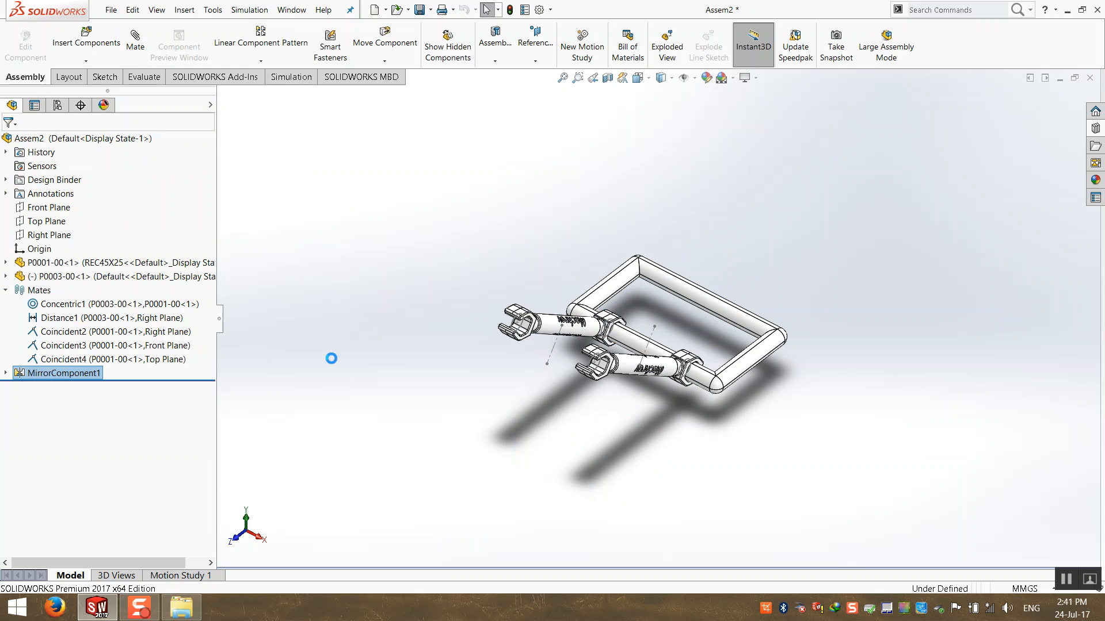
# Swing the left wrench about its pivot to test the mirrored links' motion.
pyautogui.moveTo(367, 394); pyautogui.dragTo(173, 404, button='middle')
pyautogui.click(6, 290)
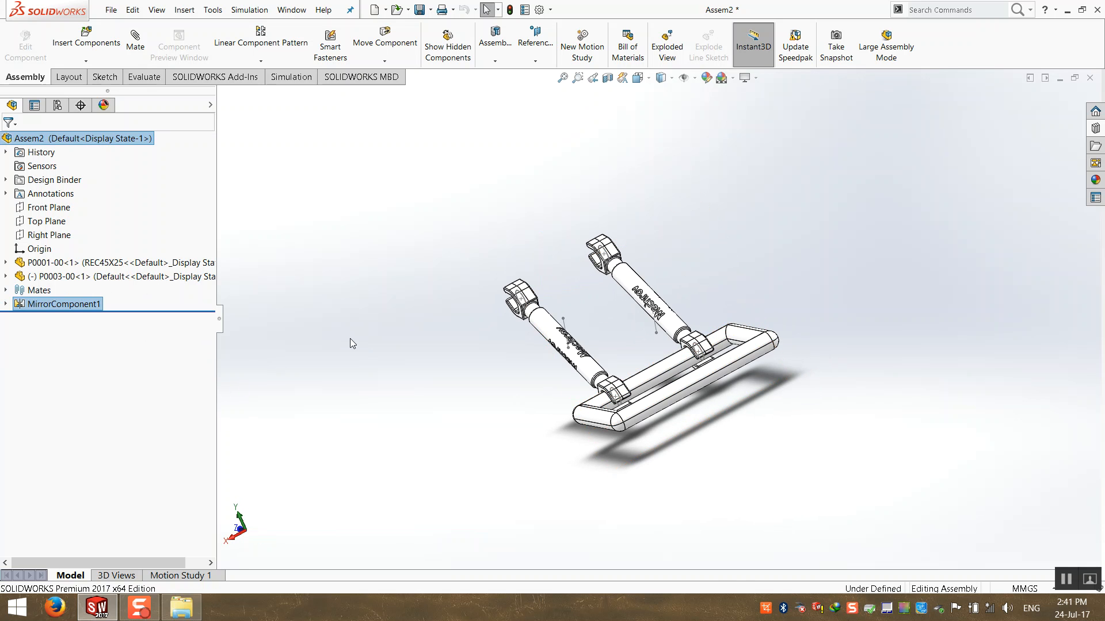
pyautogui.click(540, 340)
pyautogui.moveTo(539, 337); pyautogui.dragTo(474, 377)
pyautogui.moveTo(474, 377); pyautogui.dragTo(598, 371, button='middle')
pyautogui.click(686, 350)
pyautogui.scroll(-2, 685, 350)
# Swing the first wrench up and down about its pivot on the frame tube.
pyautogui.moveTo(483, 354); pyautogui.dragTo(549, 399)
pyautogui.scroll(2, 549, 398)
pyautogui.moveTo(549, 399); pyautogui.dragTo(538, 421, button='middle')
pyautogui.click(529, 416)
pyautogui.scroll(-2, 530, 416)
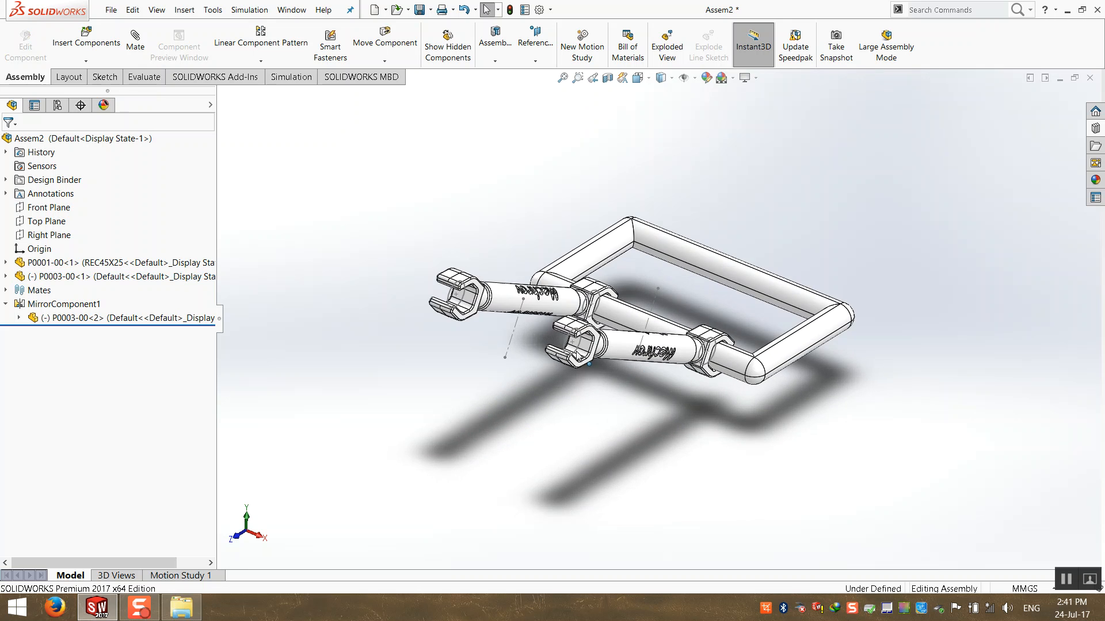
pyautogui.moveTo(500, 318); pyautogui.dragTo(519, 344)
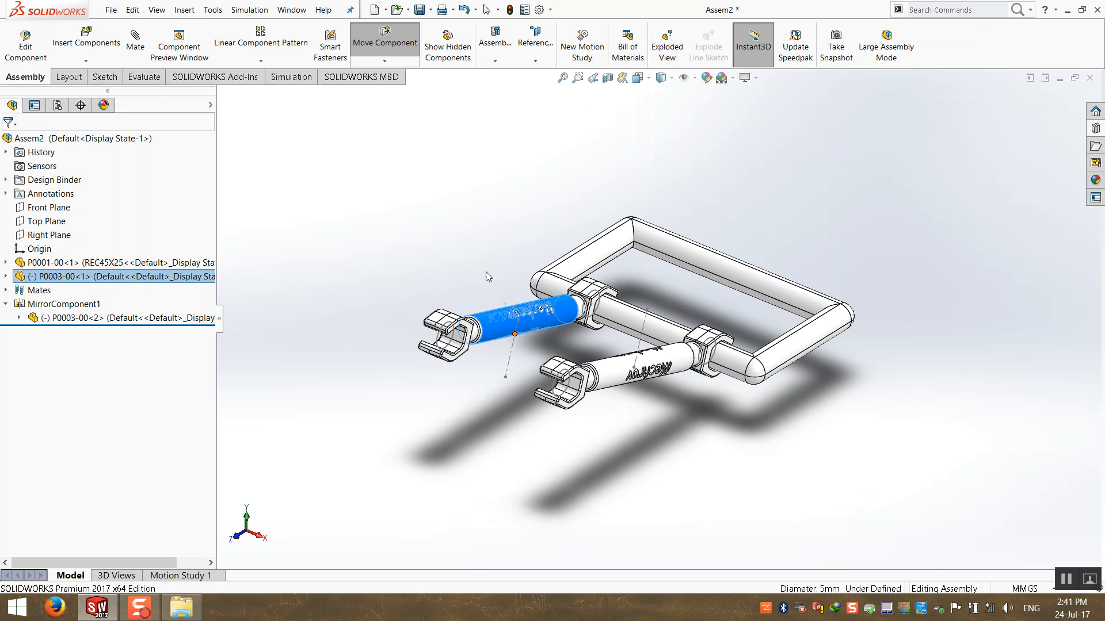
pyautogui.scroll(3, 413, 329)
pyautogui.click(413, 329)
# Turn on Lock rotation in the Concentric1 mate and confirm the wrench no longer moves.
pyautogui.click(6, 306)
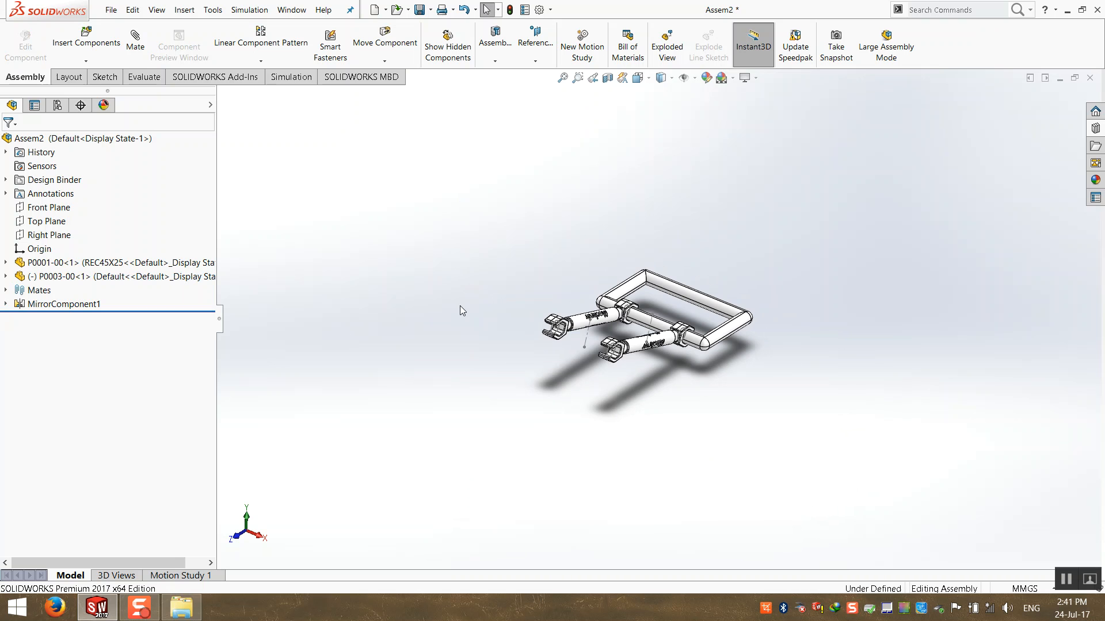
pyautogui.click(4, 290)
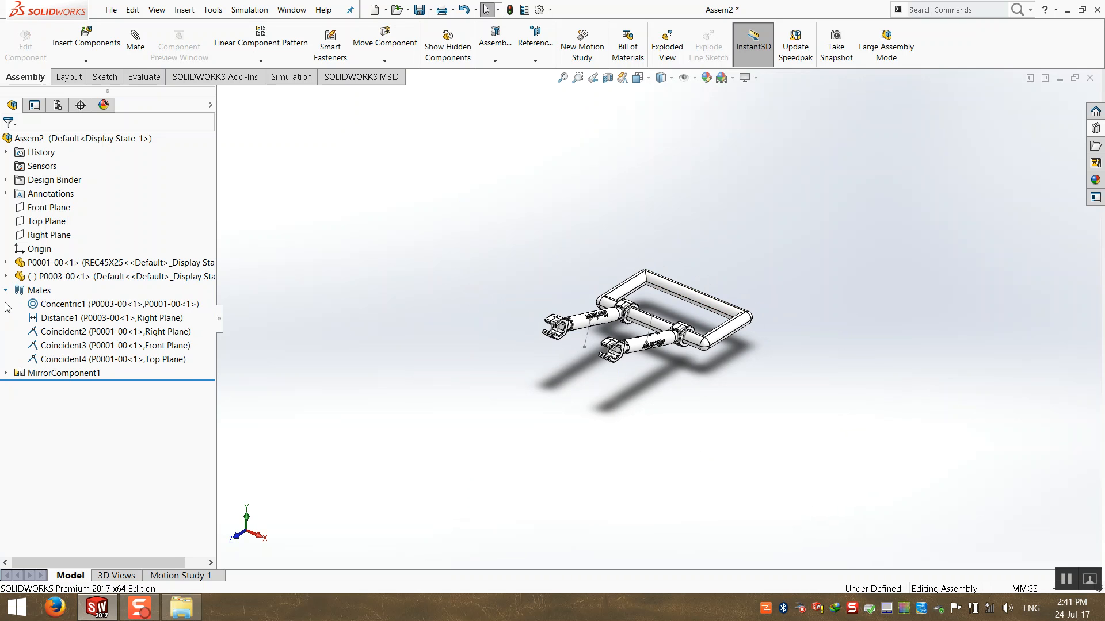
pyautogui.click(54, 305)
pyautogui.rightClick(60, 305)
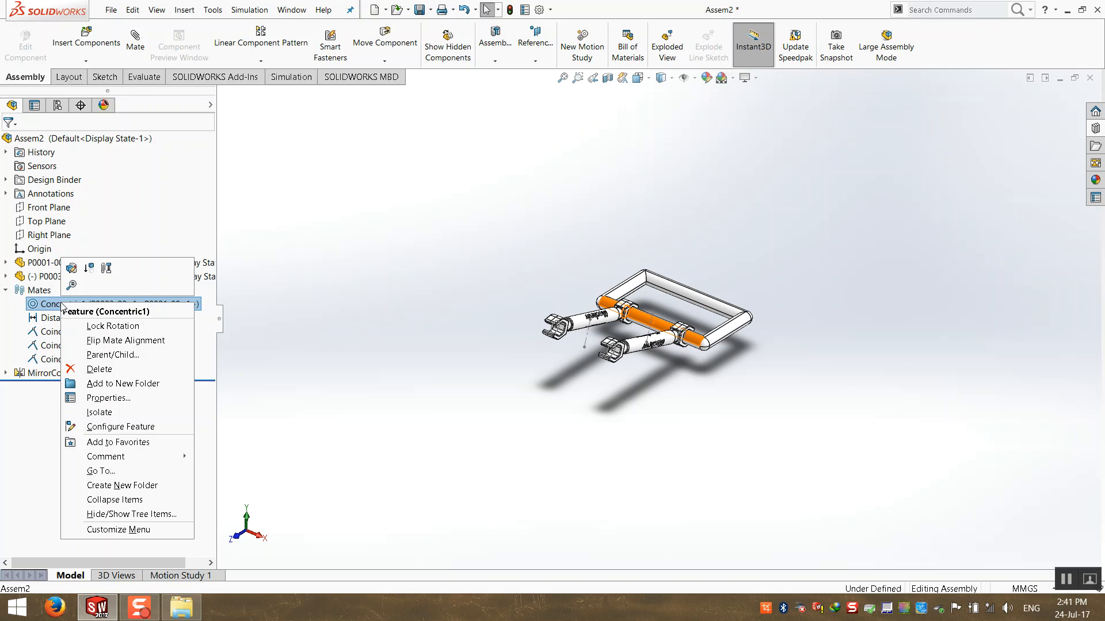
pyautogui.click(72, 269)
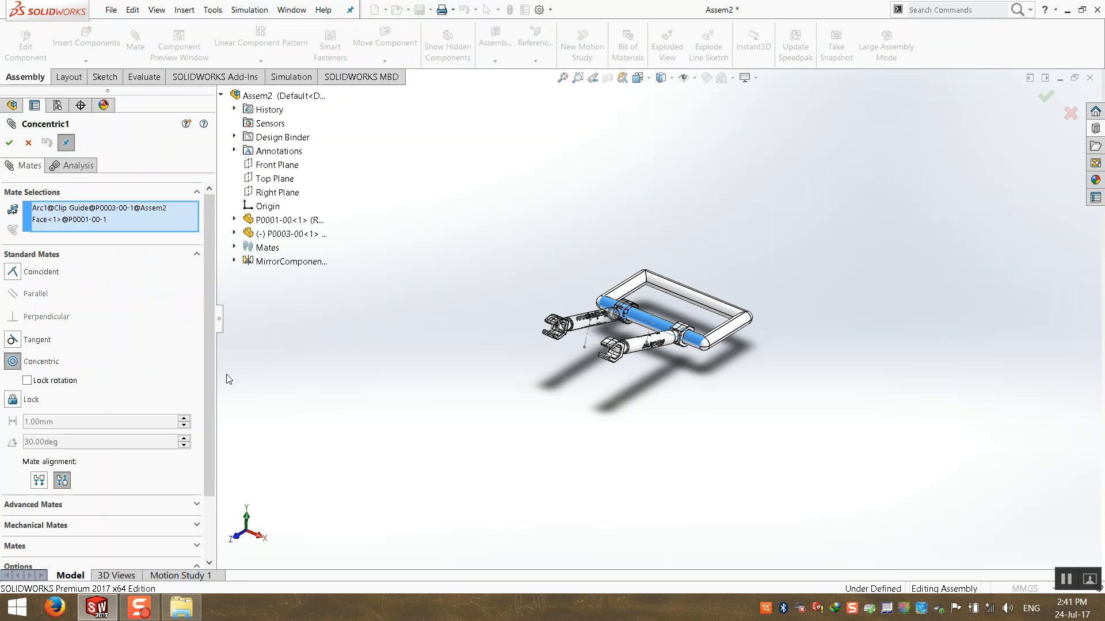
pyautogui.click(27, 381)
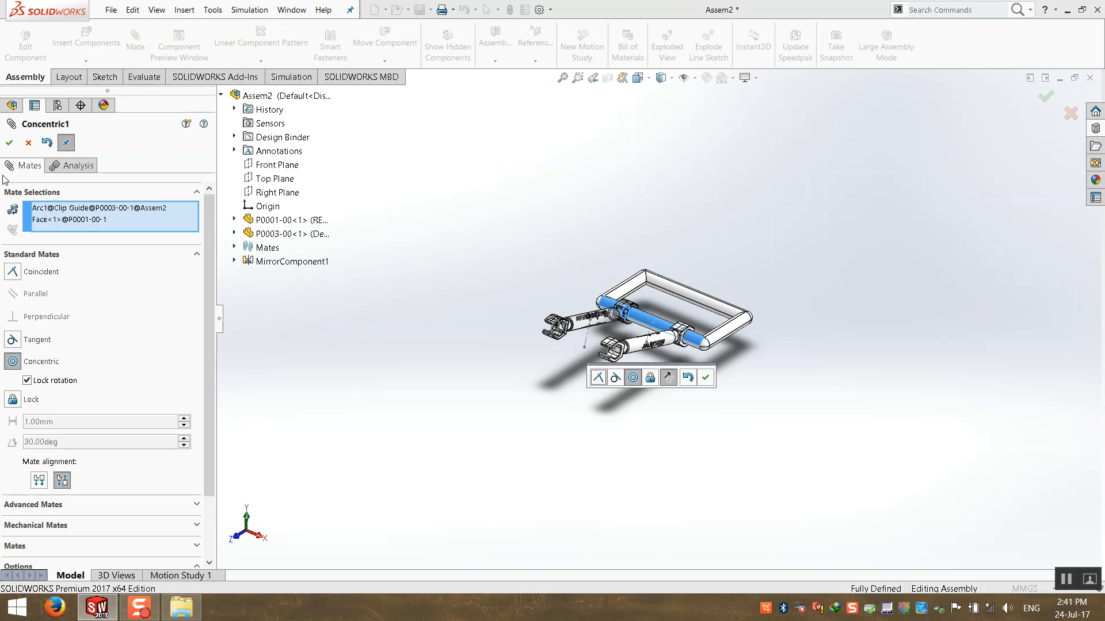
pyautogui.click(9, 143)
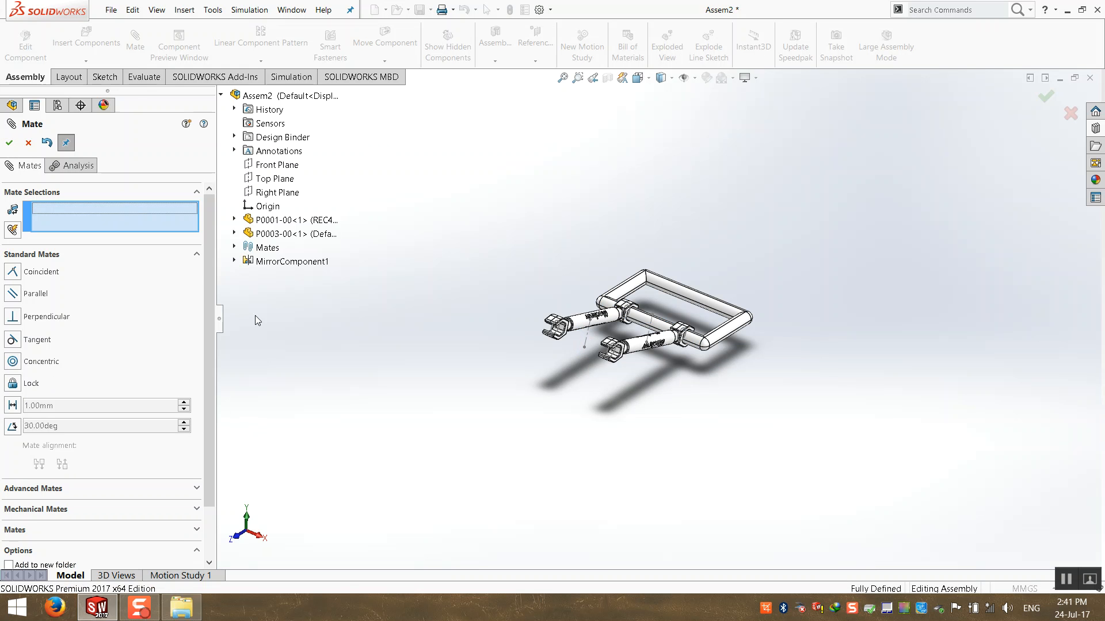
pyautogui.click(7, 147)
pyautogui.moveTo(581, 326); pyautogui.dragTo(574, 415)
pyautogui.click(387, 321)
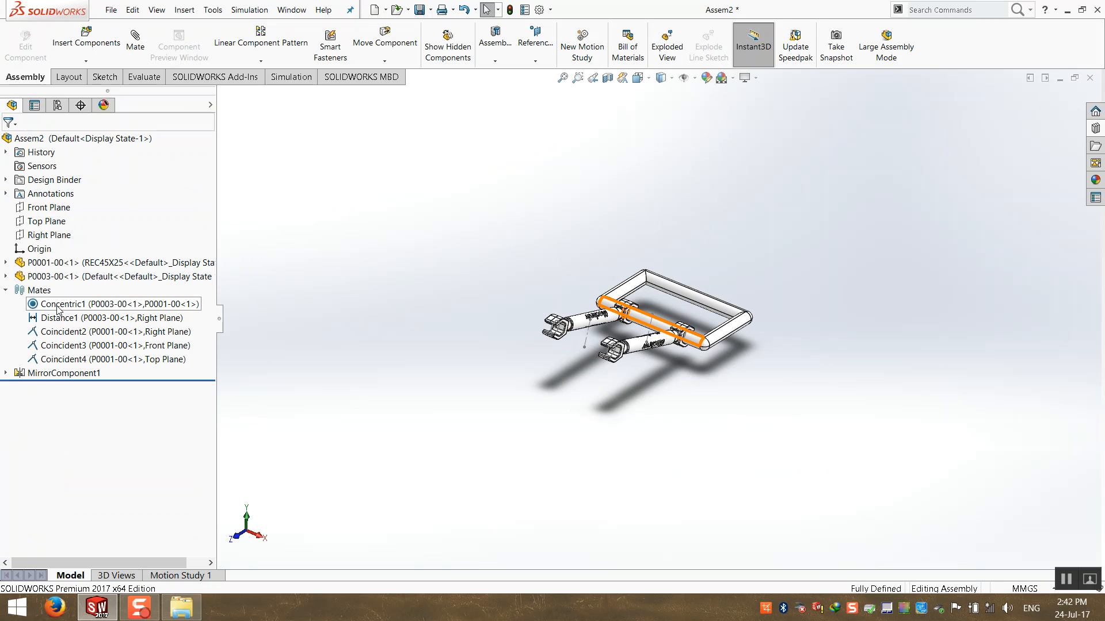
# Edit Concentric1 again and turn Lock rotation back off.
pyautogui.moveTo(41, 311)
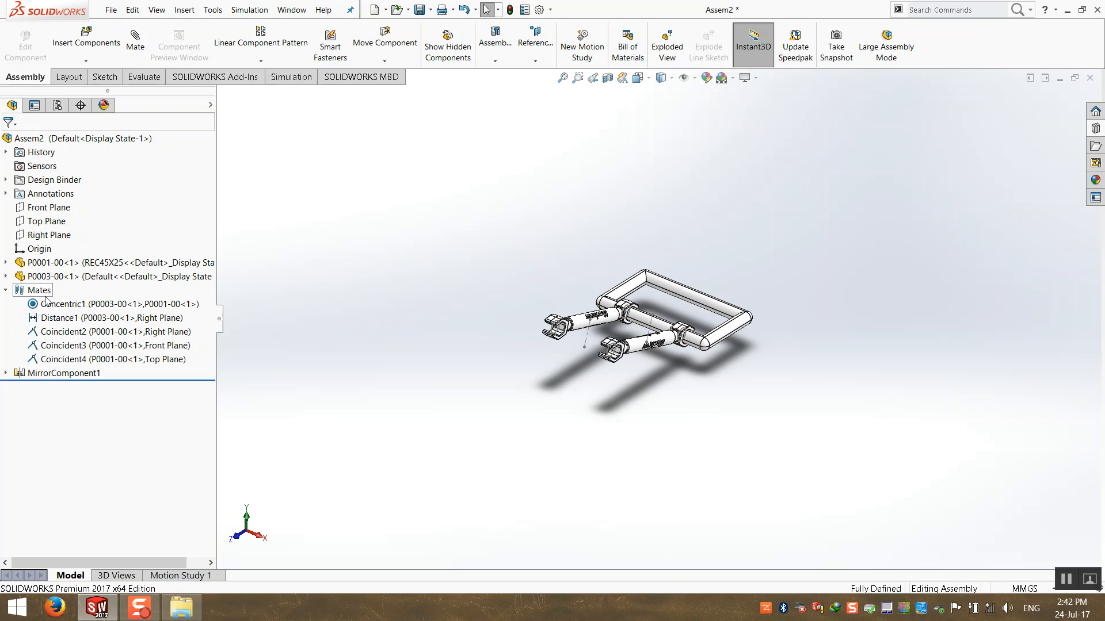
pyautogui.rightClick(53, 304)
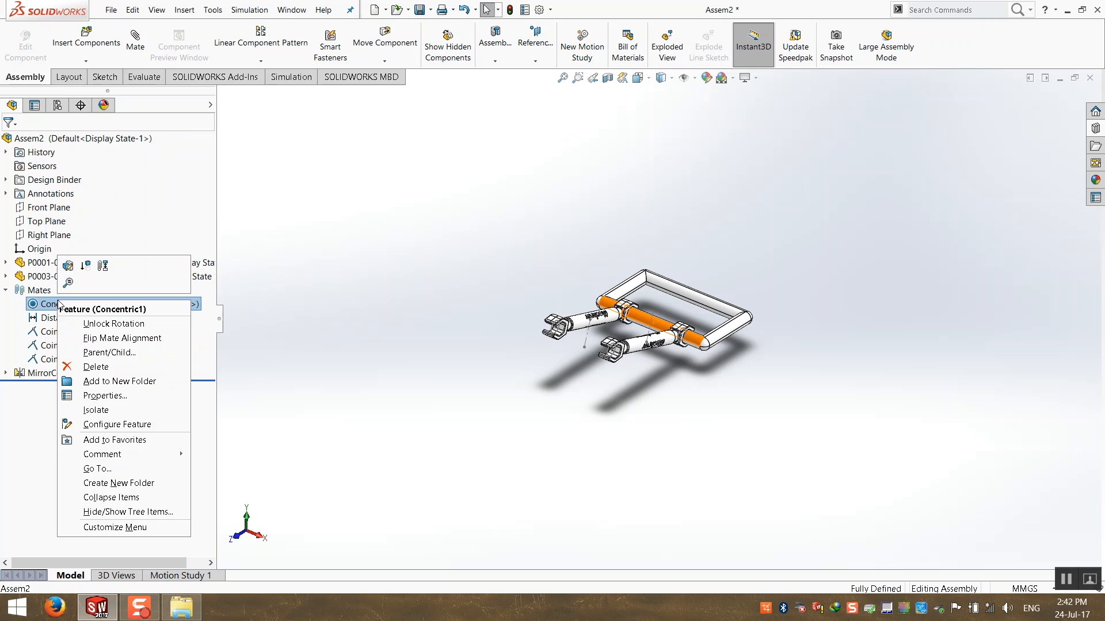
pyautogui.click(69, 270)
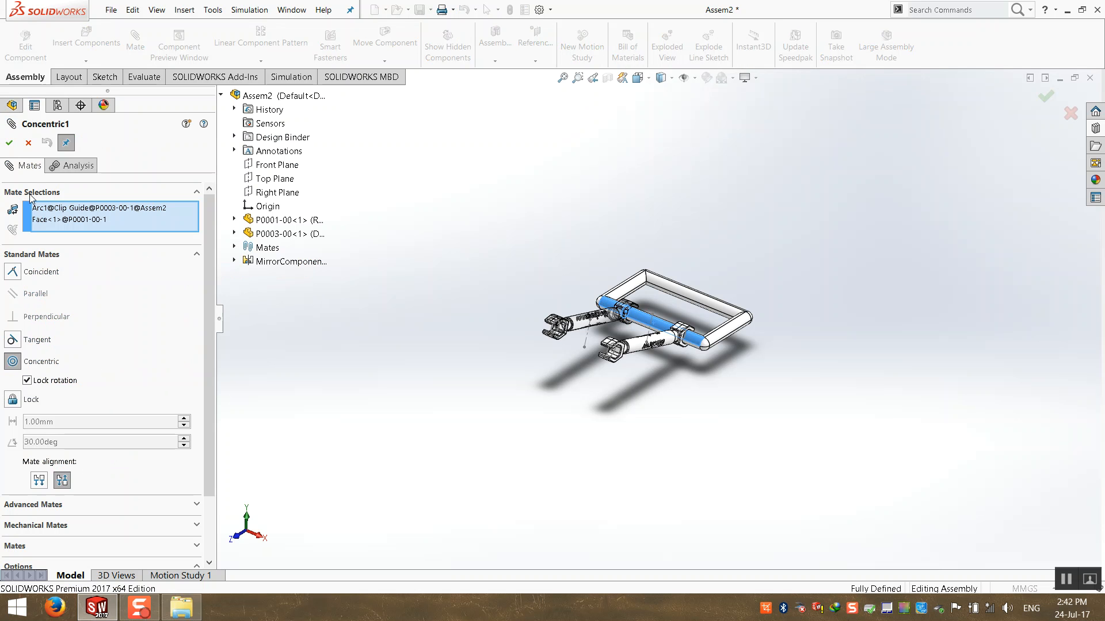
pyautogui.click(9, 142)
pyautogui.rightClick(63, 305)
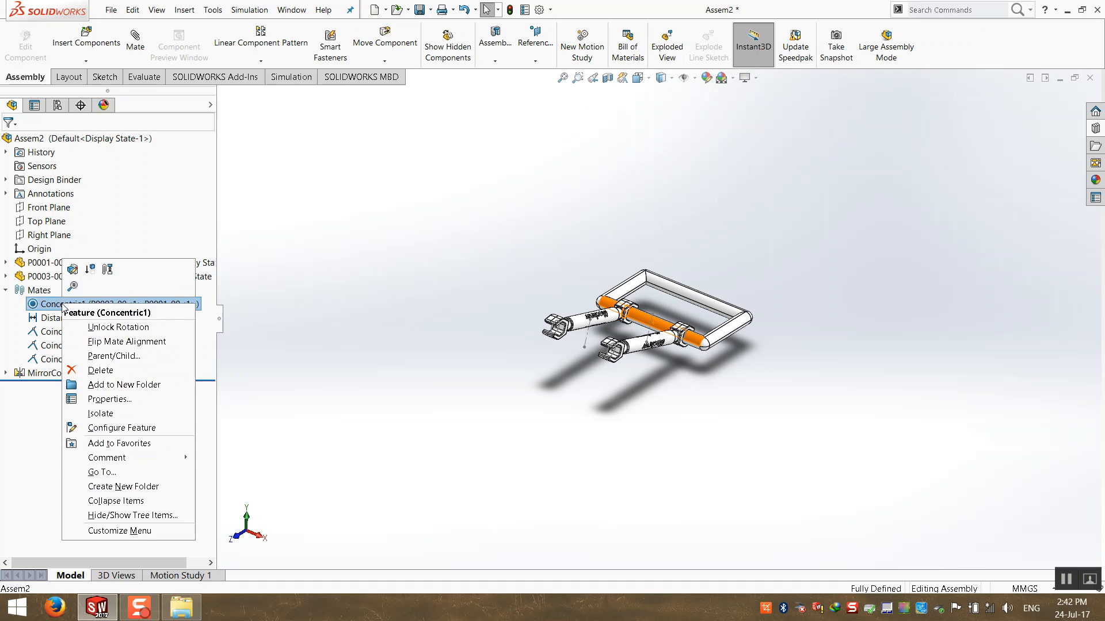
pyautogui.click(73, 270)
pyautogui.click(36, 382)
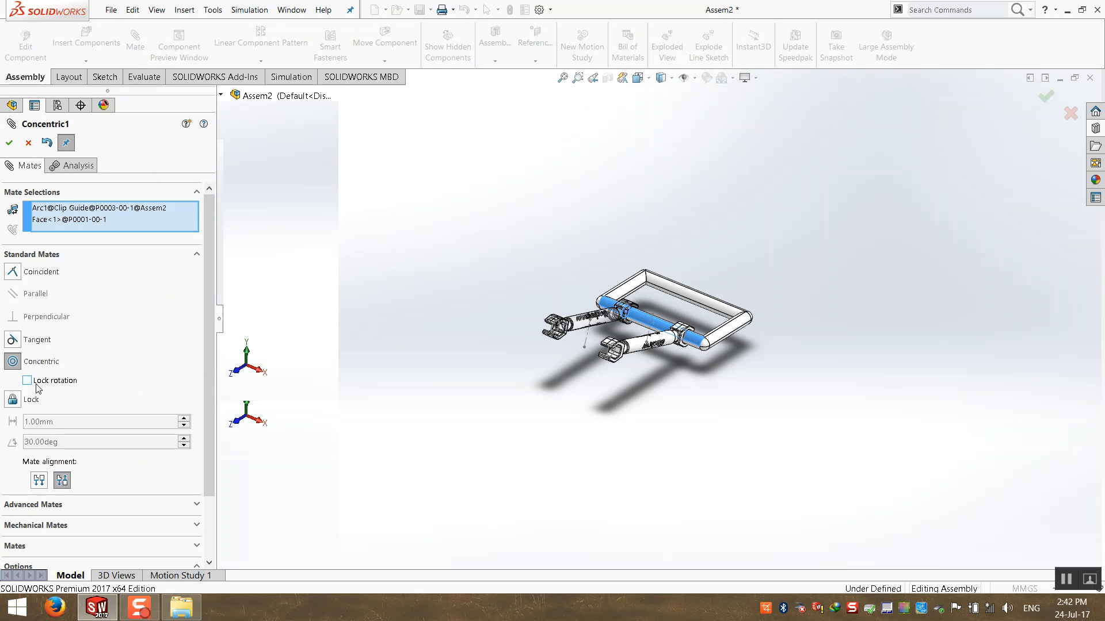
pyautogui.click(9, 142)
pyautogui.click(9, 143)
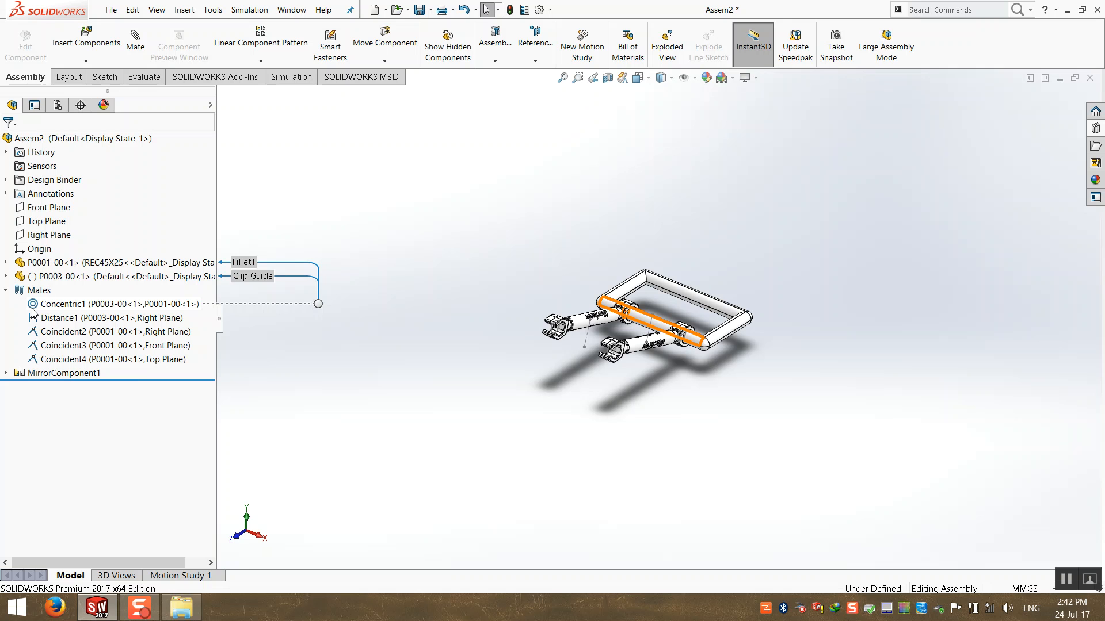
# Drag the wrench down and back up to confirm it swings freely again.
pyautogui.click(590, 322)
pyautogui.moveTo(580, 337)
pyautogui.mouseDown()
pyautogui.moveTo(604, 398)
pyautogui.moveTo(578, 335)
pyautogui.mouseUp()
pyautogui.moveTo(604, 359); pyautogui.dragTo(534, 259, button='middle')
pyautogui.click(433, 306)
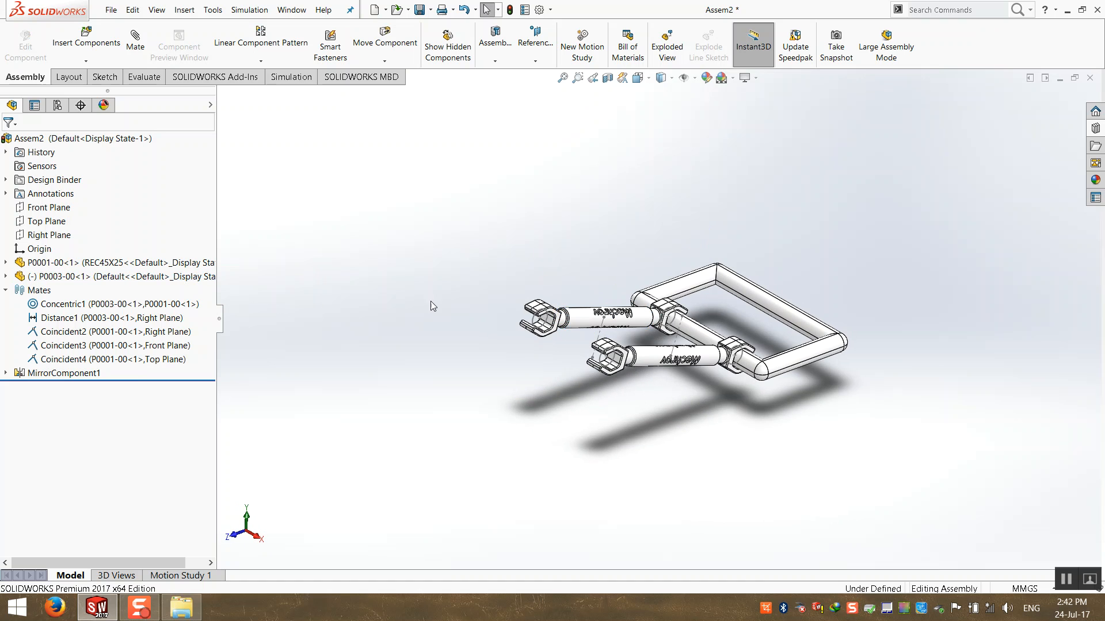
# Ctrl-drag a copy of frame P0001-00 below the assembly, then delete that copy.
pyautogui.click(5, 290)
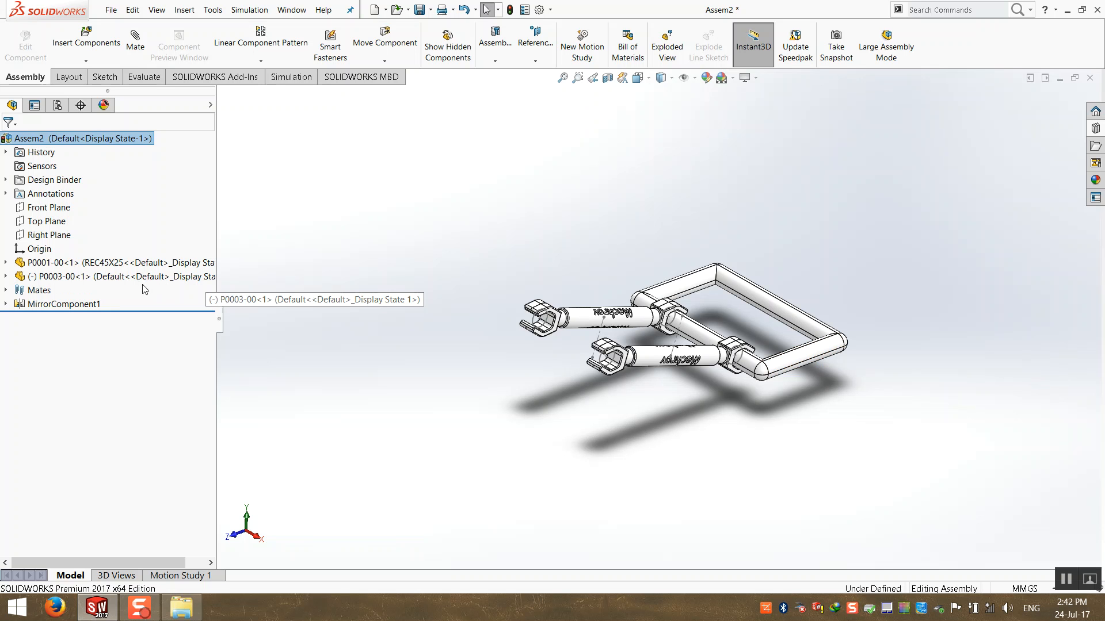
pyautogui.click(134, 263)
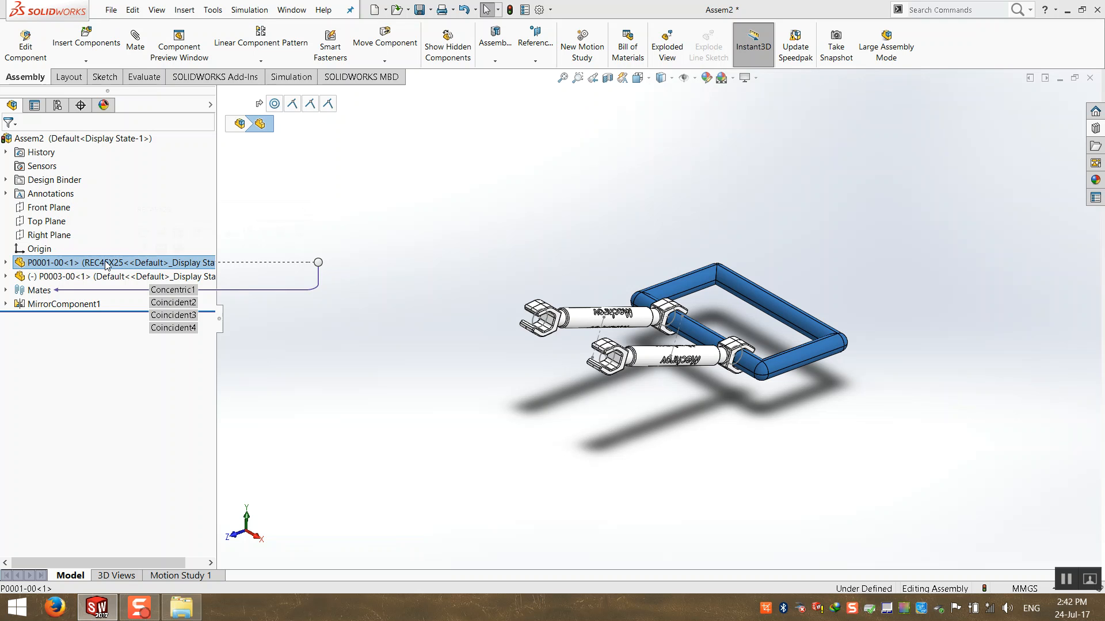
pyautogui.keyDown('alt'); pyautogui.moveTo(109, 267); pyautogui.dragTo(309, 287); pyautogui.keyUp('alt')
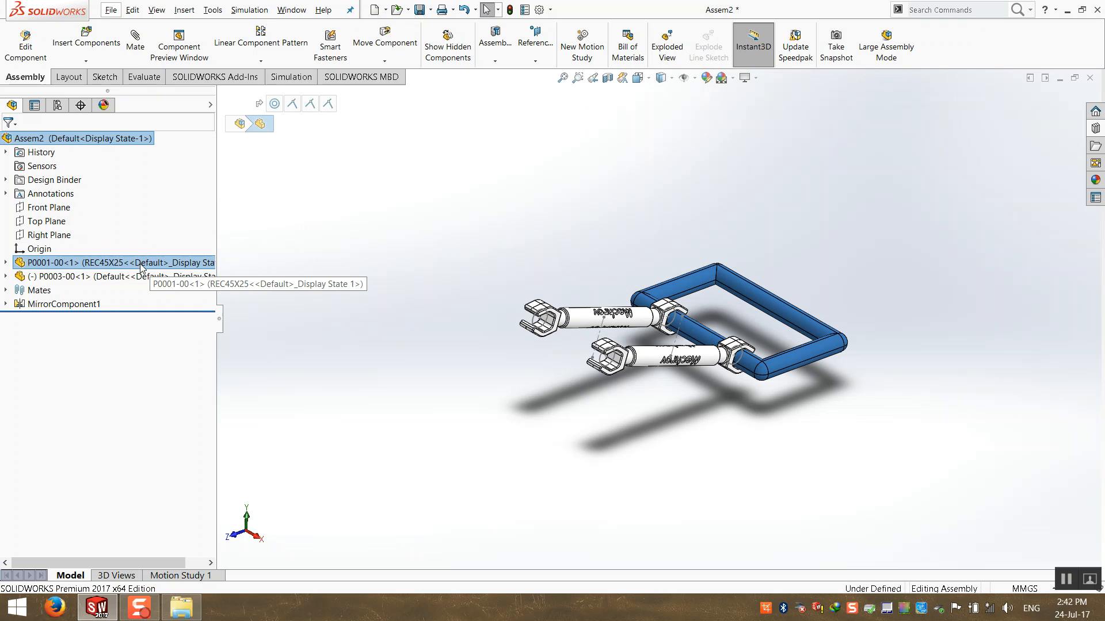
pyautogui.moveTo(139, 267)
pyautogui.keyDown('ctrl'); pyautogui.mouseDown()
pyautogui.moveTo(292, 308)
pyautogui.moveTo(136, 266)
pyautogui.mouseUp(); pyautogui.keyUp('ctrl')
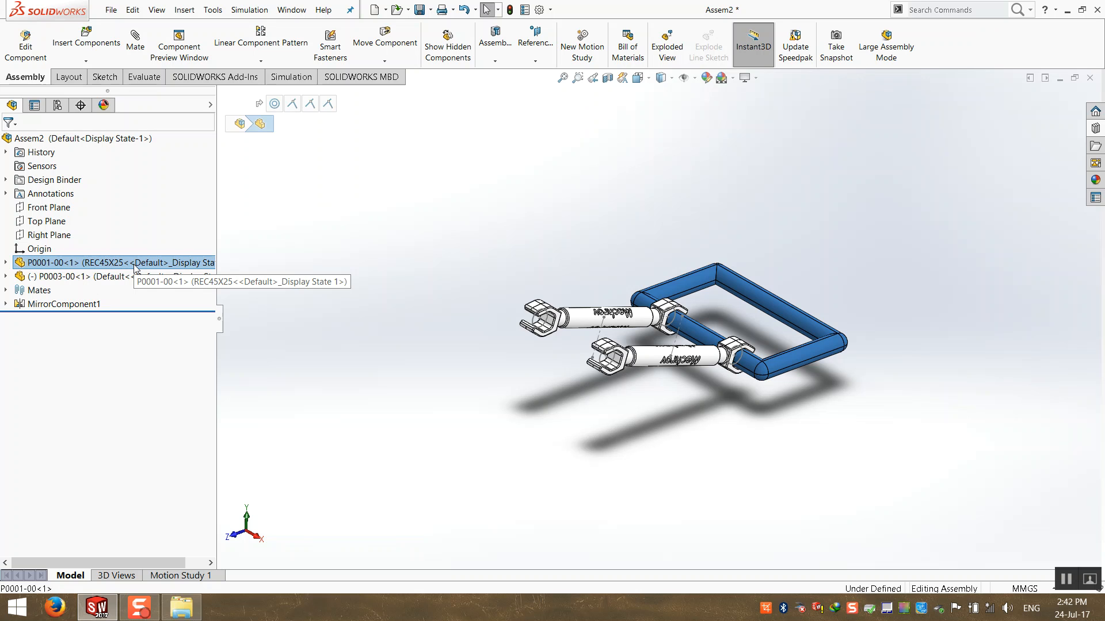
pyautogui.keyDown('ctrl'); pyautogui.moveTo(136, 268); pyautogui.dragTo(525, 466); pyautogui.keyUp('ctrl')
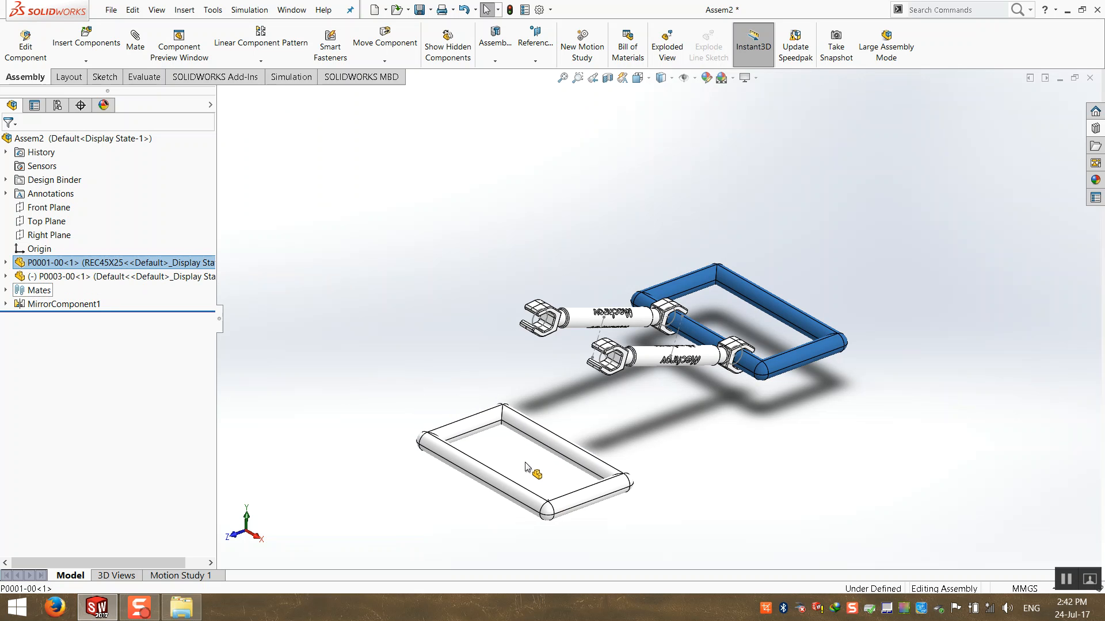
pyautogui.keyDown('ctrl'); pyautogui.moveTo(526, 466); pyautogui.dragTo(525, 466); pyautogui.keyUp('ctrl')
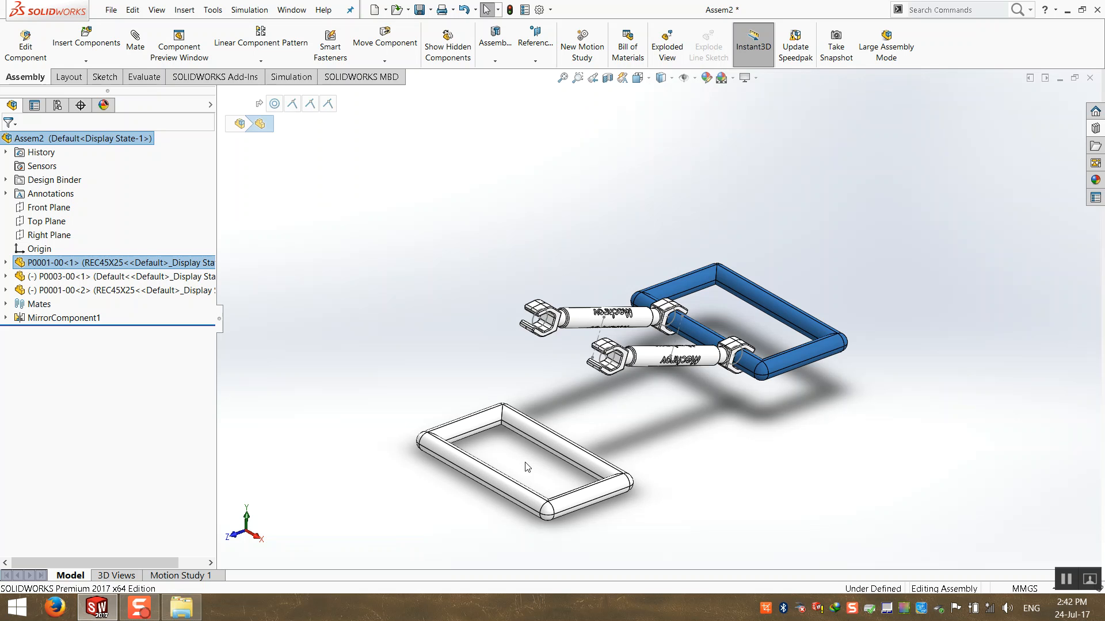
pyautogui.click(442, 292)
pyautogui.scroll(-2, 691, 378)
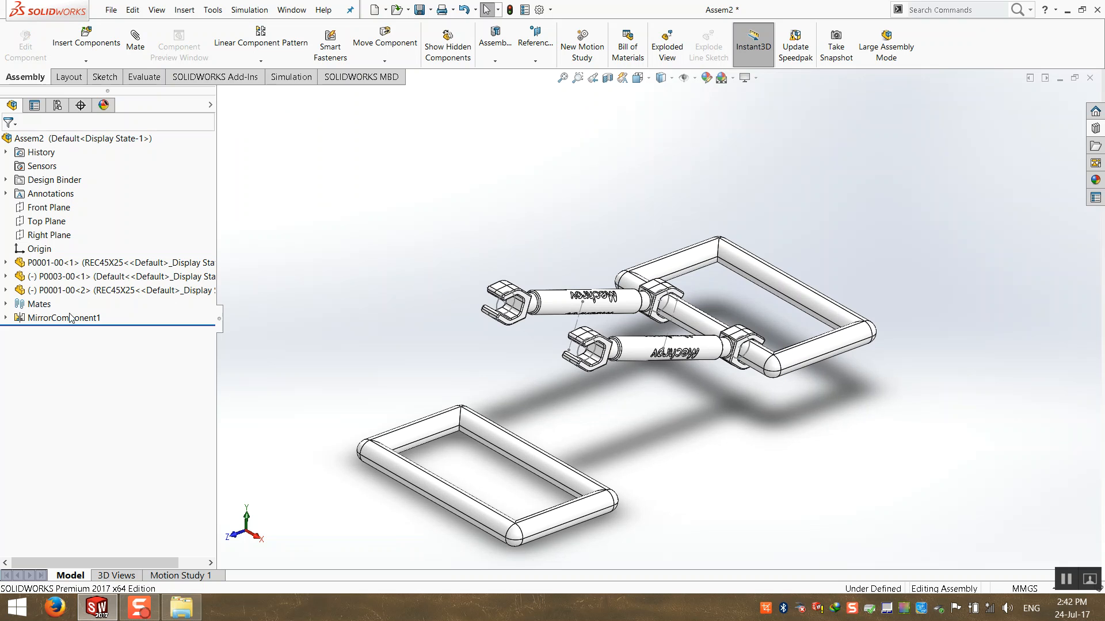
pyautogui.click(67, 291)
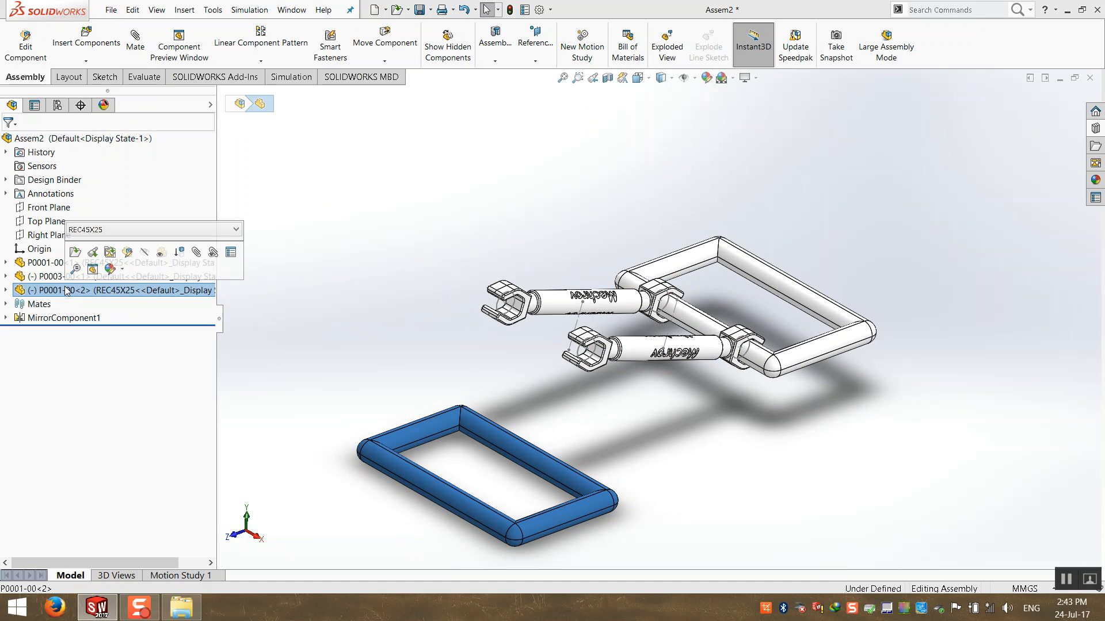
pyautogui.press('Delete')
pyautogui.press('Return')
pyautogui.press('f')
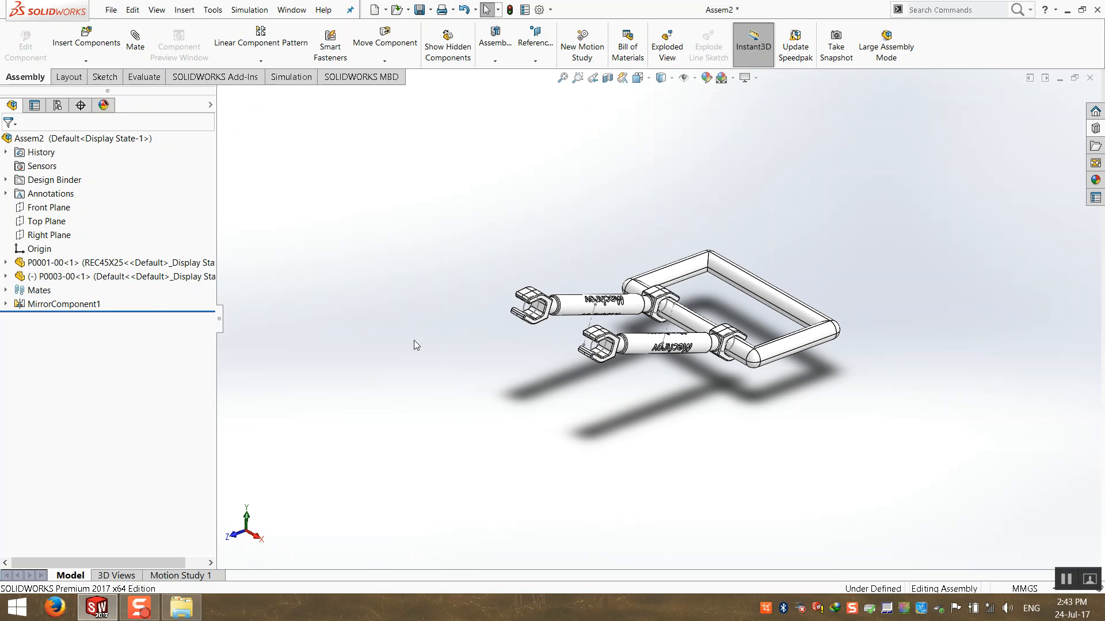
# Place another frame copy, inspect the Mates list, then select the copy and delete it.
pyautogui.click(113, 264)
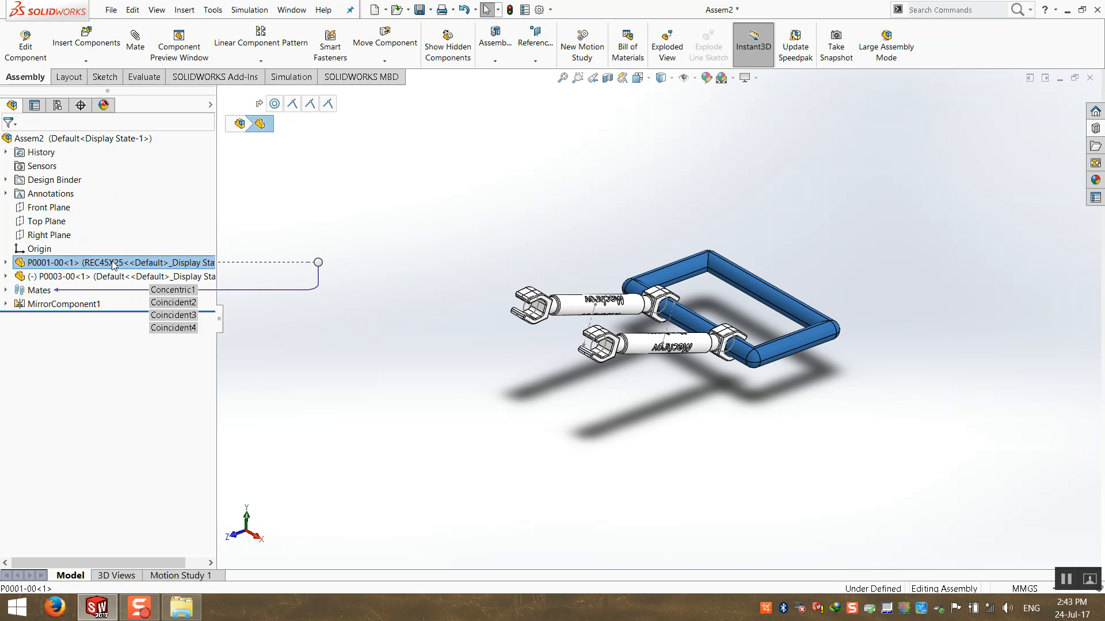
pyautogui.keyDown('ctrl'); pyautogui.moveTo(113, 264); pyautogui.dragTo(495, 296); pyautogui.keyUp('ctrl')
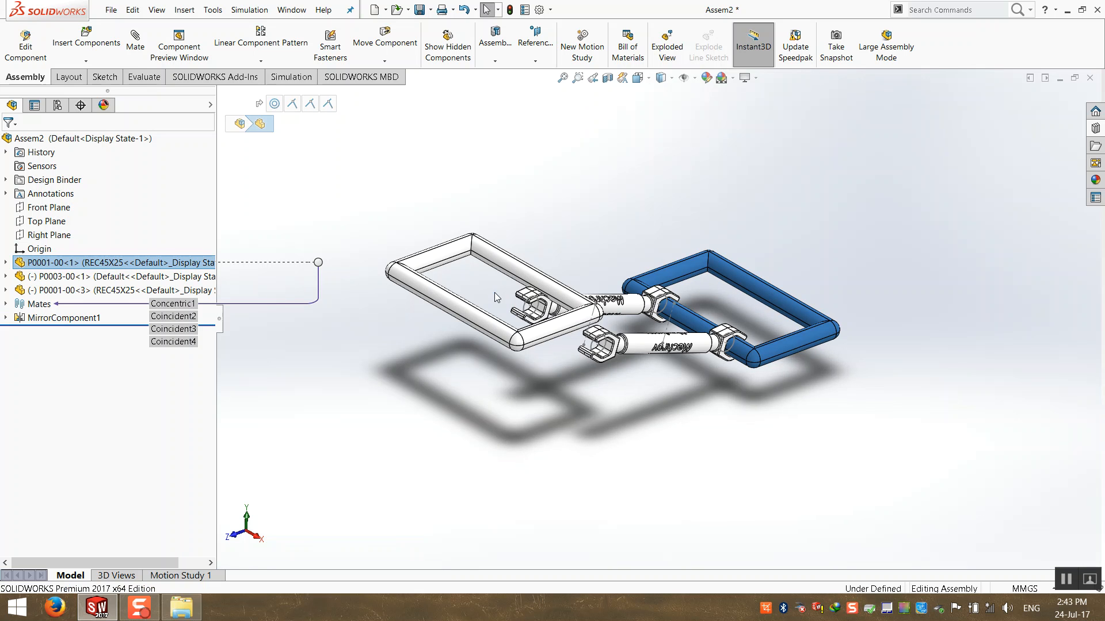
pyautogui.click(516, 117)
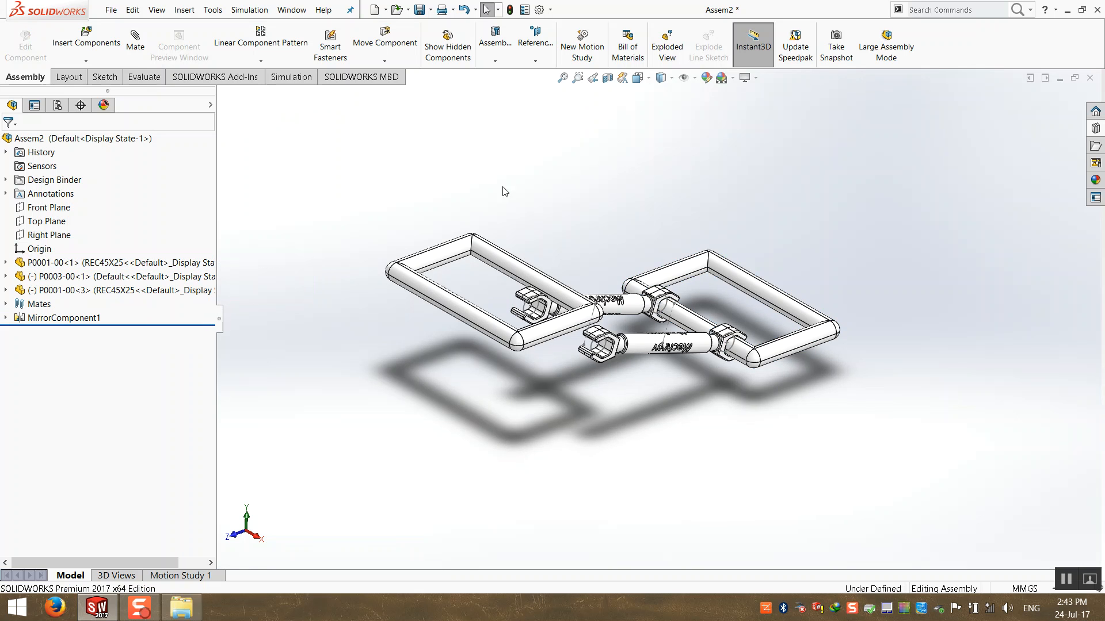
pyautogui.moveTo(502, 258); pyautogui.dragTo(459, 225)
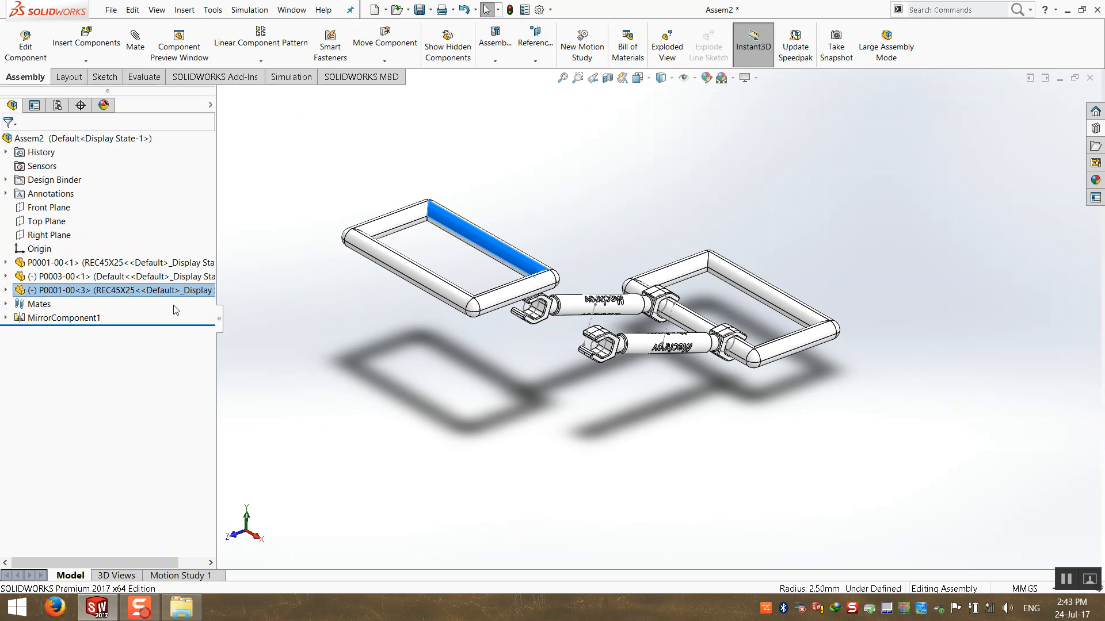
pyautogui.click(6, 304)
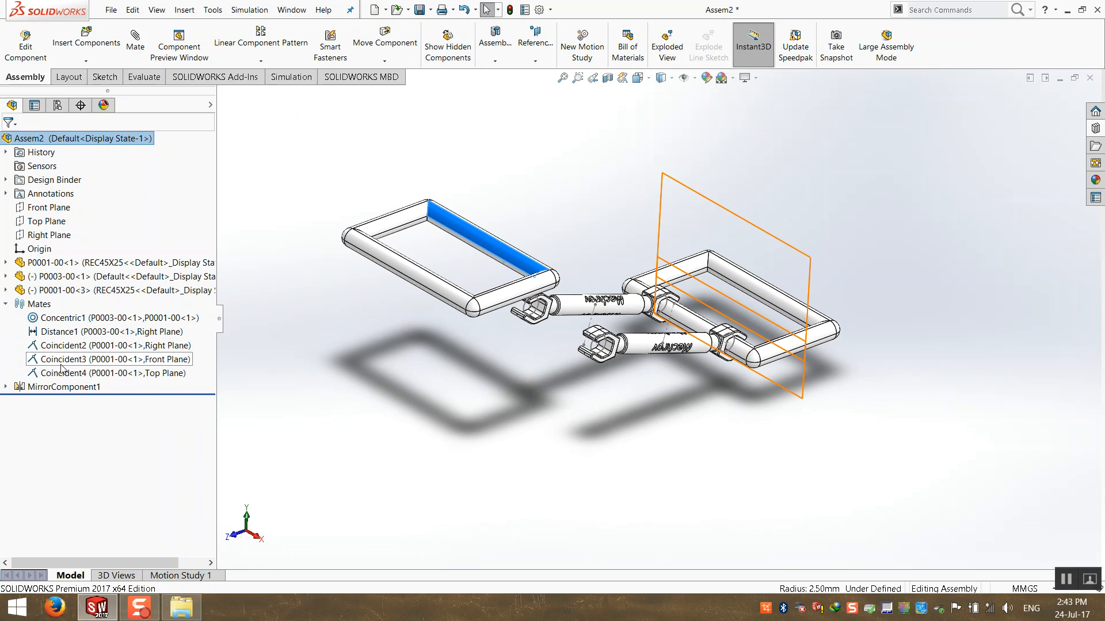
pyautogui.moveTo(61, 368)
pyautogui.click(5, 304)
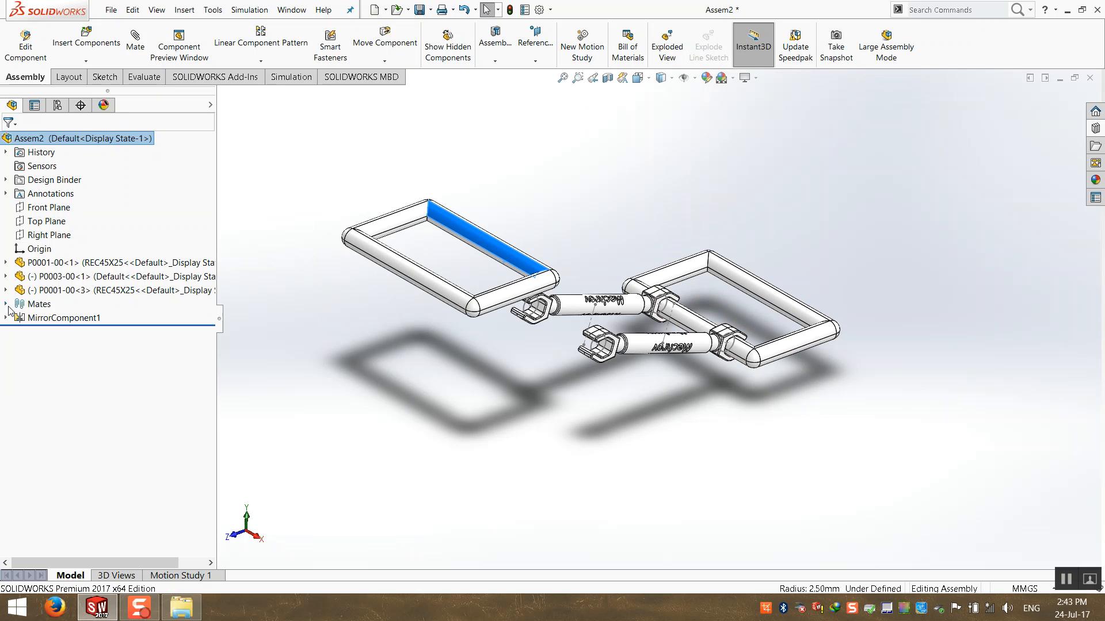
pyautogui.click(347, 183)
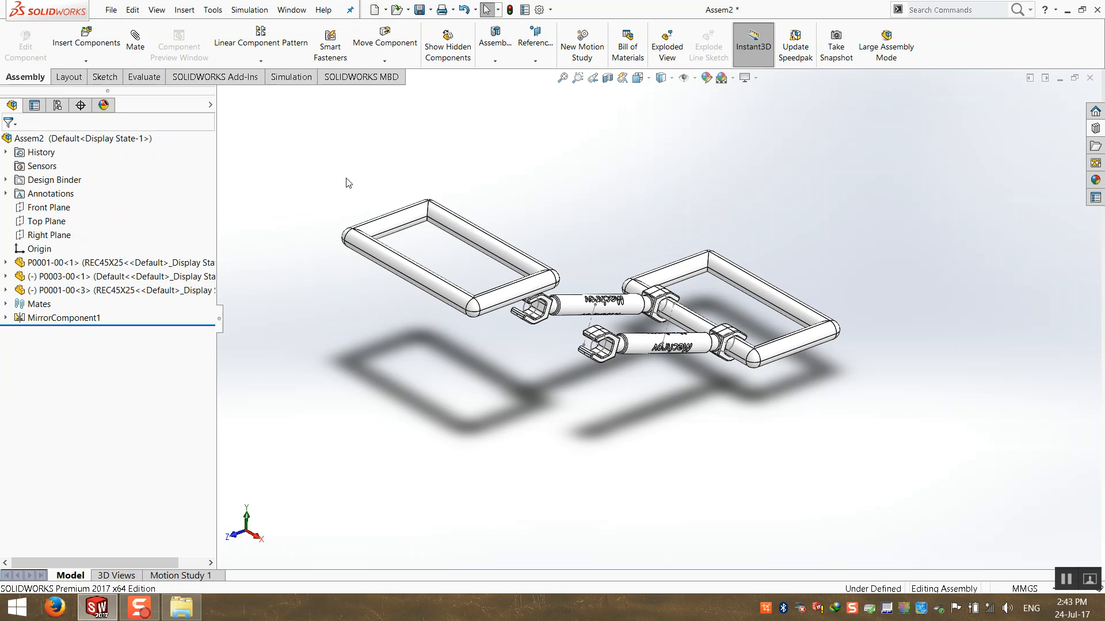
pyautogui.click(483, 241)
pyautogui.press('Delete')
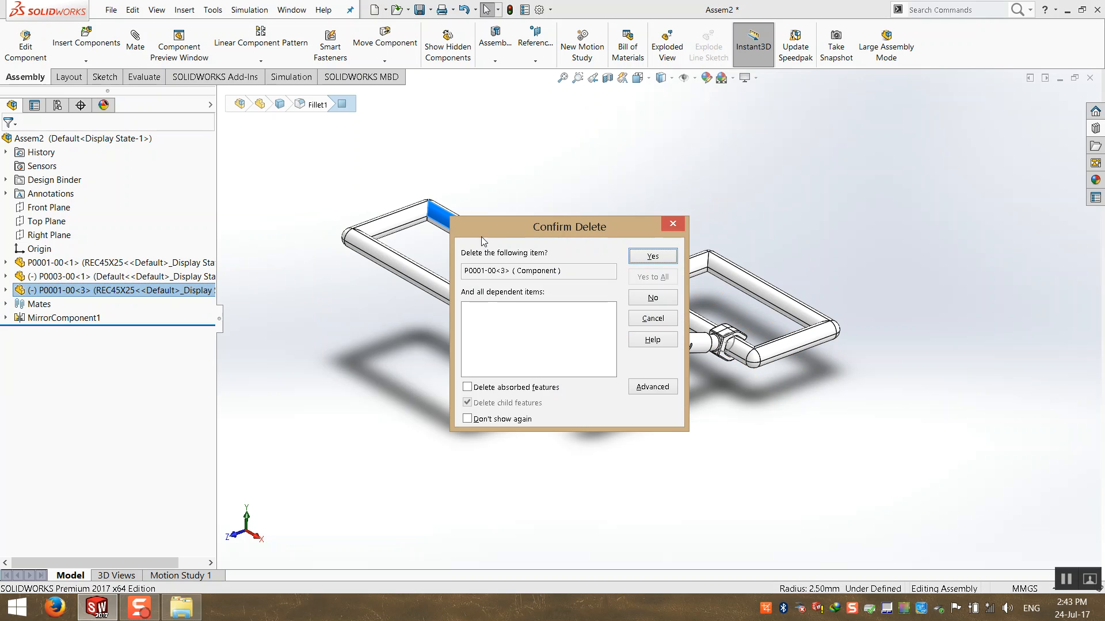
pyautogui.press('Return')
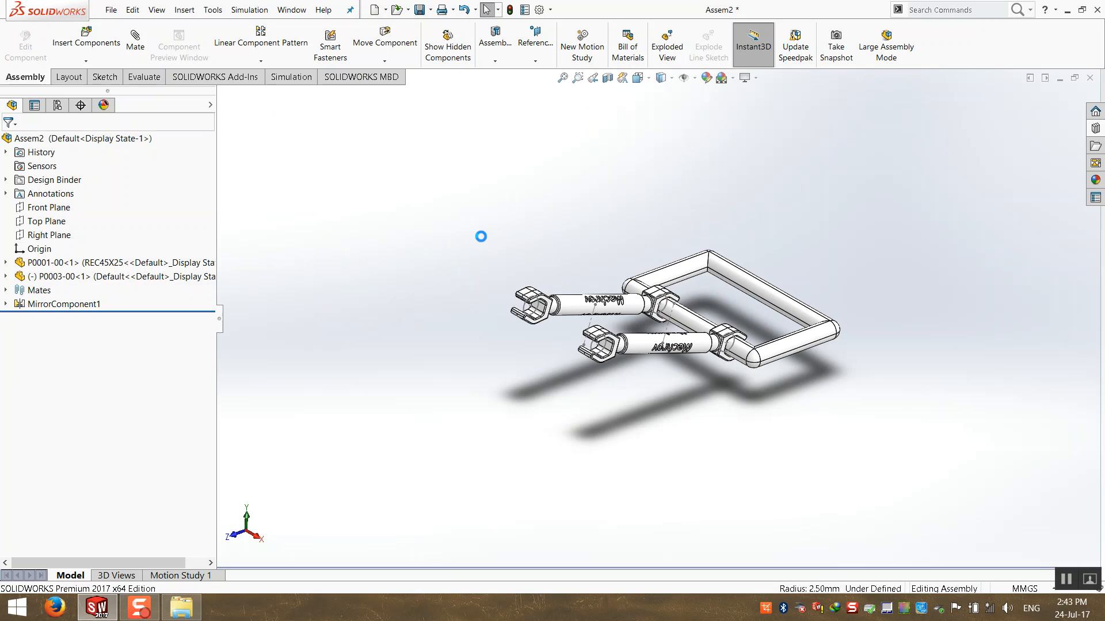
# Ctrl-drag a new copy of the rectangular frame above the original.
pyautogui.click(690, 272)
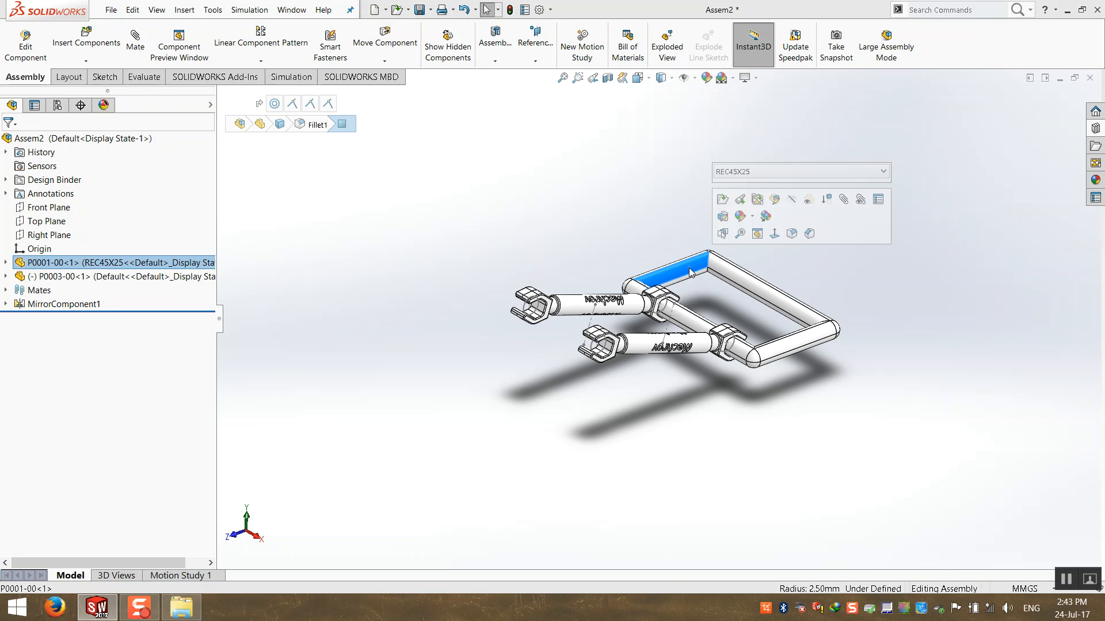
pyautogui.keyDown('ctrl'); pyautogui.moveTo(690, 272); pyautogui.dragTo(441, 209); pyautogui.keyUp('ctrl')
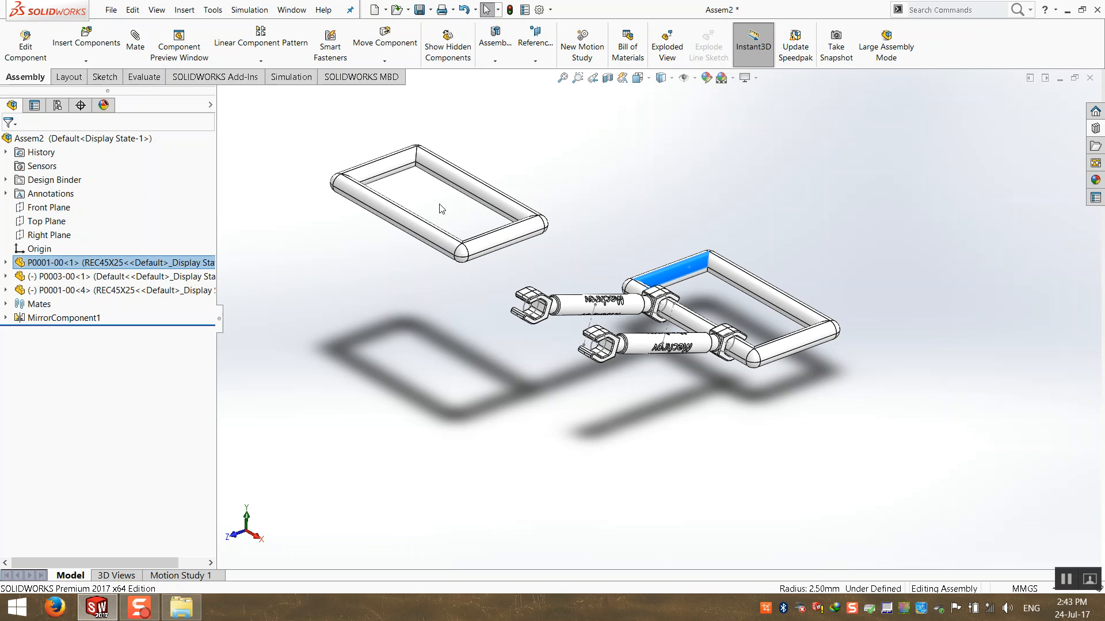
pyautogui.click(495, 298)
pyautogui.scroll(-2, 593, 311)
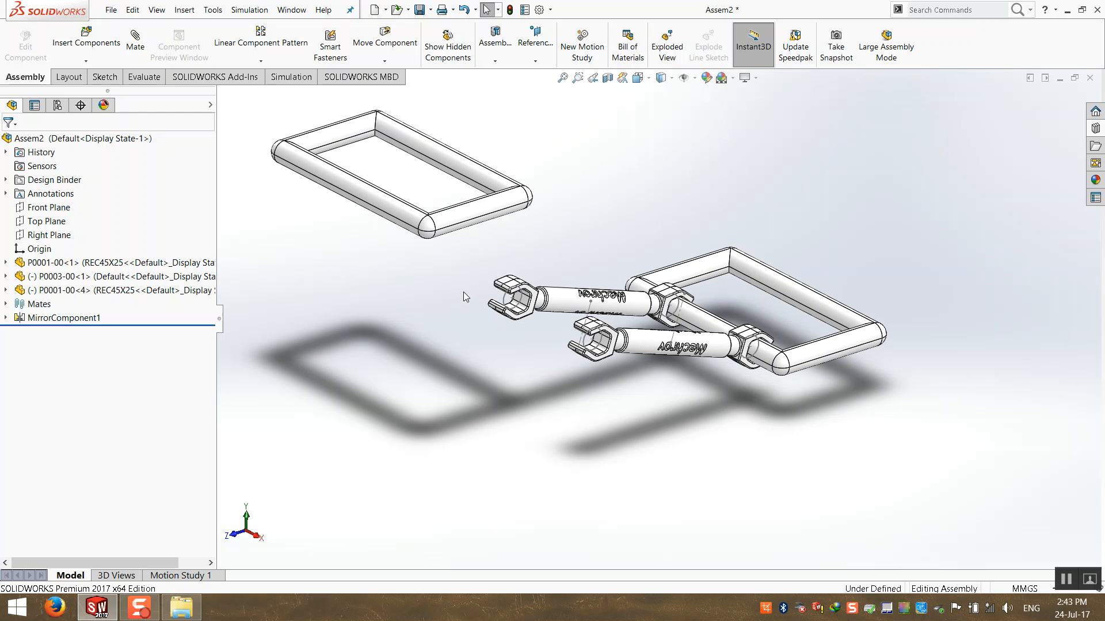
pyautogui.scroll(2, 448, 299)
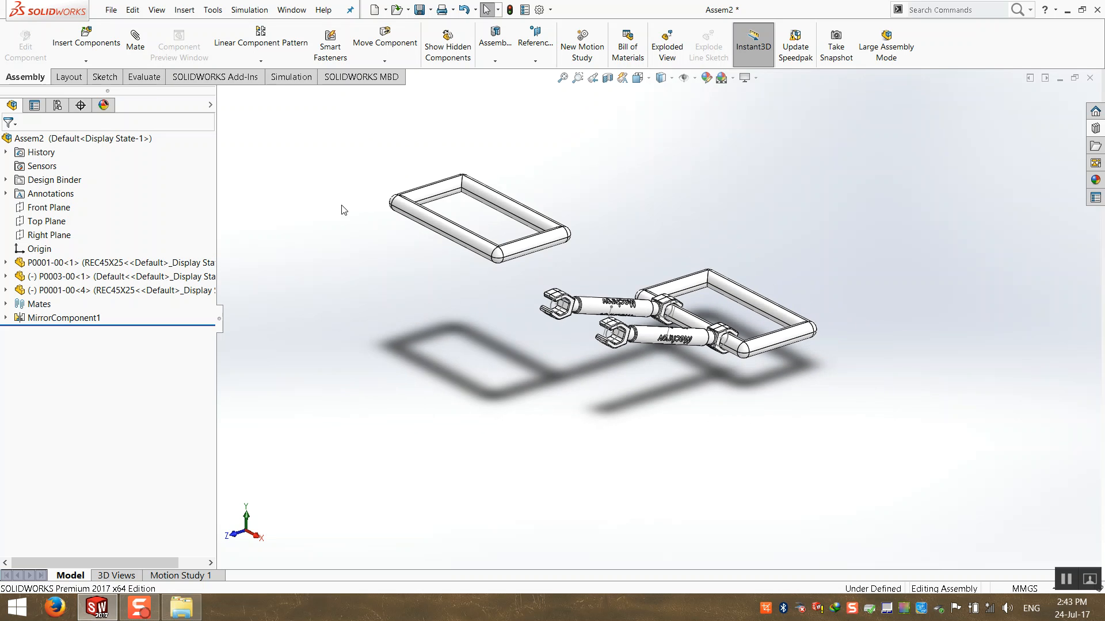
# Mate the new frame's tube face coincident to the clip guide arc and swing it to test.
pyautogui.click(136, 42)
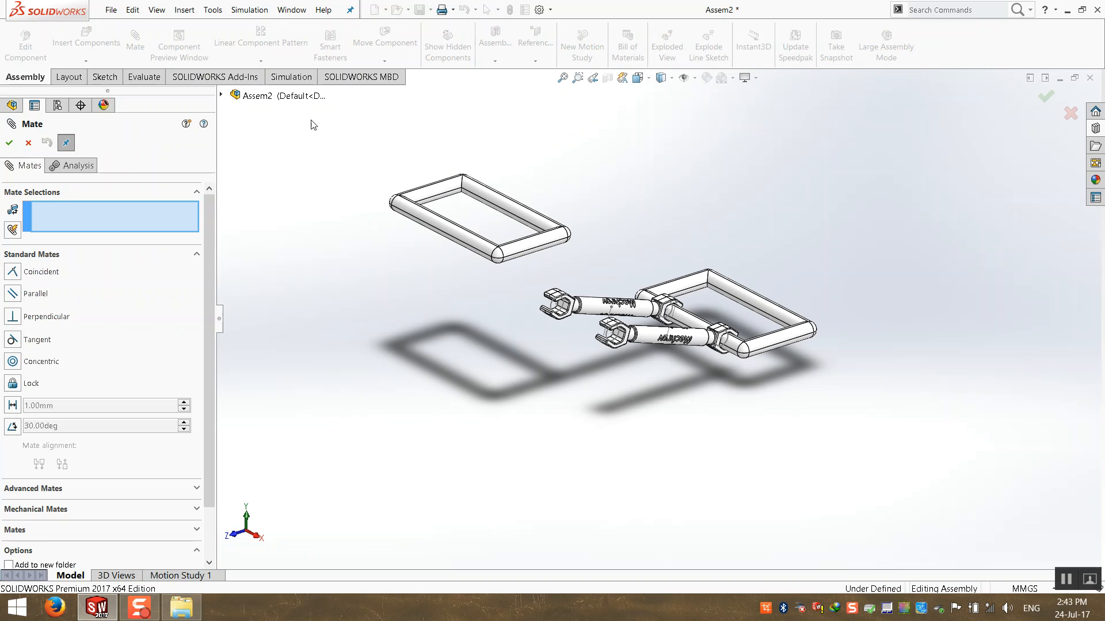
pyautogui.click(512, 214)
pyautogui.scroll(-4, 619, 345)
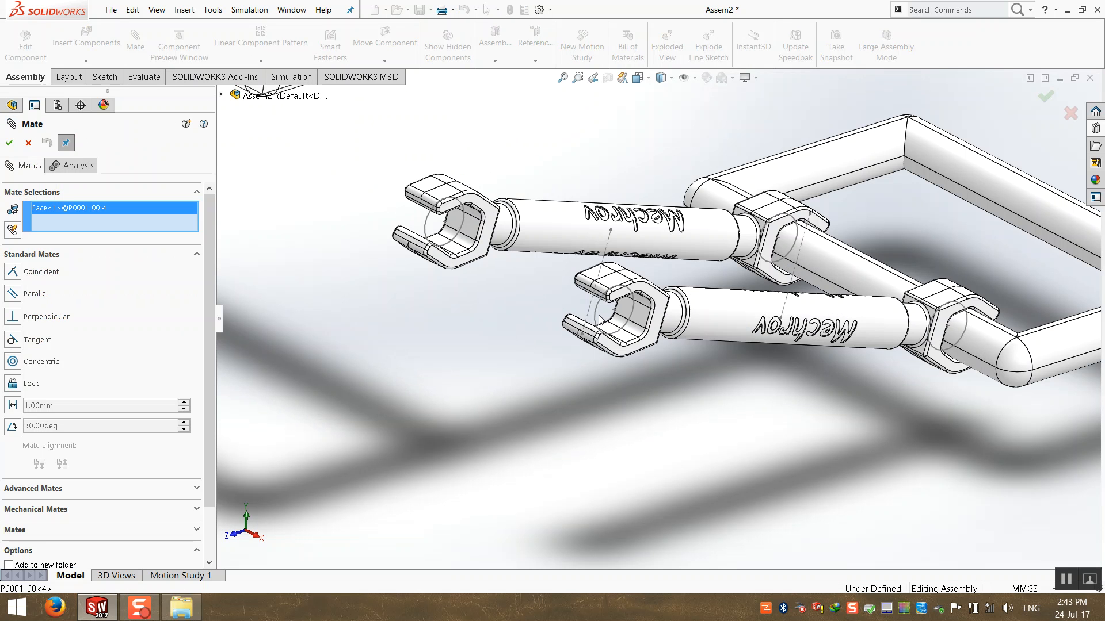
pyautogui.click(598, 319)
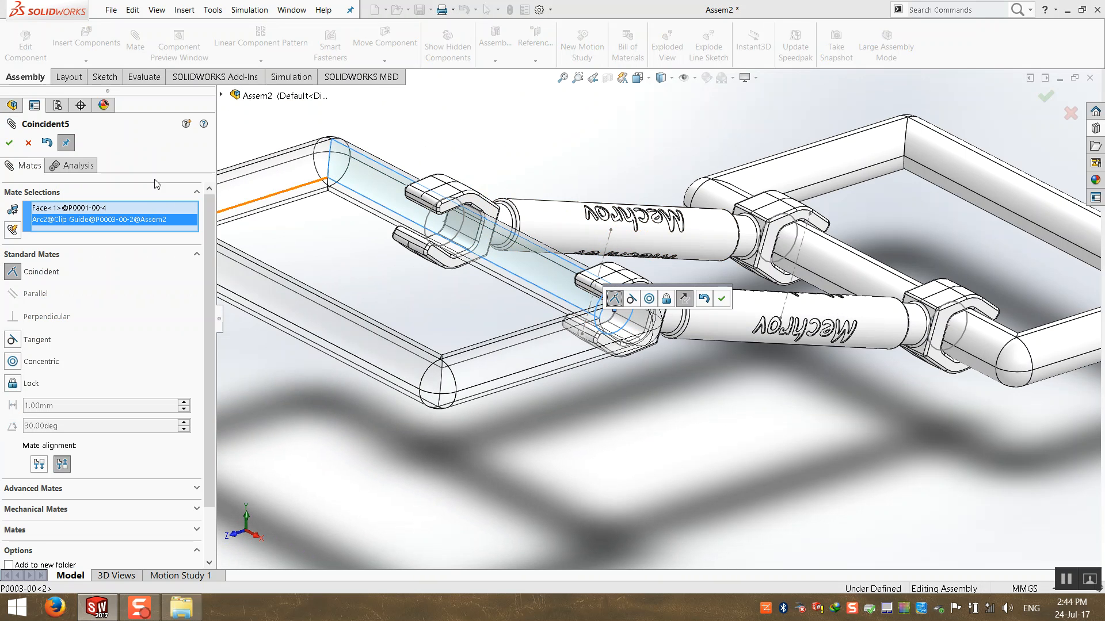
pyautogui.click(10, 143)
pyautogui.click(10, 143)
pyautogui.scroll(5, 382, 259)
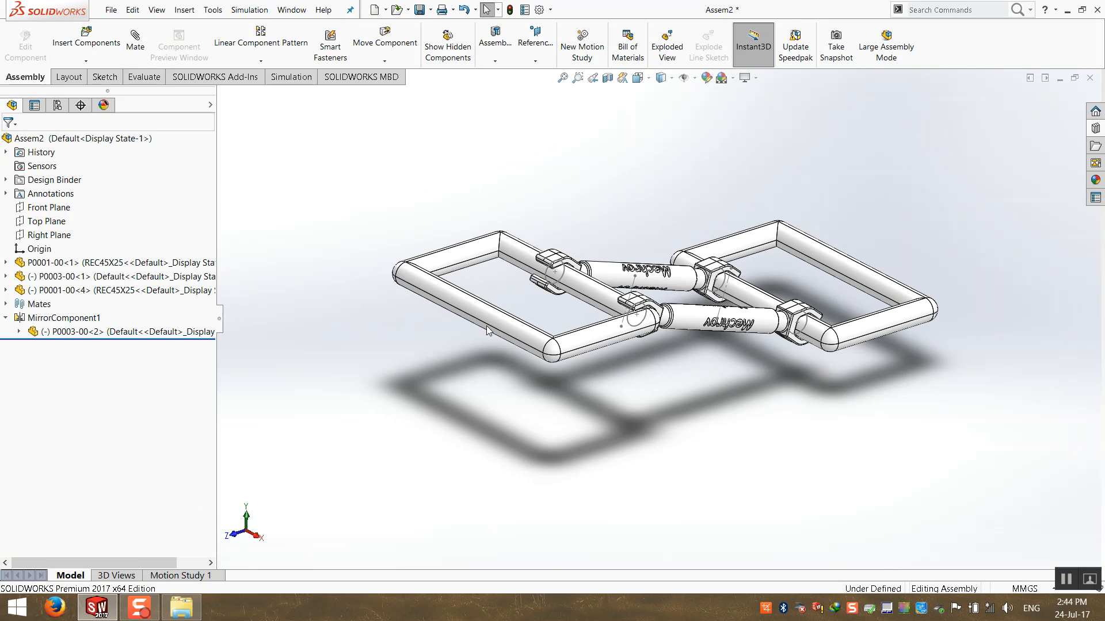
pyautogui.moveTo(570, 377); pyautogui.dragTo(516, 375)
pyautogui.click(5, 317)
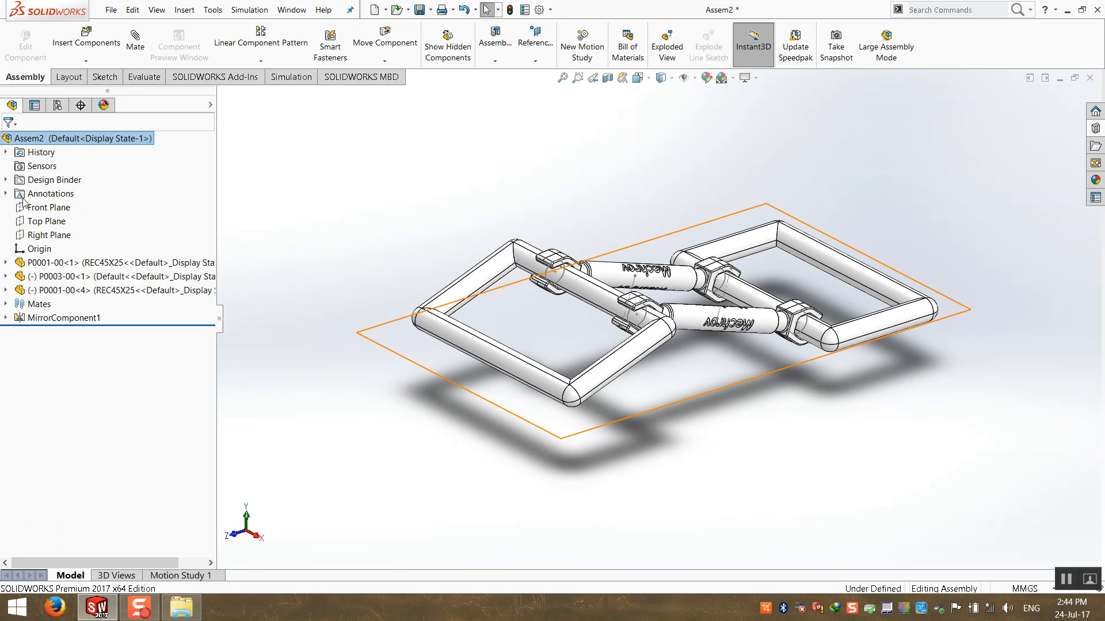
pyautogui.click(5, 290)
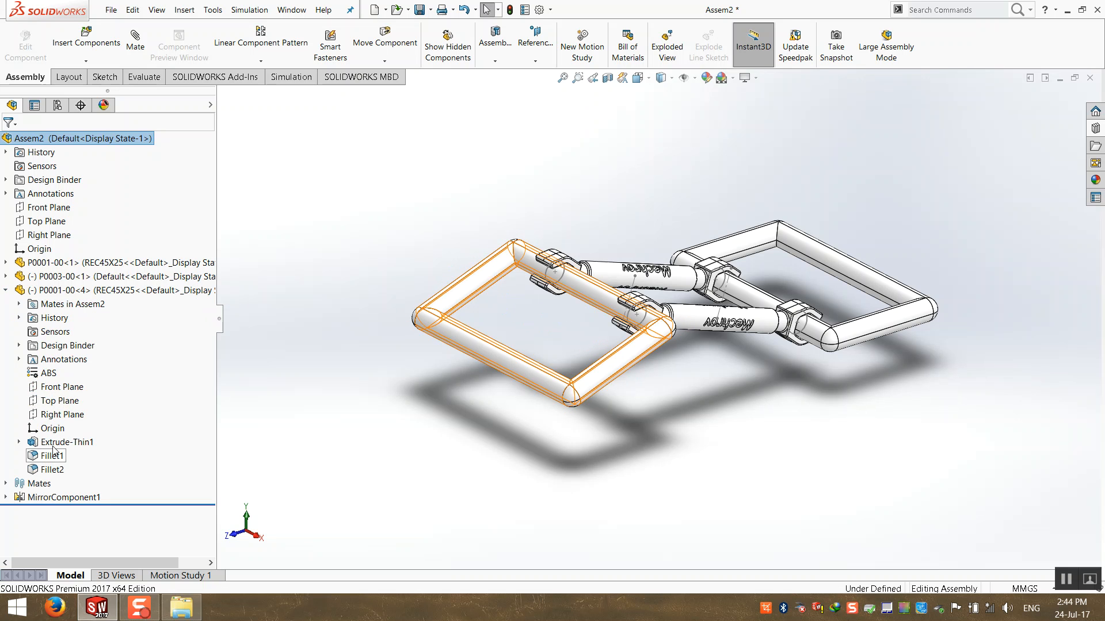
# Mate the Front Plane of P0001-00<4> coincident with the Front Plane of P0001-00<1>.
pyautogui.click(59, 389)
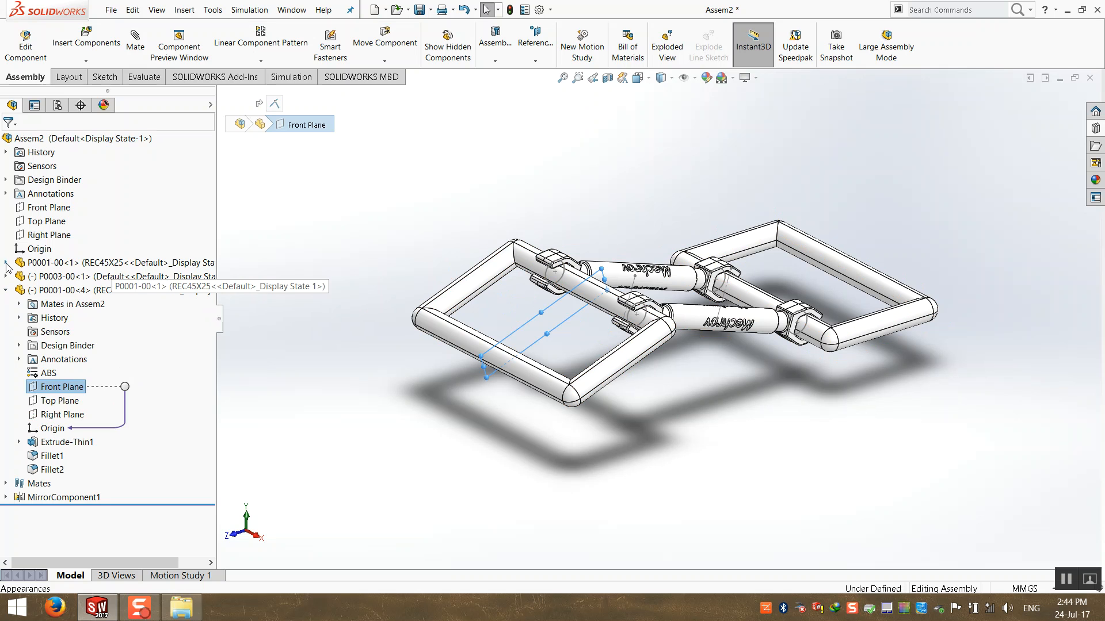
pyautogui.click(137, 48)
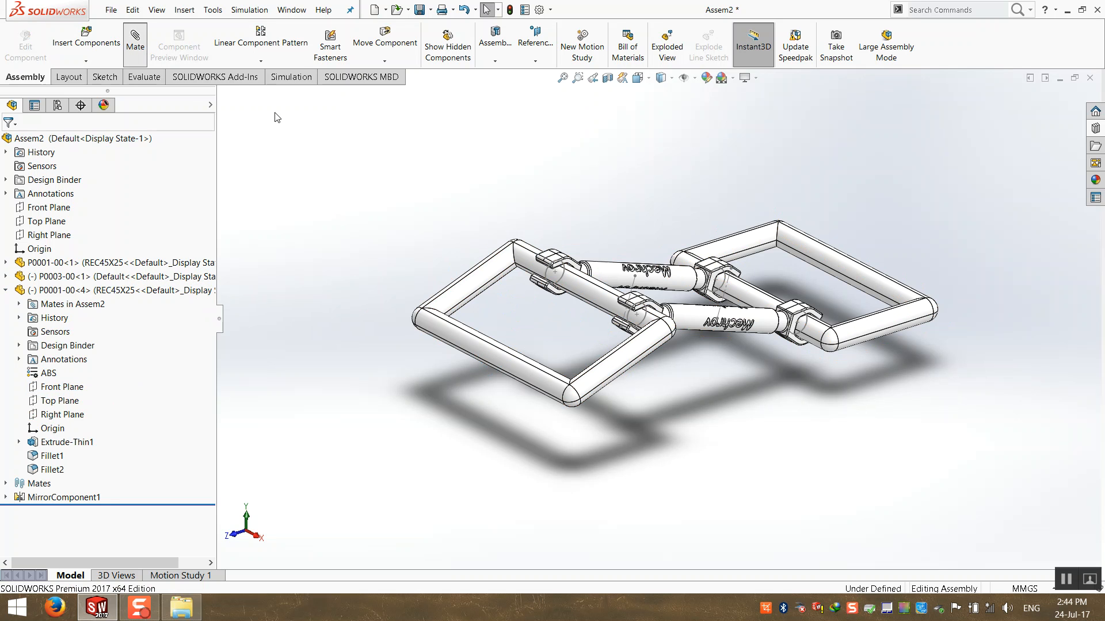
pyautogui.click(222, 95)
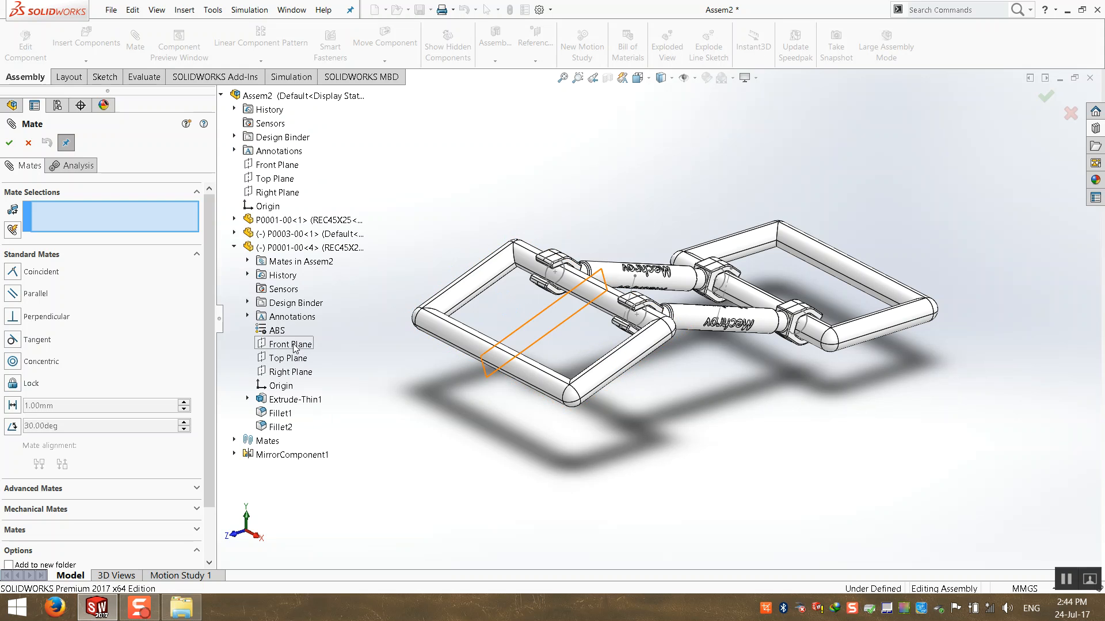
pyautogui.click(294, 345)
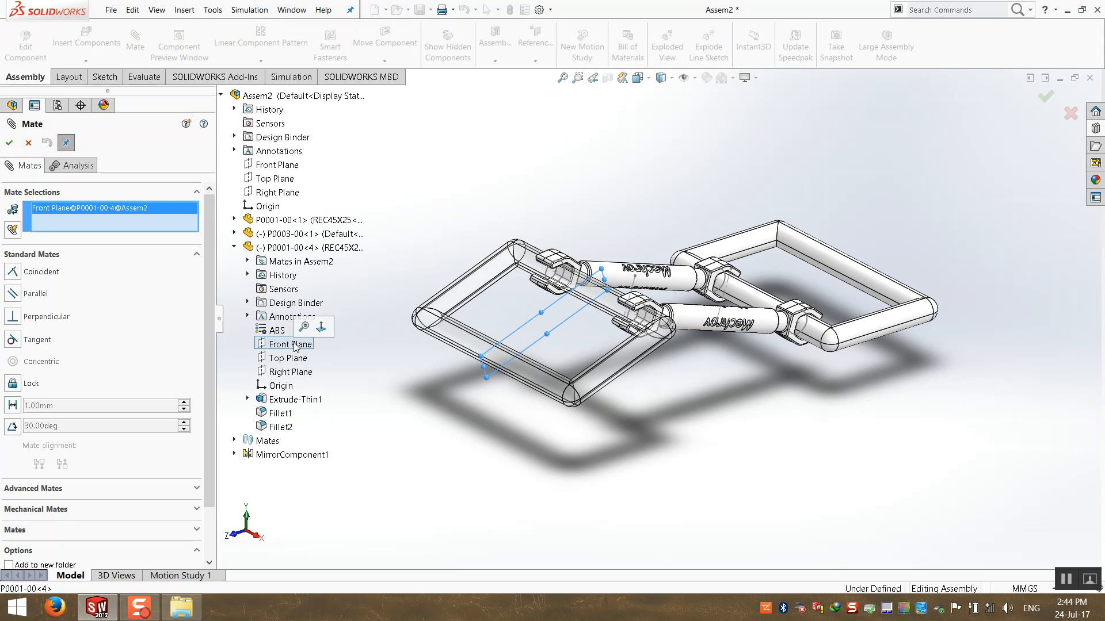
pyautogui.click(234, 220)
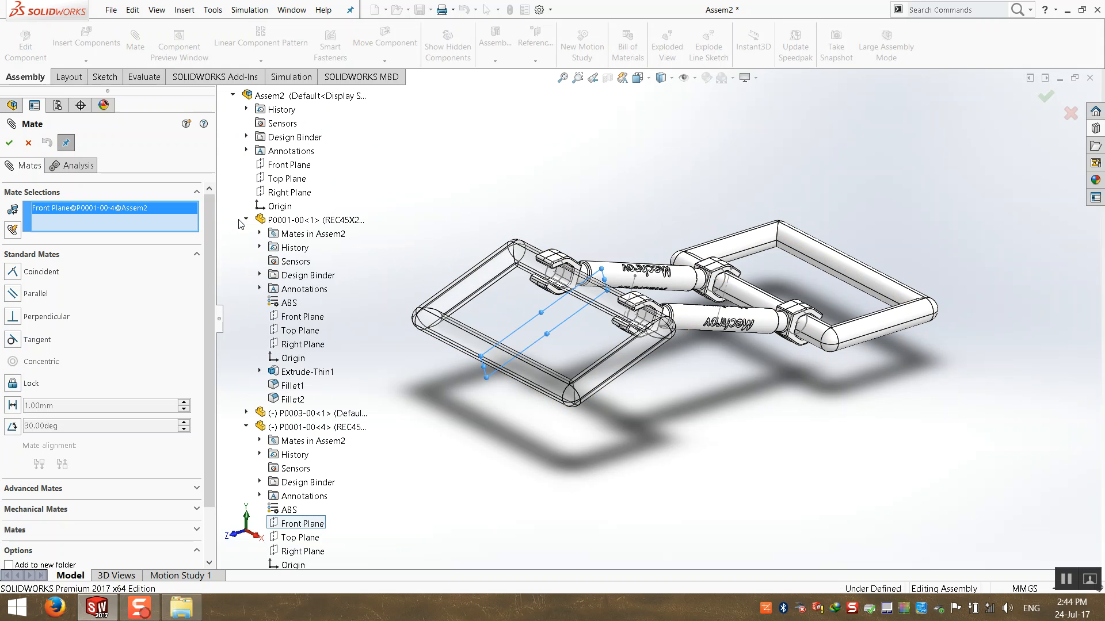
pyautogui.click(298, 323)
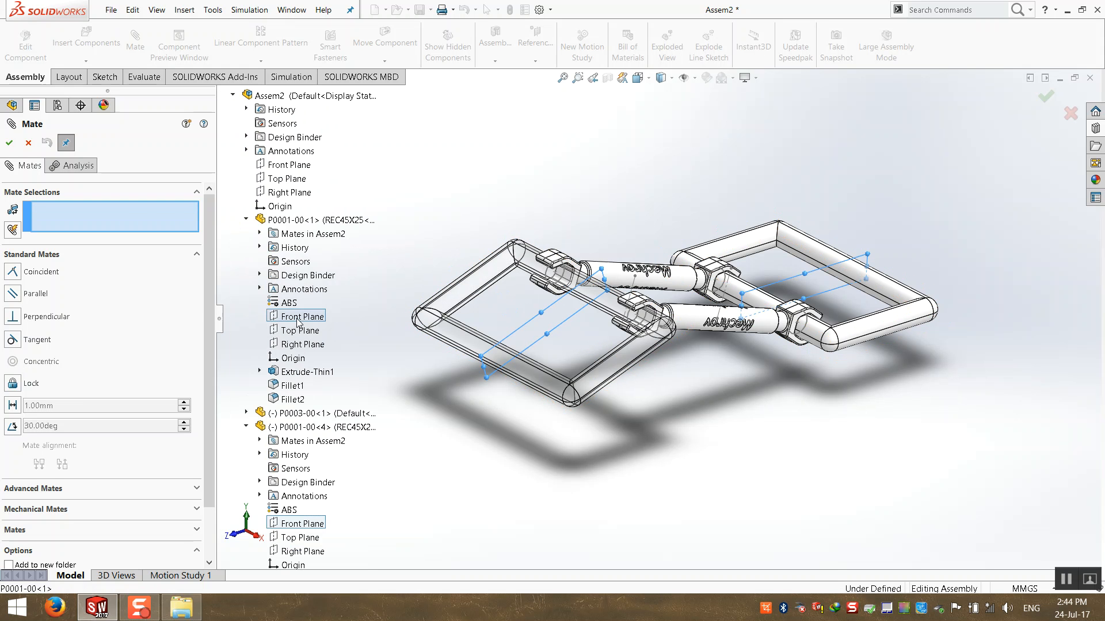
pyautogui.click(5, 146)
pyautogui.click(5, 146)
# Swing the second frame and a wrench link to lift the linkage upright, orbiting between drags.
pyautogui.moveTo(527, 379); pyautogui.dragTo(496, 333)
pyautogui.click(467, 406)
pyautogui.moveTo(467, 406); pyautogui.dragTo(317, 443, button='middle')
pyautogui.moveTo(482, 359); pyautogui.dragTo(633, 310, button='middle')
pyautogui.scroll(-2, 630, 313)
pyautogui.moveTo(562, 343); pyautogui.dragTo(419, 351)
pyautogui.moveTo(401, 302); pyautogui.dragTo(881, 419)
pyautogui.moveTo(538, 467); pyautogui.dragTo(660, 451, button='middle')
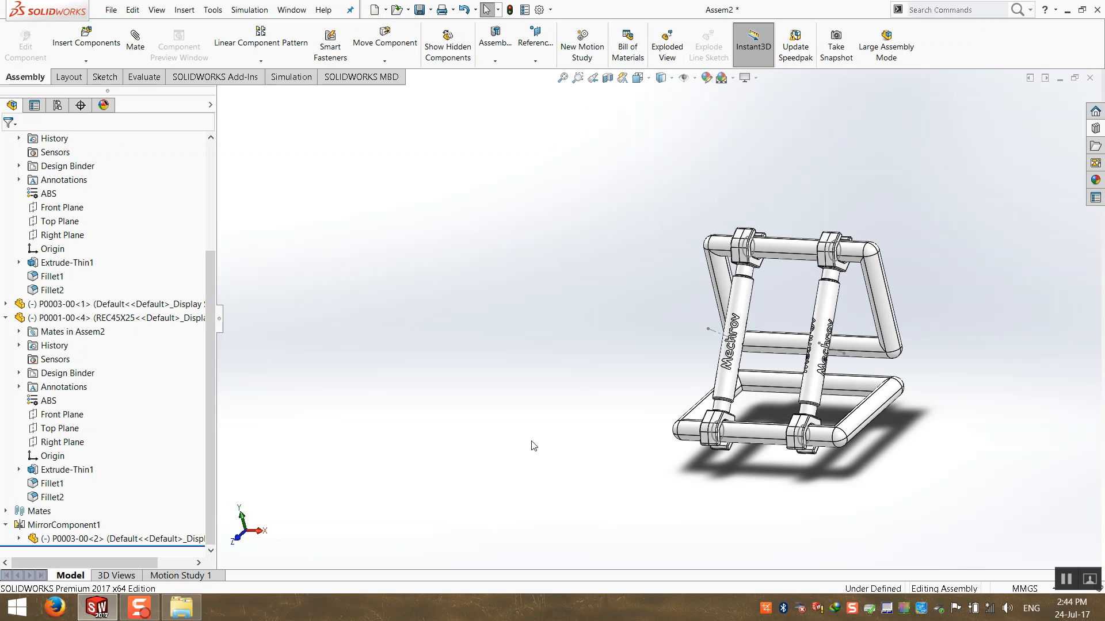
# Return to isometric, collapse the tree, show Mates, rotate the upper frame, then save with Ctrl+S.
pyautogui.hotkey('ctrl', '7')
pyautogui.rightClick(166, 363)
pyautogui.click(190, 369)
pyautogui.click(6, 304)
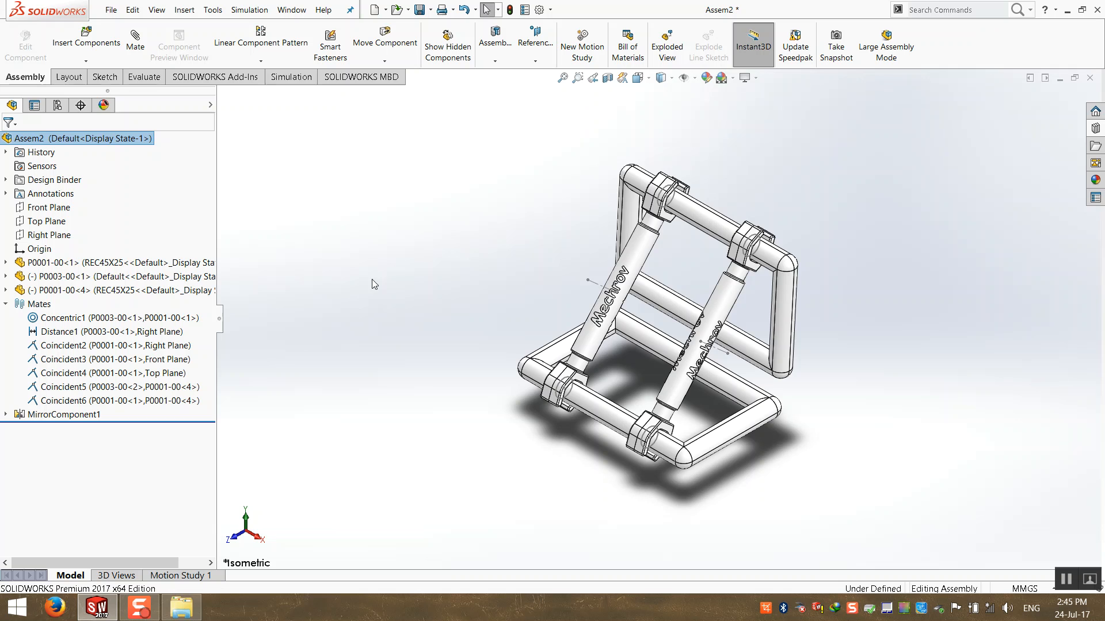
pyautogui.moveTo(756, 327); pyautogui.dragTo(434, 597)
pyautogui.click(472, 393)
pyautogui.scroll(3, 495, 392)
pyautogui.moveTo(592, 380)
pyautogui.mouseDown(button='middle')
pyautogui.moveTo(598, 364)
pyautogui.moveTo(610, 376)
pyautogui.mouseUp(button='middle')
pyautogui.hotkey('ctrl', '7')
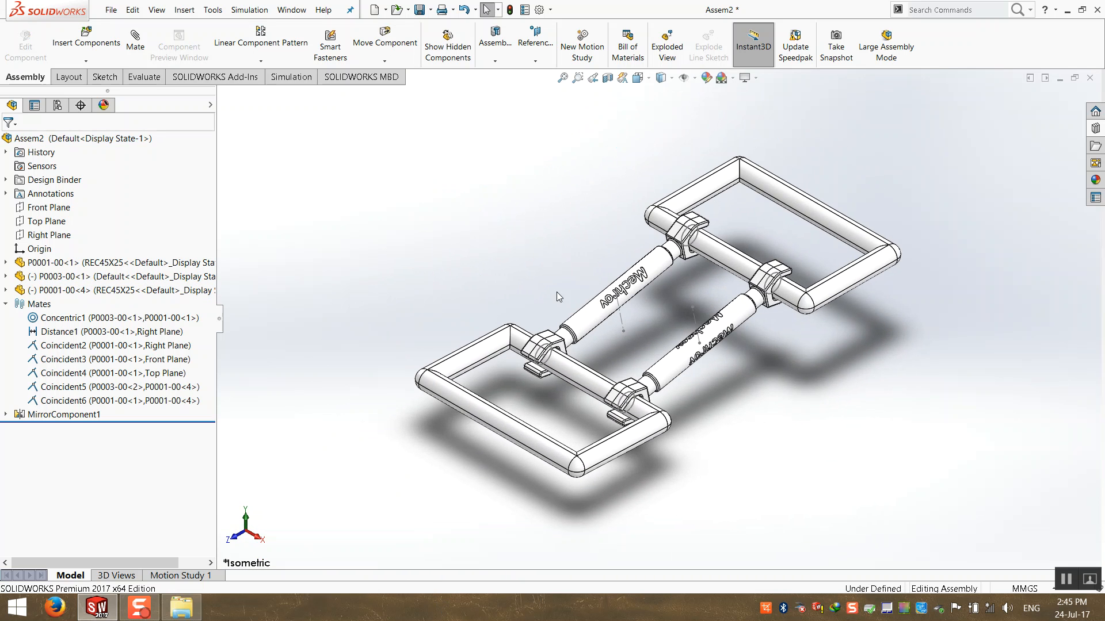
pyautogui.hotkey('ctrl', 's')
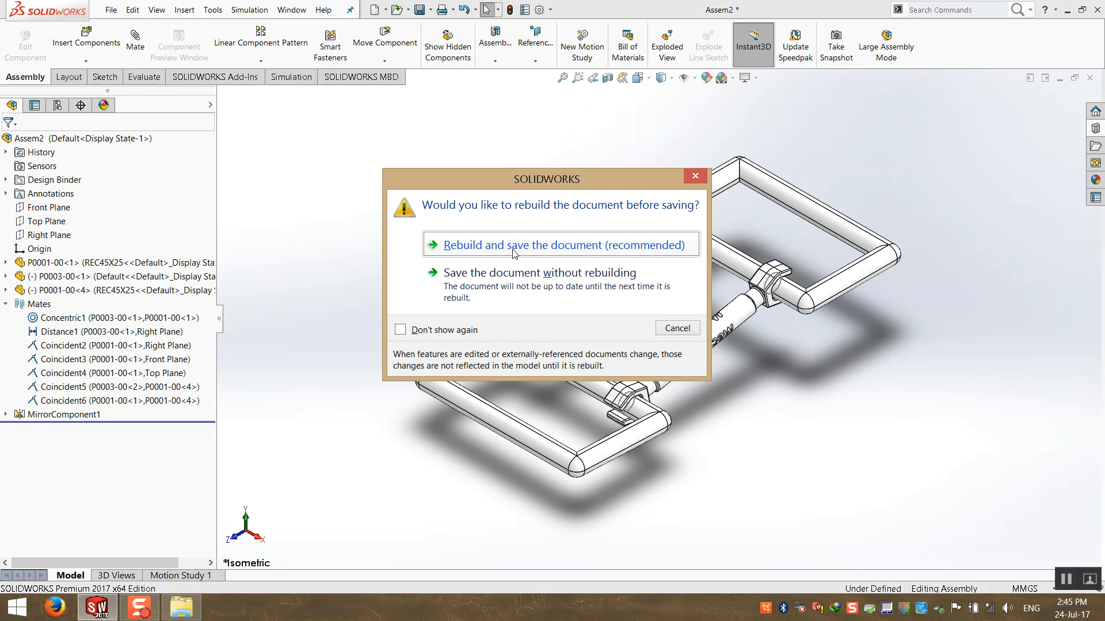
# Rebuild and save the assembly, then switch the view to Perspective.
pyautogui.click(515, 246)
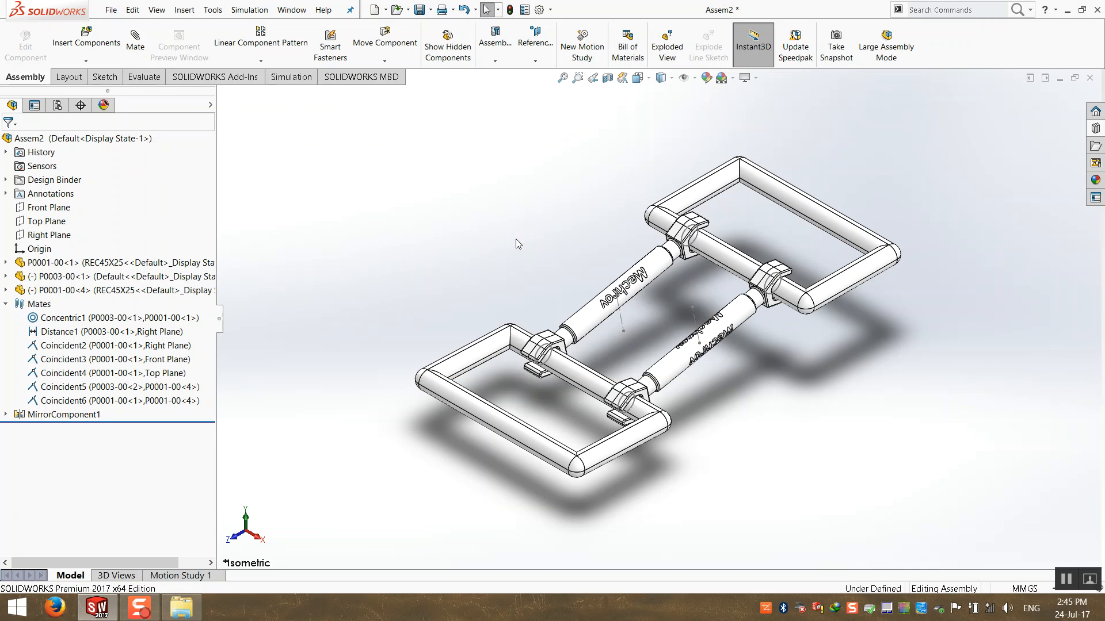
pyautogui.click(774, 428)
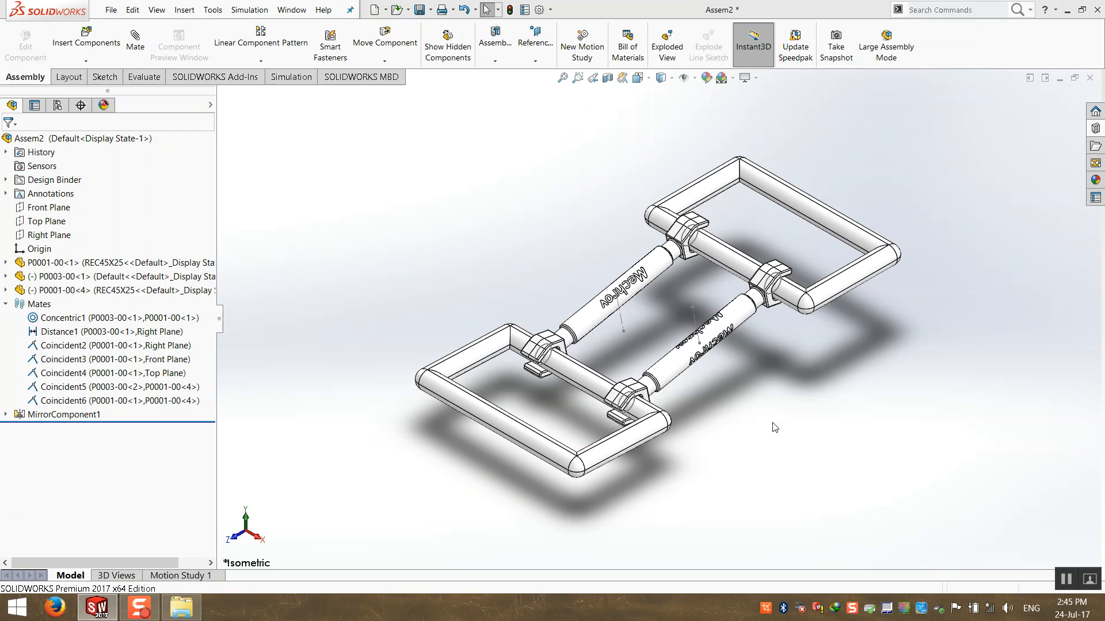
pyautogui.click(758, 81)
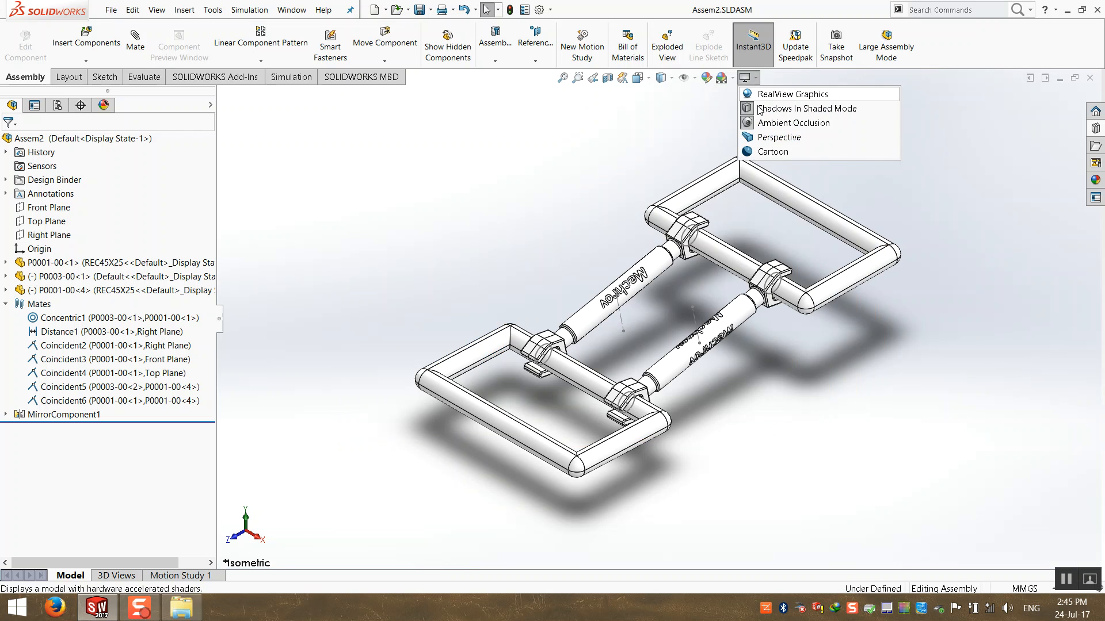
pyautogui.click(763, 139)
pyautogui.scroll(3, 608, 375)
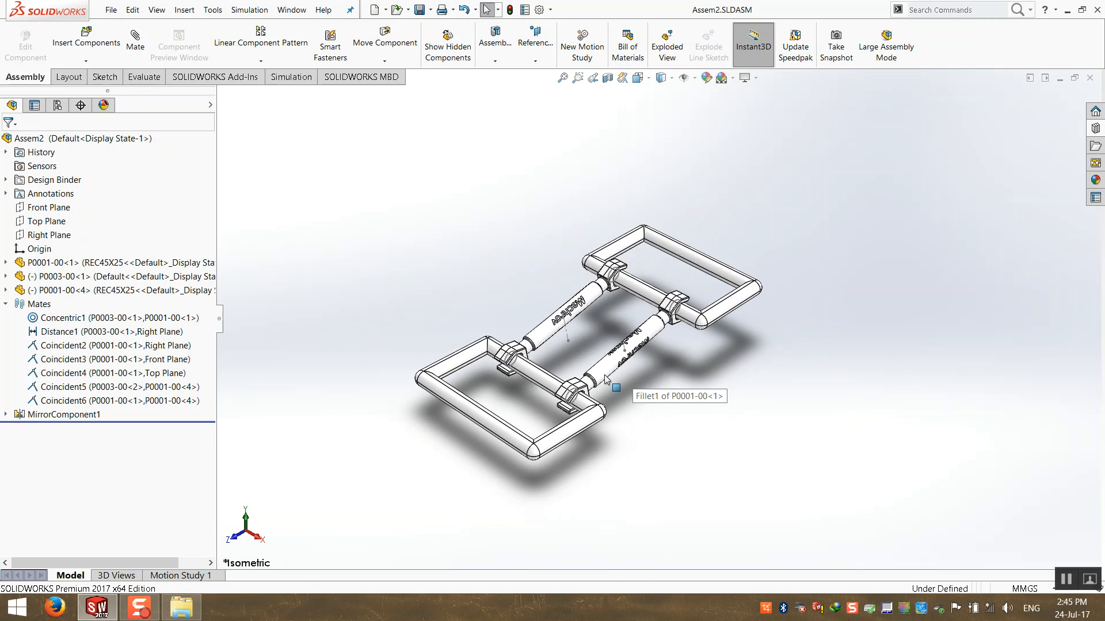
pyautogui.scroll(-1, 588, 364)
# Turn off Shadows In Shaded Mode, then undo it to keep the shadows.
pyautogui.click(754, 79)
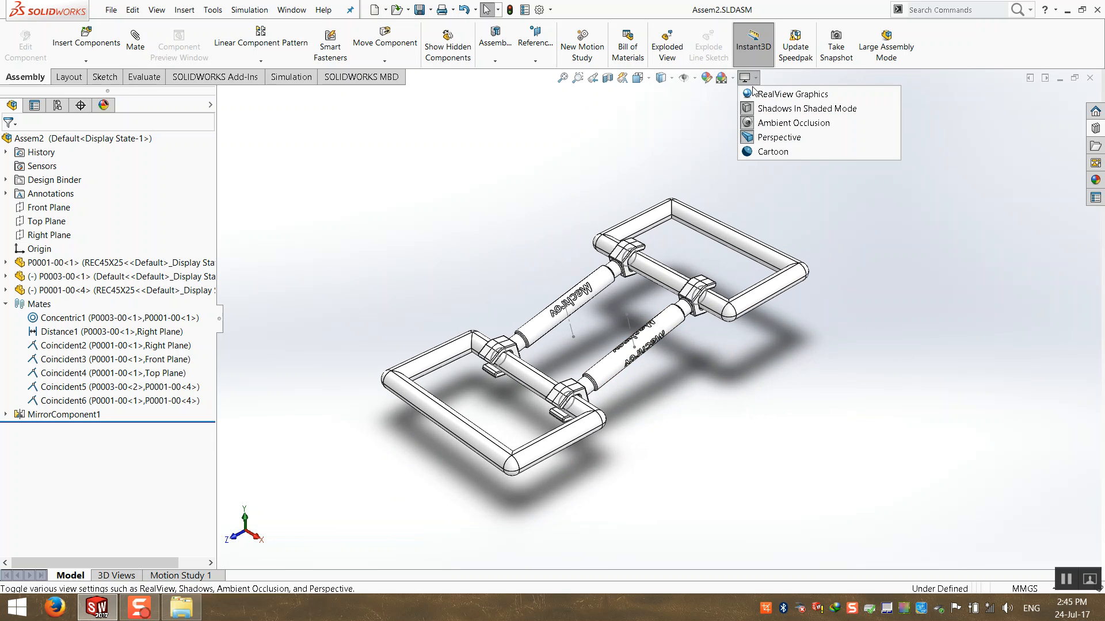
pyautogui.click(764, 109)
pyautogui.click(746, 83)
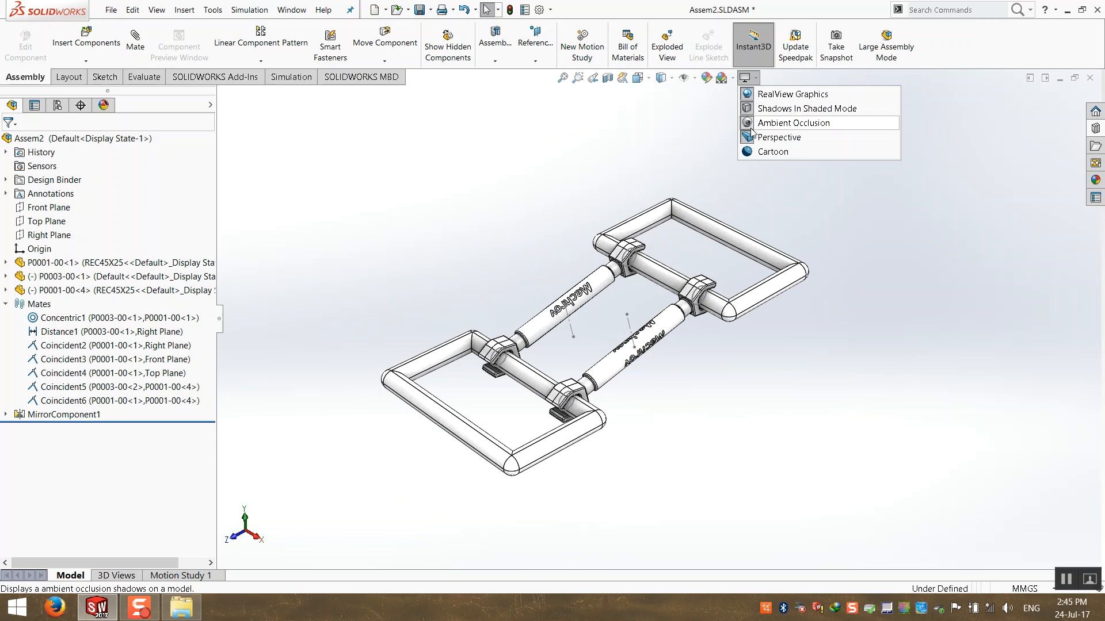
pyautogui.hotkey('ctrl', 'z')
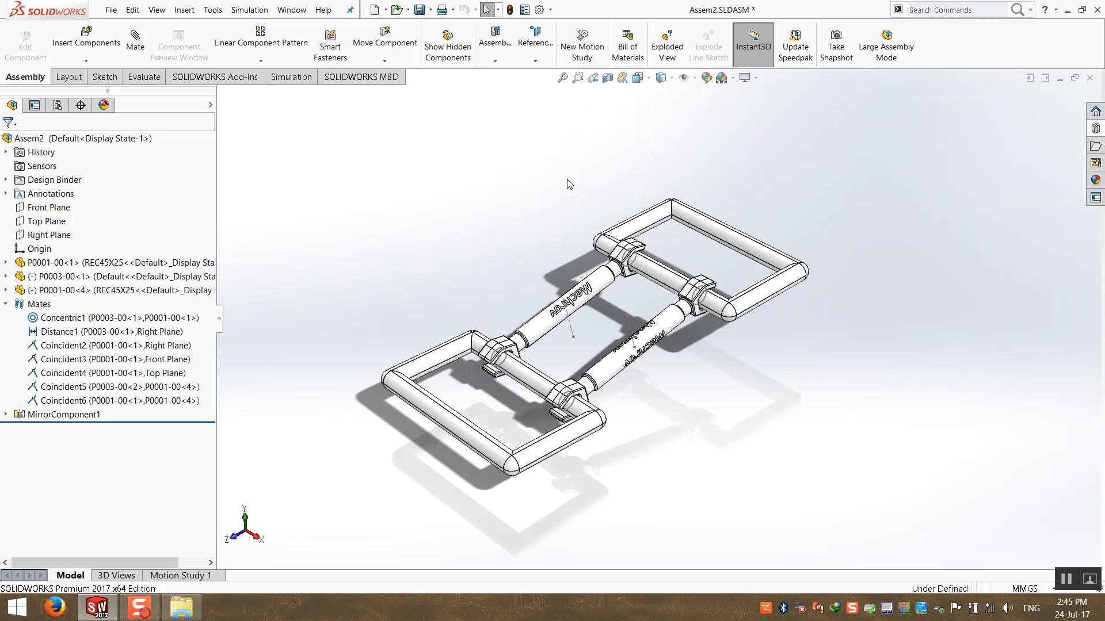
pyautogui.scroll(-1, 406, 389)
# Drag frame P0001-00<4> and link bar P0003-00<2> through several positions, orbiting between drags.
pyautogui.moveTo(462, 433); pyautogui.dragTo(509, 482)
pyautogui.moveTo(455, 336); pyautogui.dragTo(457, 417, button='middle')
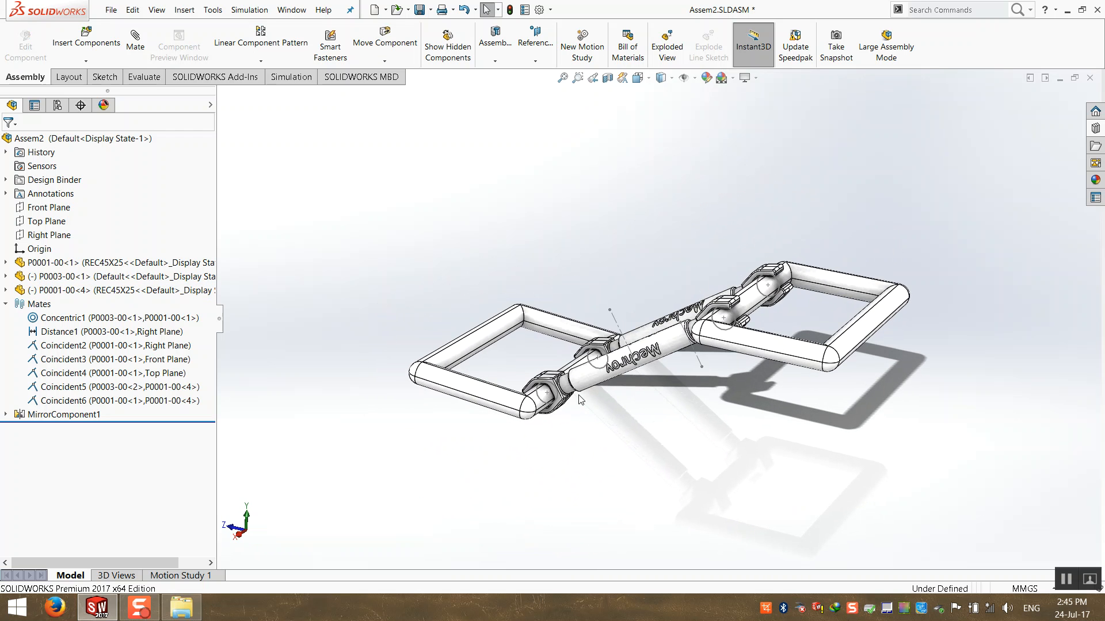
pyautogui.moveTo(601, 378); pyautogui.dragTo(612, 358)
pyautogui.moveTo(614, 233); pyautogui.dragTo(618, 280)
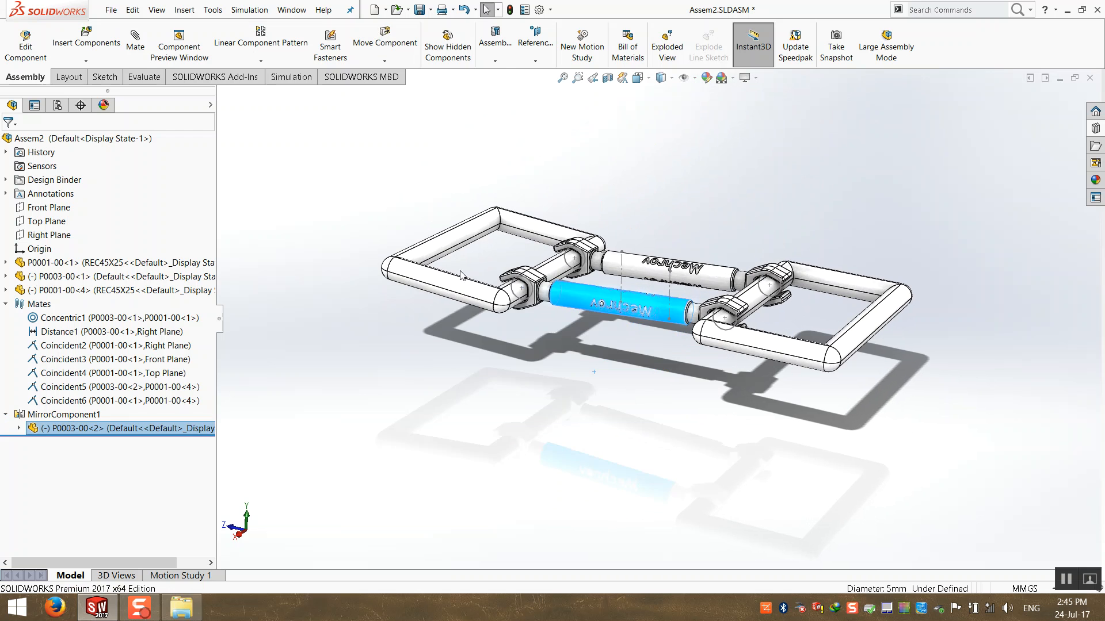
pyautogui.moveTo(402, 274); pyautogui.dragTo(405, 320)
pyautogui.click(357, 249)
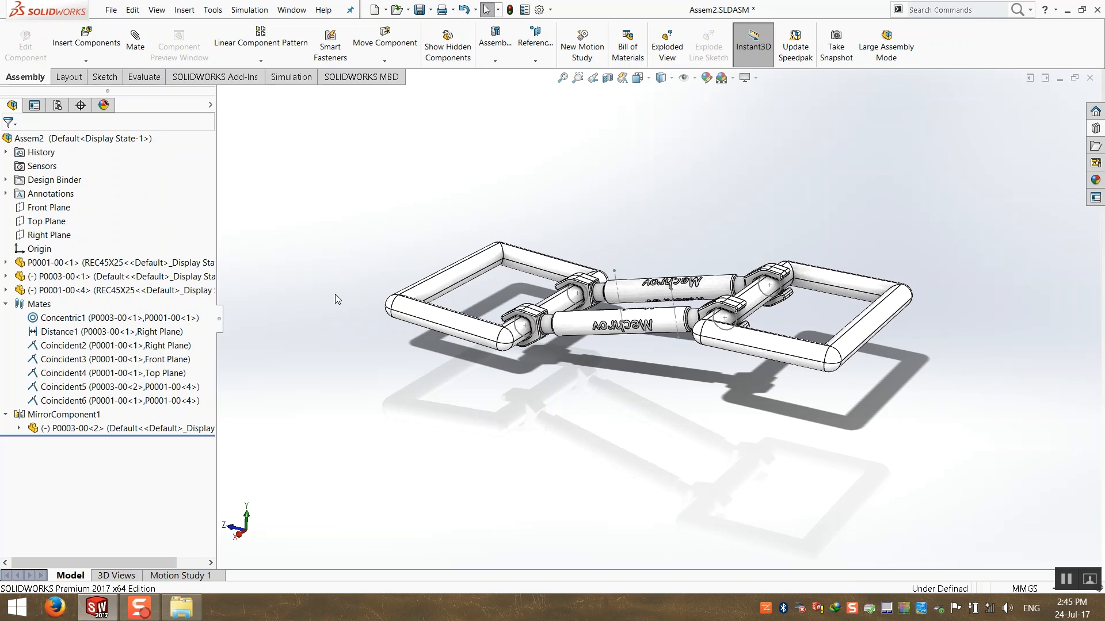
pyautogui.moveTo(335, 294); pyautogui.dragTo(432, 340, button='middle')
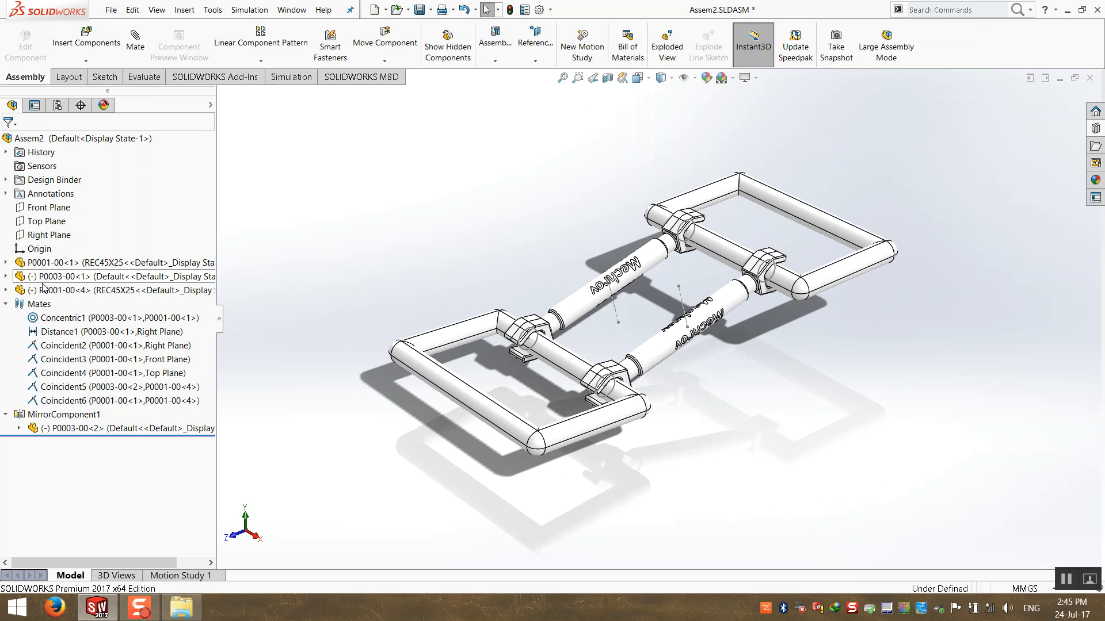
# Add mate Parallel2 between P0001-00<4>'s Top Plane and the assembly Top Plane, then drag the frame.
pyautogui.click(5, 304)
pyautogui.click(136, 39)
pyautogui.click(221, 94)
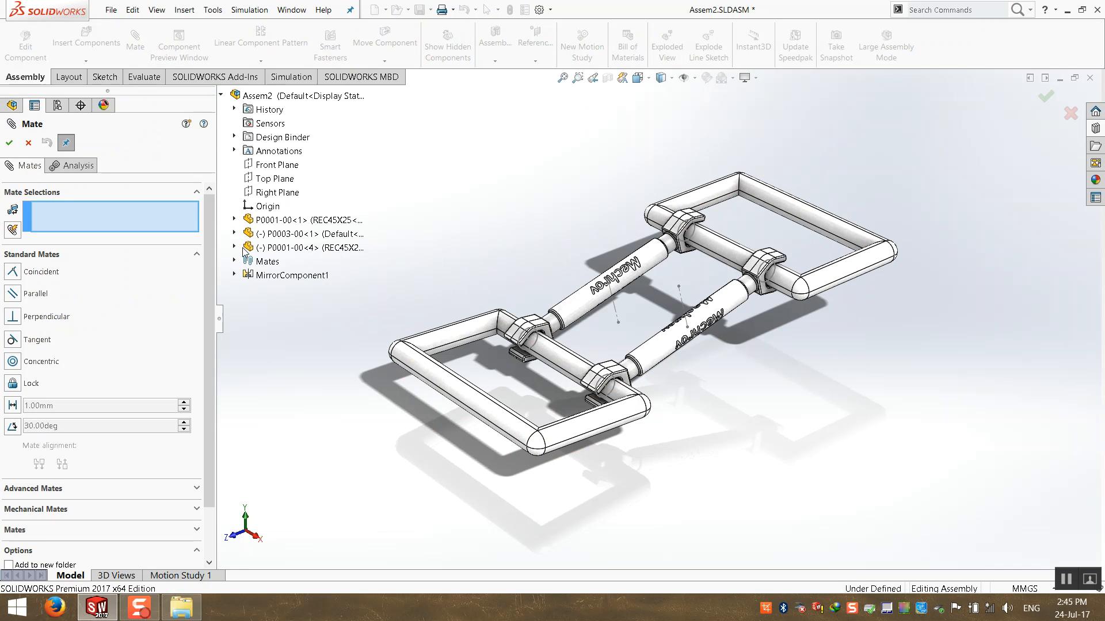
pyautogui.click(234, 247)
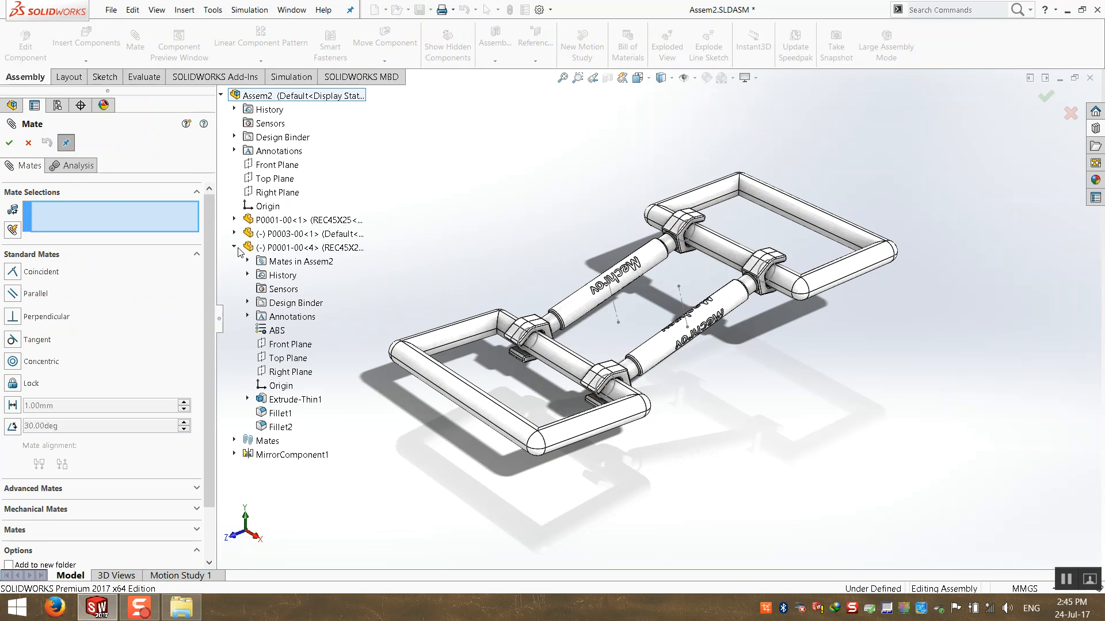
pyautogui.click(290, 359)
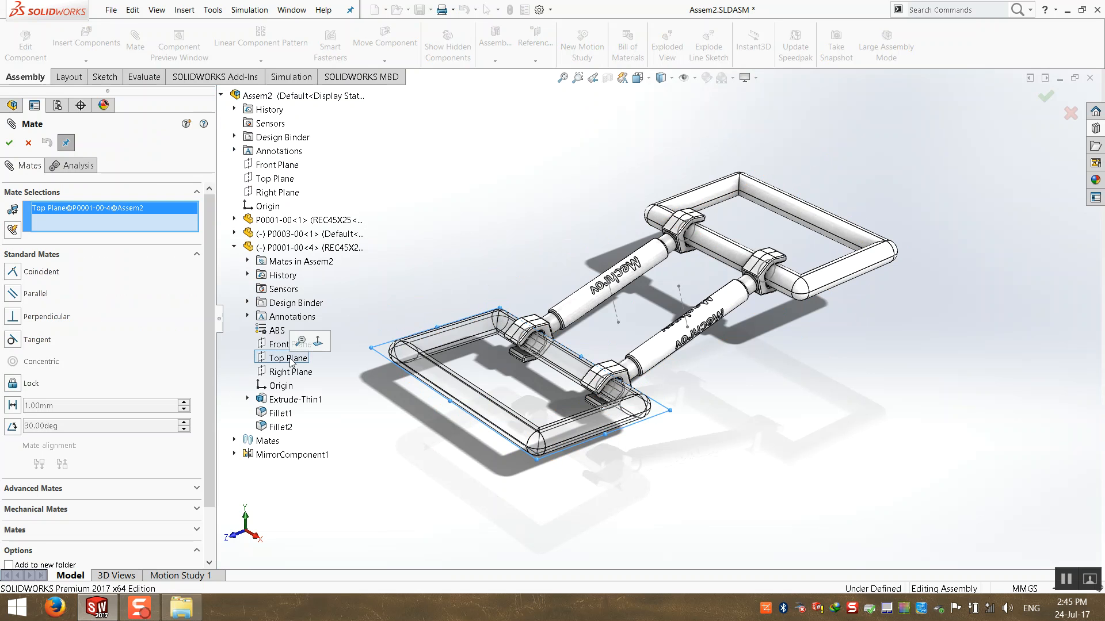
pyautogui.click(266, 180)
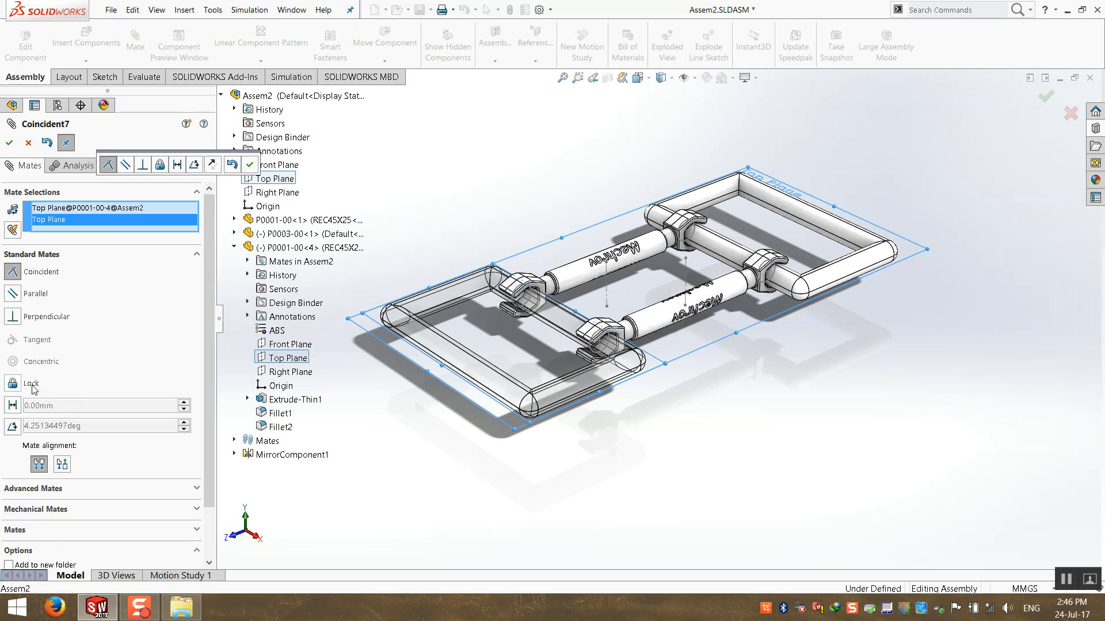
pyautogui.click(12, 293)
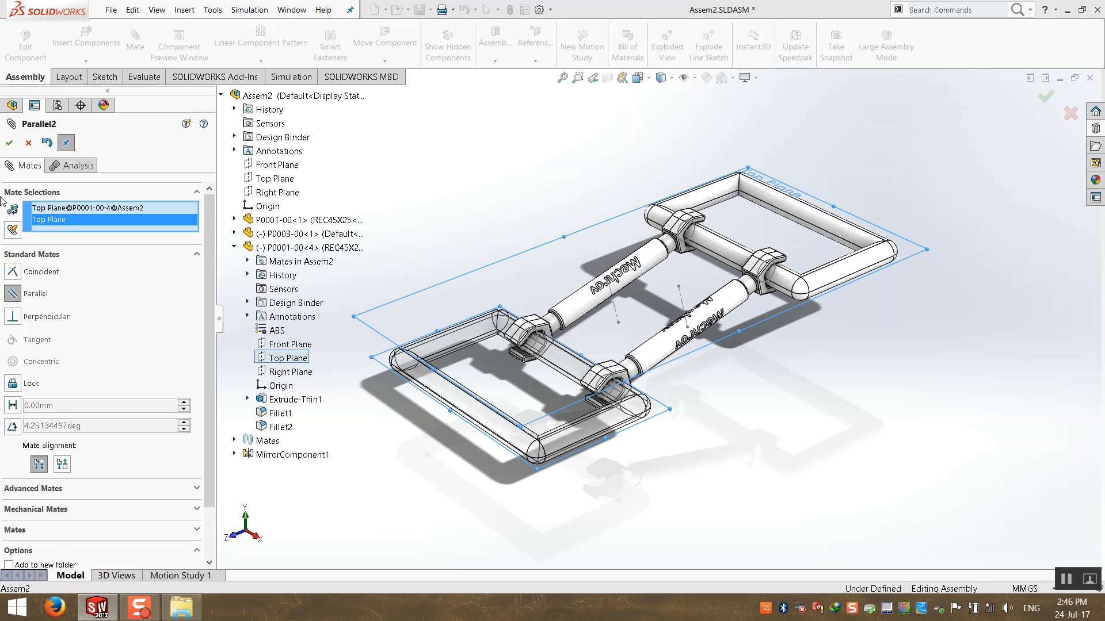
pyautogui.click(9, 143)
pyautogui.click(10, 143)
pyautogui.moveTo(491, 426); pyautogui.dragTo(313, 320)
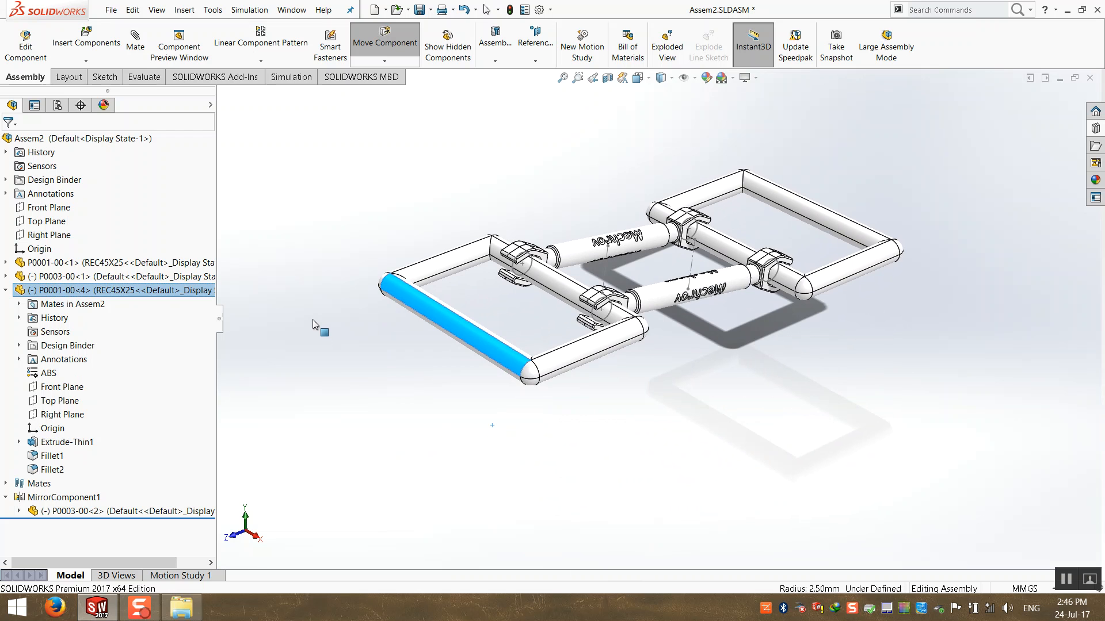
# Swing the lower-left frame, collapse all tree items and return to isometric view.
pyautogui.moveTo(312, 319); pyautogui.dragTo(499, 384, button='middle')
pyautogui.moveTo(472, 317); pyautogui.dragTo(574, 415)
pyautogui.moveTo(486, 366); pyautogui.dragTo(553, 383, button='middle')
pyautogui.click(443, 294)
pyautogui.rightClick(143, 332)
pyautogui.click(164, 339)
pyautogui.hotkey('ctrl', '7')
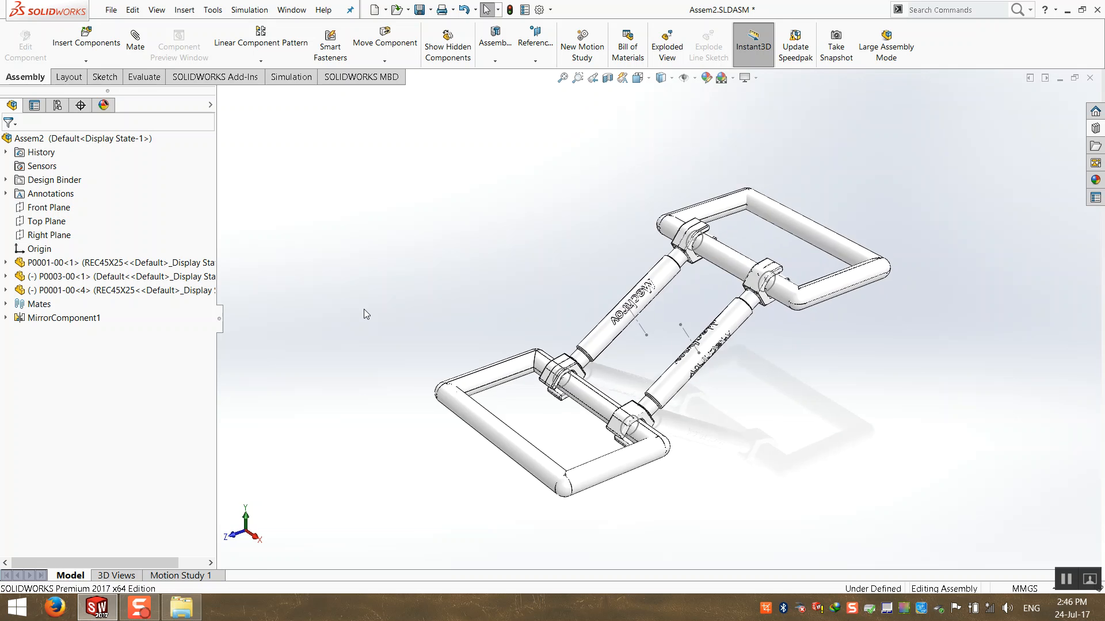
# Swing frame P0001-00<4> and the top crossbar until the frames spread apart and lie level.
pyautogui.moveTo(504, 422); pyautogui.dragTo(525, 188)
pyautogui.click(757, 130)
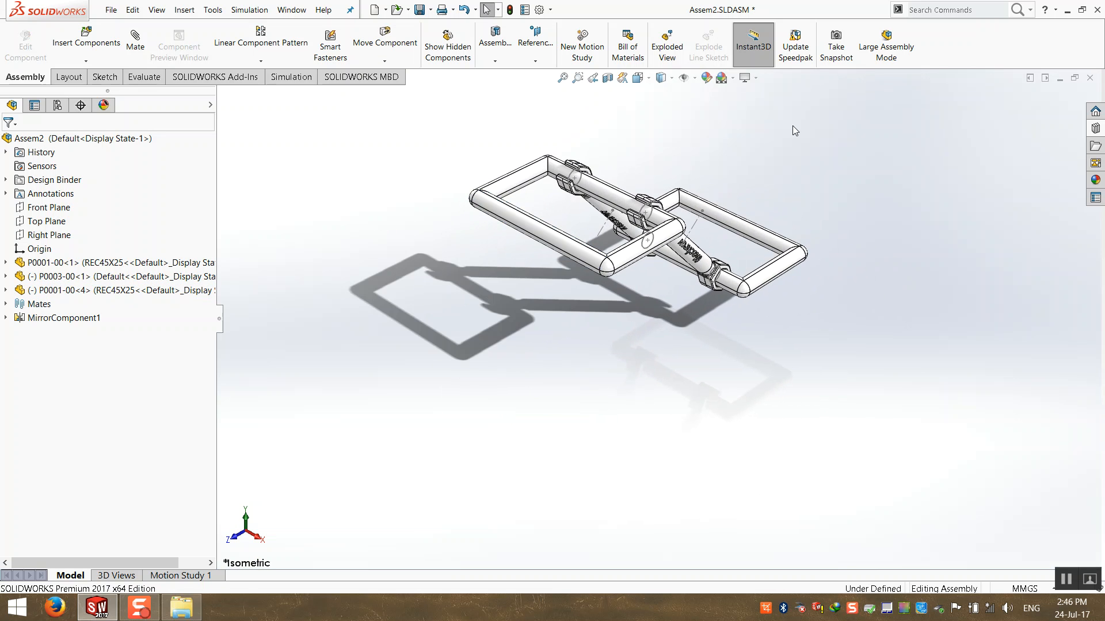
pyautogui.scroll(-2, 757, 130)
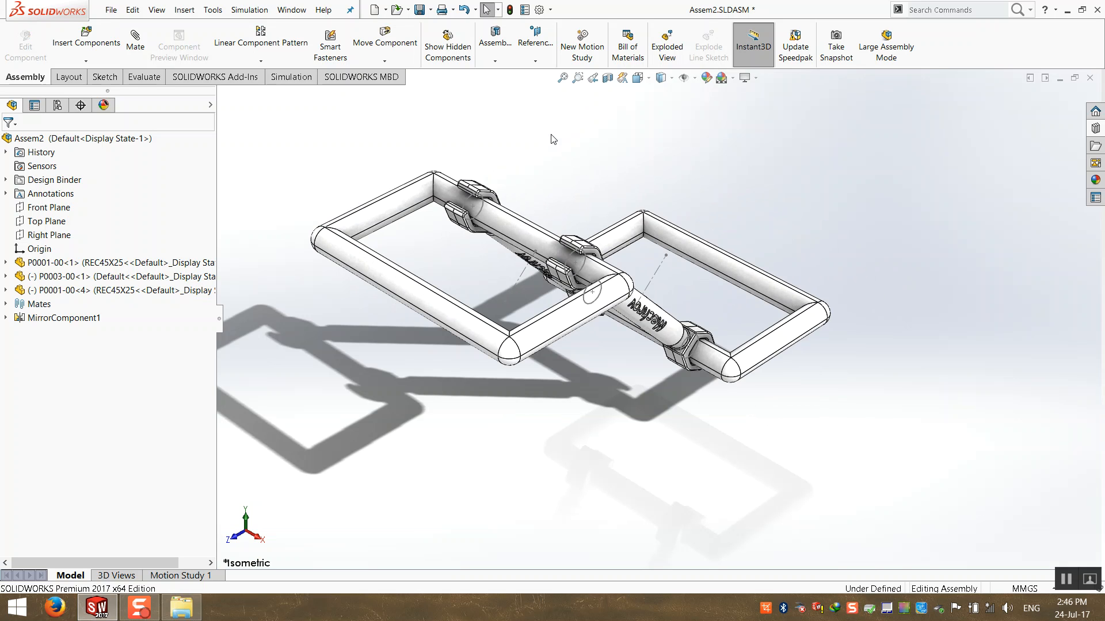
pyautogui.moveTo(526, 230); pyautogui.dragTo(375, 282)
pyautogui.click(375, 282)
pyautogui.scroll(2, 442, 461)
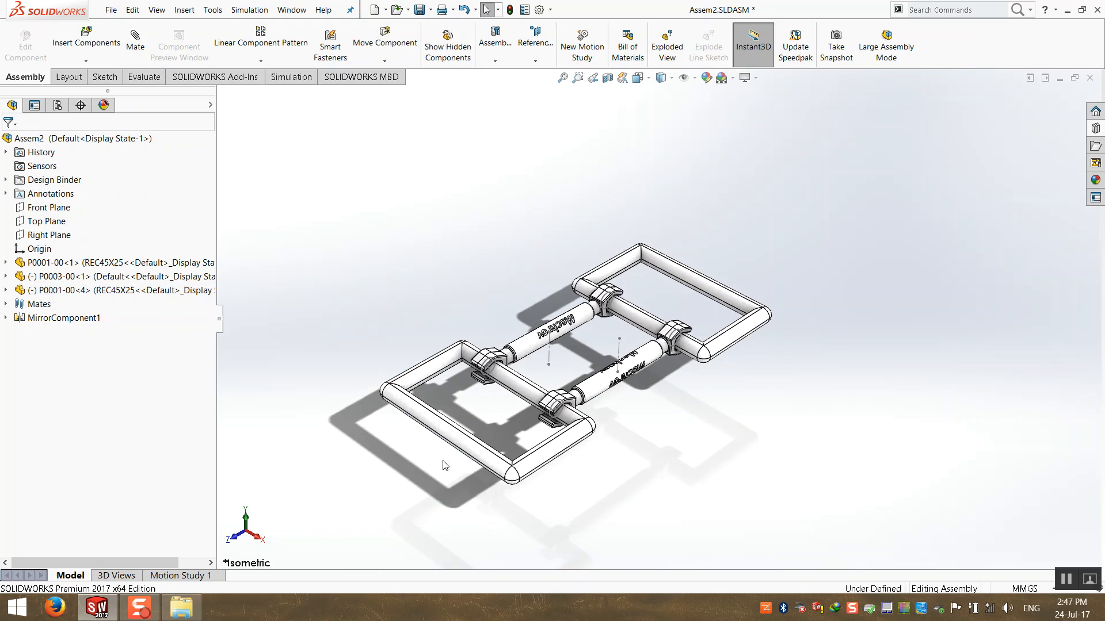
pyautogui.moveTo(468, 444); pyautogui.dragTo(447, 313)
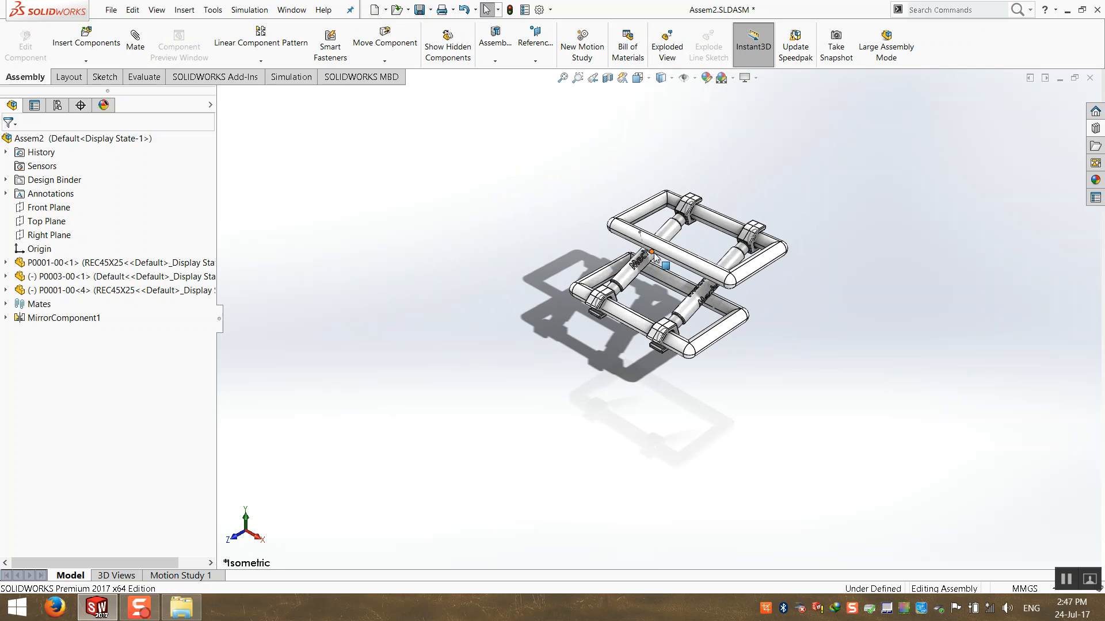
pyautogui.moveTo(669, 253); pyautogui.dragTo(415, 325)
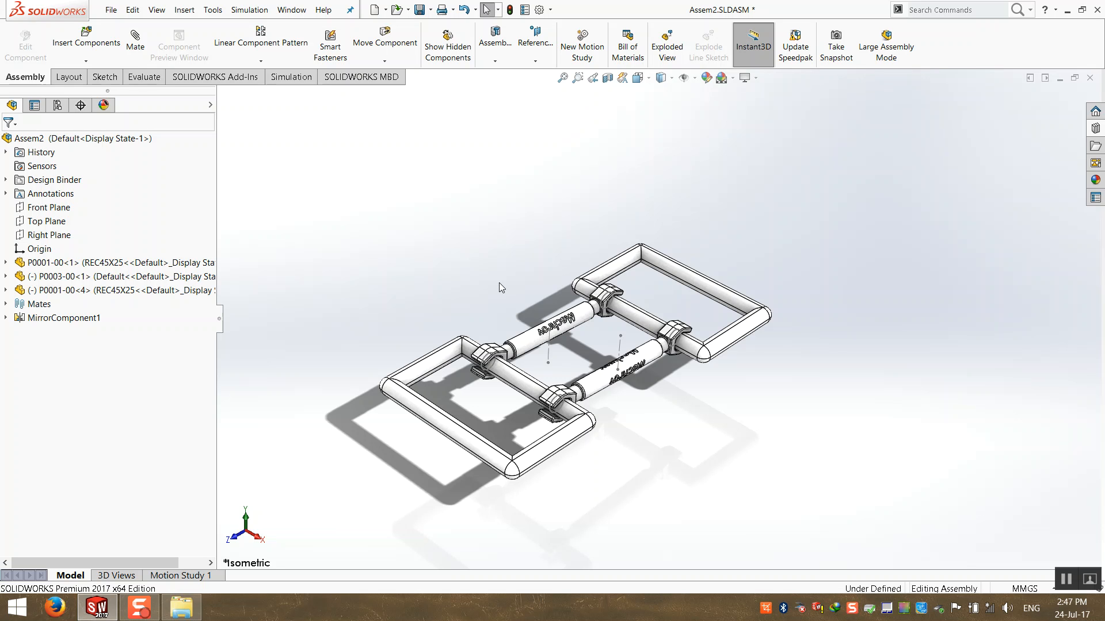
pyautogui.moveTo(499, 282)
pyautogui.mouseDown(button='middle')
pyautogui.moveTo(486, 275)
pyautogui.moveTo(531, 358)
pyautogui.moveTo(493, 271)
pyautogui.mouseUp(button='middle')
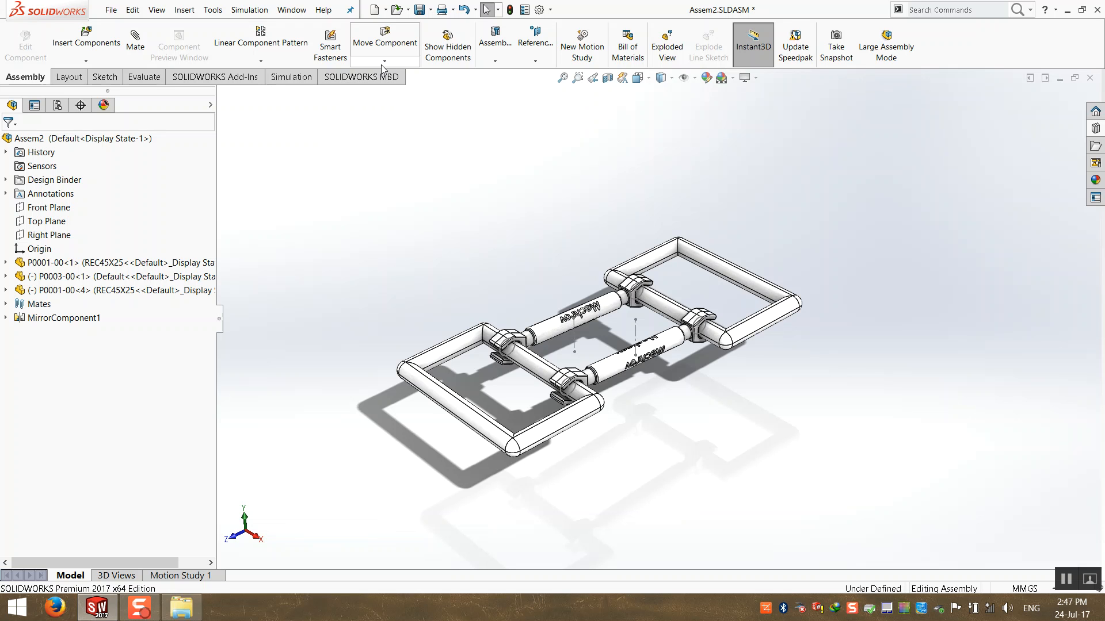
# Start Move Component in Free Drag mode with Physical Dynamics, checking only These components.
pyautogui.click(413, 62)
pyautogui.click(413, 62)
pyautogui.click(402, 51)
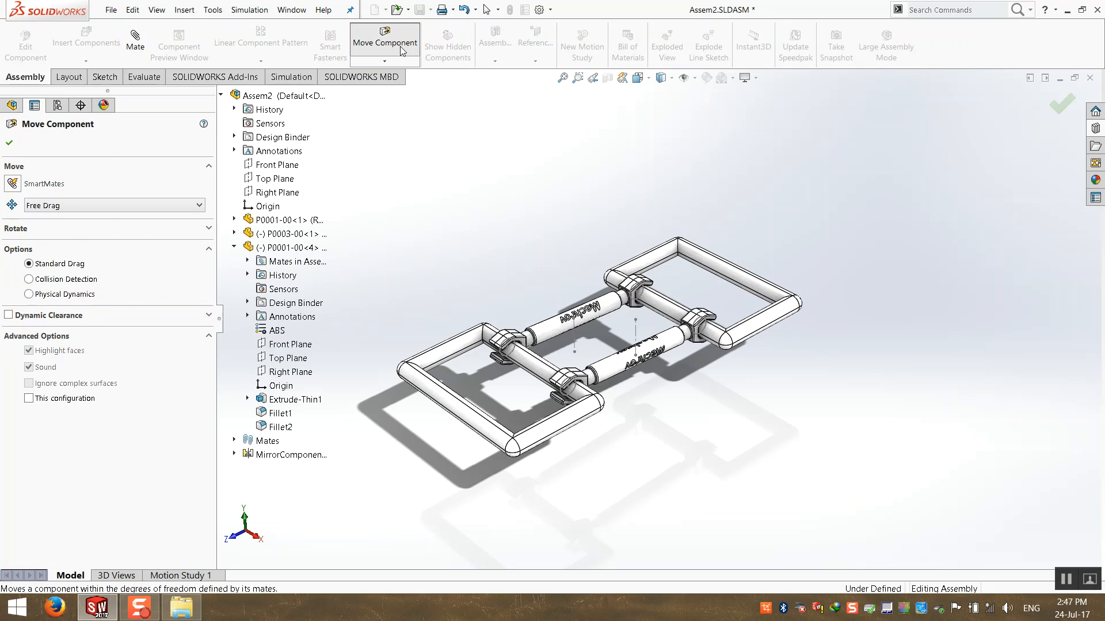
pyautogui.click(64, 207)
pyautogui.click(99, 203)
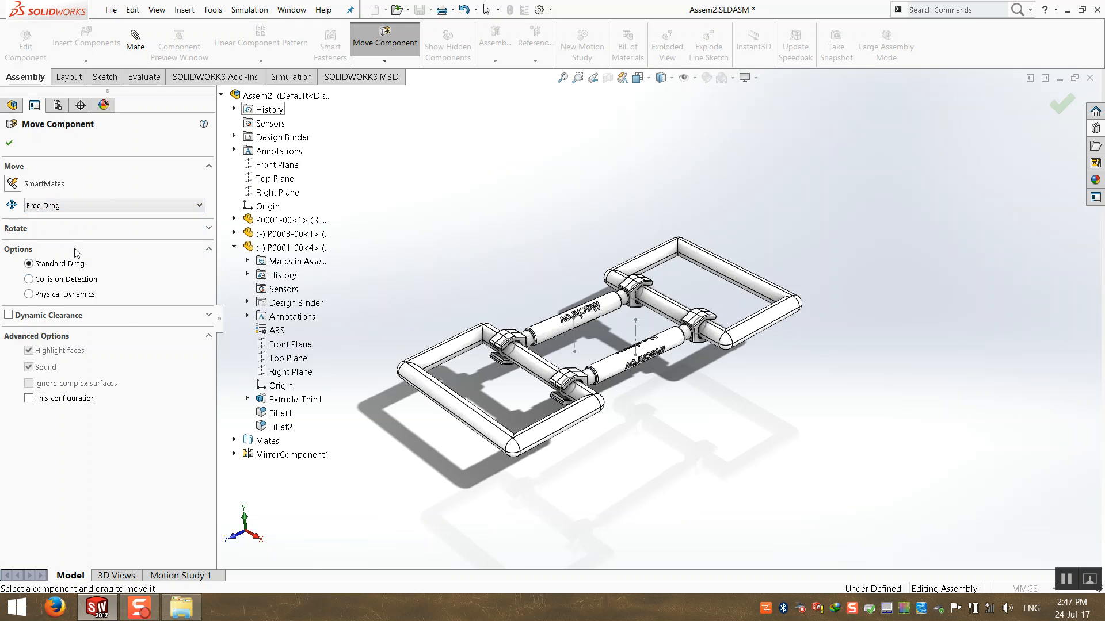
pyautogui.click(29, 295)
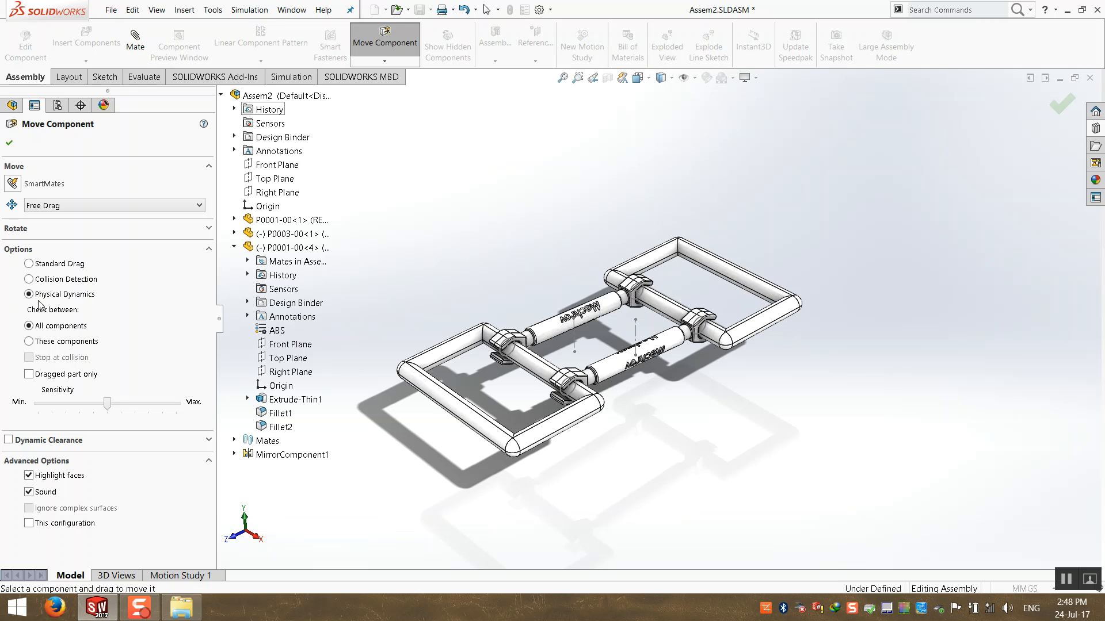
pyautogui.click(28, 341)
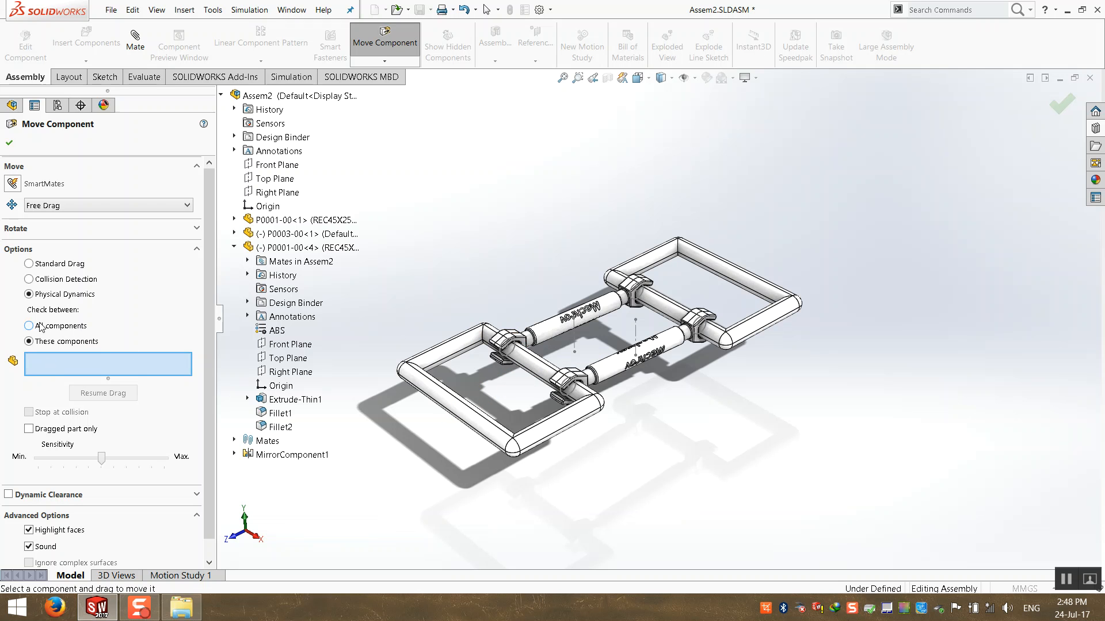
pyautogui.scroll(1, 467, 362)
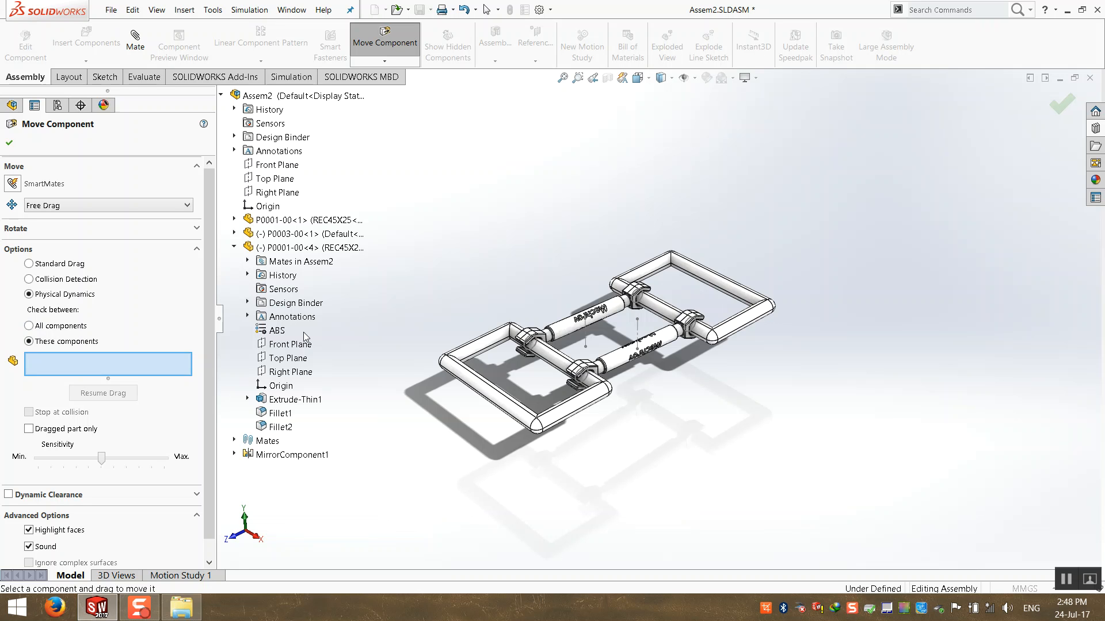
# Pick the upper Mechrov bar and the right frame as the components checked for contact.
pyautogui.scroll(-3, 630, 315)
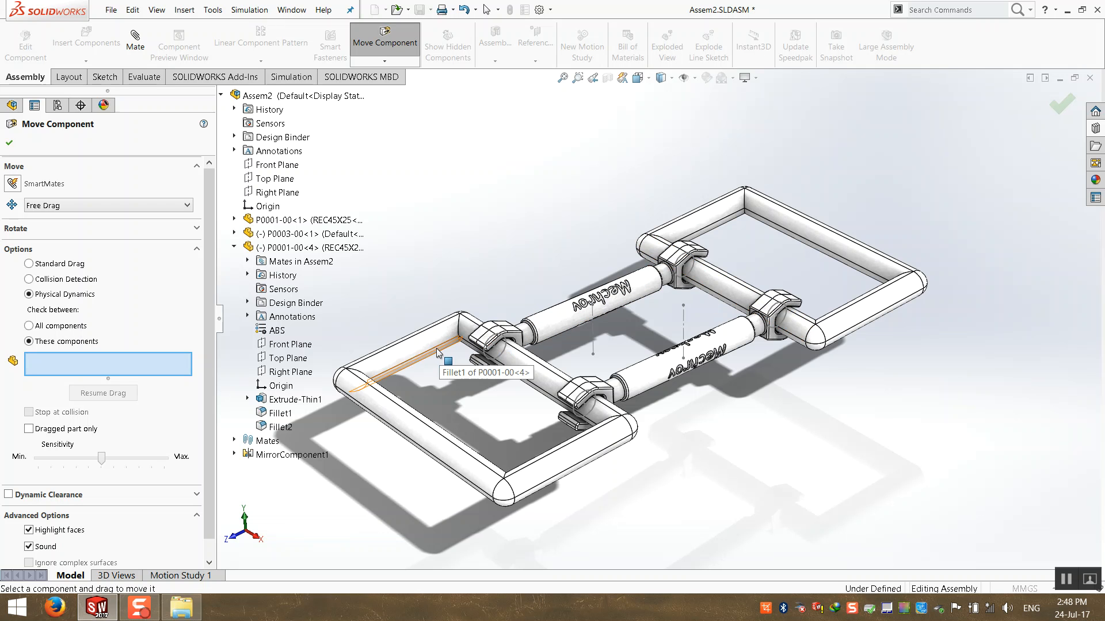
pyautogui.scroll(1, 436, 349)
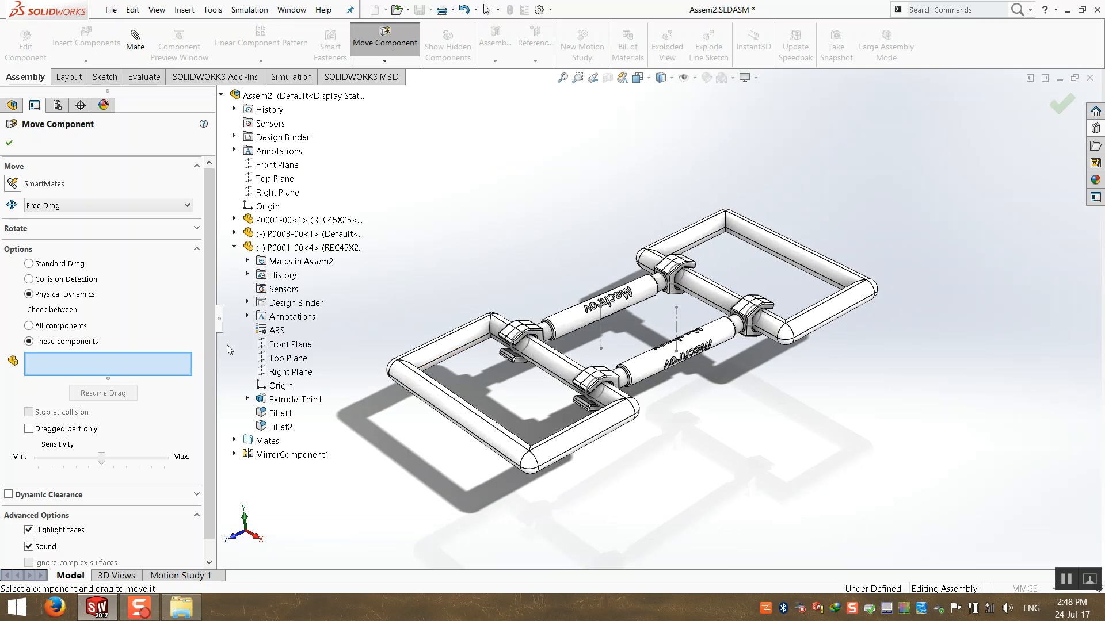
pyautogui.click(587, 321)
pyautogui.click(787, 250)
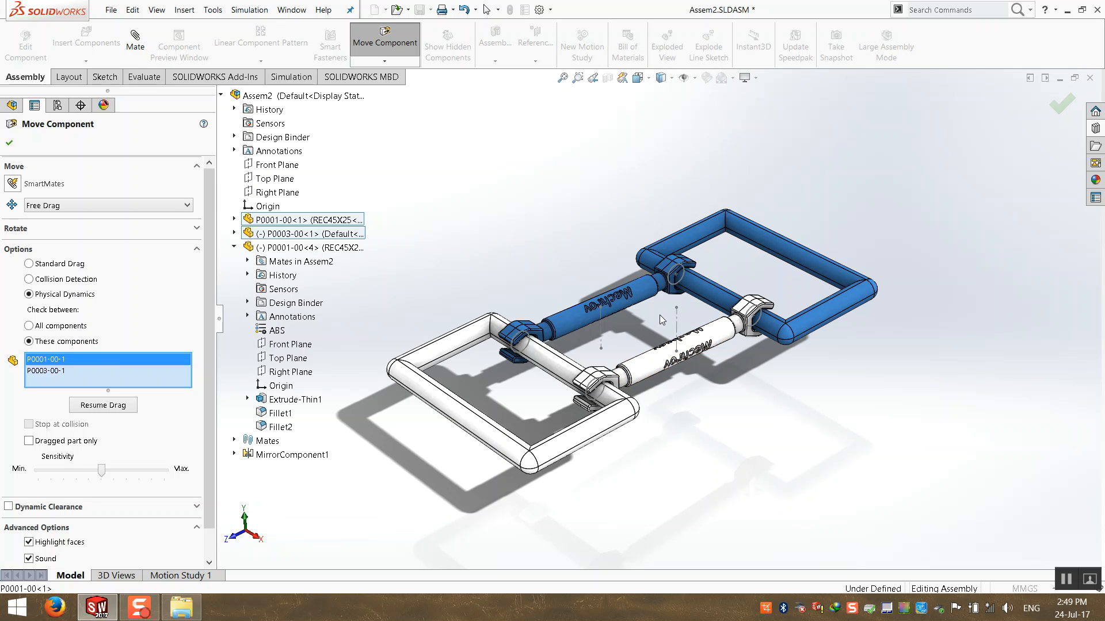
# Resume dragging and push the left frame so the assembly moves under physical dynamics.
pyautogui.scroll(3, 661, 320)
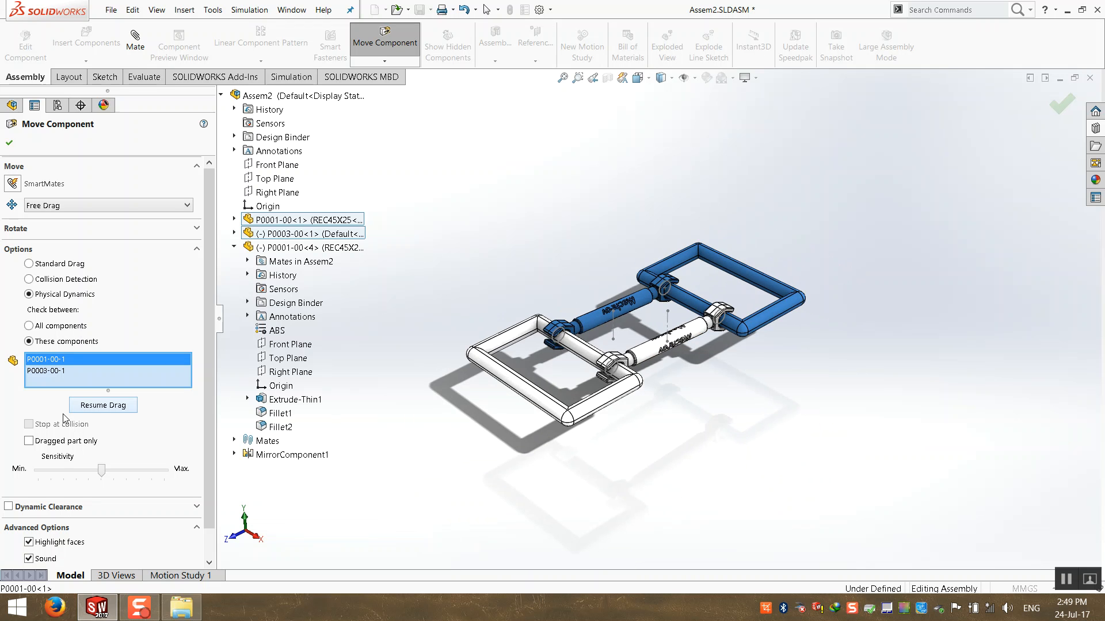
pyautogui.click(103, 406)
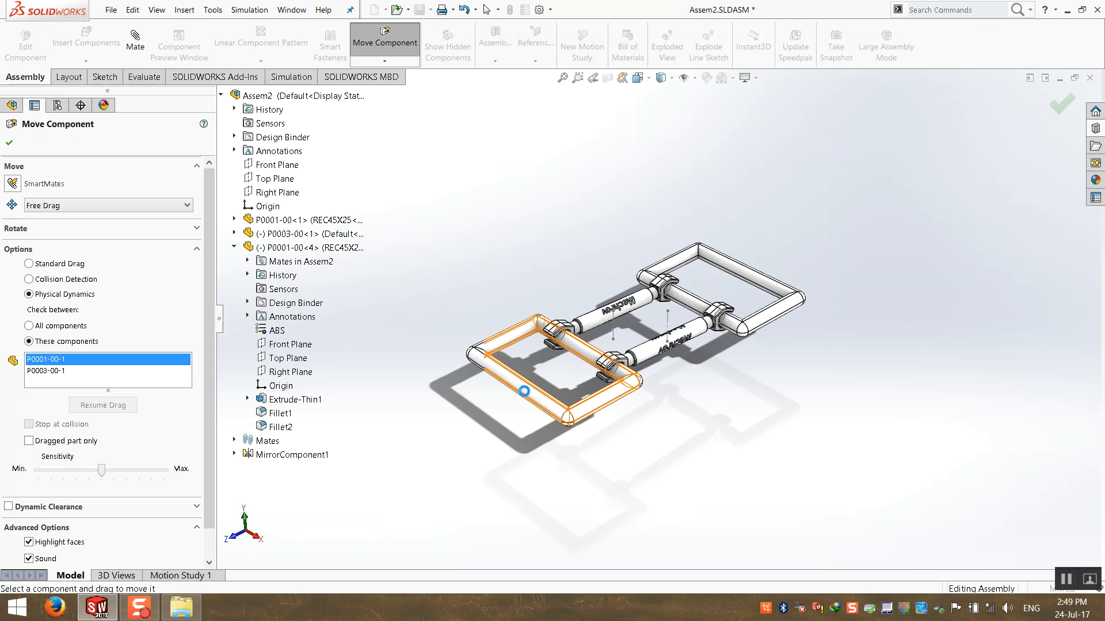
pyautogui.moveTo(527, 362); pyautogui.dragTo(725, 234)
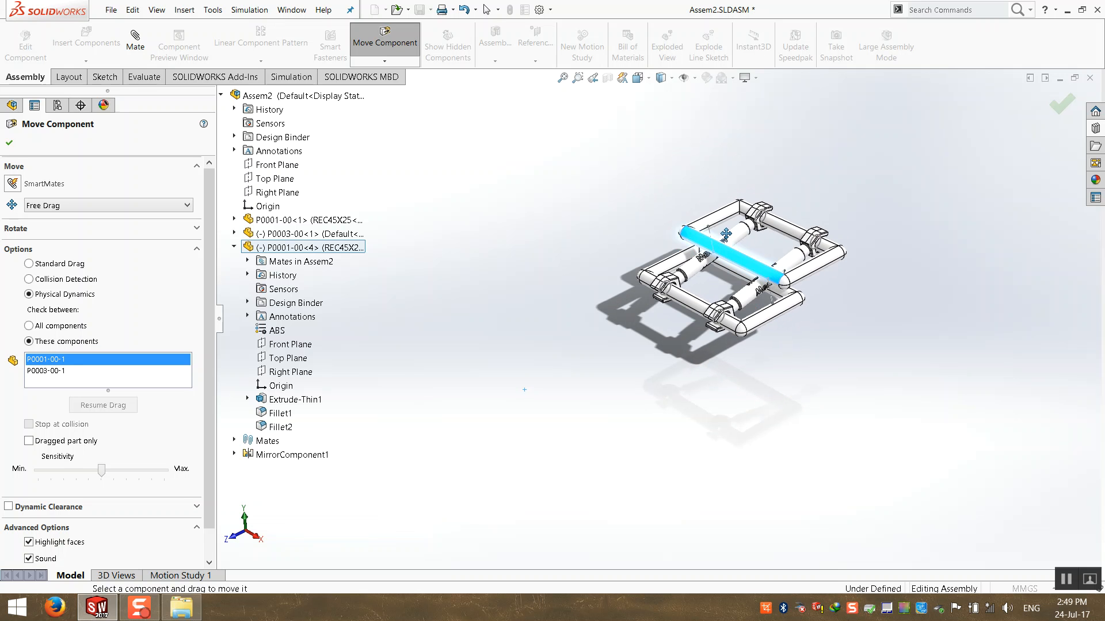
# Drag the P0003-00 bar to fold the frames into a stacked pose.
pyautogui.moveTo(728, 235); pyautogui.dragTo(726, 315, button='middle')
pyautogui.scroll(-6, 726, 275)
pyautogui.scroll(4, 726, 315)
pyautogui.moveTo(806, 275); pyautogui.dragTo(813, 217, button='middle')
pyautogui.moveTo(785, 256); pyautogui.dragTo(815, 360)
pyautogui.scroll(3, 808, 328)
pyautogui.scroll(-3, 815, 360)
pyautogui.moveTo(815, 360); pyautogui.dragTo(648, 357, button='middle')
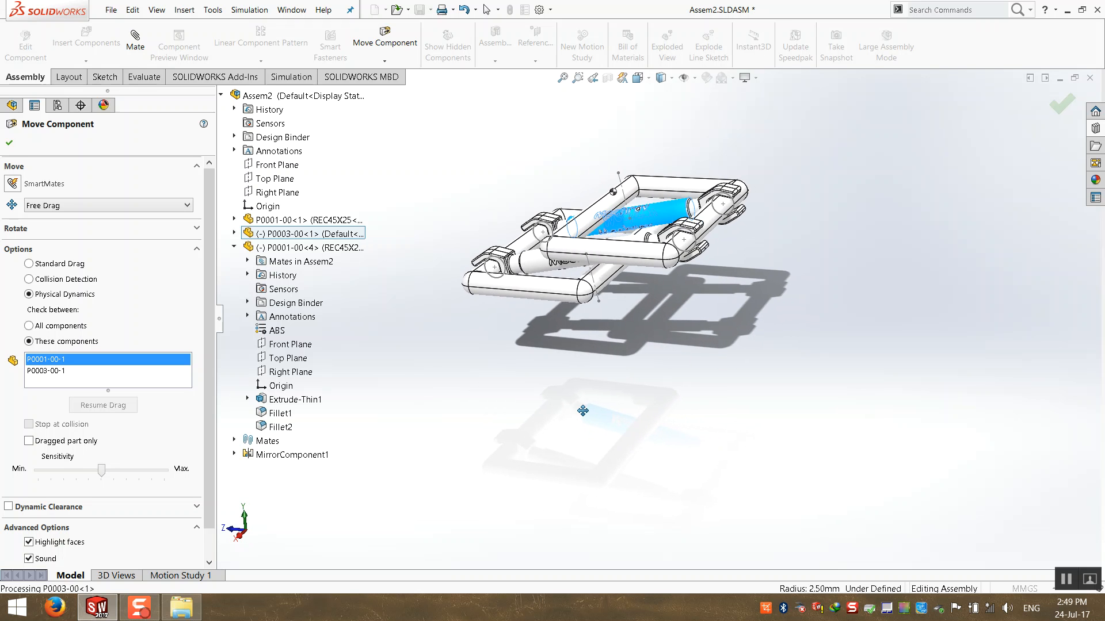
# Drag the P0003-00 bar with Collision Detection, then swing the linked frame below the fixed one using Standard Drag.
pyautogui.click(29, 280)
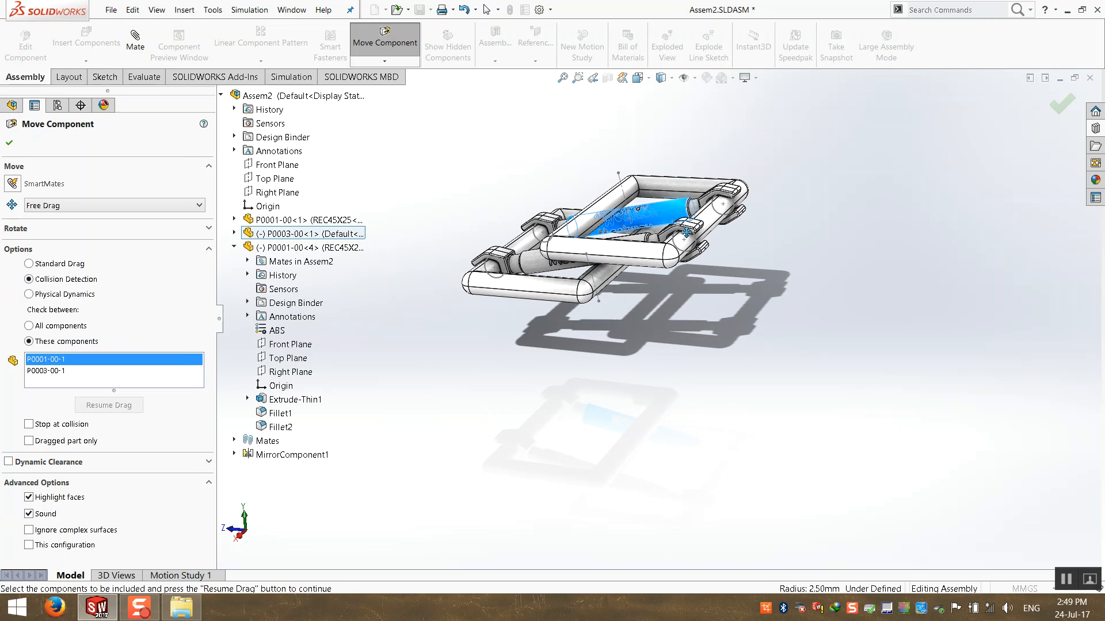
pyautogui.moveTo(670, 208); pyautogui.dragTo(713, 182)
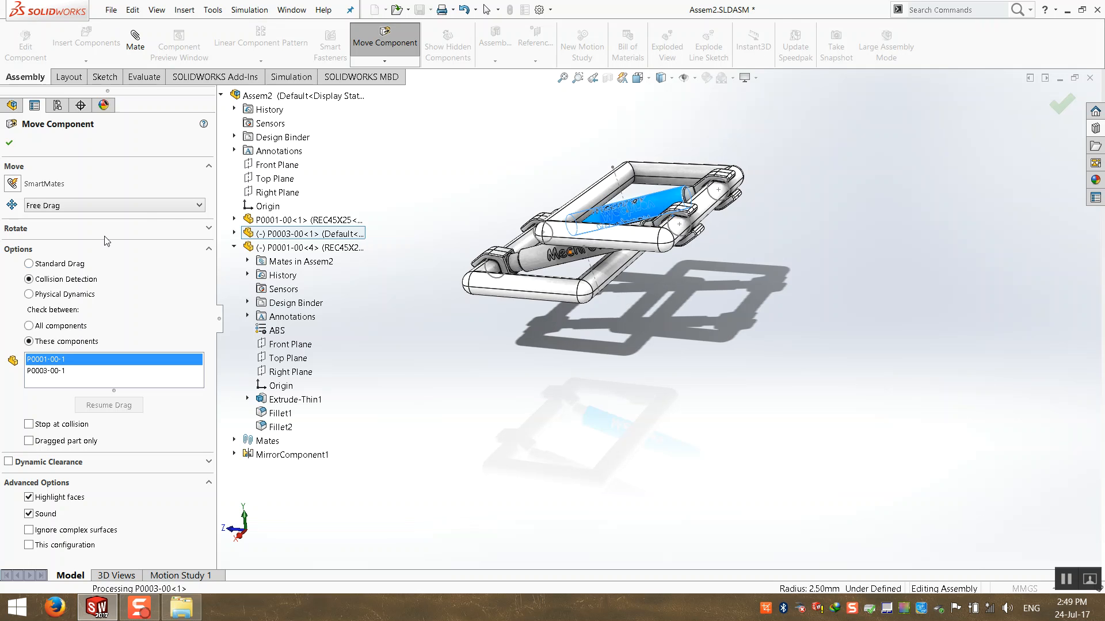
pyautogui.click(74, 265)
pyautogui.moveTo(650, 216); pyautogui.dragTo(694, 276)
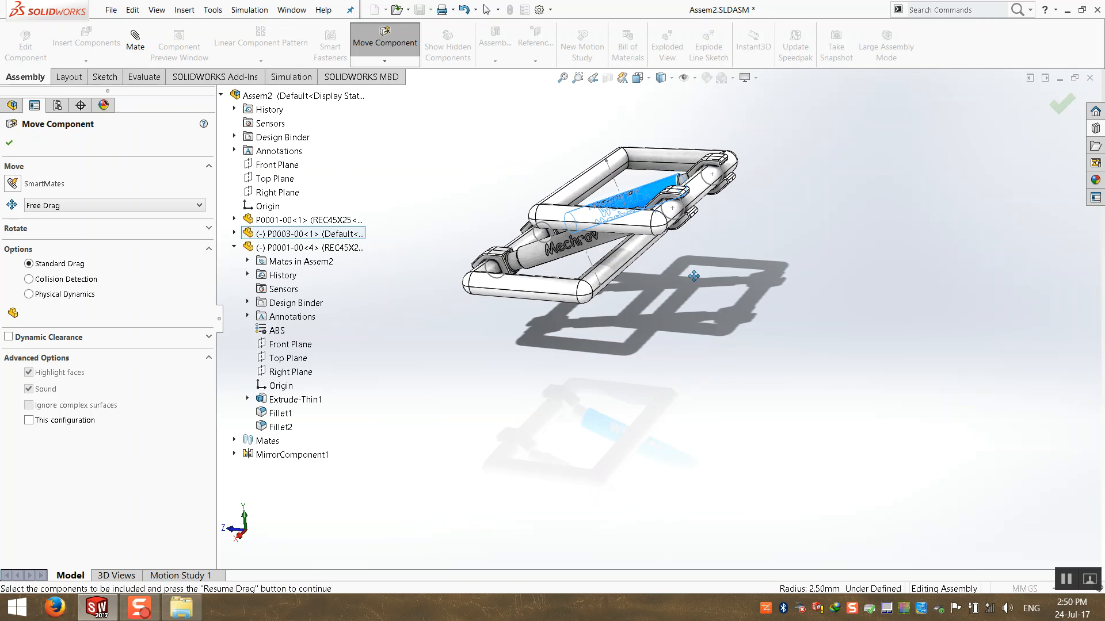
# With Collision Detection on, swing the linked frame flat over the fixed frame, then raise it parallel above.
pyautogui.click(49, 279)
pyautogui.moveTo(663, 180); pyautogui.dragTo(666, 264)
pyautogui.moveTo(667, 225); pyautogui.dragTo(626, 281)
# Zoom in on the tube hole and push the P0003-00 bar against the tube.
pyautogui.scroll(-10, 626, 281)
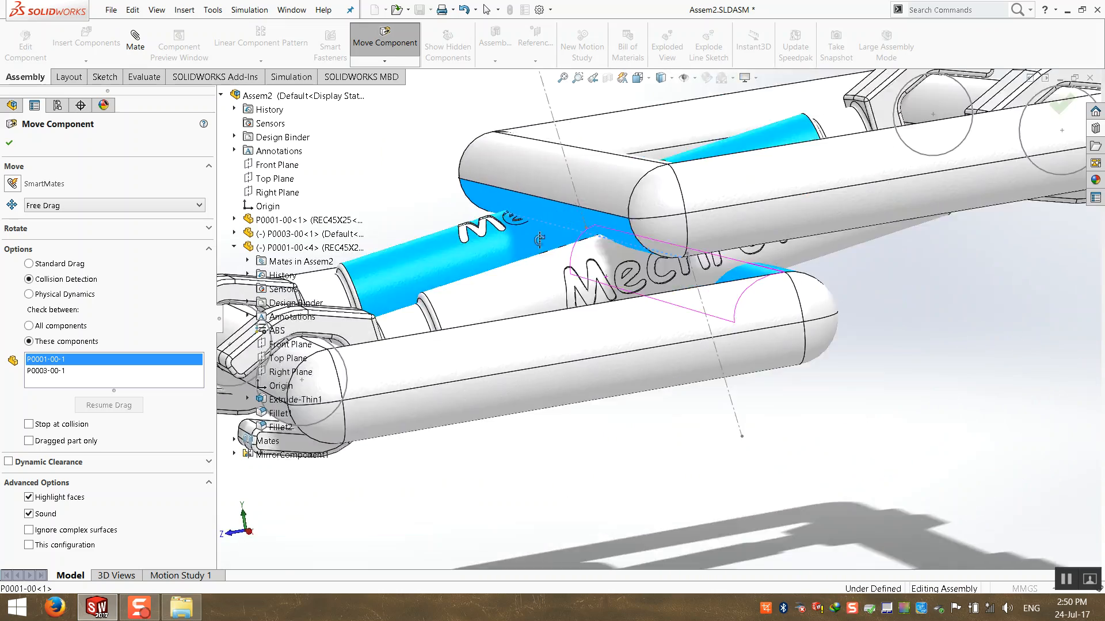
pyautogui.moveTo(540, 240); pyautogui.dragTo(494, 228, button='middle')
pyautogui.scroll(-4, 693, 226)
pyautogui.moveTo(682, 225)
pyautogui.mouseDown()
pyautogui.moveTo(688, 170)
pyautogui.moveTo(655, 264)
pyautogui.mouseUp()
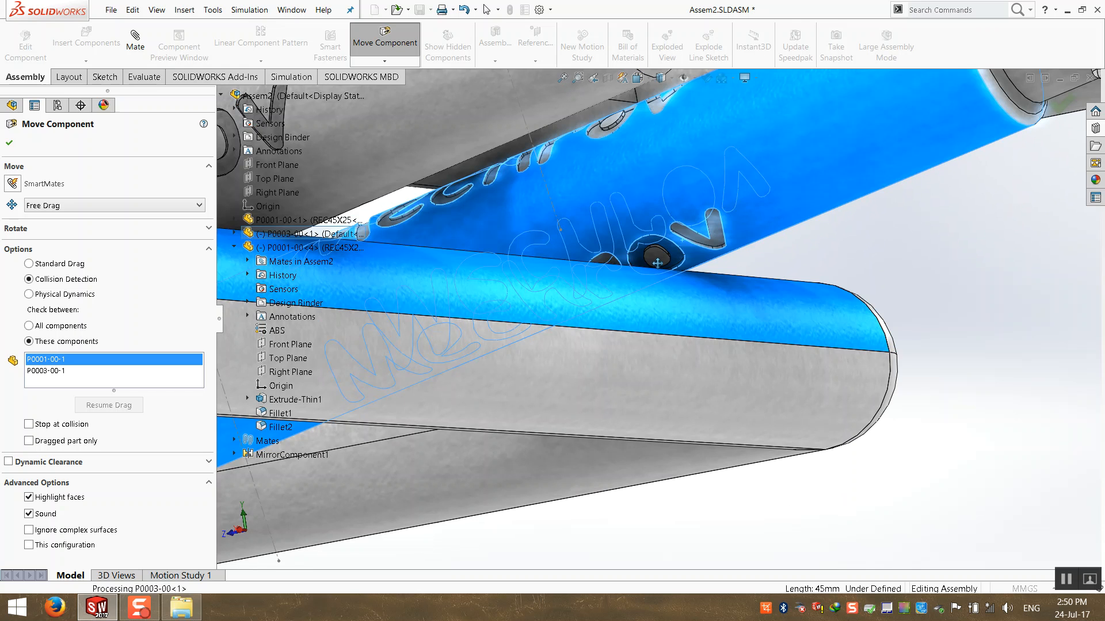
pyautogui.scroll(-5, 662, 259)
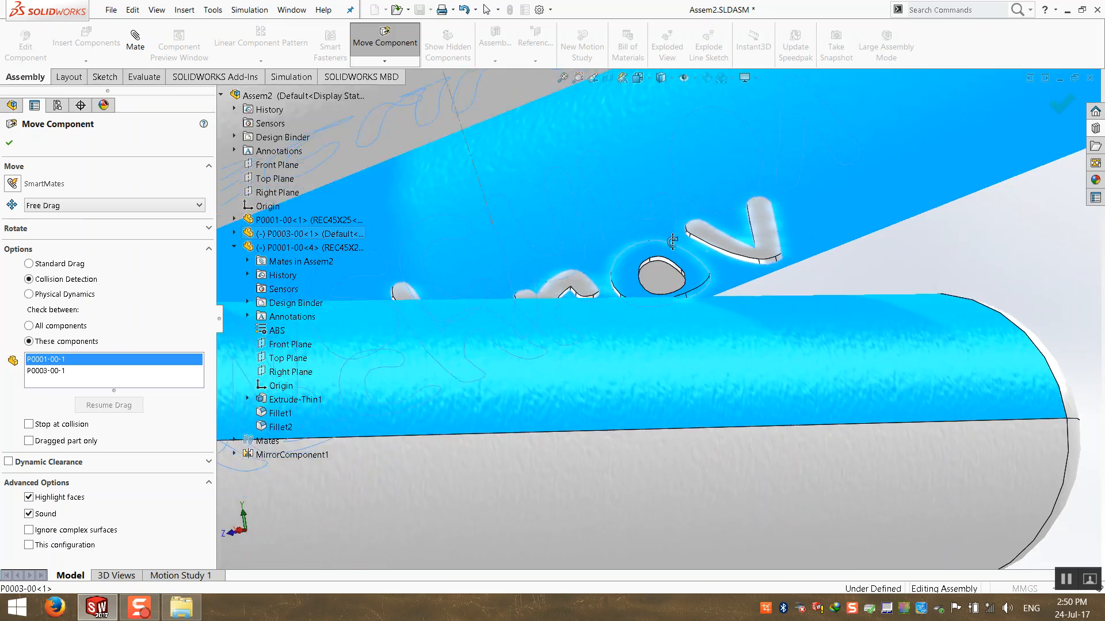
pyautogui.moveTo(667, 257); pyautogui.dragTo(670, 231, button='middle')
pyautogui.moveTo(670, 232); pyautogui.dragTo(674, 239)
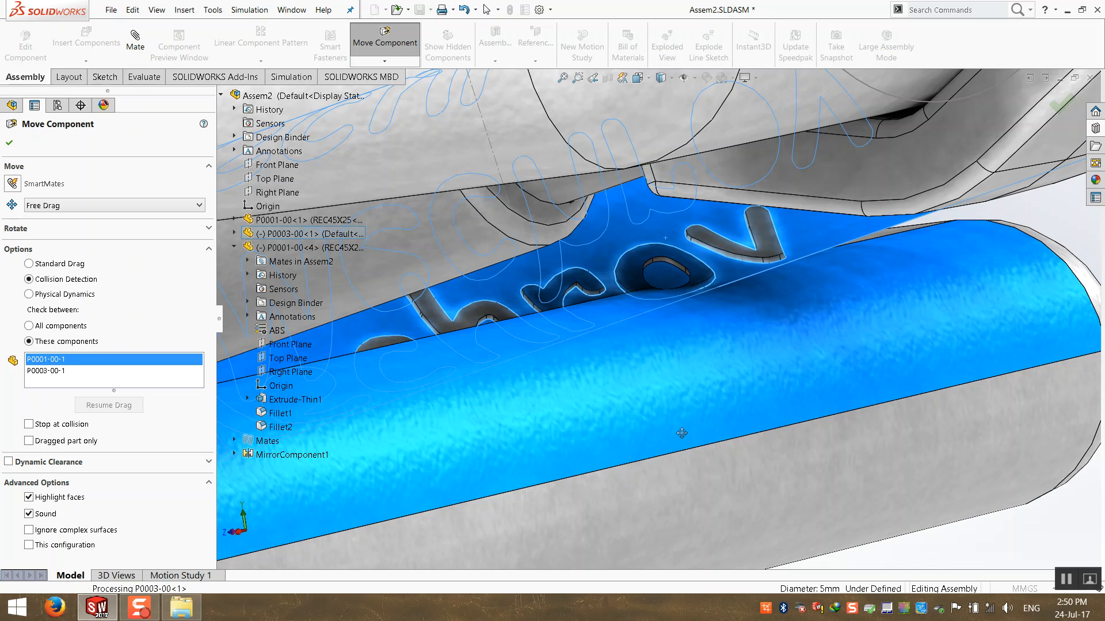
# Drag frame P0001-00<4> outward so the linked arms stretch and the frames spread end to end.
pyautogui.scroll(6, 681, 433)
pyautogui.moveTo(683, 420); pyautogui.dragTo(648, 290, button='middle')
pyautogui.scroll(2, 658, 289)
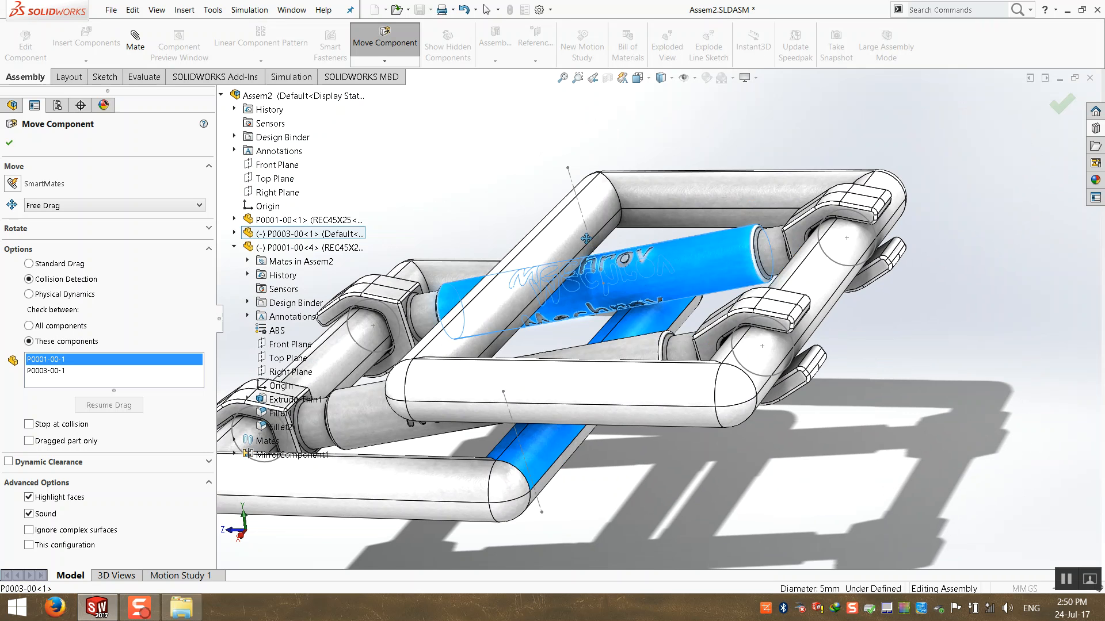
pyautogui.scroll(2, 577, 252)
pyautogui.moveTo(555, 291); pyautogui.dragTo(557, 108)
pyautogui.scroll(4, 595, 257)
pyautogui.scroll(4, 594, 257)
pyautogui.moveTo(668, 185); pyautogui.dragTo(700, 261, button='middle')
pyautogui.moveTo(613, 290); pyautogui.dragTo(483, 469)
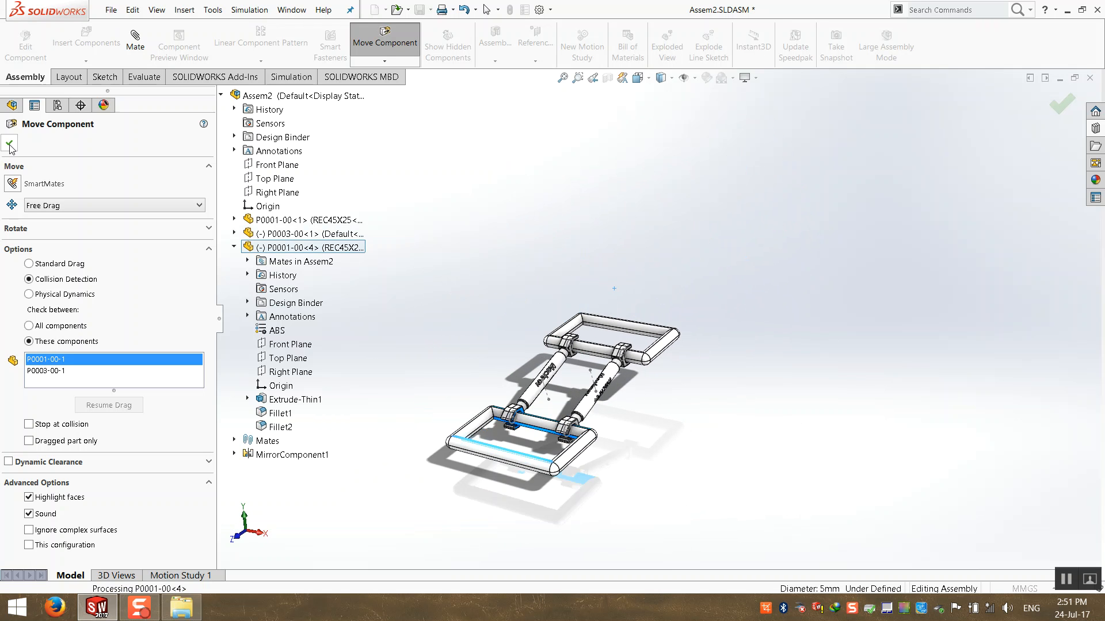
# Finish Move Component and return the assembly to isometric view with Ctrl+7.
pyautogui.click(10, 145)
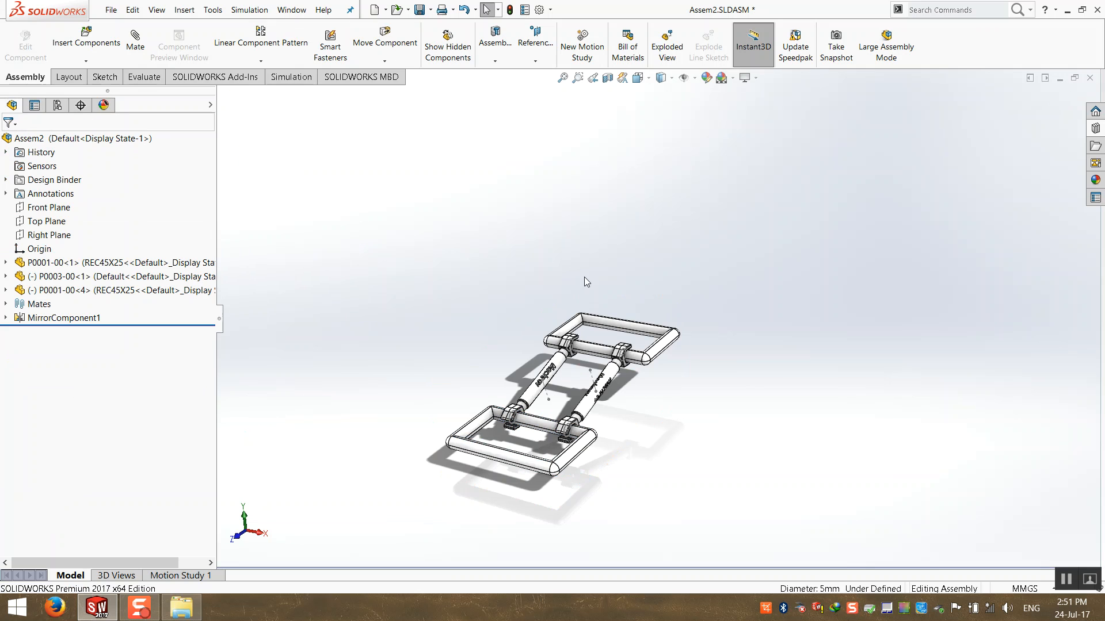
pyautogui.moveTo(582, 274); pyautogui.dragTo(560, 286, button='middle')
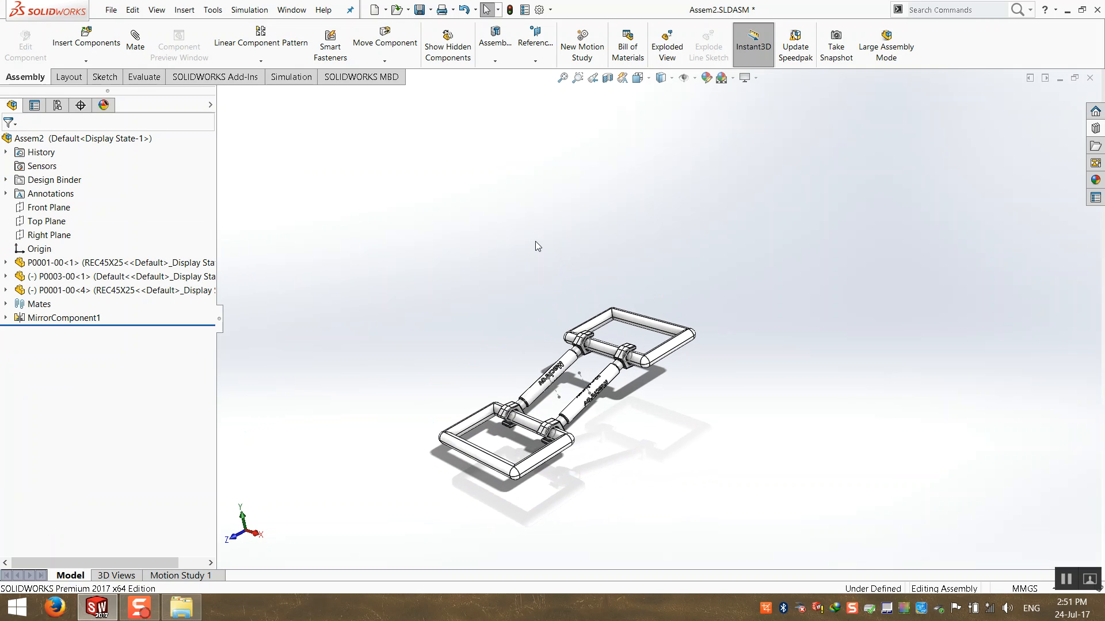
pyautogui.hotkey('ctrl', '7')
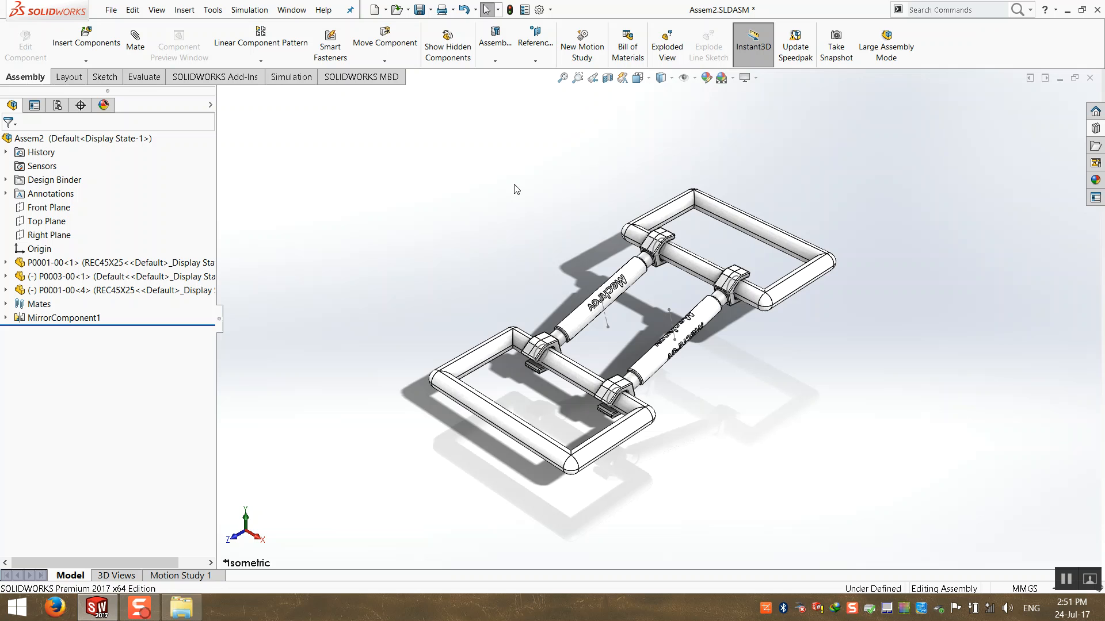
pyautogui.moveTo(547, 197); pyautogui.dragTo(594, 264, button='middle')
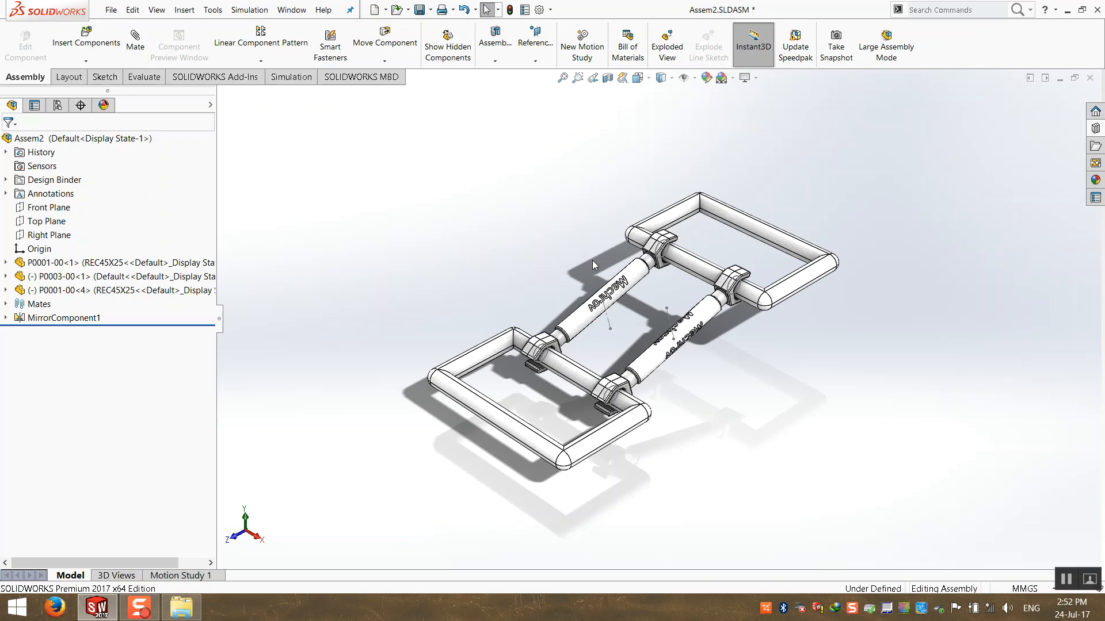
pyautogui.hotkey('ctrl', '7')
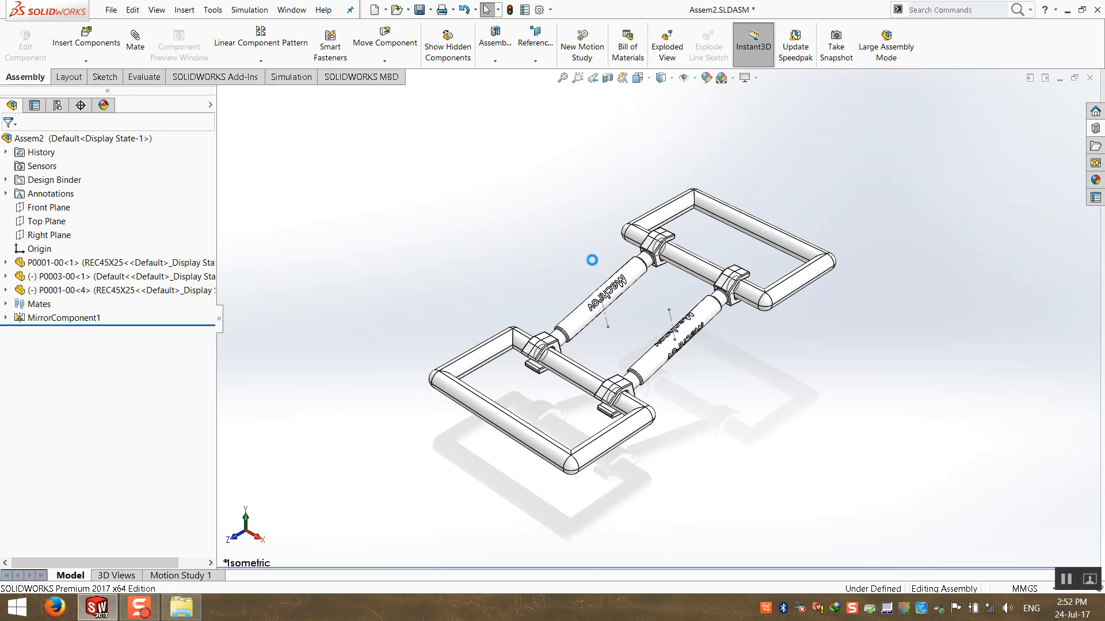
# Rebuild and save the assembly with Ctrl+S, then close the document.
pyautogui.hotkey('ctrl', 's')
pyautogui.click(541, 258)
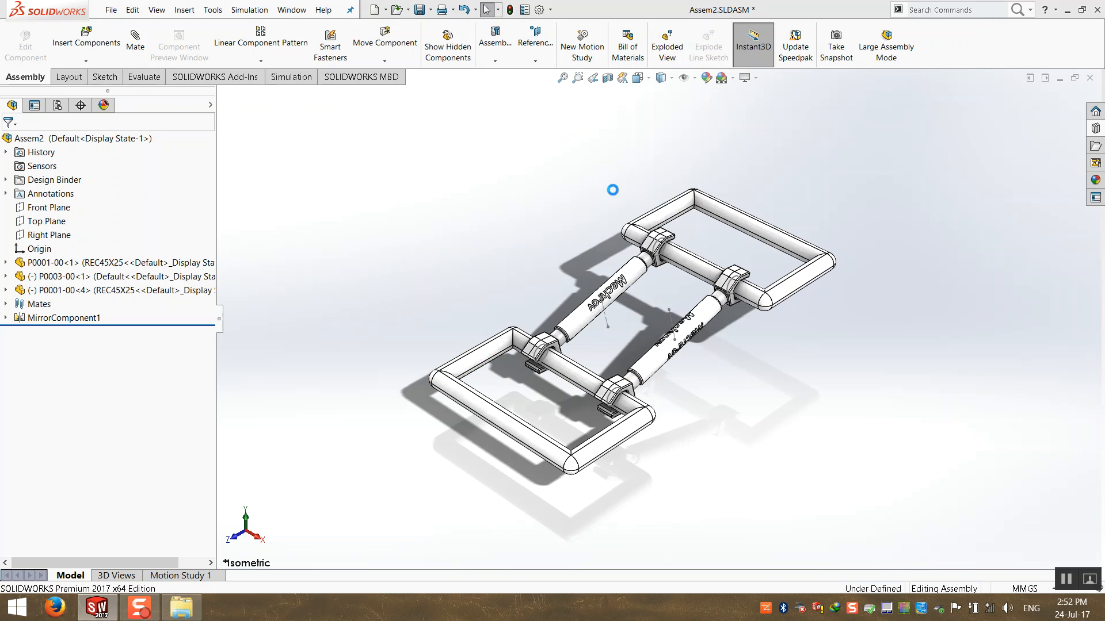
pyautogui.click(1089, 78)
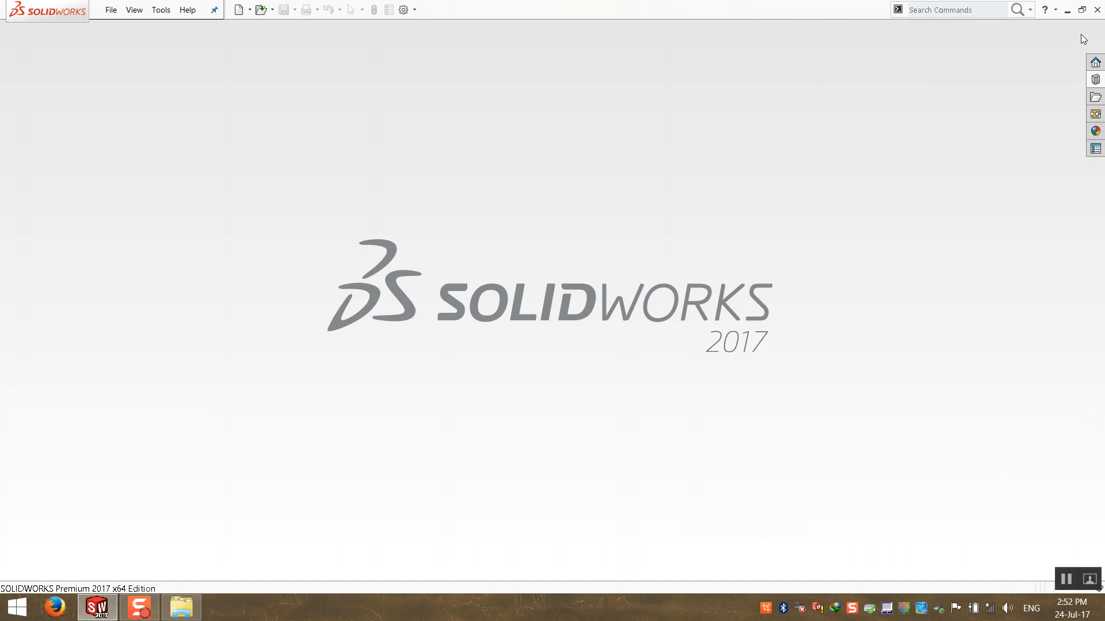